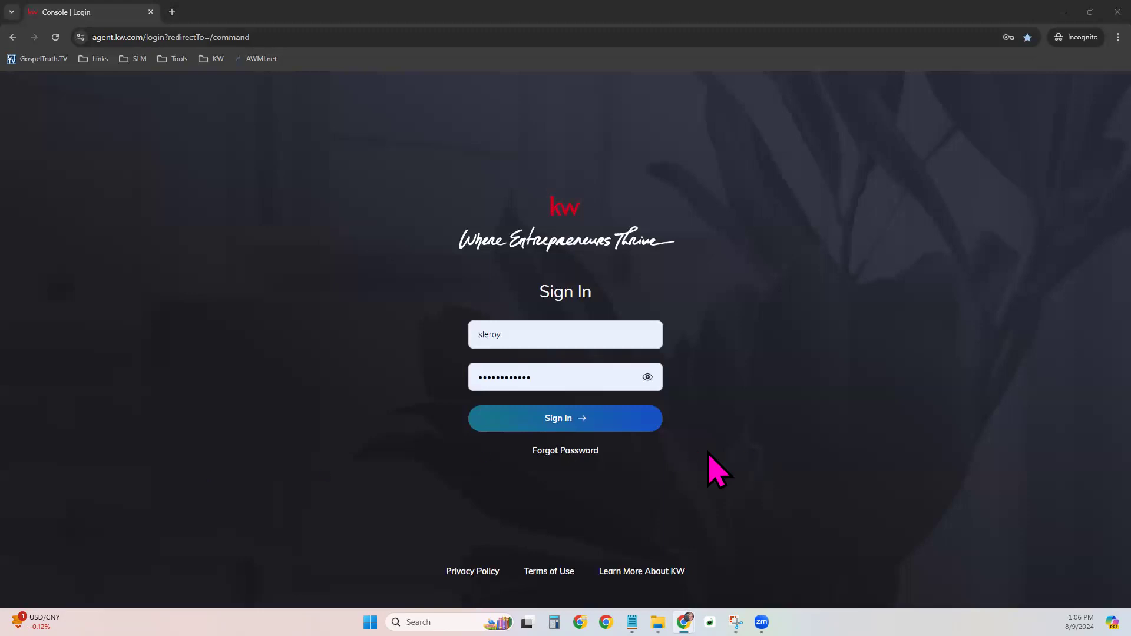
- Sign in with the prefilled credentials and open the account settings
click(598, 418)
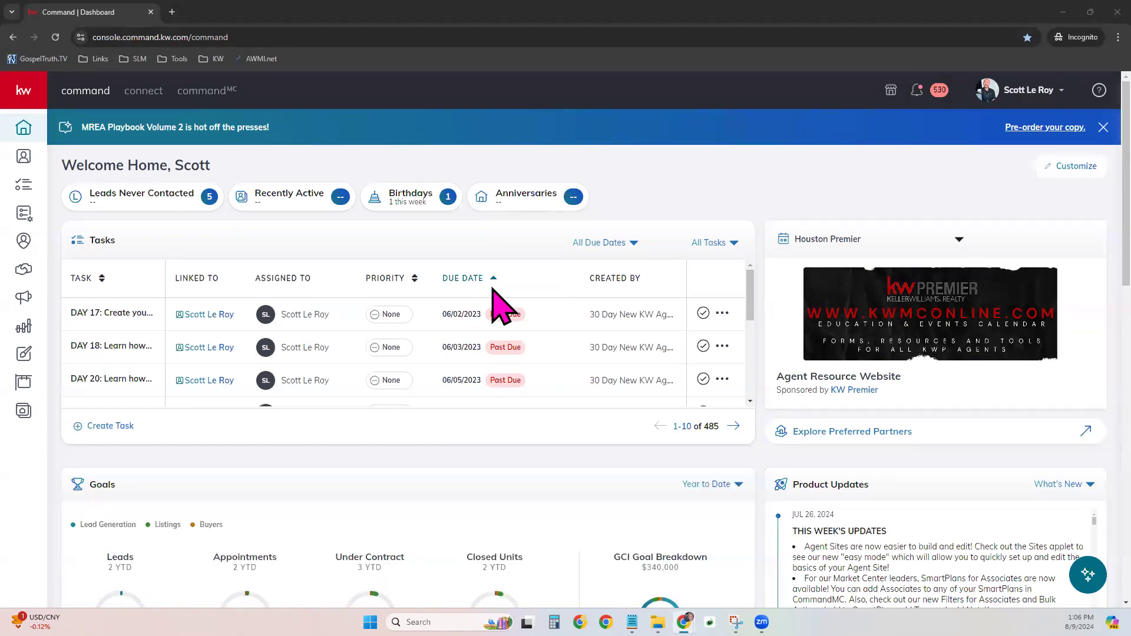
click(1027, 95)
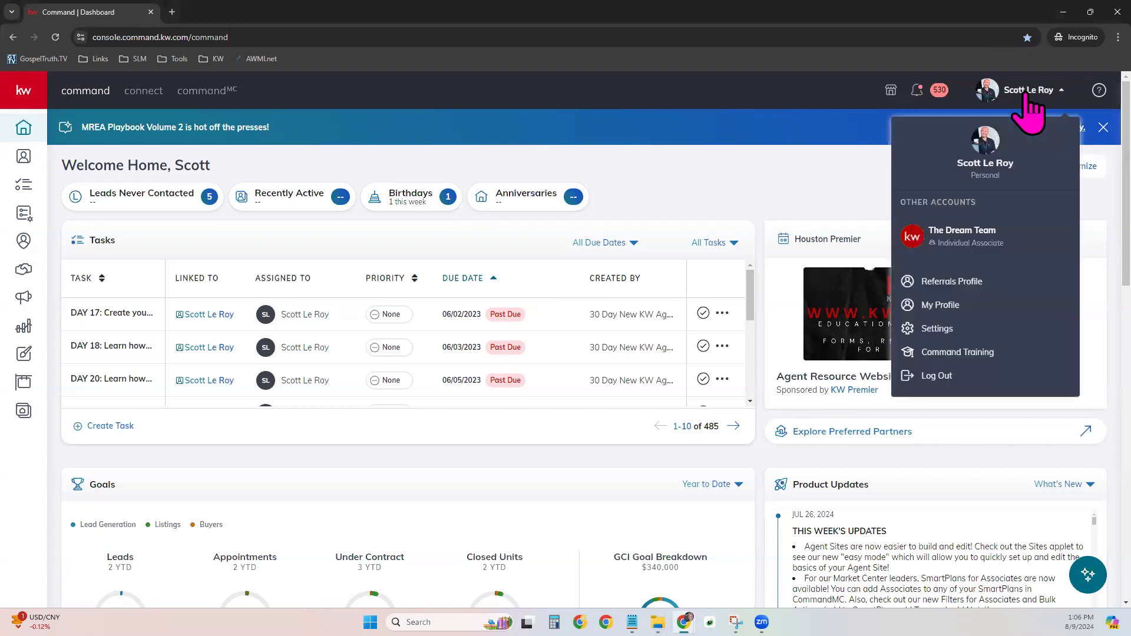
click(970, 330)
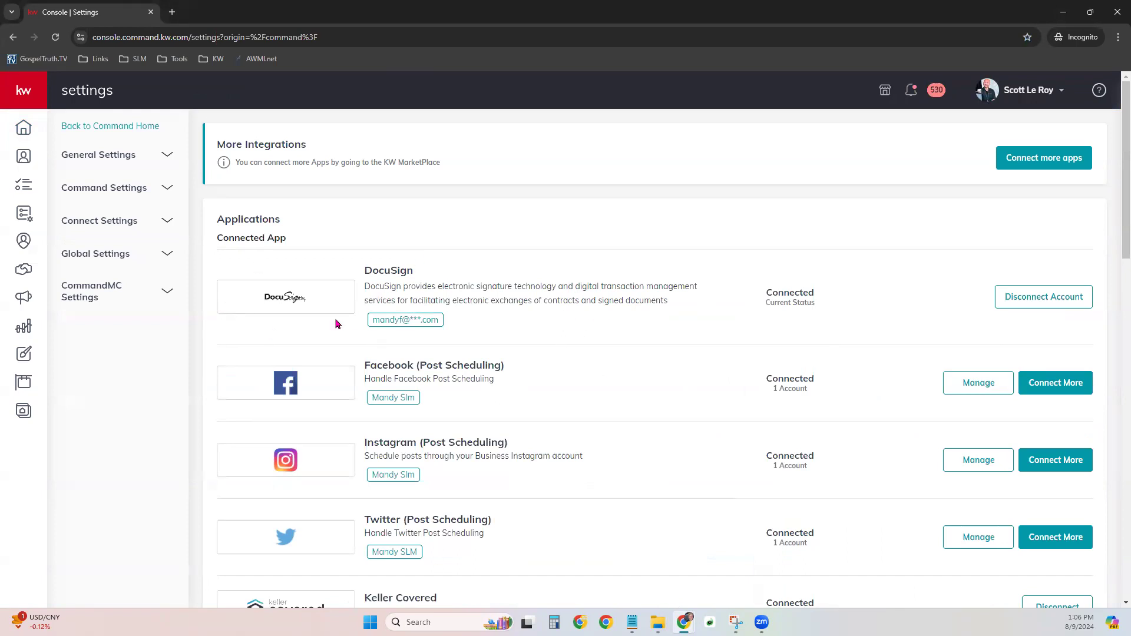
- Reopen the account settings and go to the Marketing Profile page within Connect Settings
click(1002, 94)
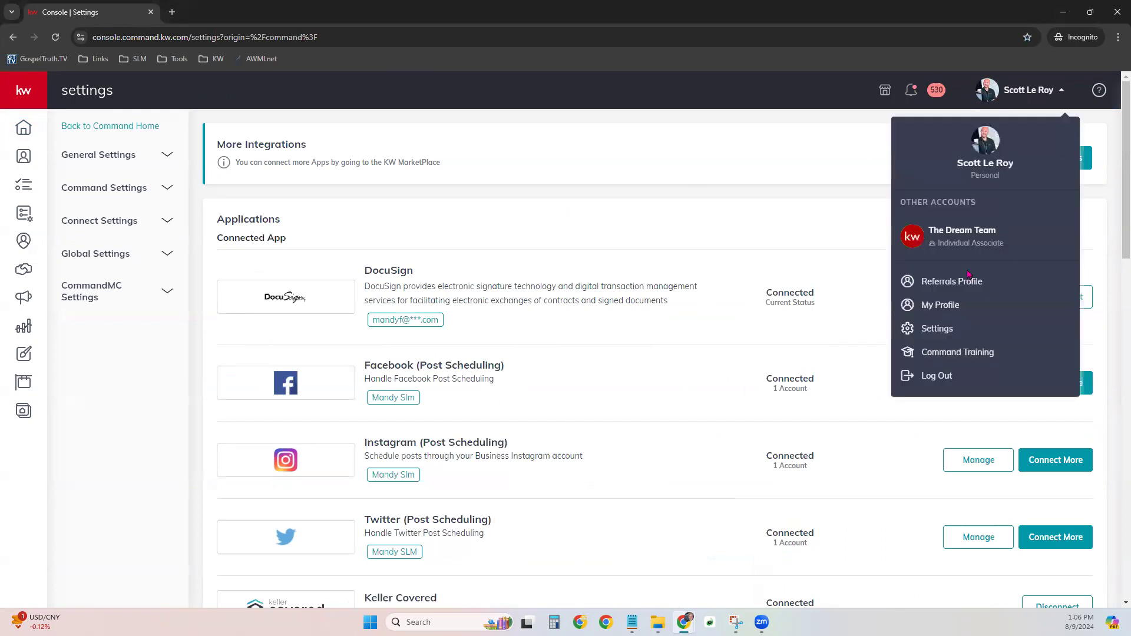
click(940, 329)
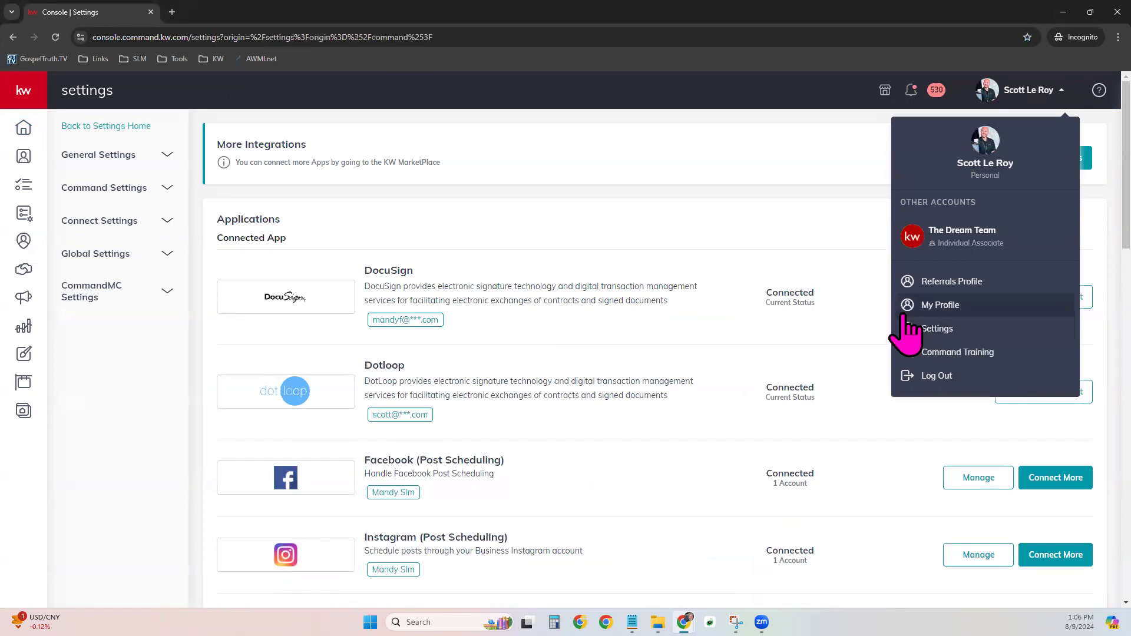
click(101, 224)
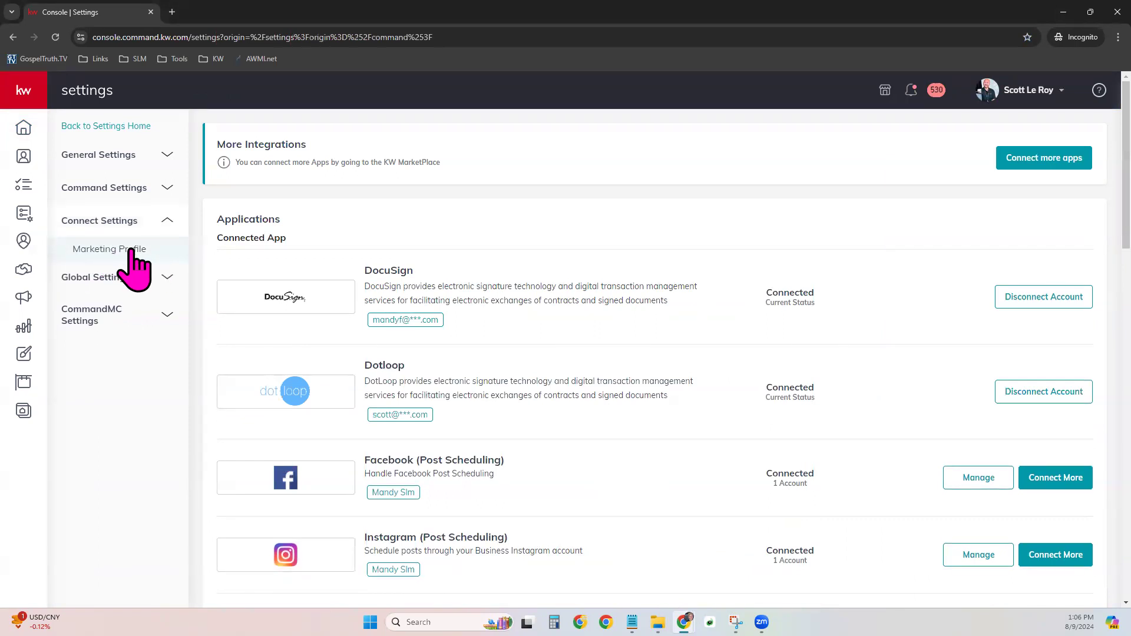
click(131, 250)
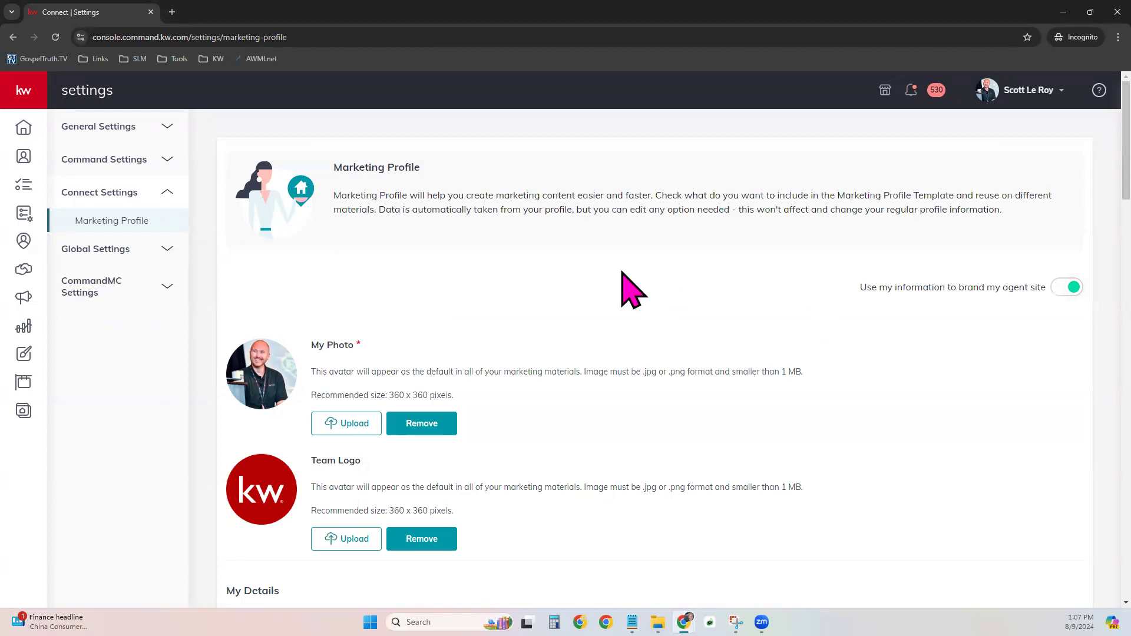
- Examine the marketing profile's photo and team logo size recommendations and the personal detail fields
scroll(422, 455, down, 2)
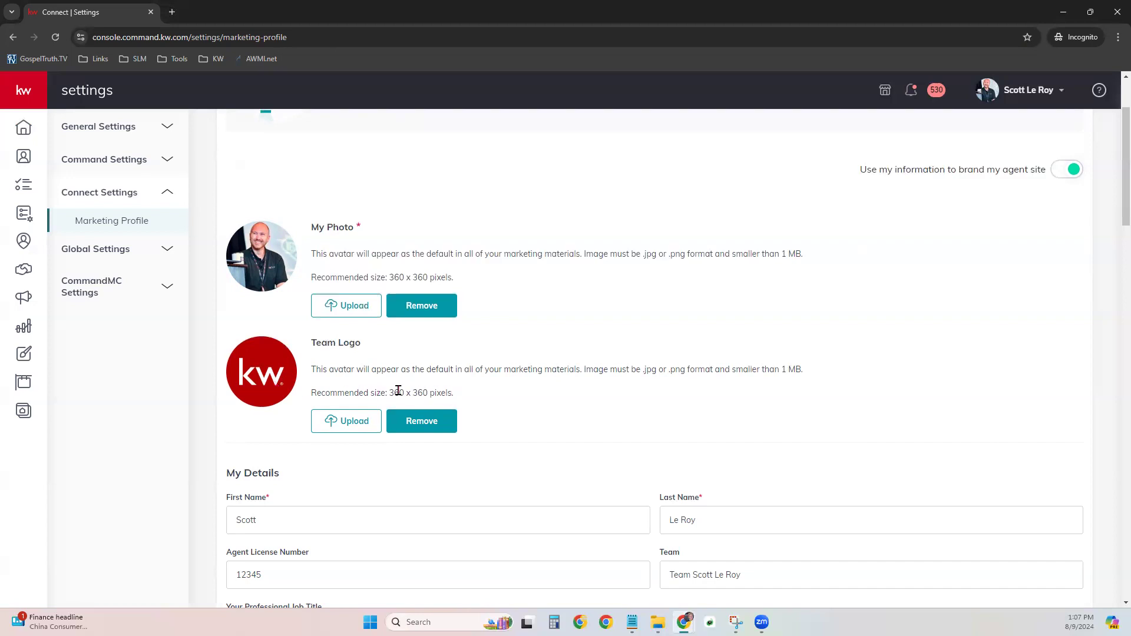
drag(377, 393, 465, 396)
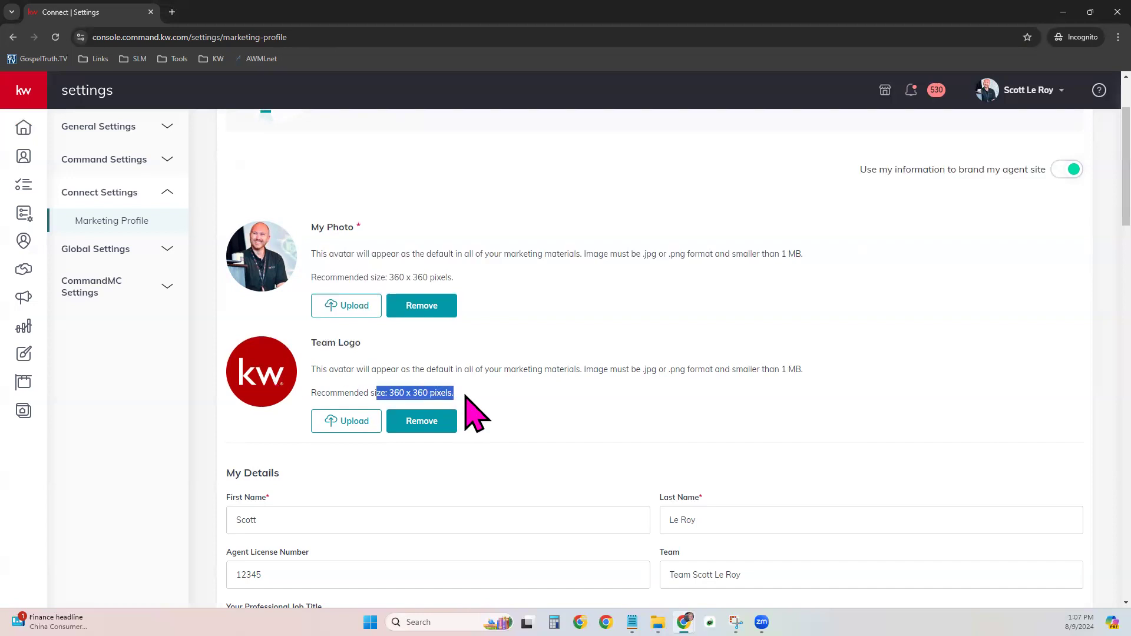
click(582, 423)
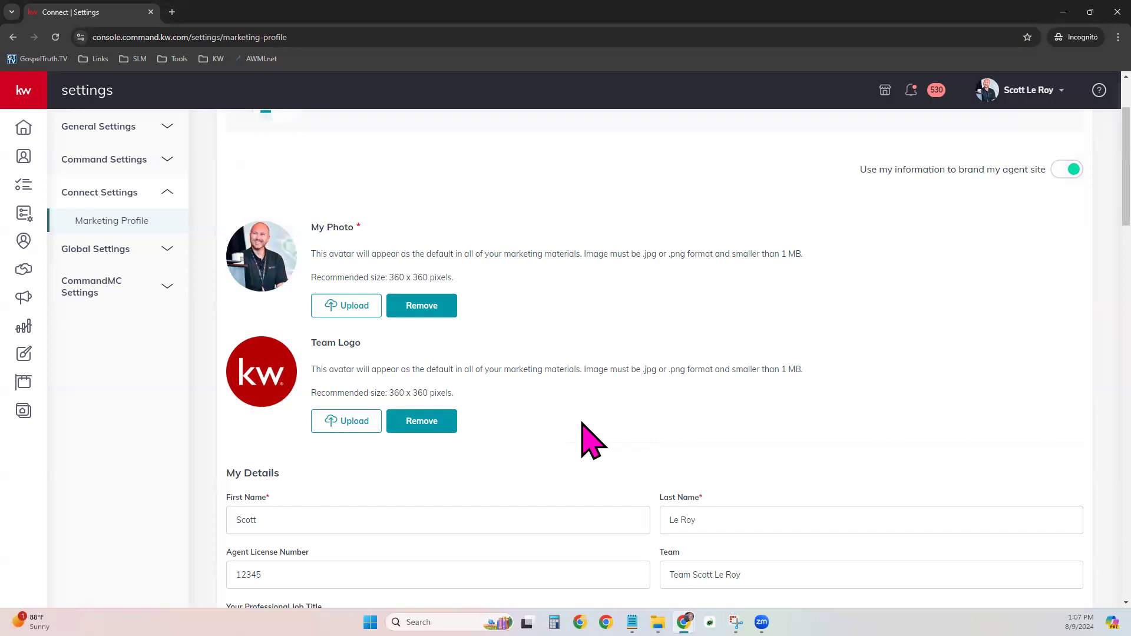
scroll(528, 433, down, 4)
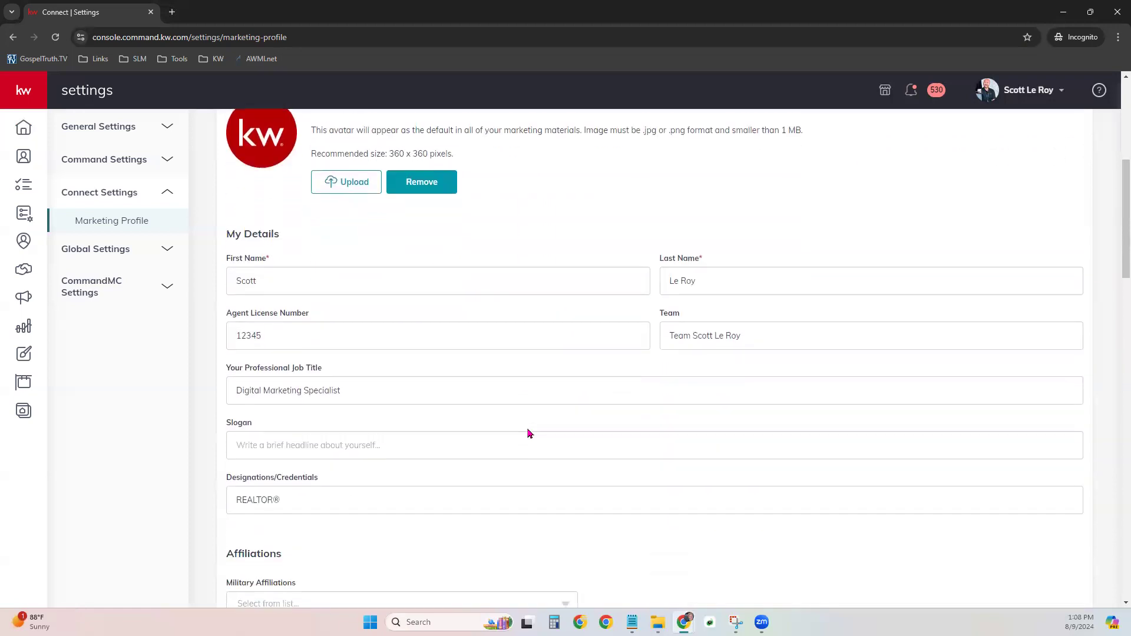
scroll(528, 433, down, 1)
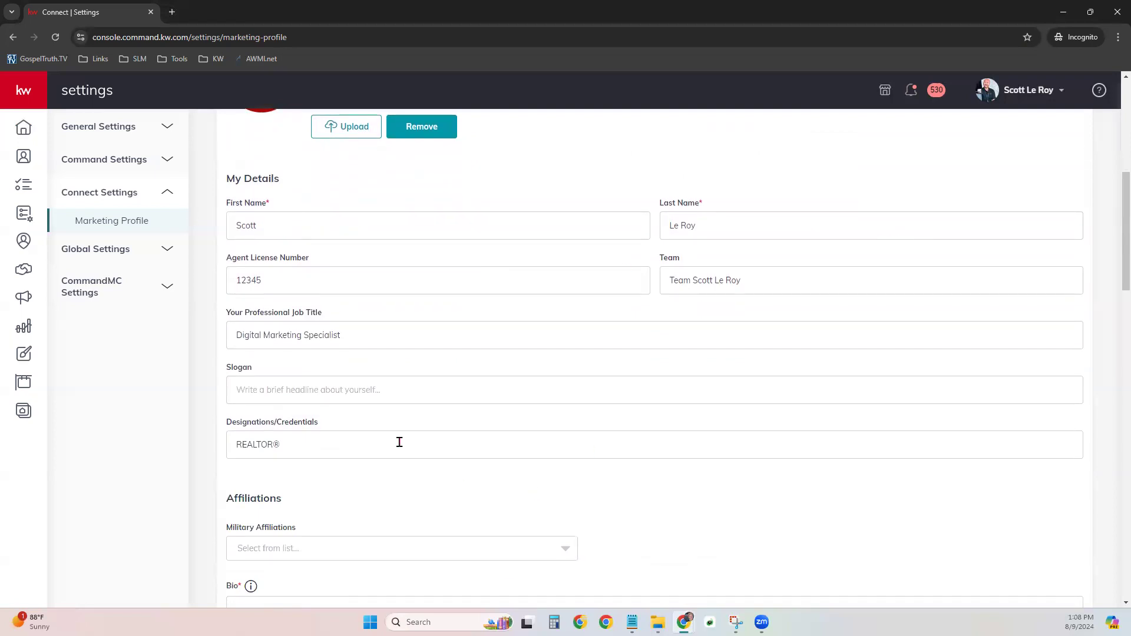
scroll(398, 495, down, 3)
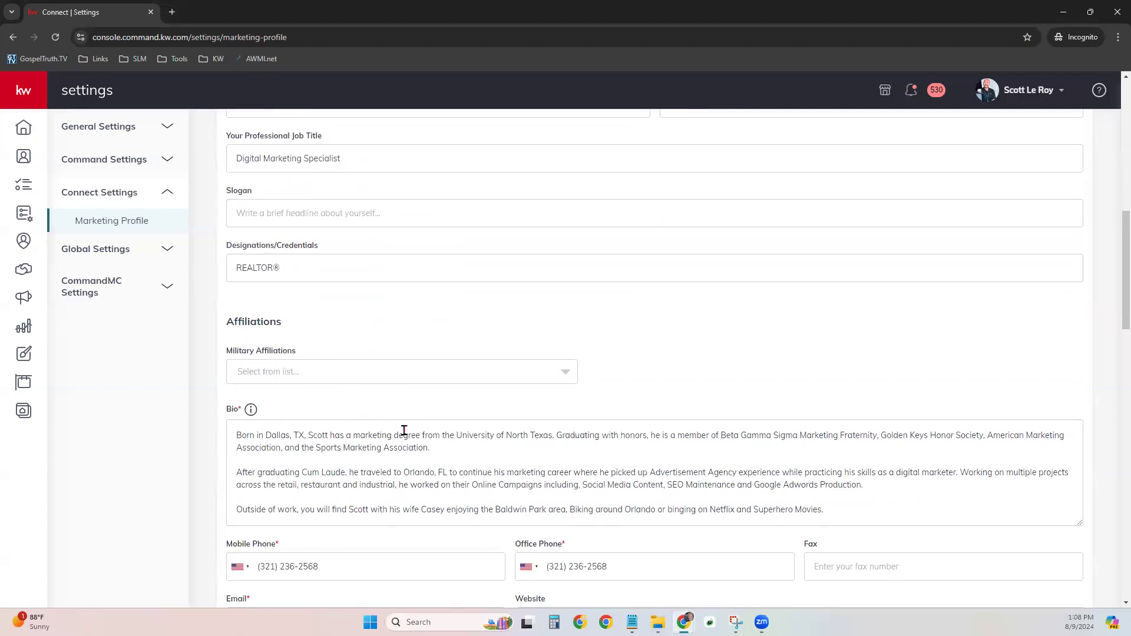
scroll(405, 433, down, 2)
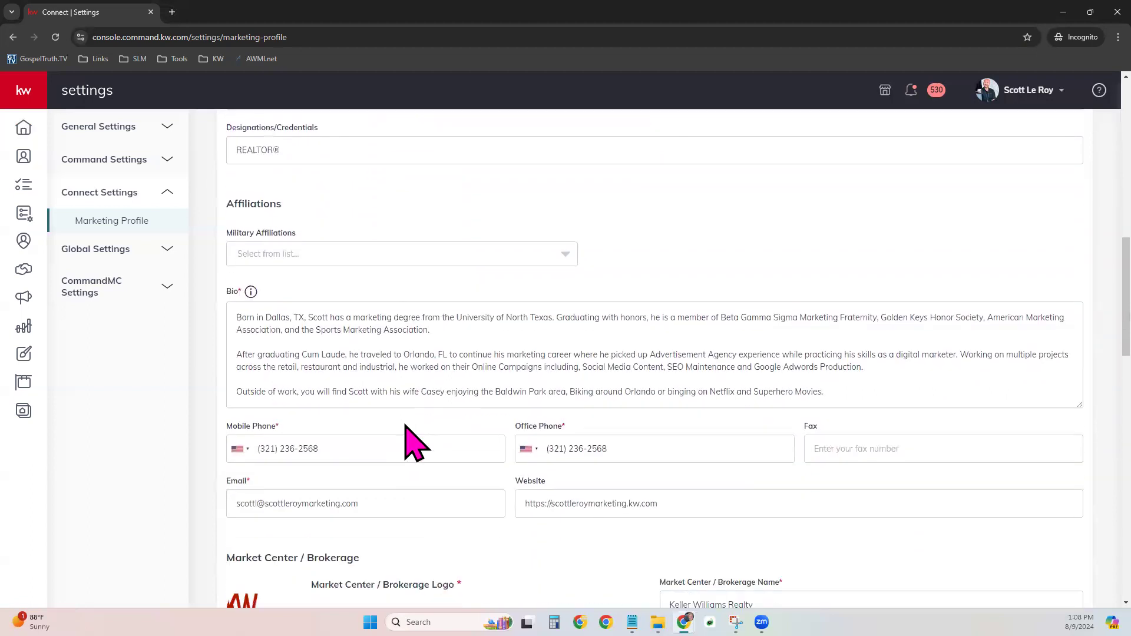
- Review the available military affiliation options without choosing one, and examine the full bio text
click(451, 258)
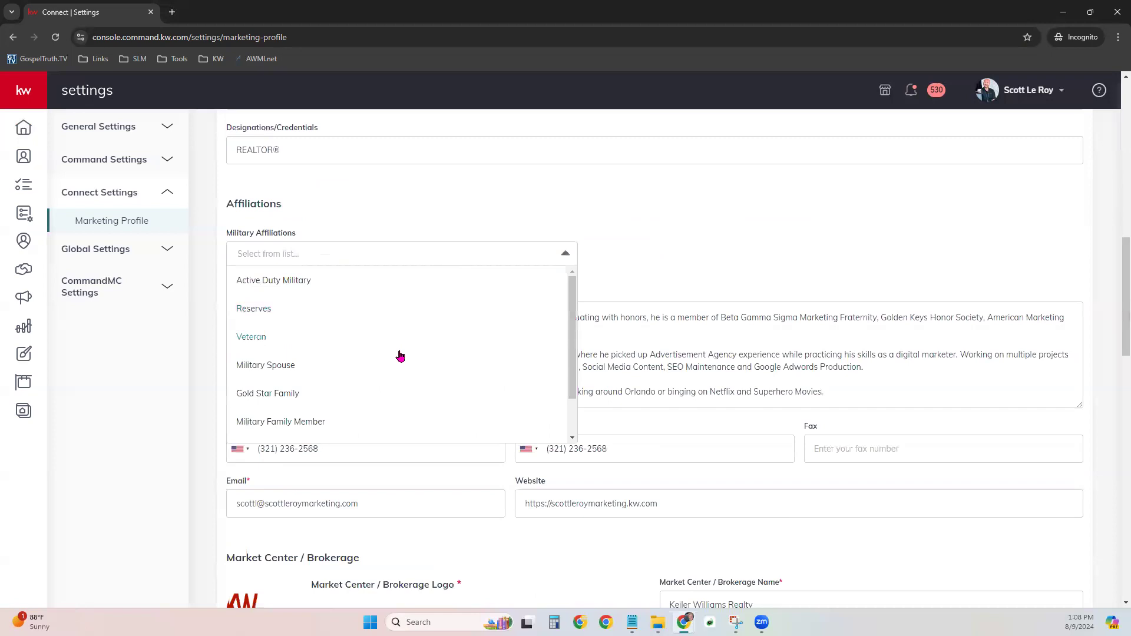
scroll(400, 355, down, 2)
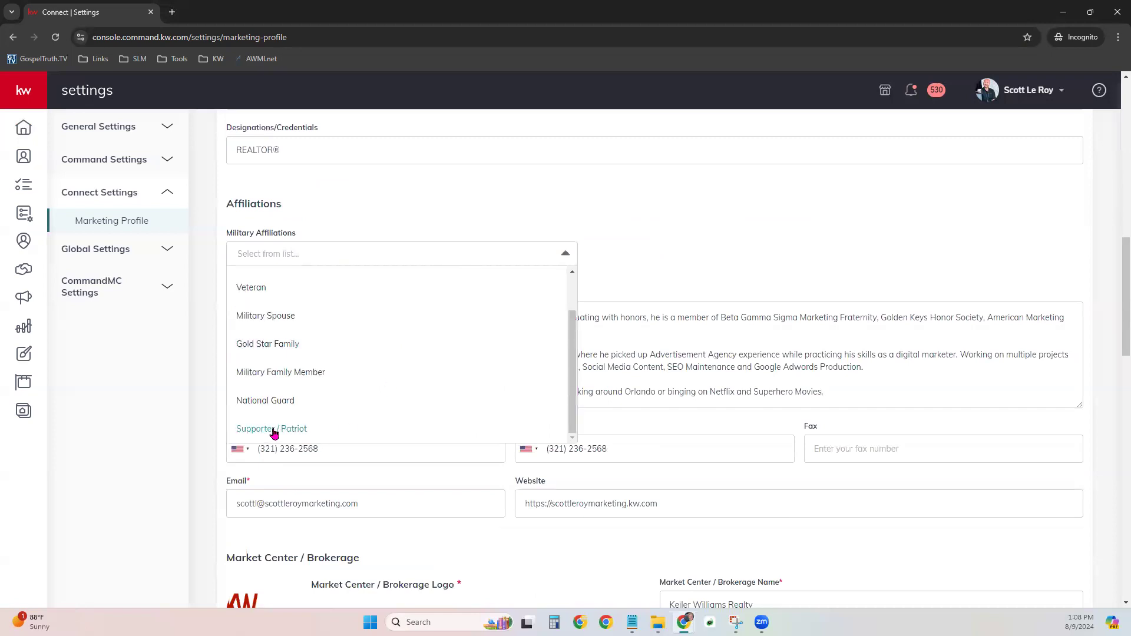
click(668, 294)
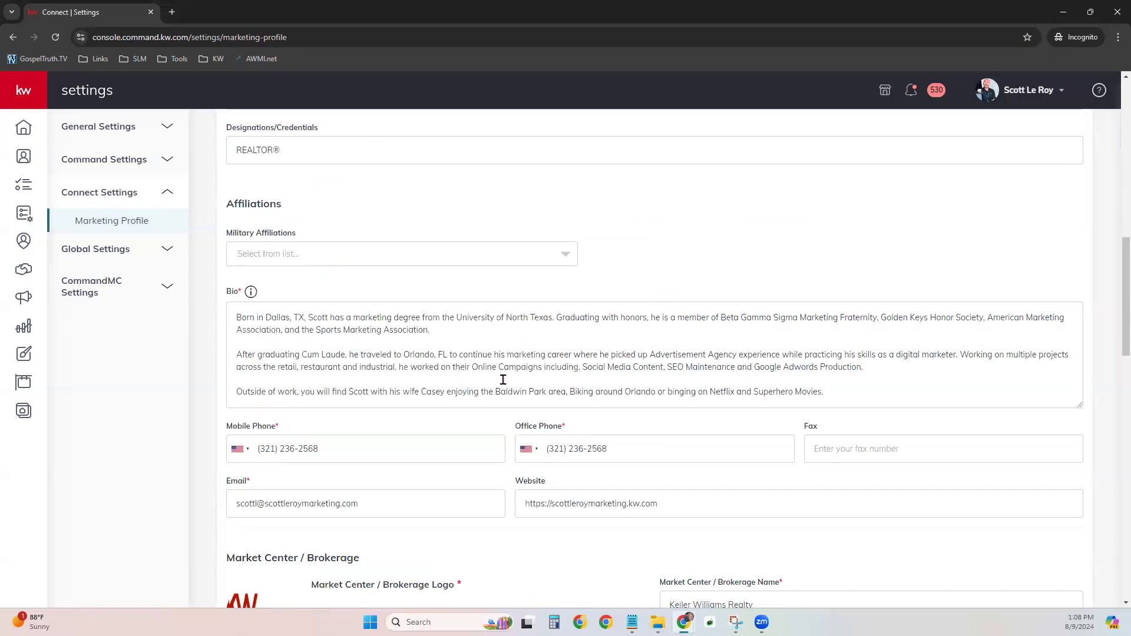
drag(236, 318, 932, 393)
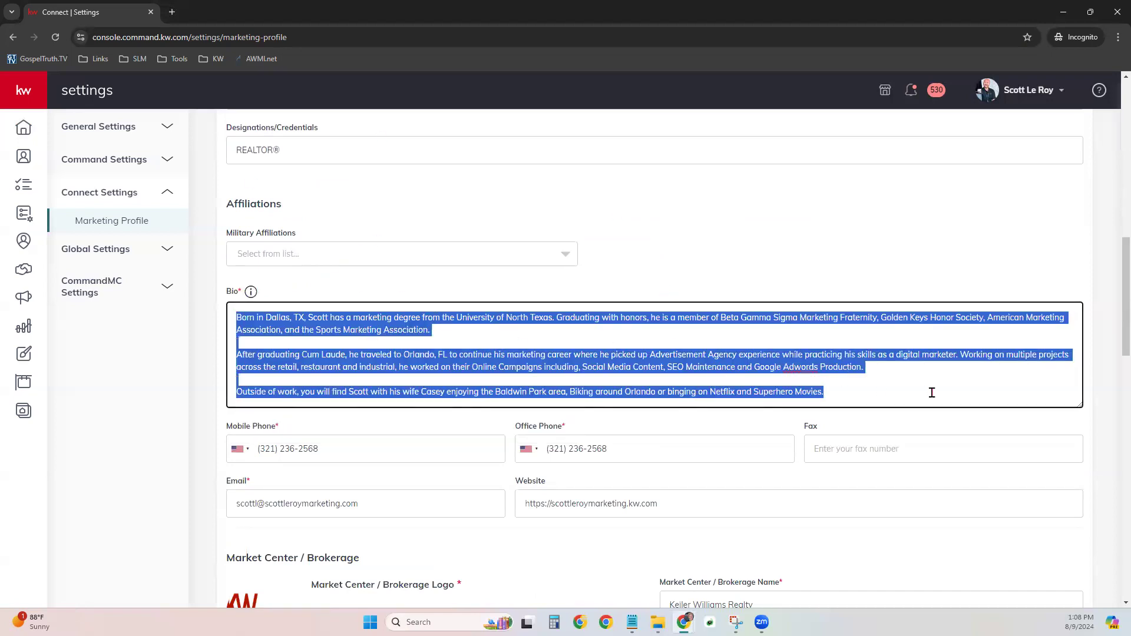
click(932, 393)
- Review the profile's contact details, Market Center / Brokerage information, compliance footer links and social sections
scroll(933, 392, down, 4)
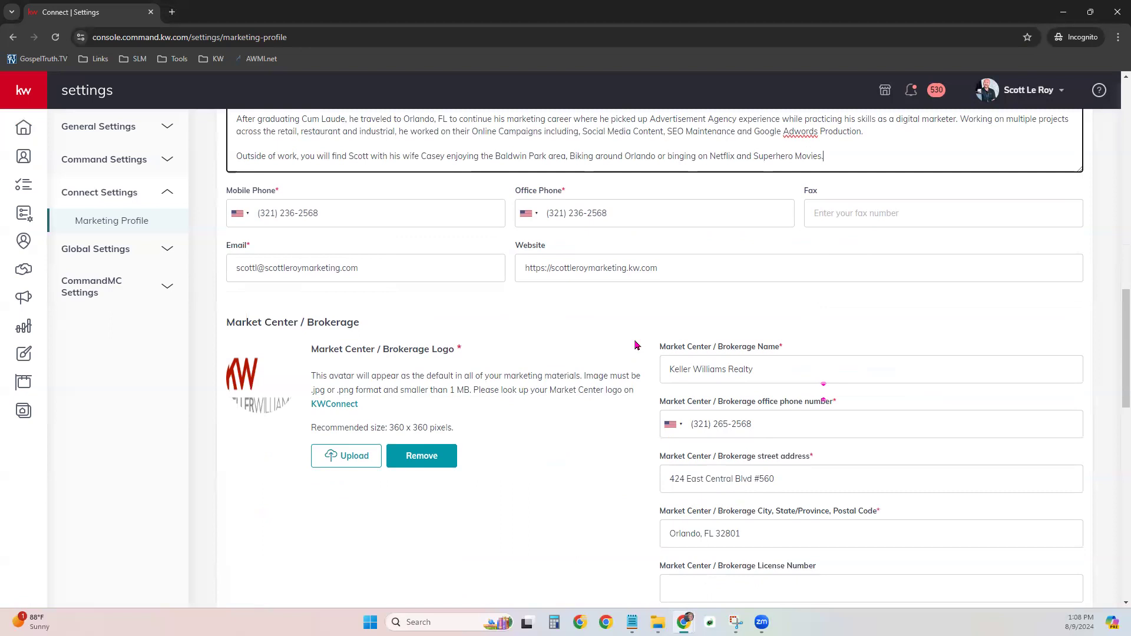
scroll(636, 345, down, 2)
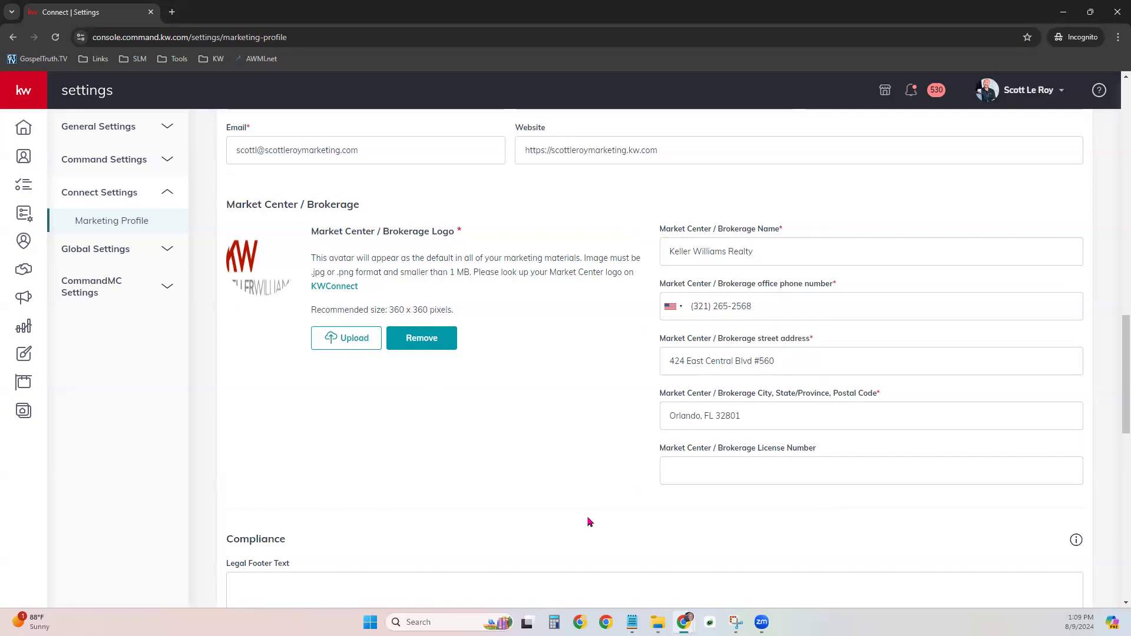
scroll(562, 469, down, 1)
scroll(563, 470, down, 5)
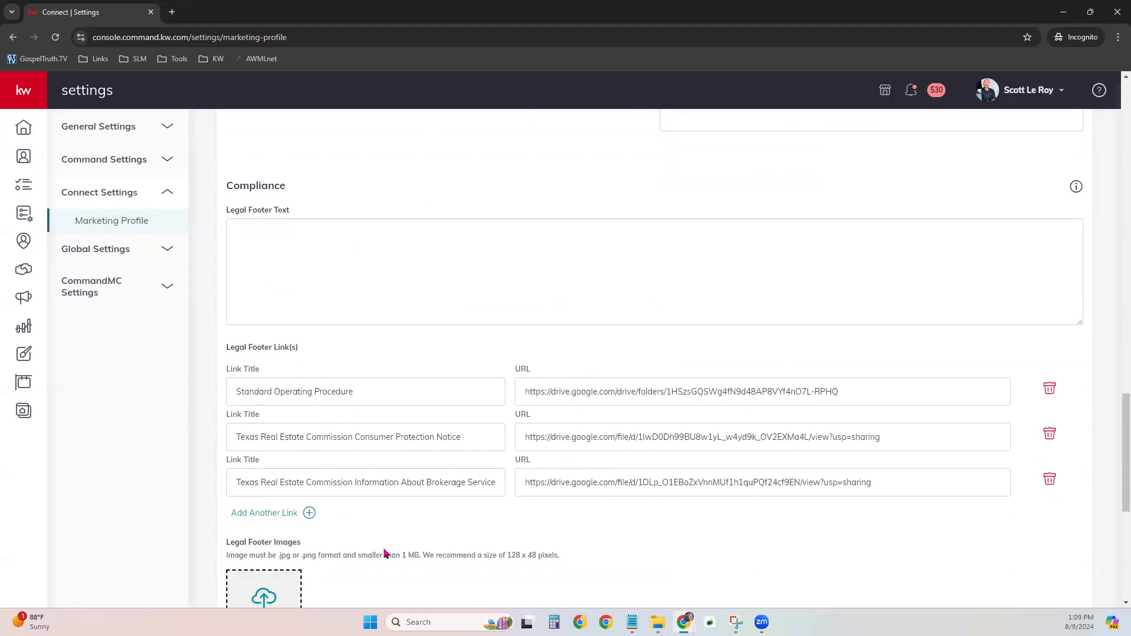
scroll(217, 480, down, 1)
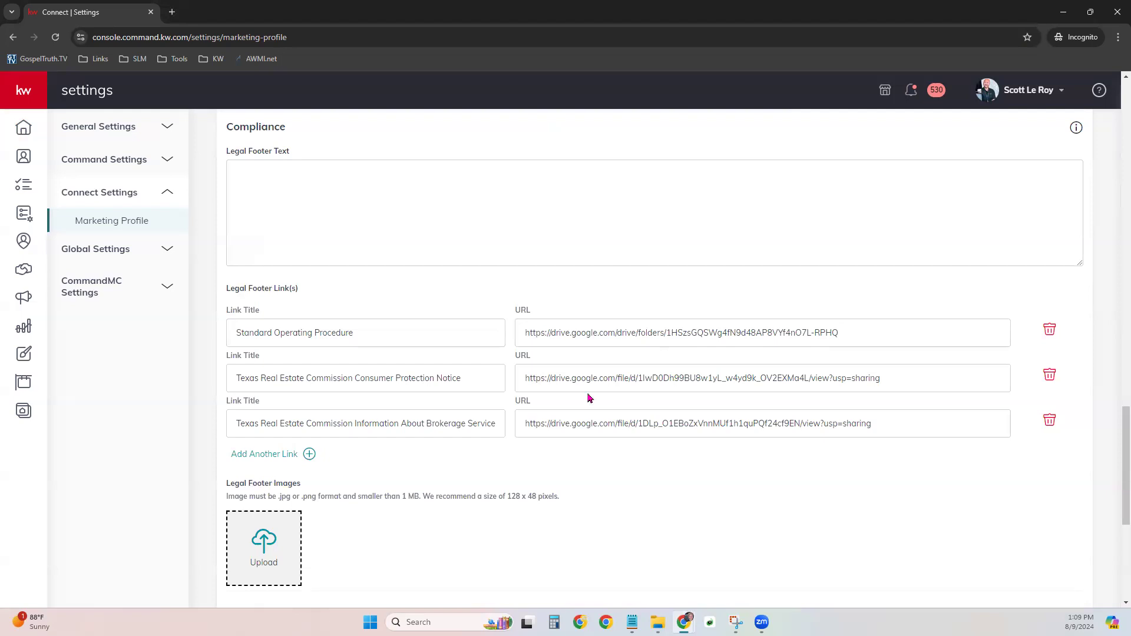
scroll(502, 469, down, 3)
scroll(504, 463, down, 3)
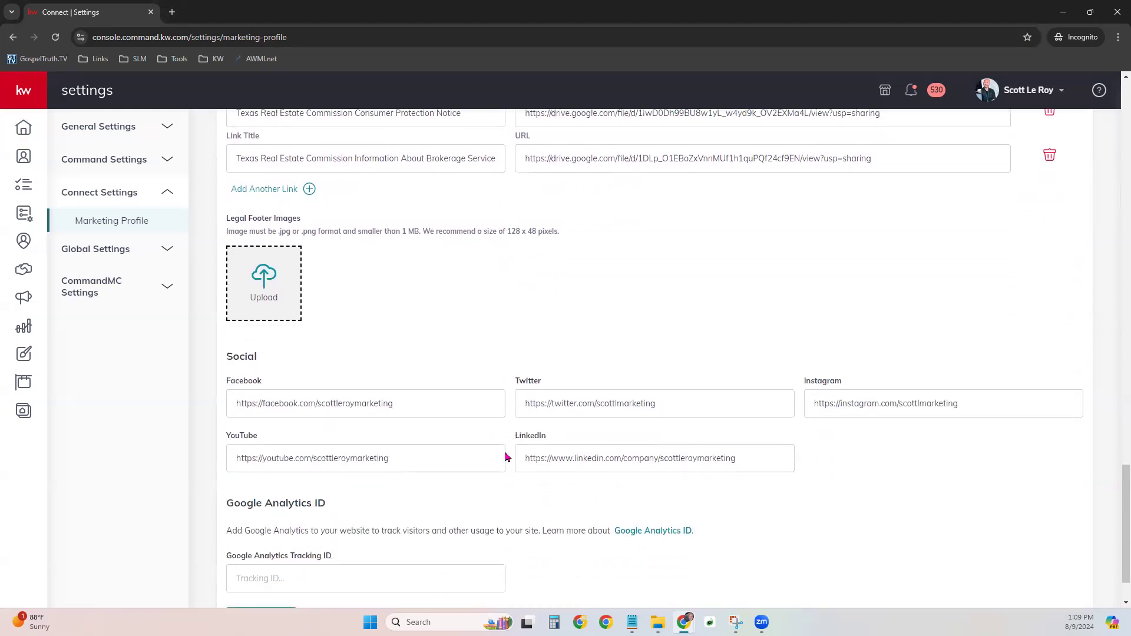
- Check the profile's Facebook link by loading it in a separate browser tab, look over the page, and close that tab
drag(226, 287, 313, 282)
drag(403, 337, 214, 348)
key(ctrl+c)
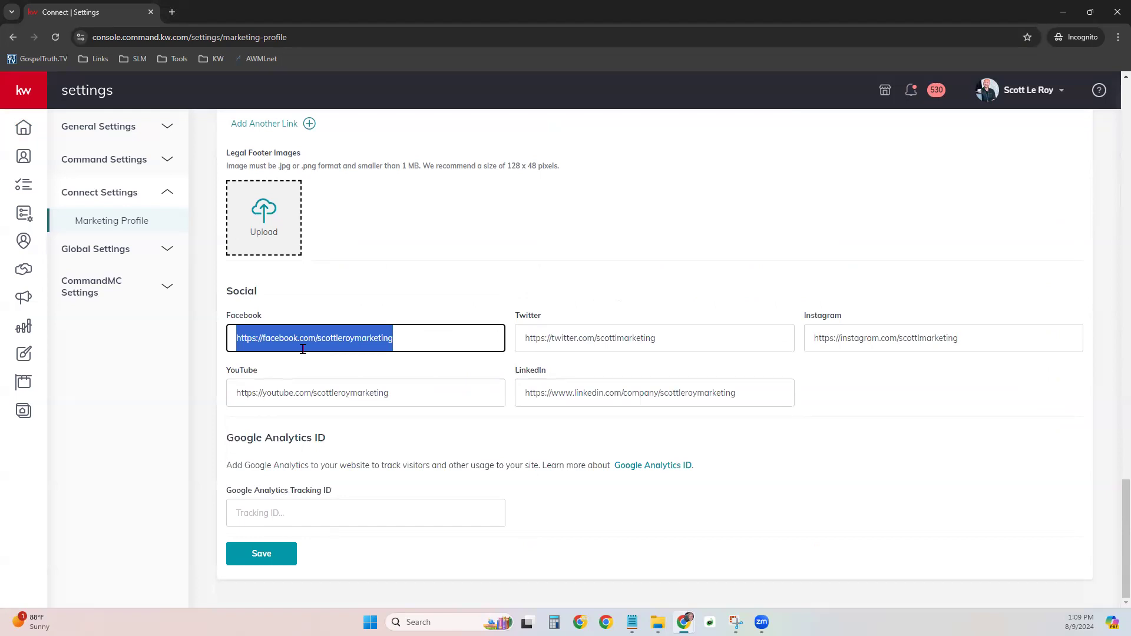
click(172, 12)
key(ctrl+v)
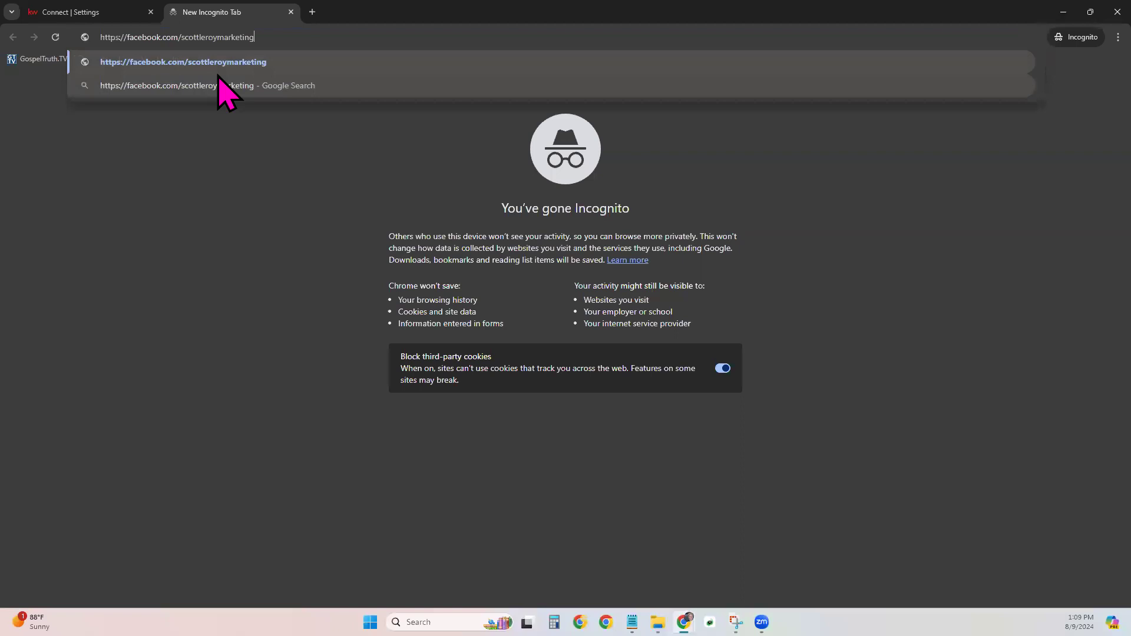
key(Return)
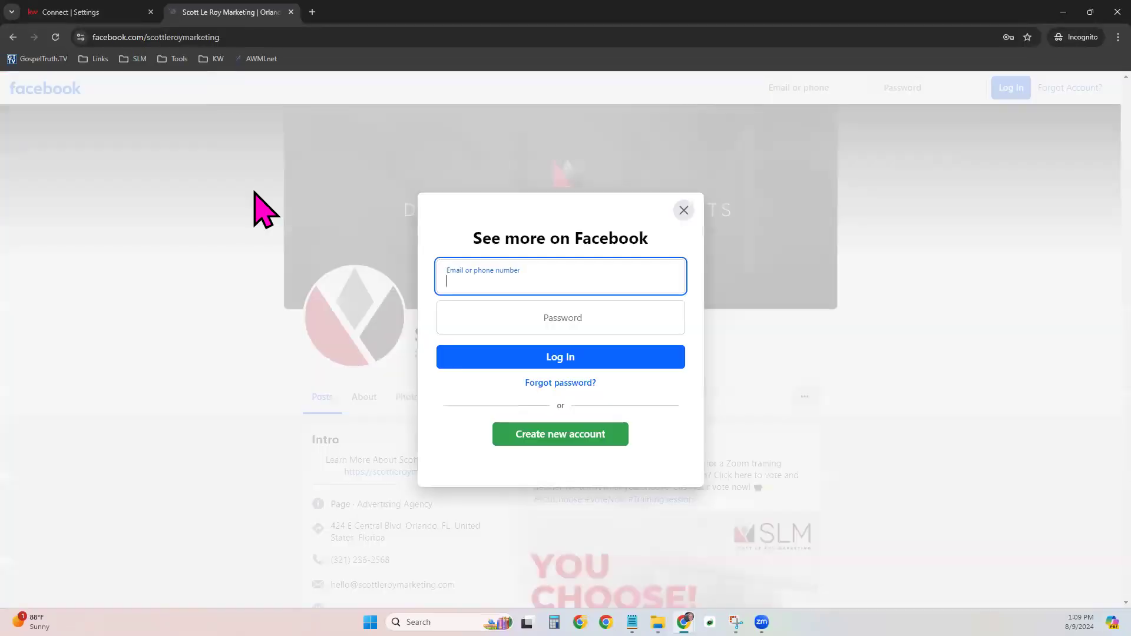
click(684, 211)
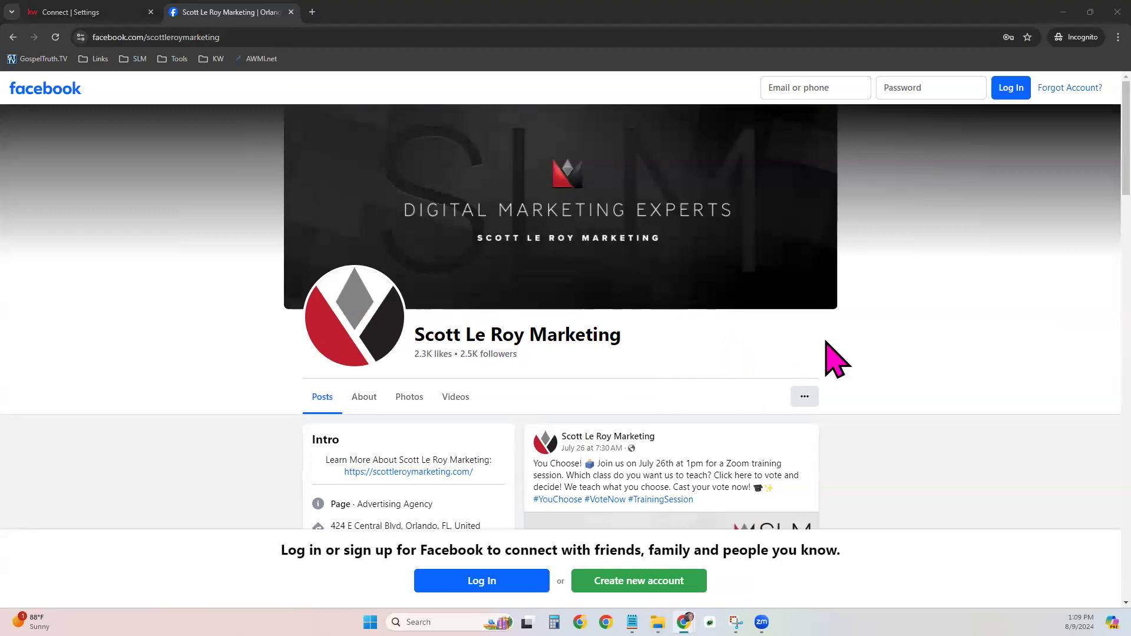
scroll(837, 359, down, 3)
scroll(833, 357, up, 3)
click(290, 11)
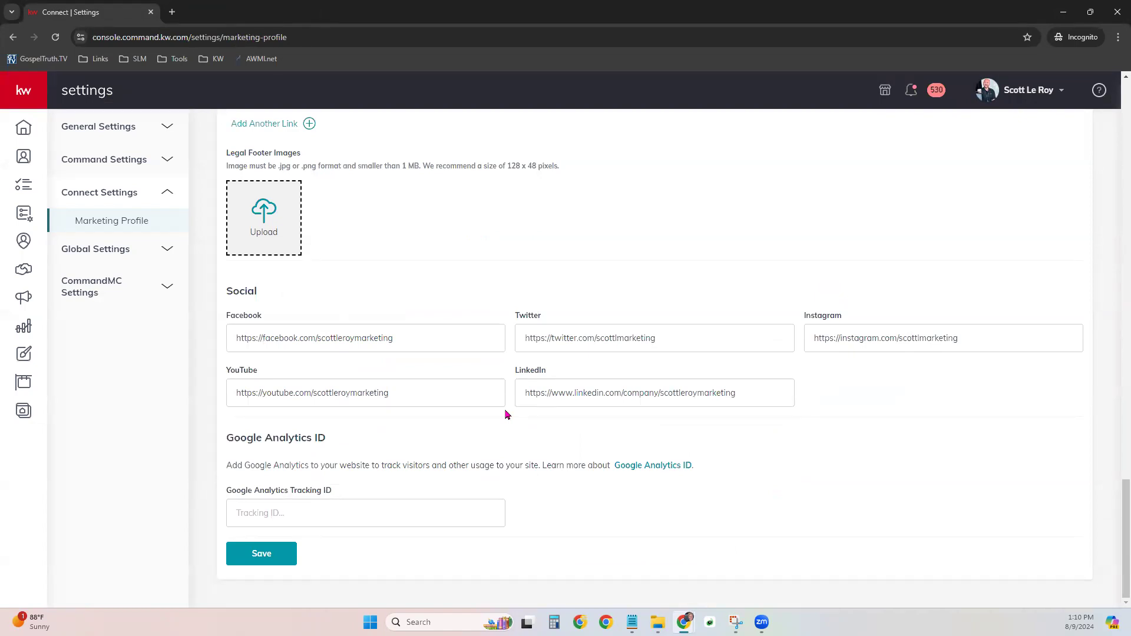
- Review the social links and Google Analytics section, and examine the option to brand the agent site with the profile information
scroll(506, 414, up, 1)
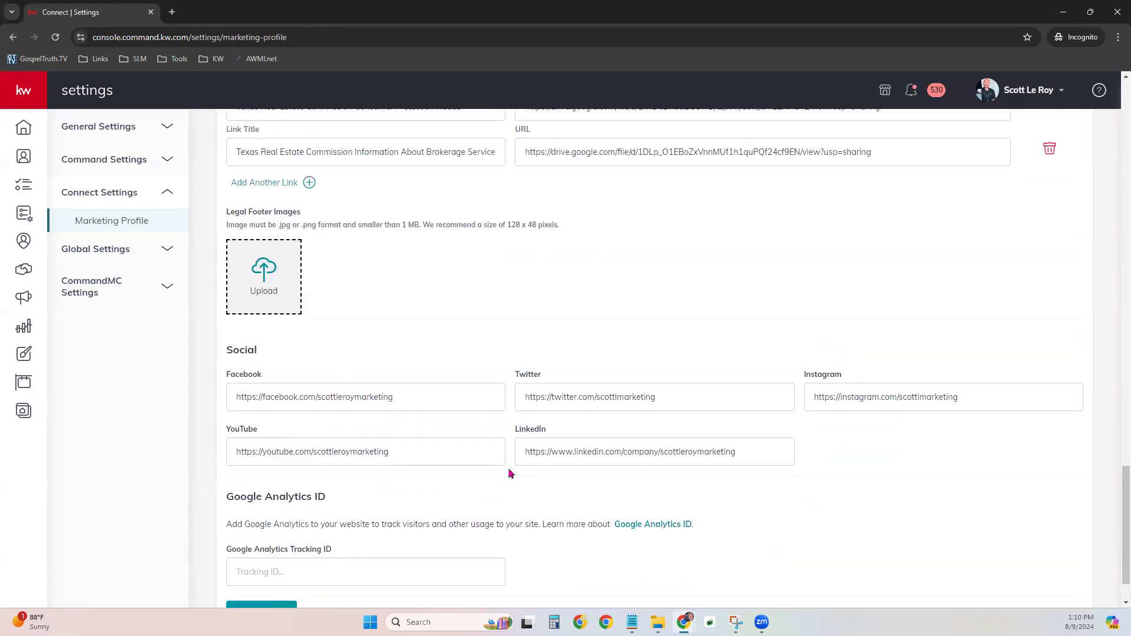
scroll(510, 474, down, 1)
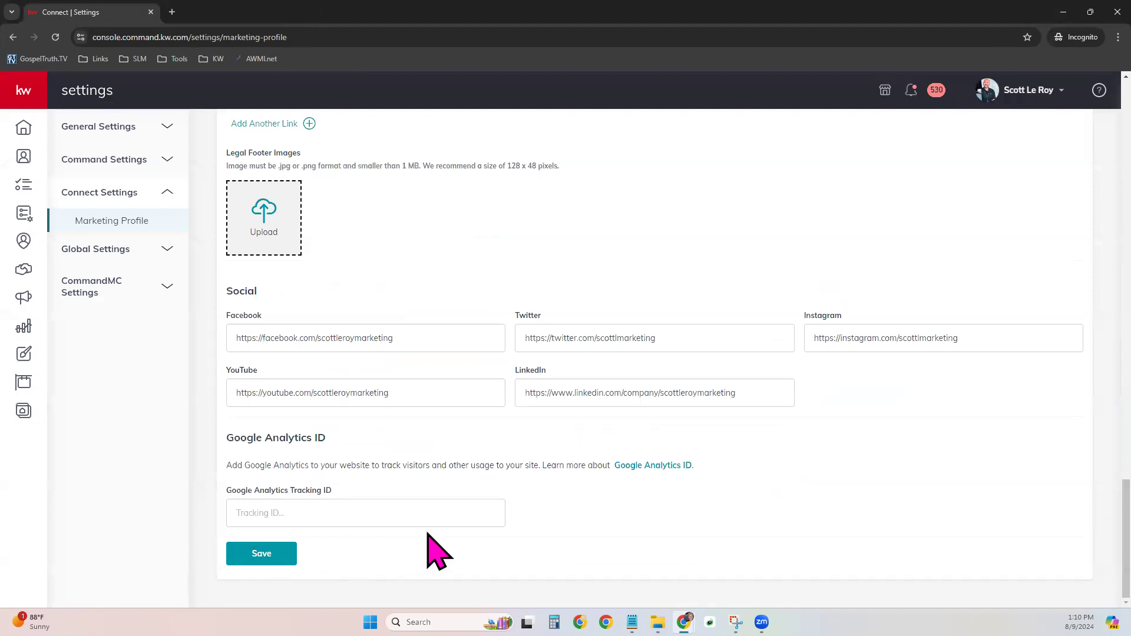
scroll(428, 534, up, 10)
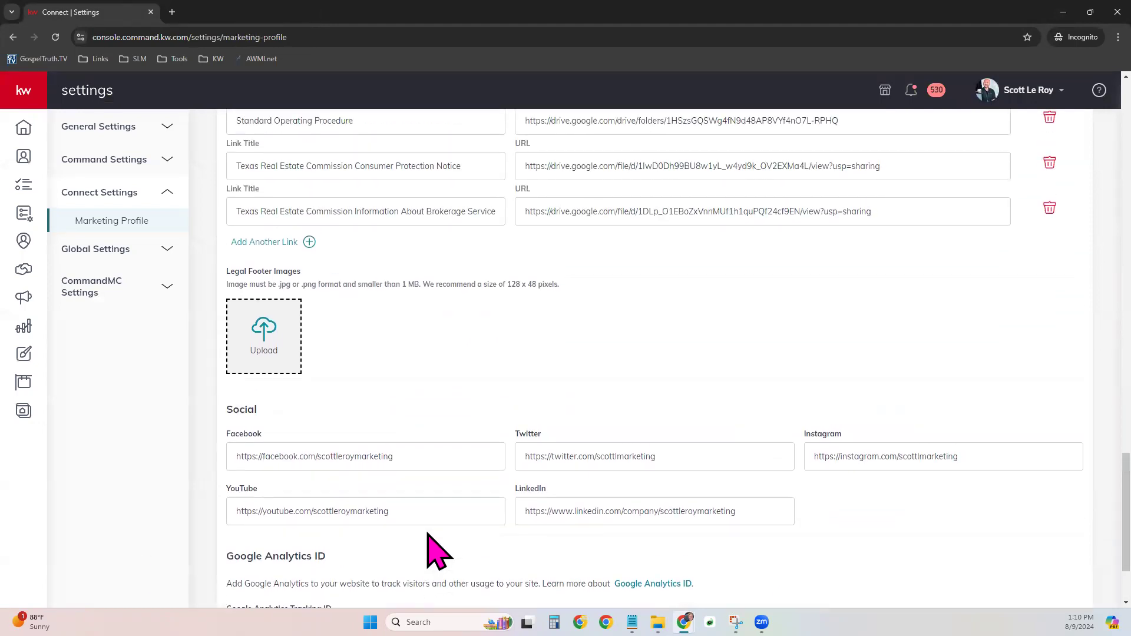
scroll(436, 550, up, 12)
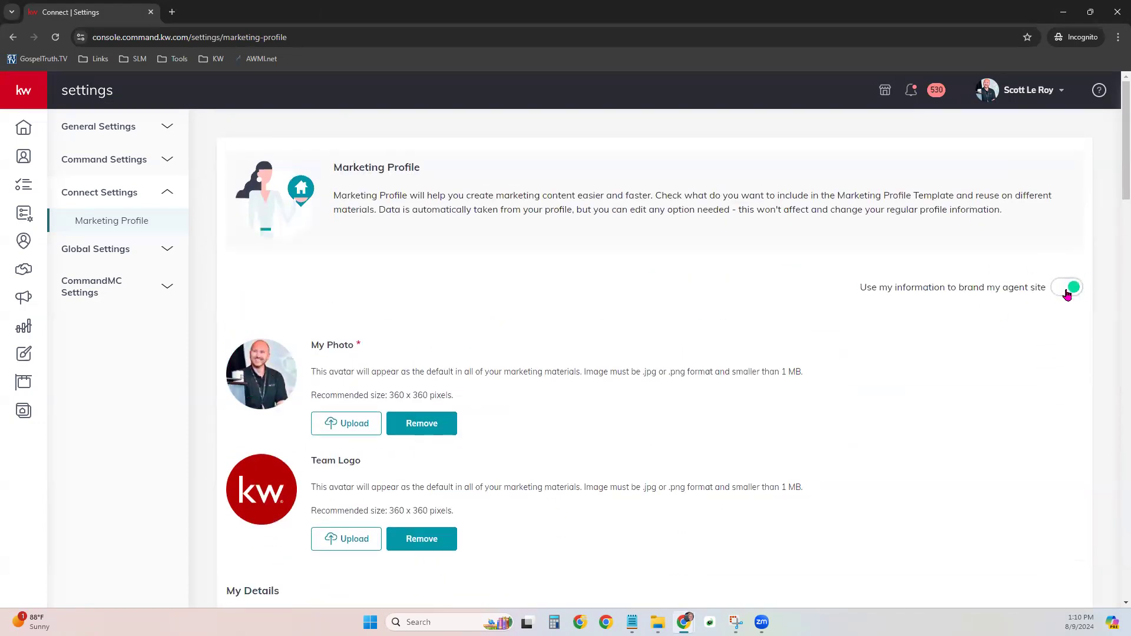
drag(955, 289, 1051, 296)
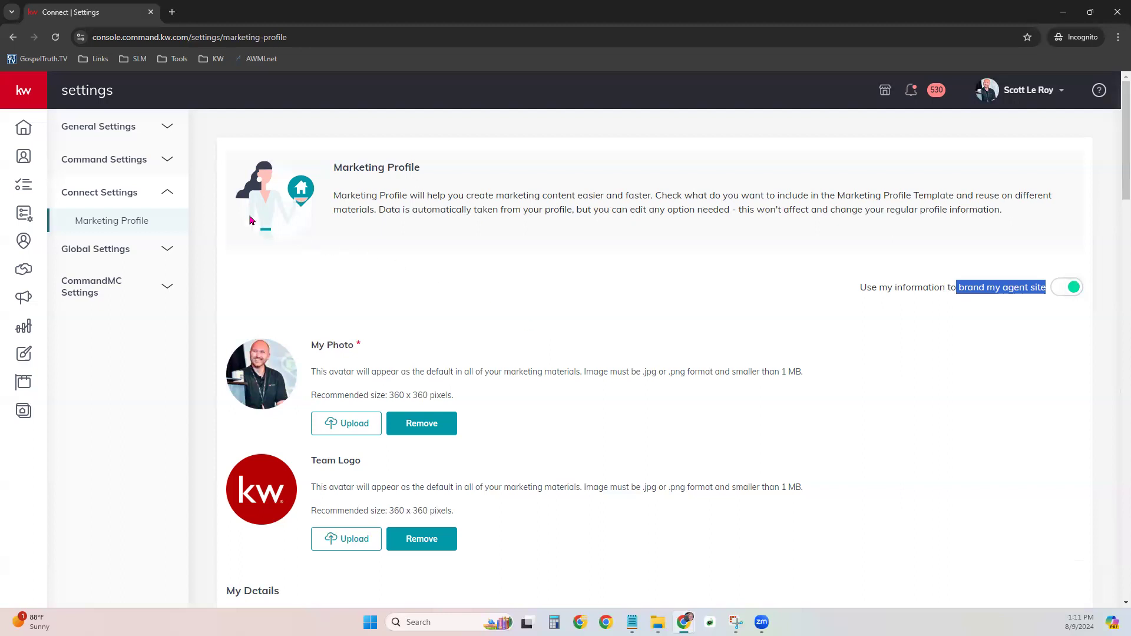
- Open the SmartPlans Time & Date settings under Command Settings and examine the allowed window for sending texts
click(104, 160)
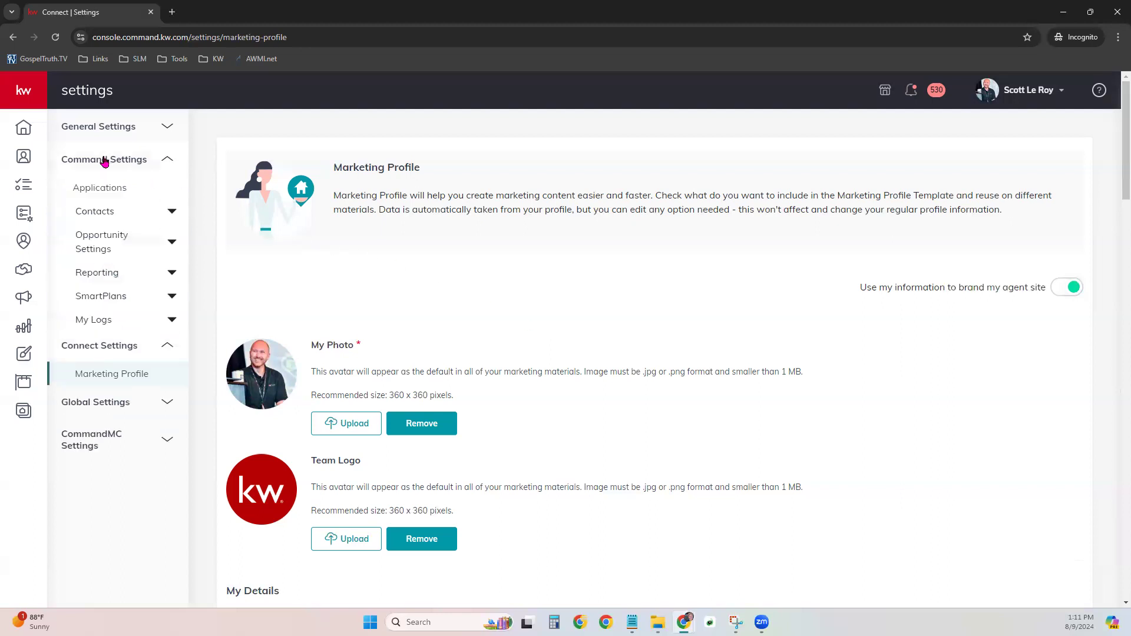
click(121, 296)
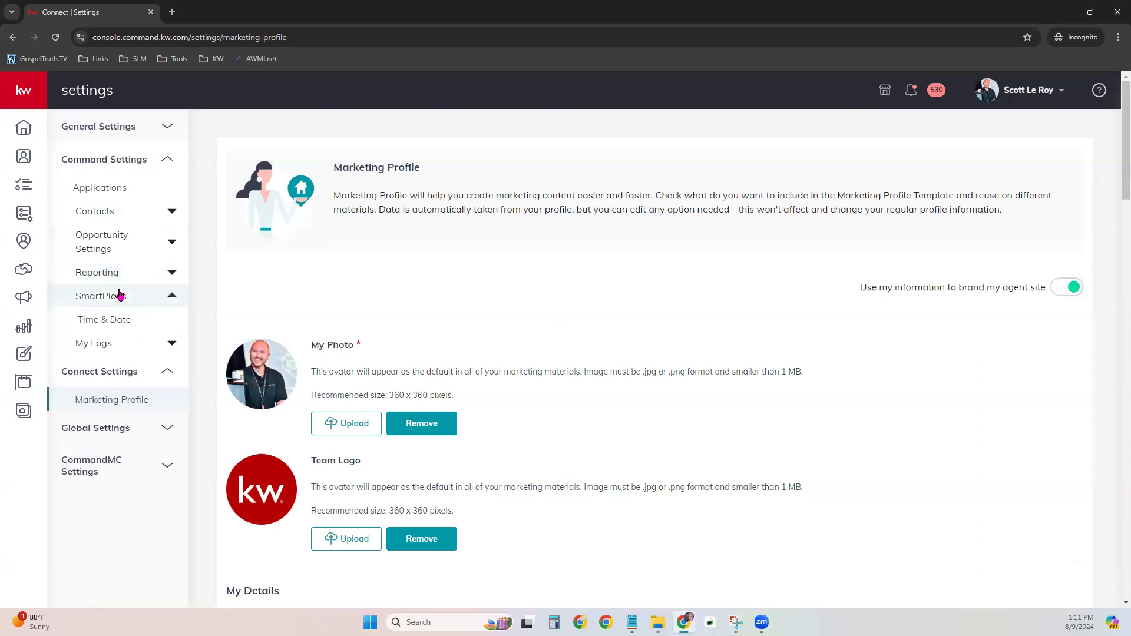
click(115, 324)
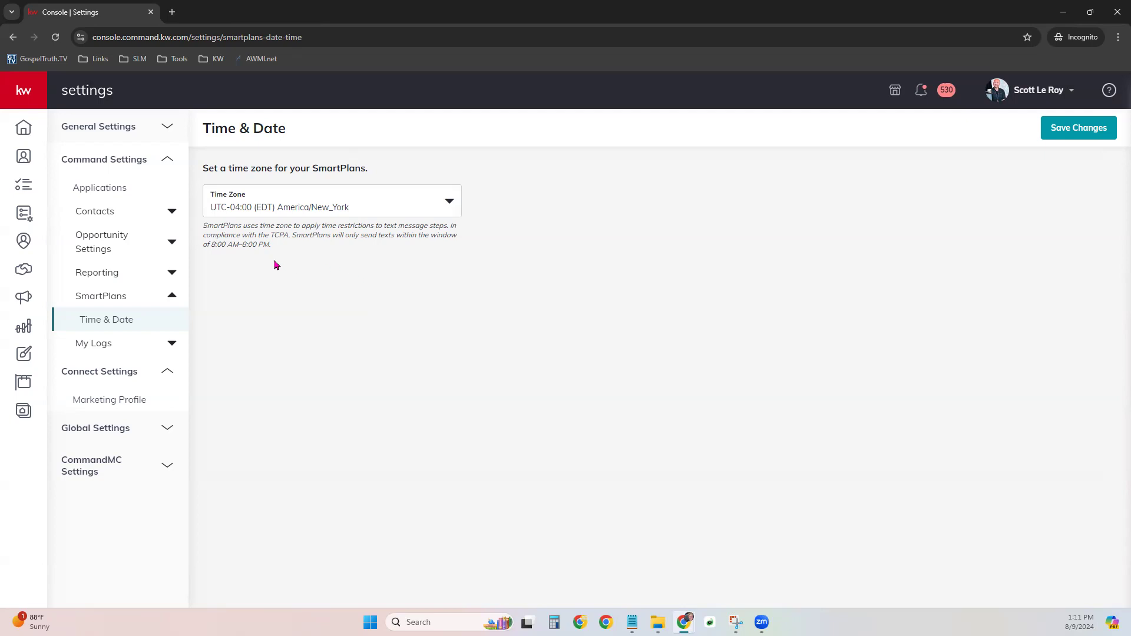
drag(211, 247, 270, 248)
- Enlarge the page to 150% and examine the TCPA note on the text message sending hours
click(1117, 37)
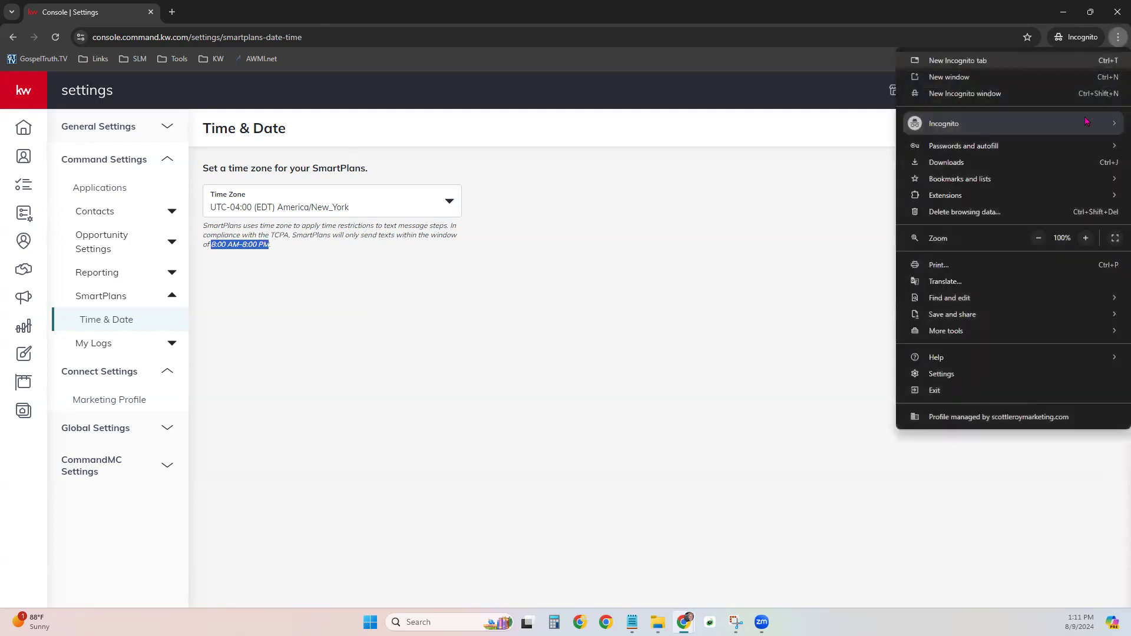
click(1086, 239)
click(1085, 238)
click(1085, 238)
click(659, 344)
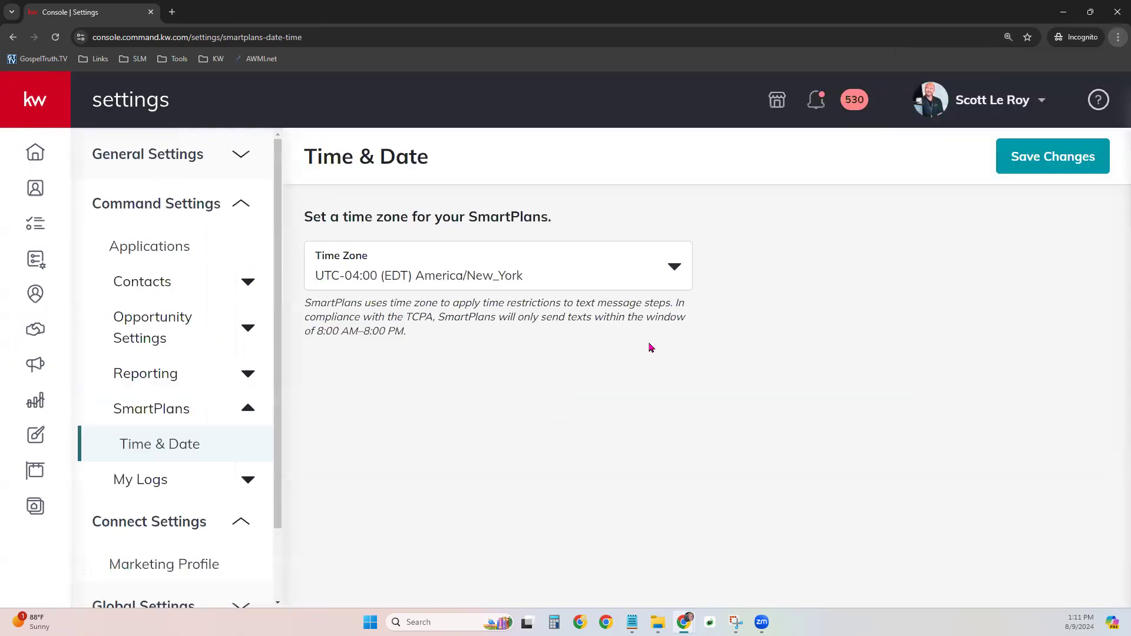
drag(317, 330, 411, 336)
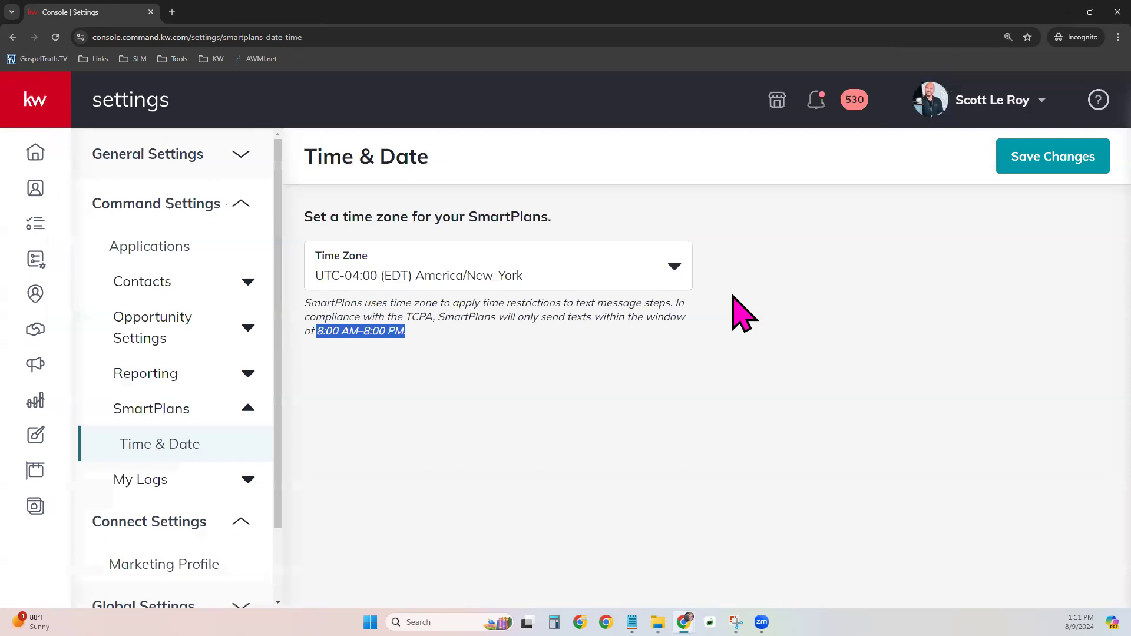
- Review the available time zones, keep UTC-04:00 (EDT) America/New_York, and save the SmartPlans Time & Date settings
click(623, 279)
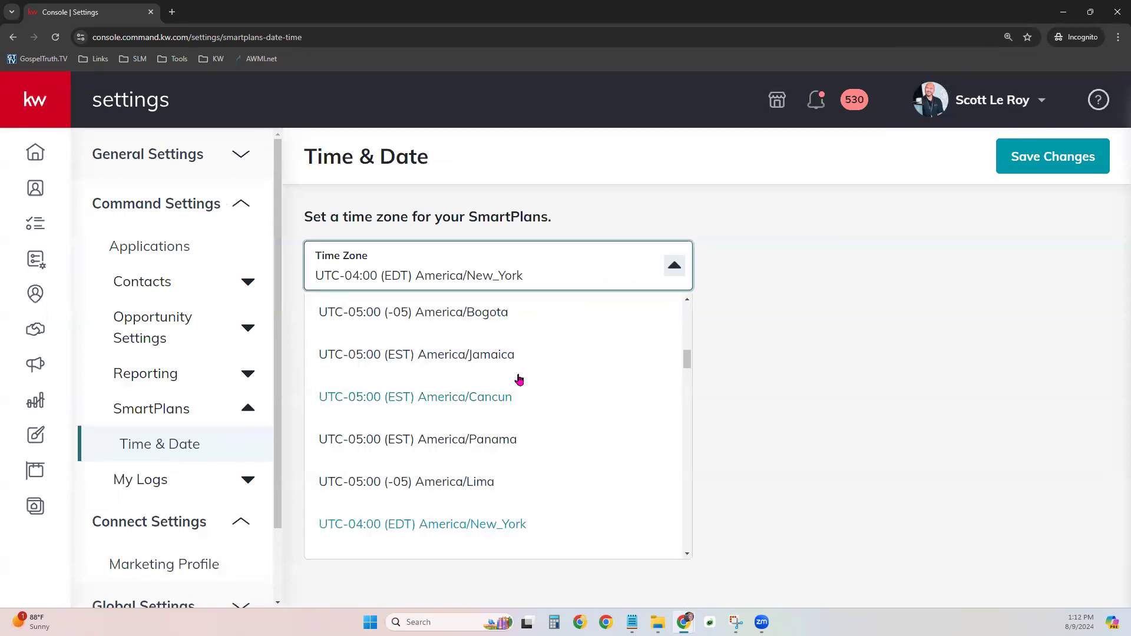
click(768, 331)
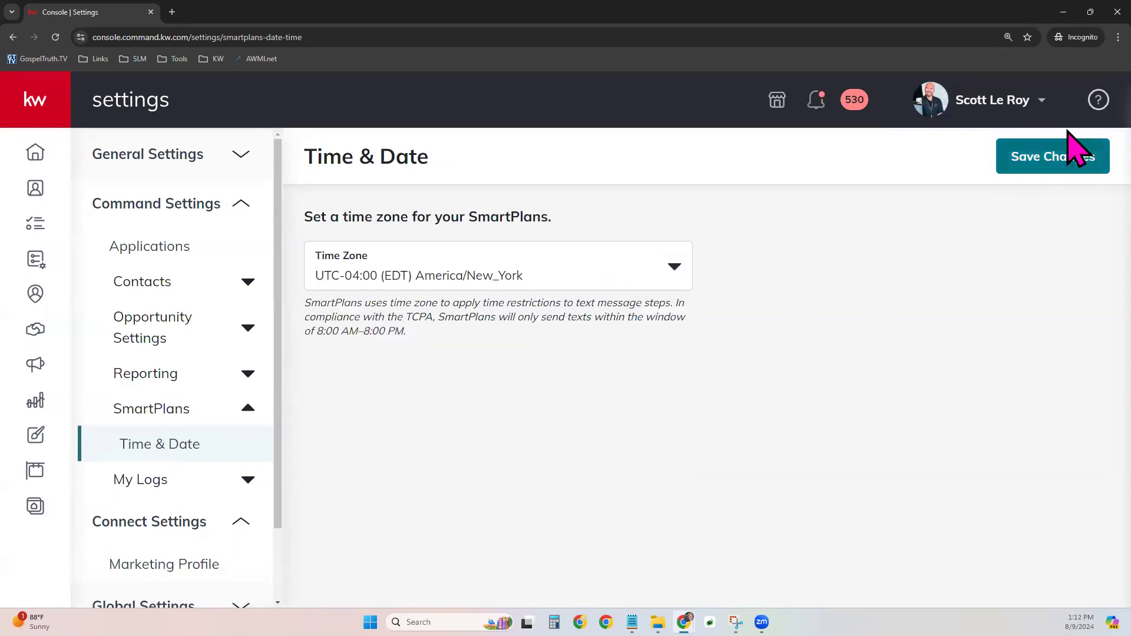
click(1054, 166)
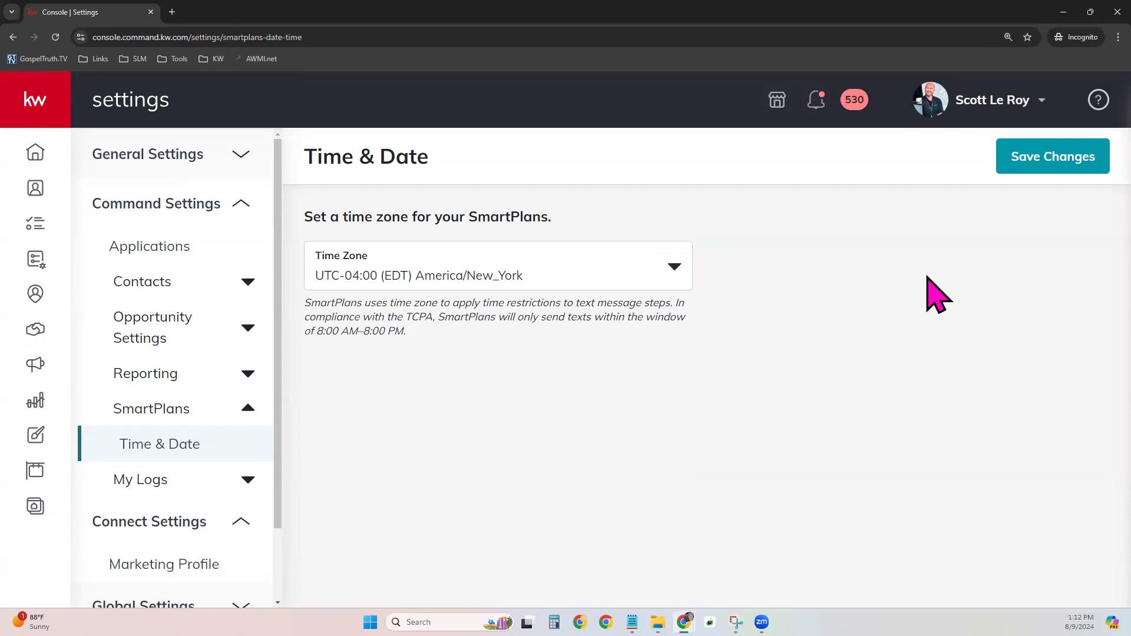
drag(317, 331, 404, 331)
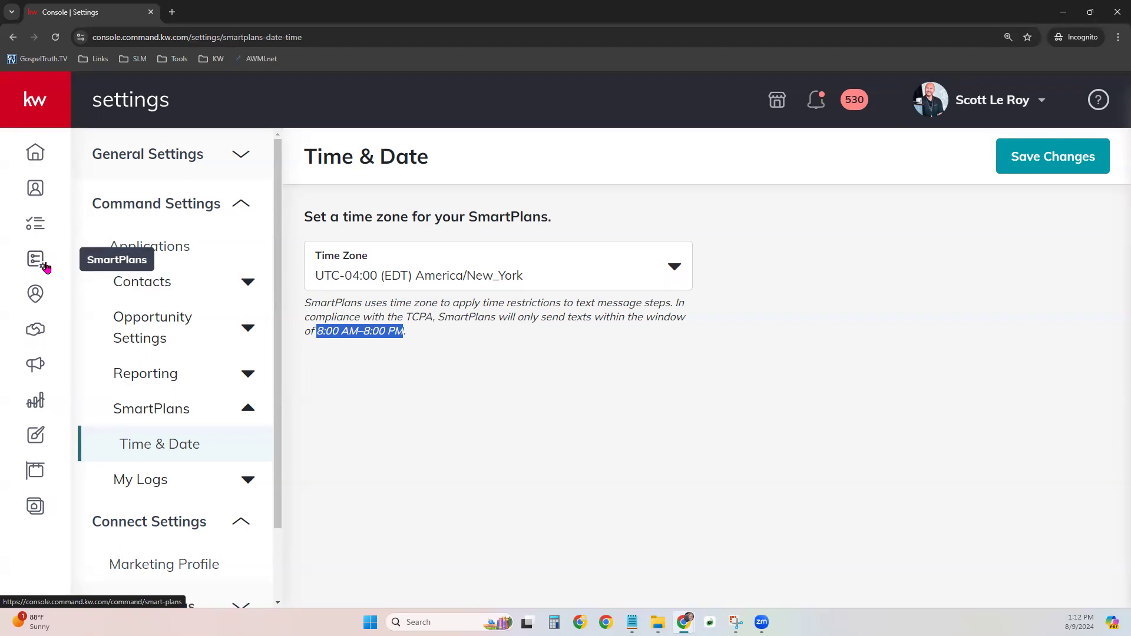
- Go to the My SmartPlans list and reduce the page zoom to 110%
click(55, 99)
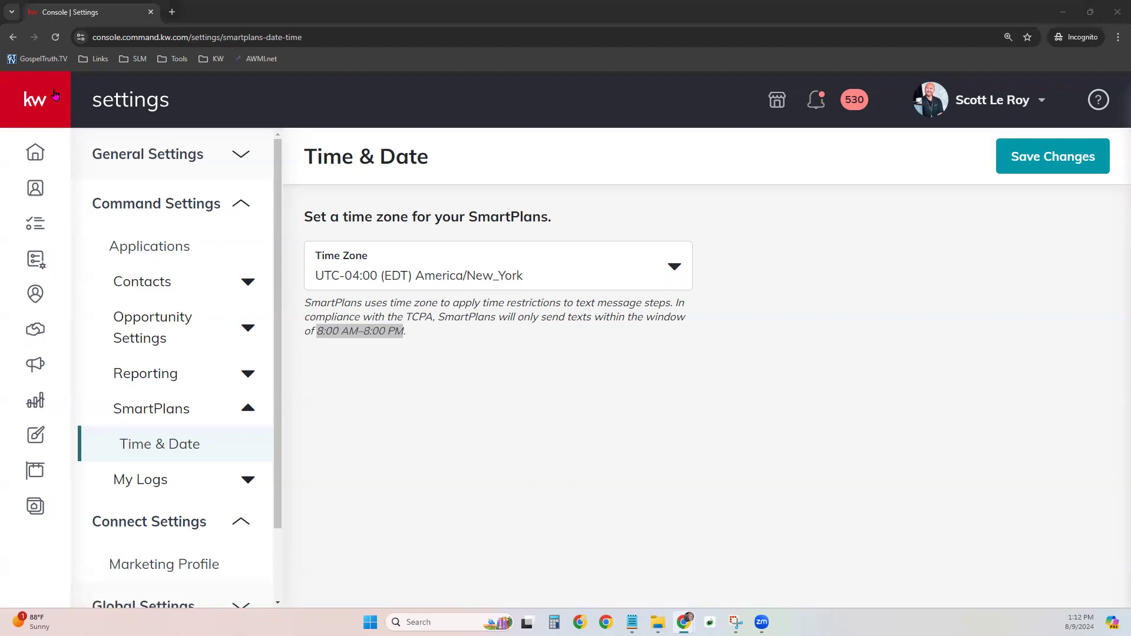
click(55, 94)
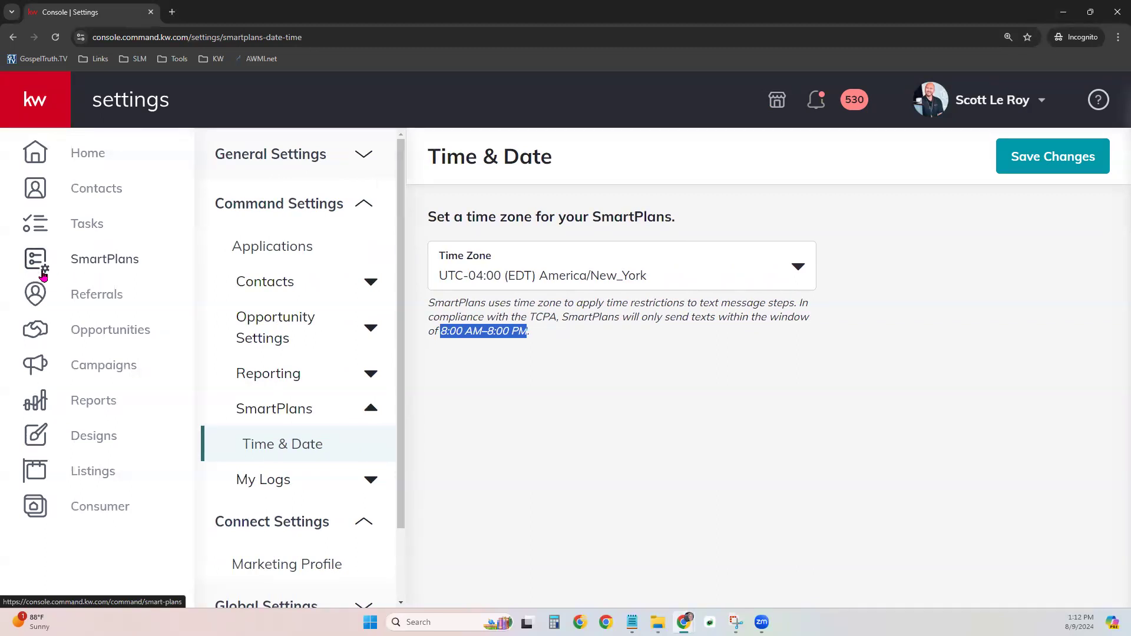
click(91, 260)
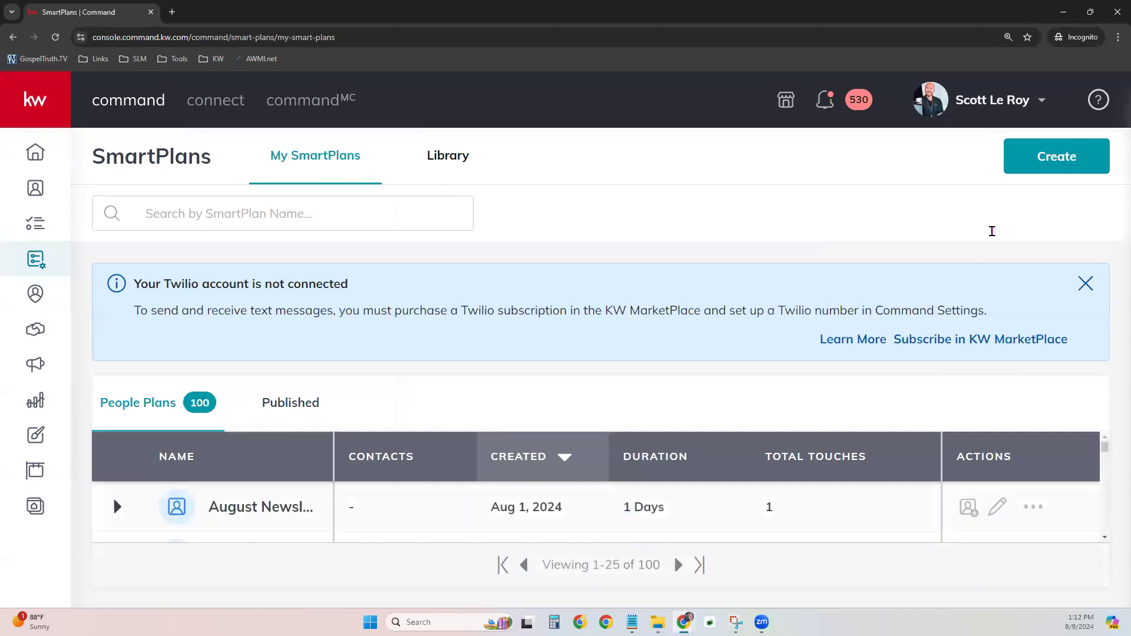
click(1118, 38)
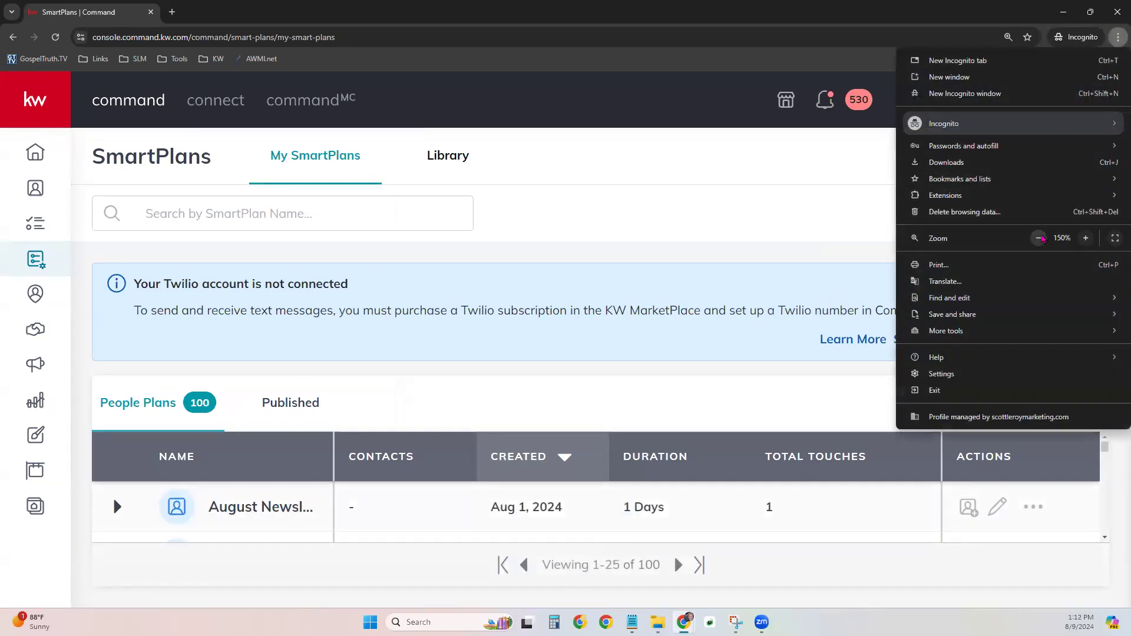
click(1037, 239)
click(1038, 238)
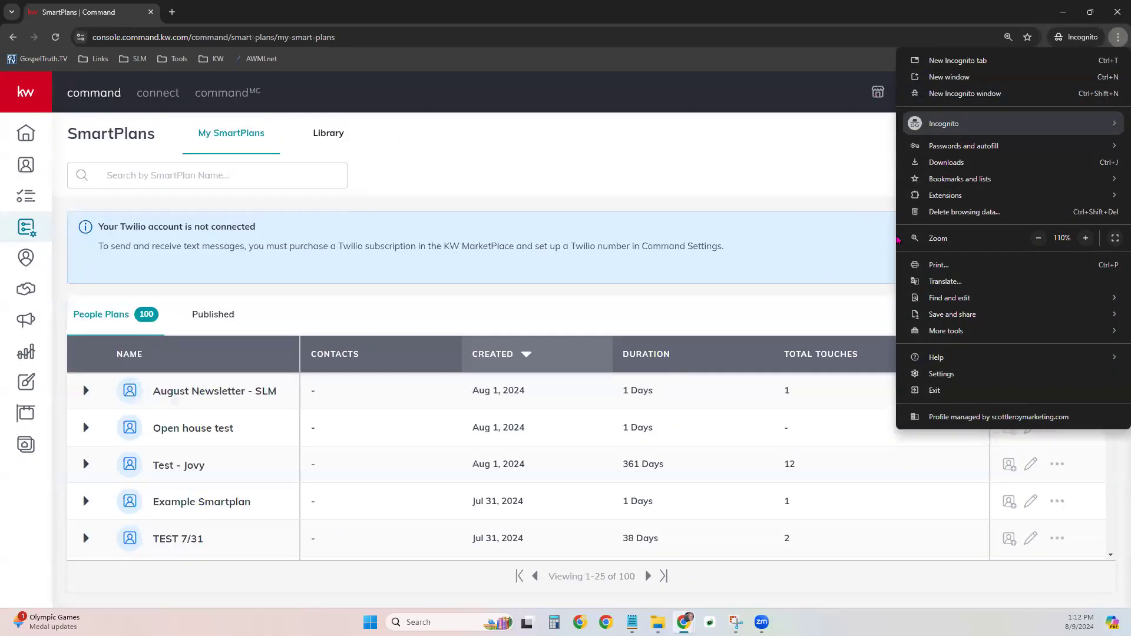
click(832, 262)
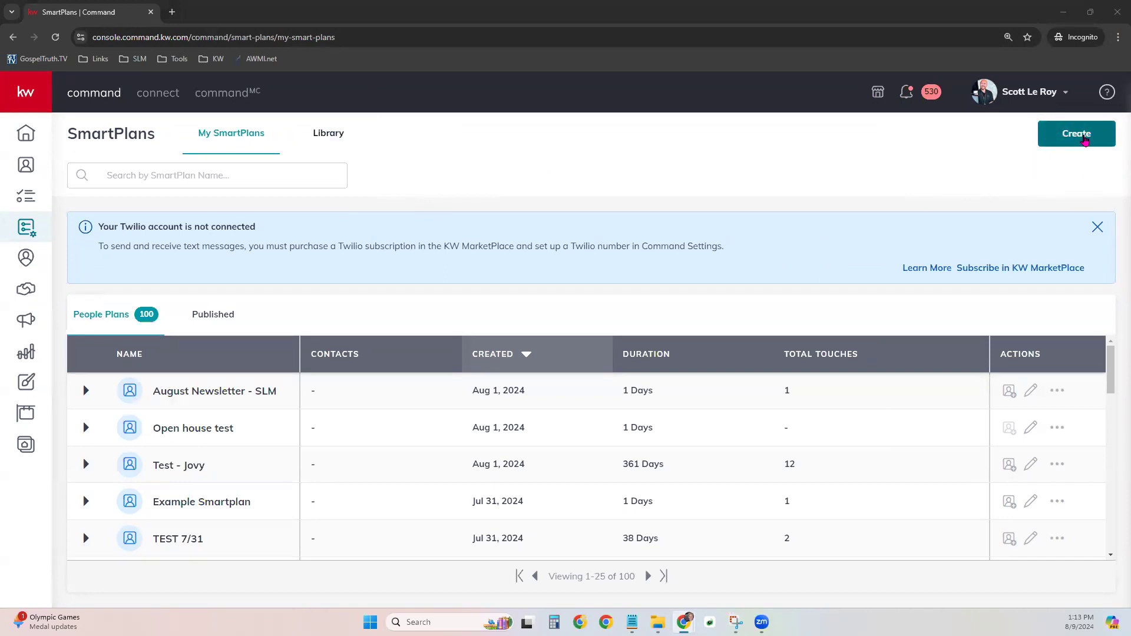
- Create a new SmartPlan named "36 Touch Demo 080924"
click(1086, 138)
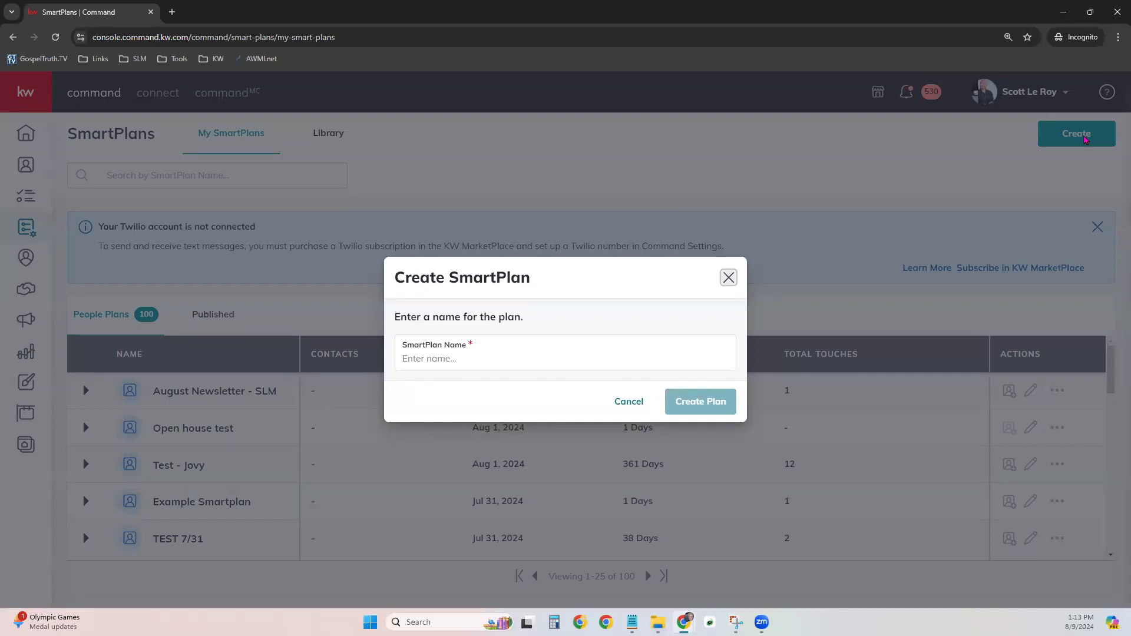
click(511, 361)
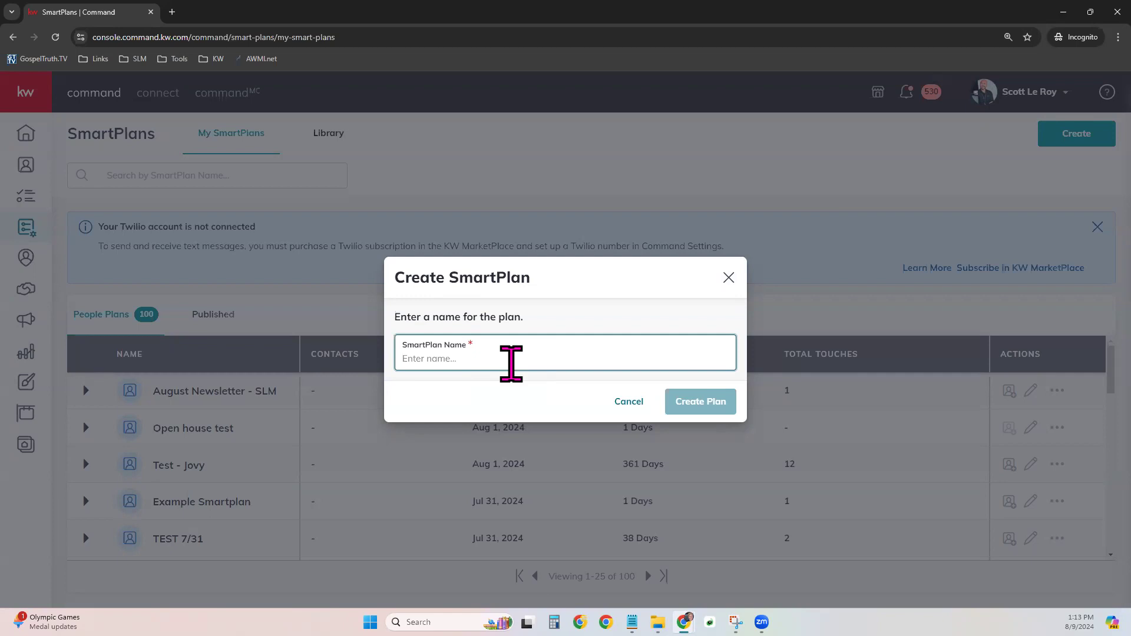
text(36 Tou)
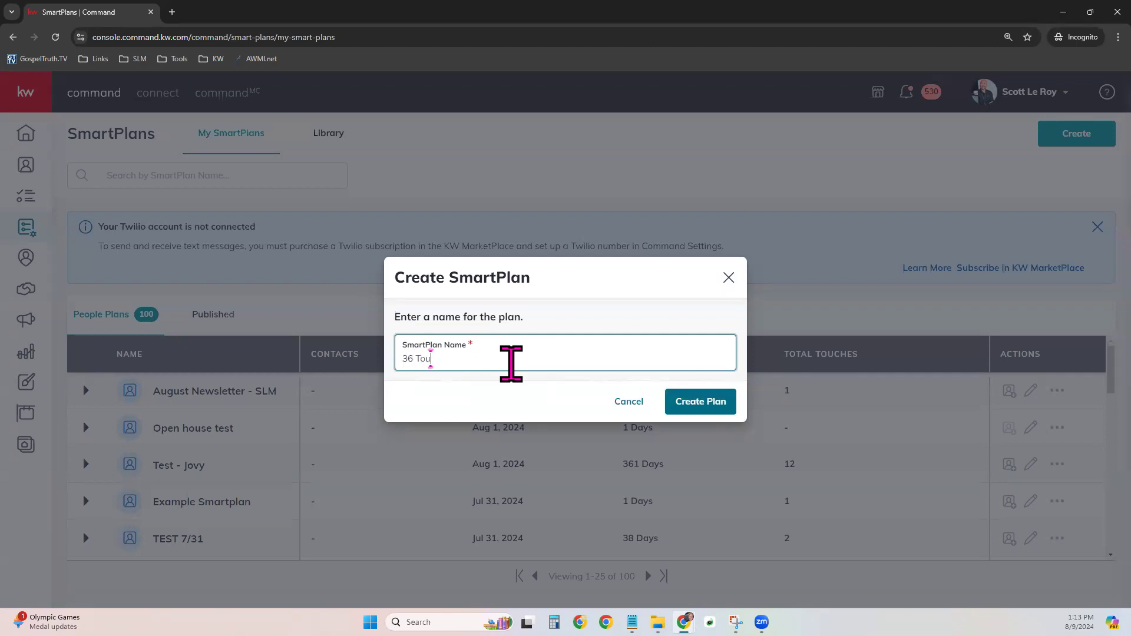
text(ch Demo 080924)
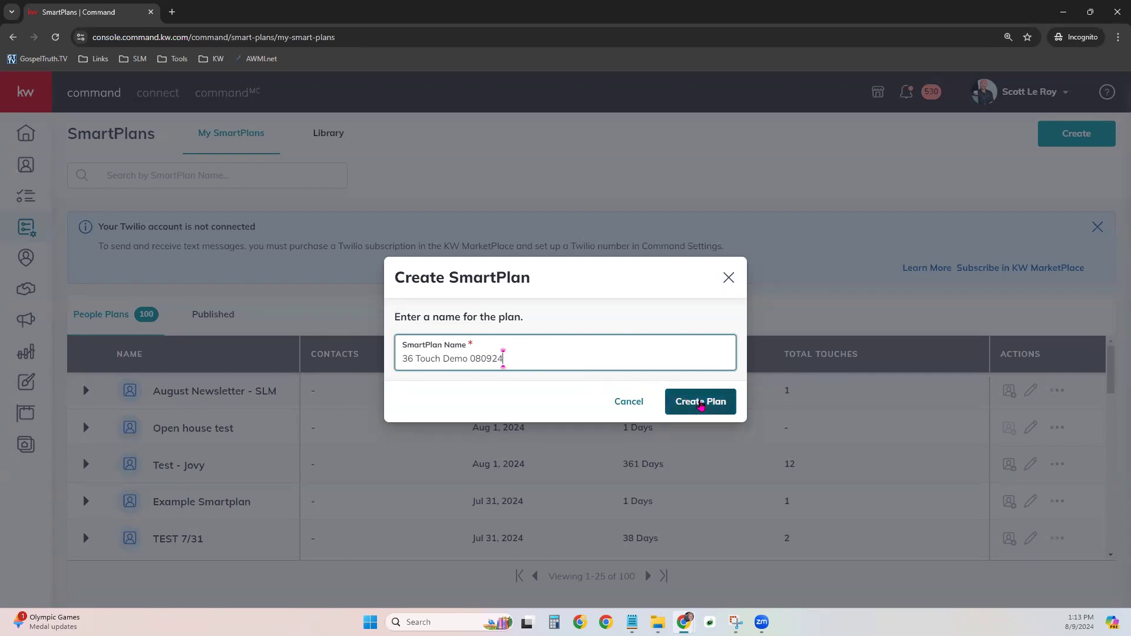
click(701, 406)
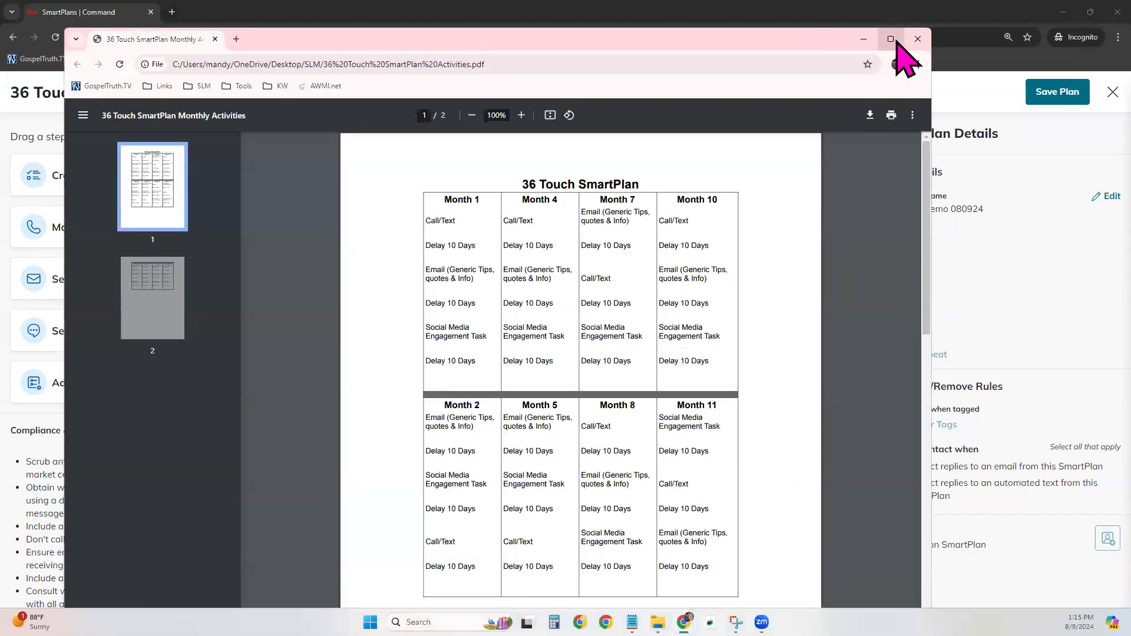
- Maximize the 36 Touch SmartPlan Monthly Activities PDF, enlarge it to 150%, and look through the schedule for all twelve months
click(891, 37)
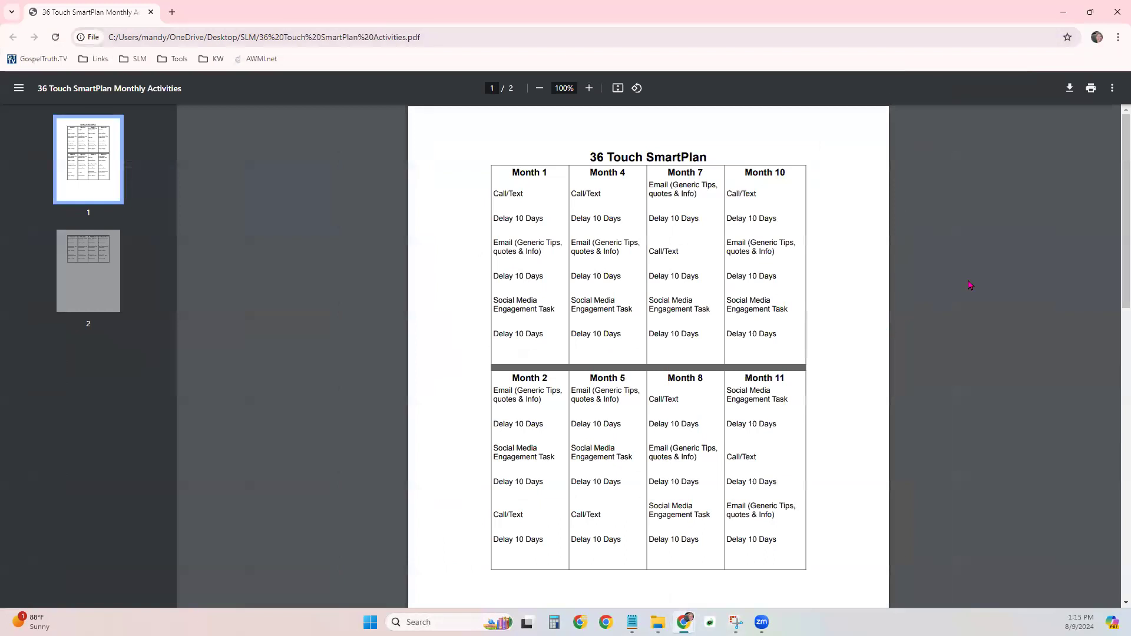
click(589, 88)
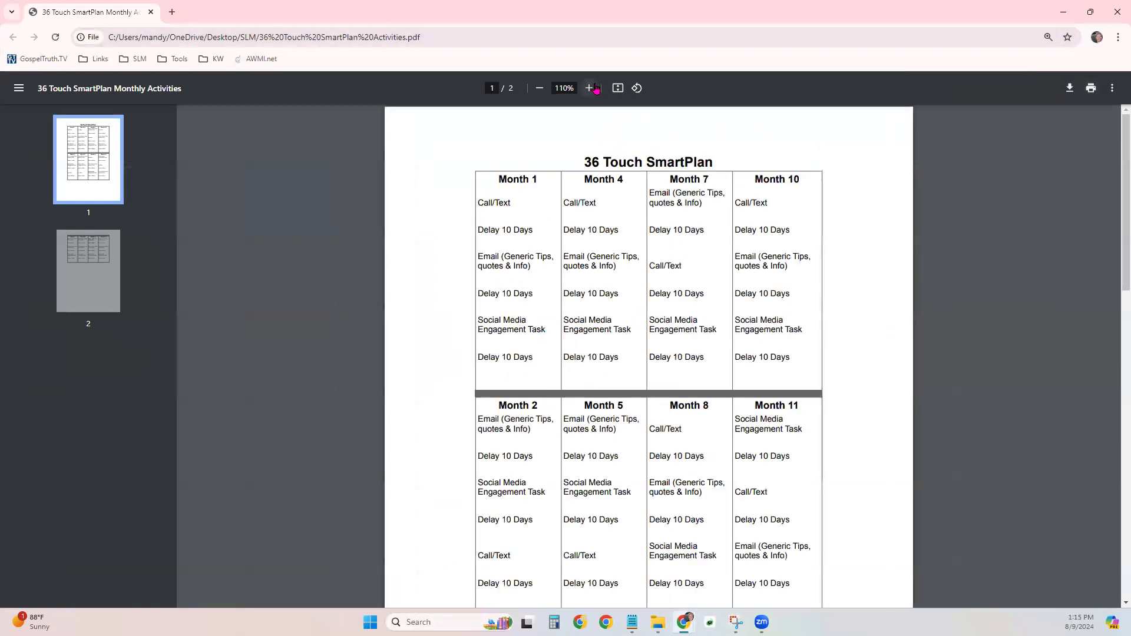
click(596, 88)
click(595, 88)
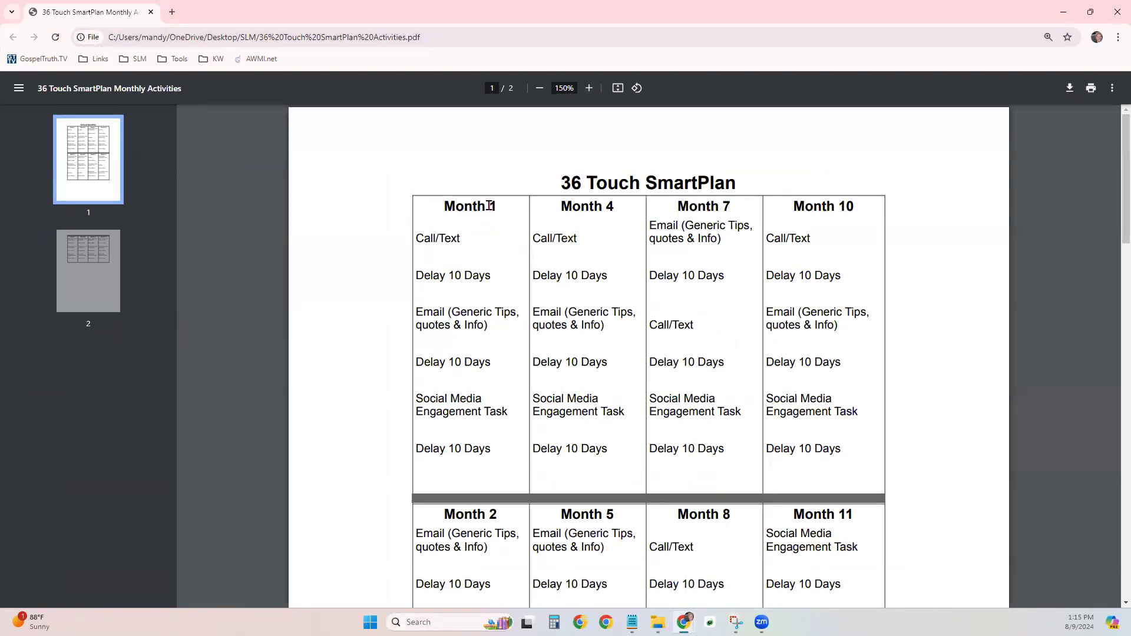
scroll(492, 332, down, 3)
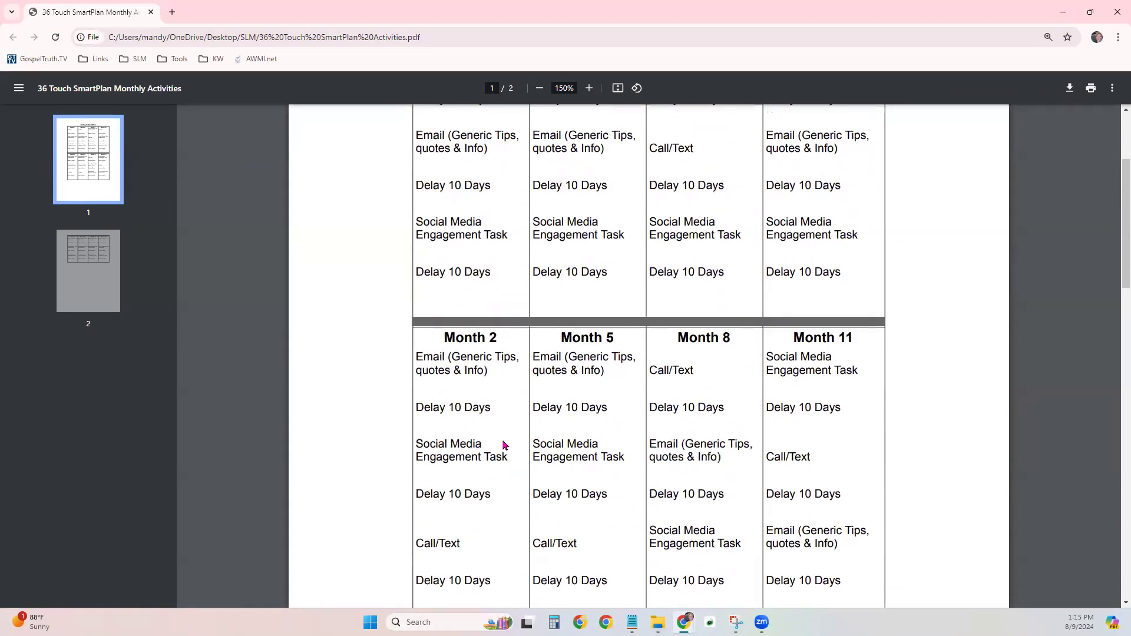
scroll(428, 437, down, 4)
scroll(463, 453, down, 7)
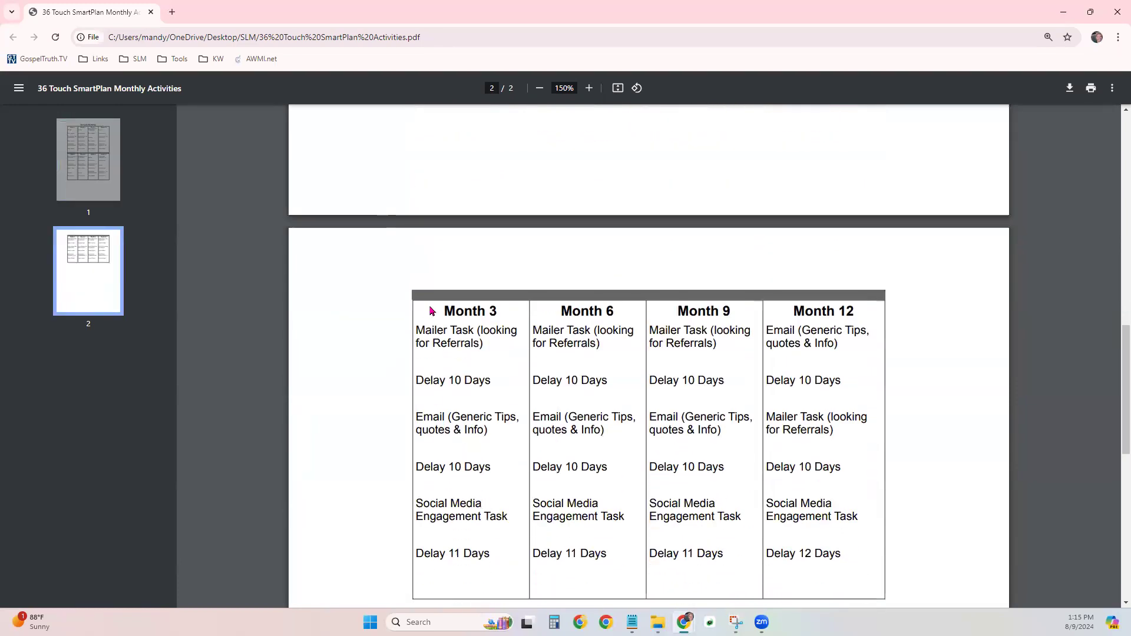
scroll(527, 460, up, 14)
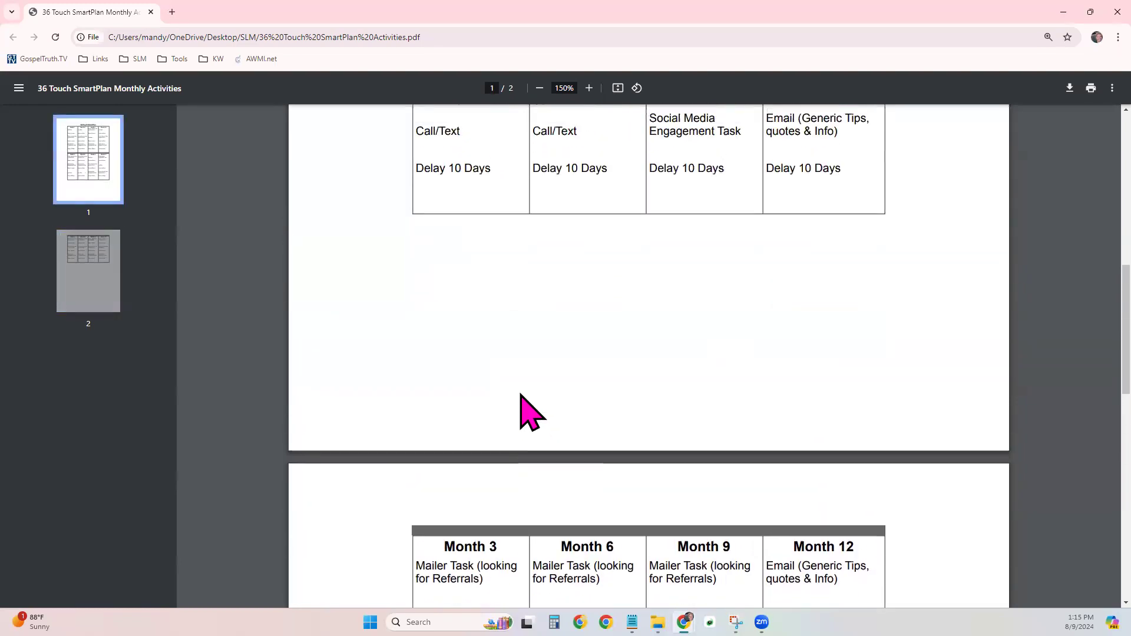
scroll(527, 395, up, 1)
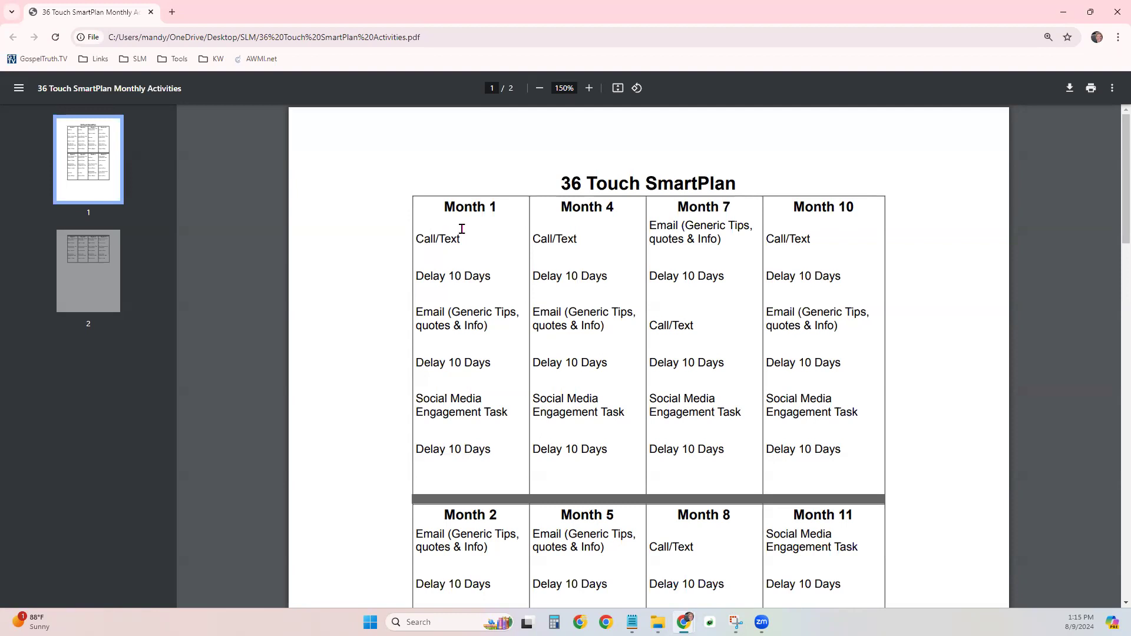
- Examine the Month 1 column's call/text, email and social media engagement activities with the delays between them, and continue to Month 2
drag(444, 206, 505, 203)
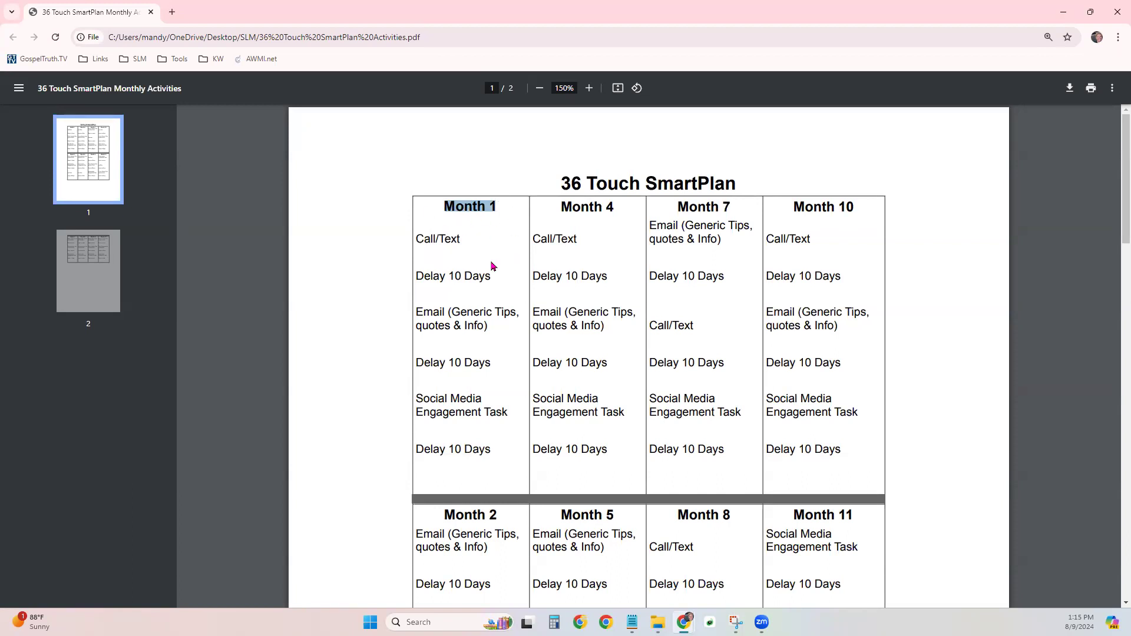
drag(412, 240, 468, 238)
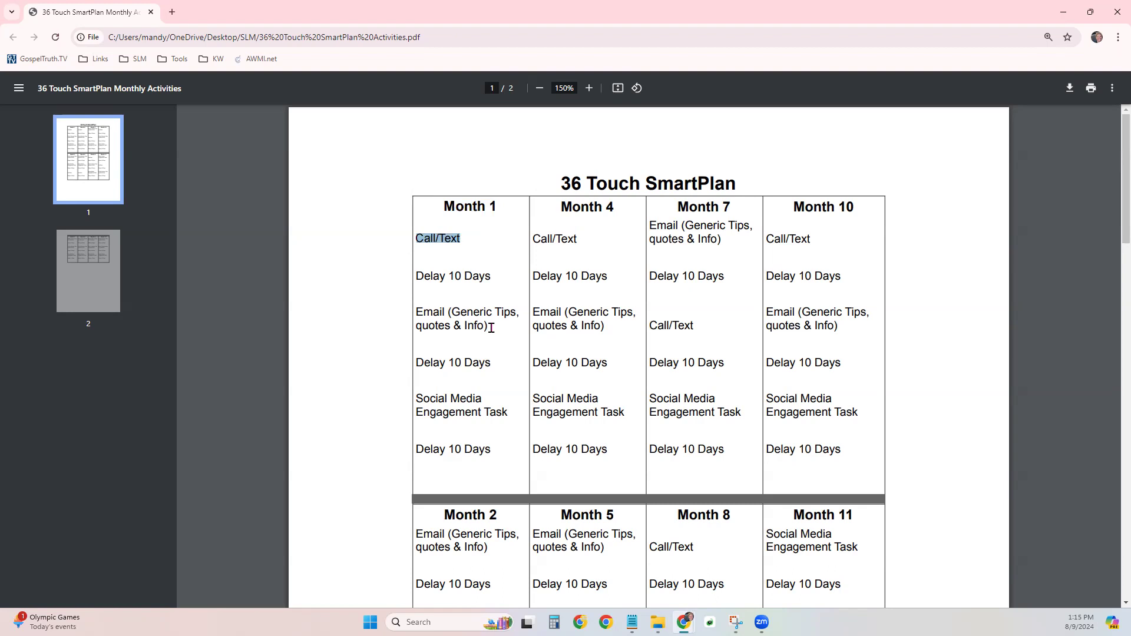
drag(417, 276, 497, 279)
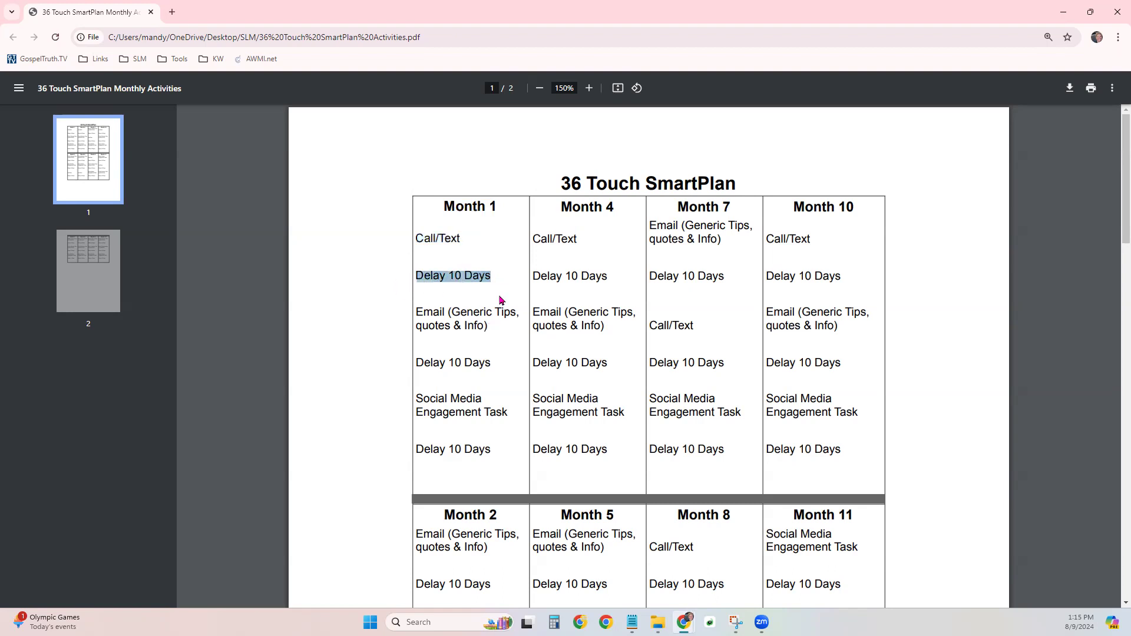
click(481, 354)
drag(415, 329, 505, 348)
click(505, 348)
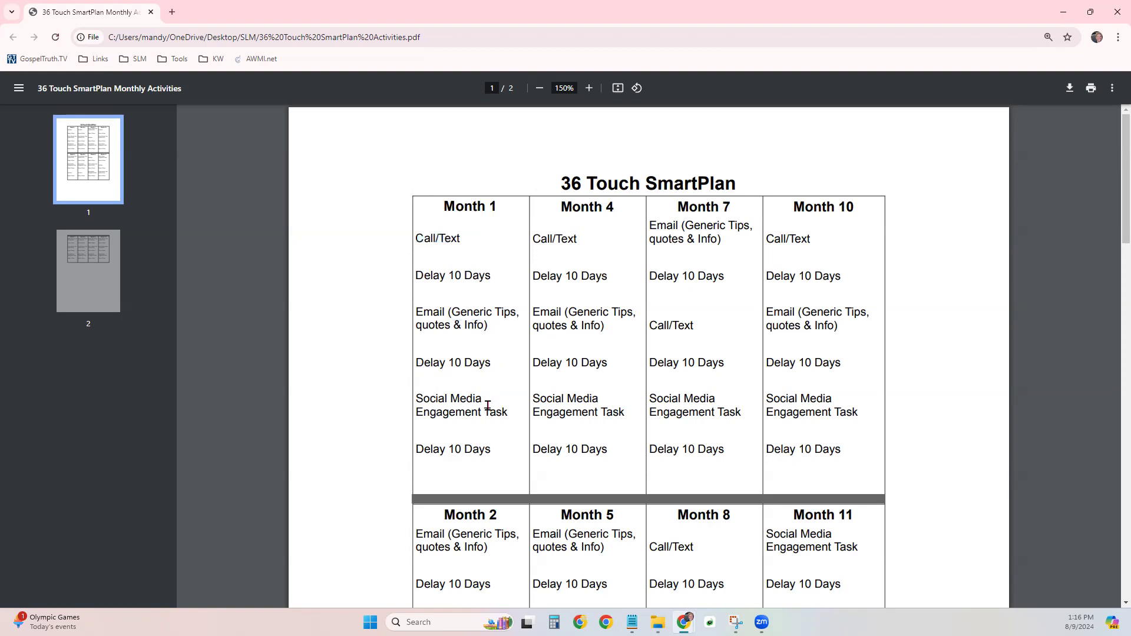
drag(419, 400, 508, 412)
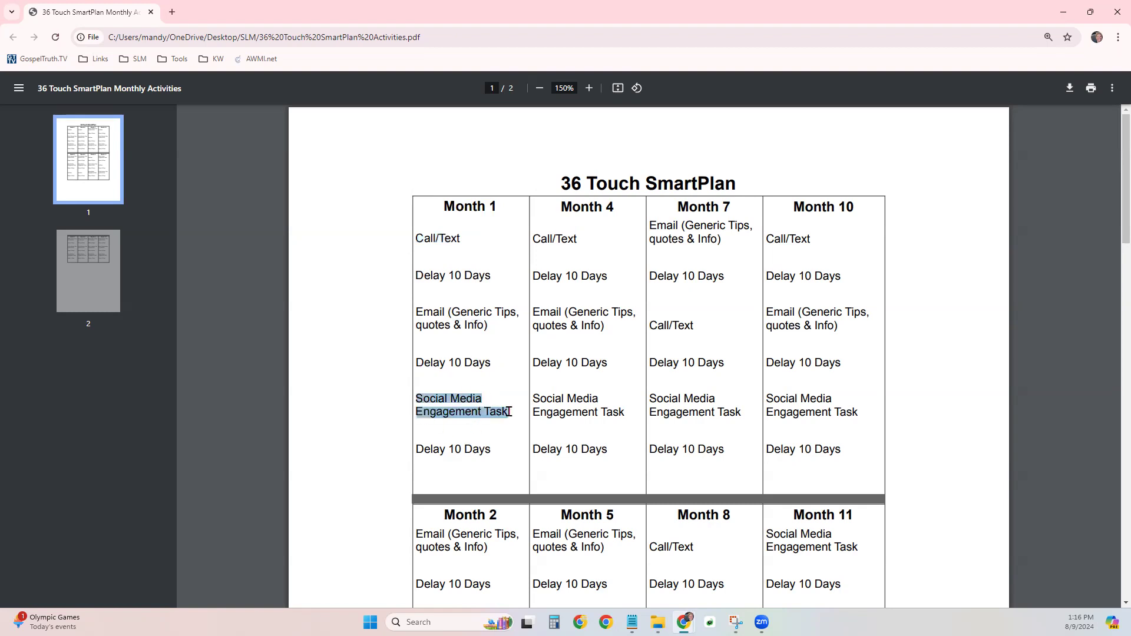
click(500, 441)
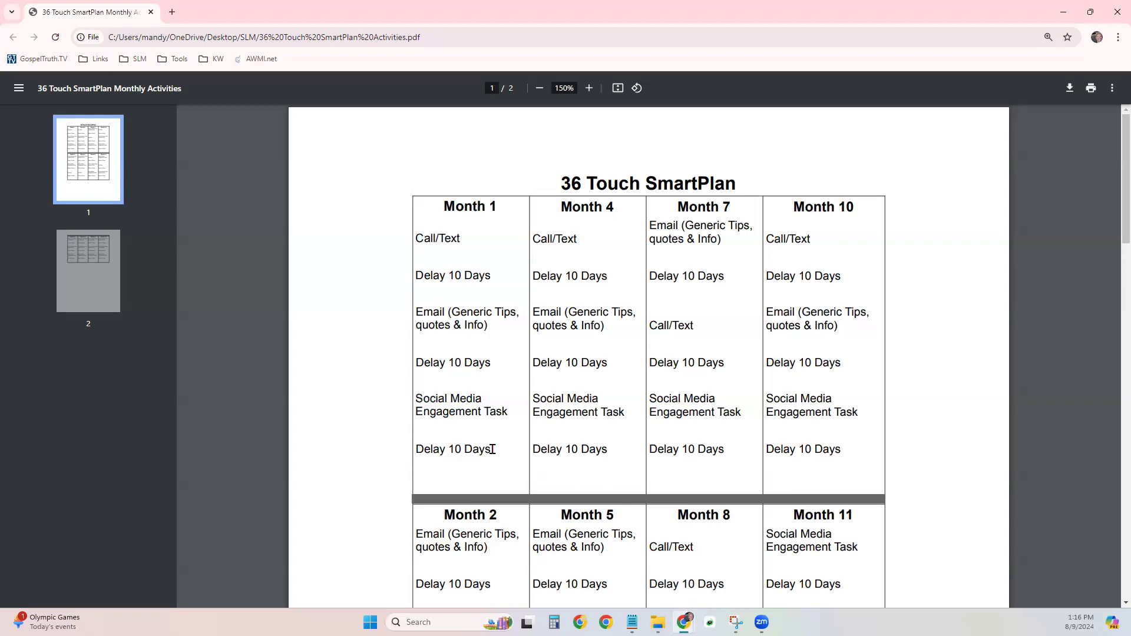
scroll(502, 451, down, 4)
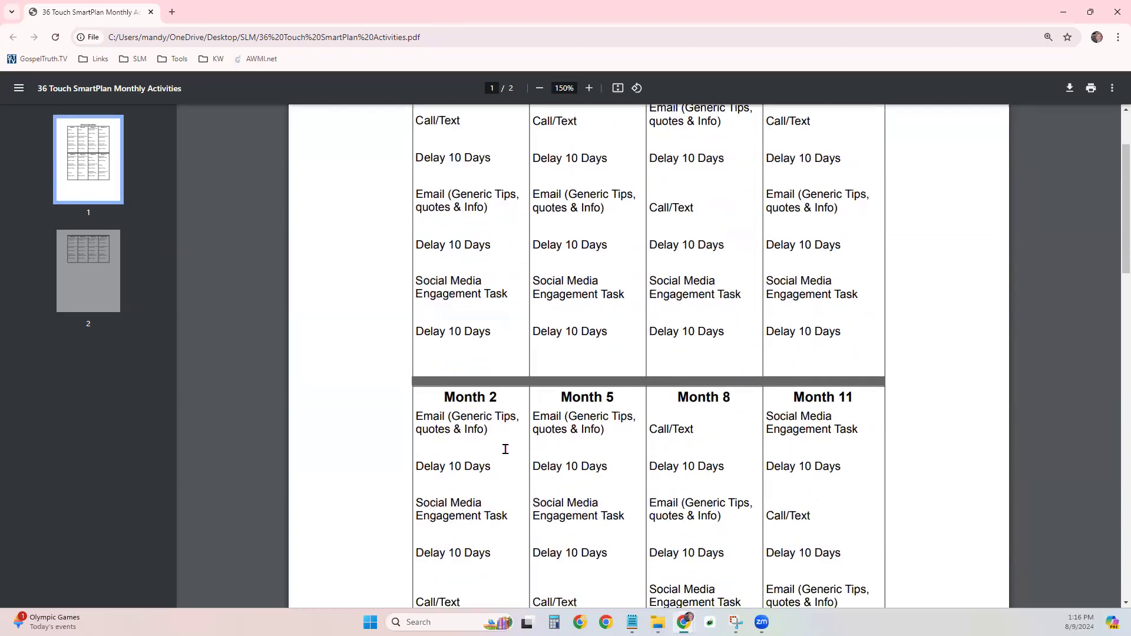
- Examine the Month 2 and Month 3 rows of activities and delays in the PDF, and return to the start of the schedule
scroll(506, 449, down, 1)
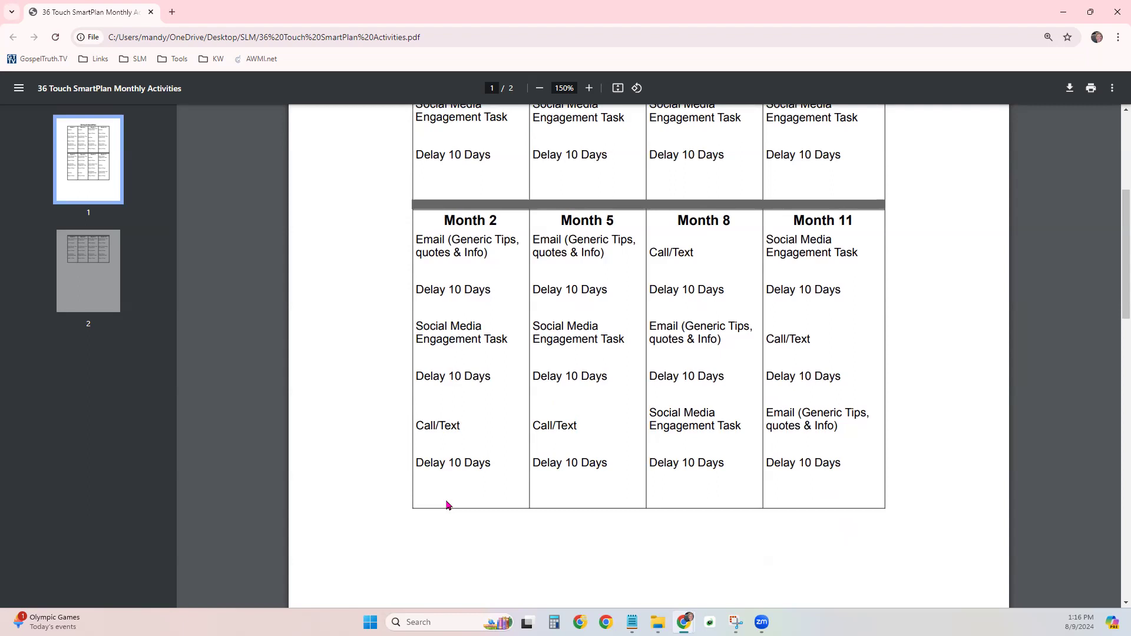
scroll(447, 505, down, 6)
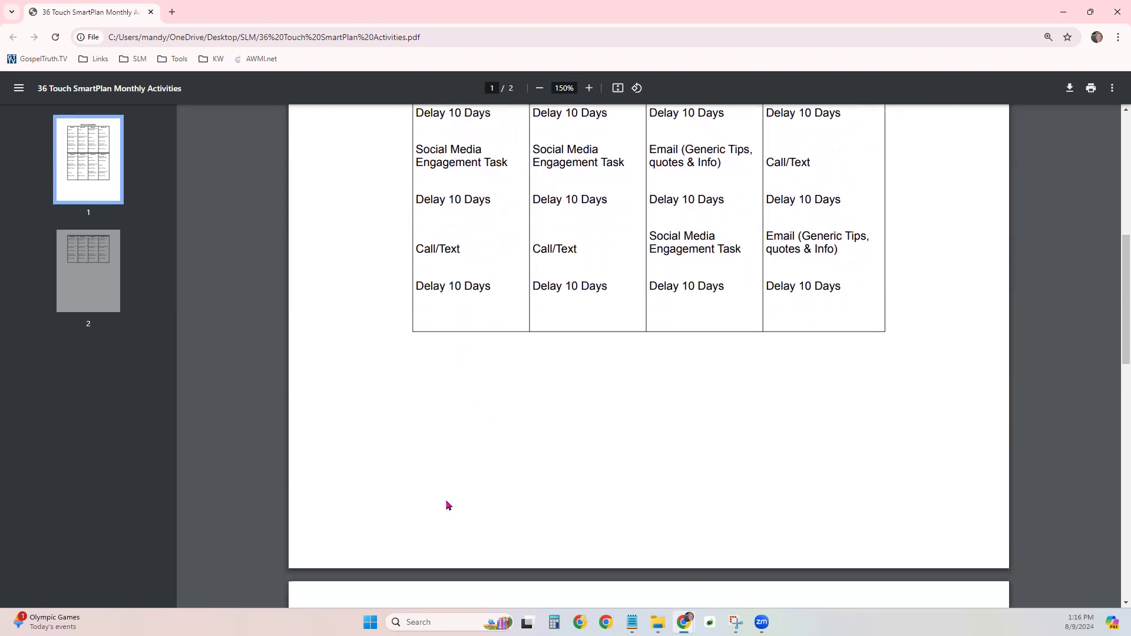
scroll(447, 505, down, 5)
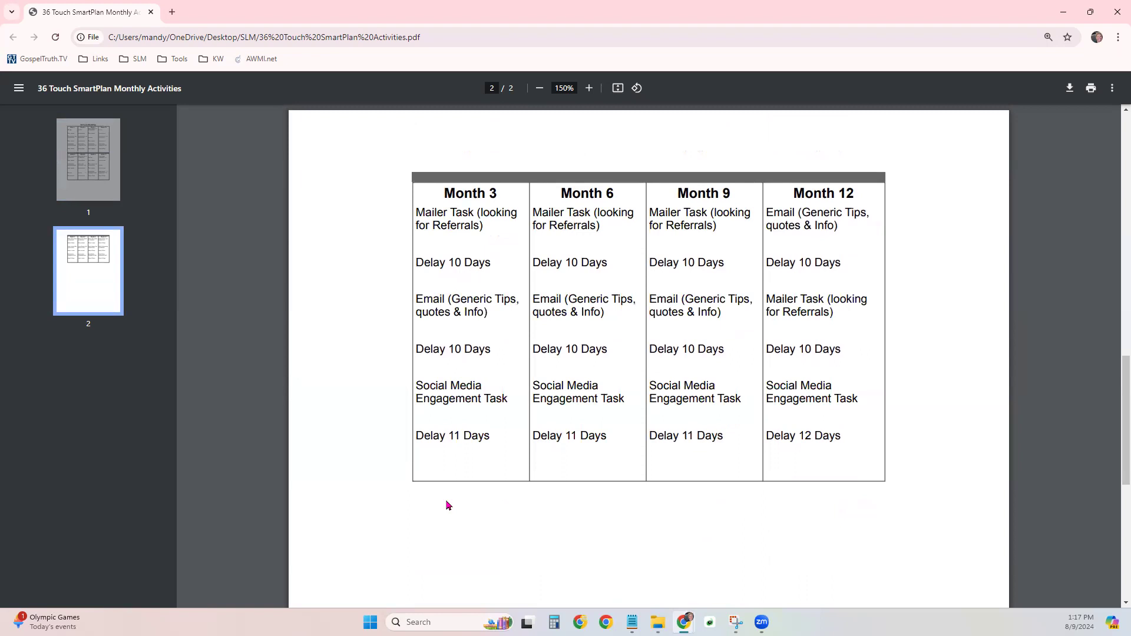
scroll(447, 505, up, 1)
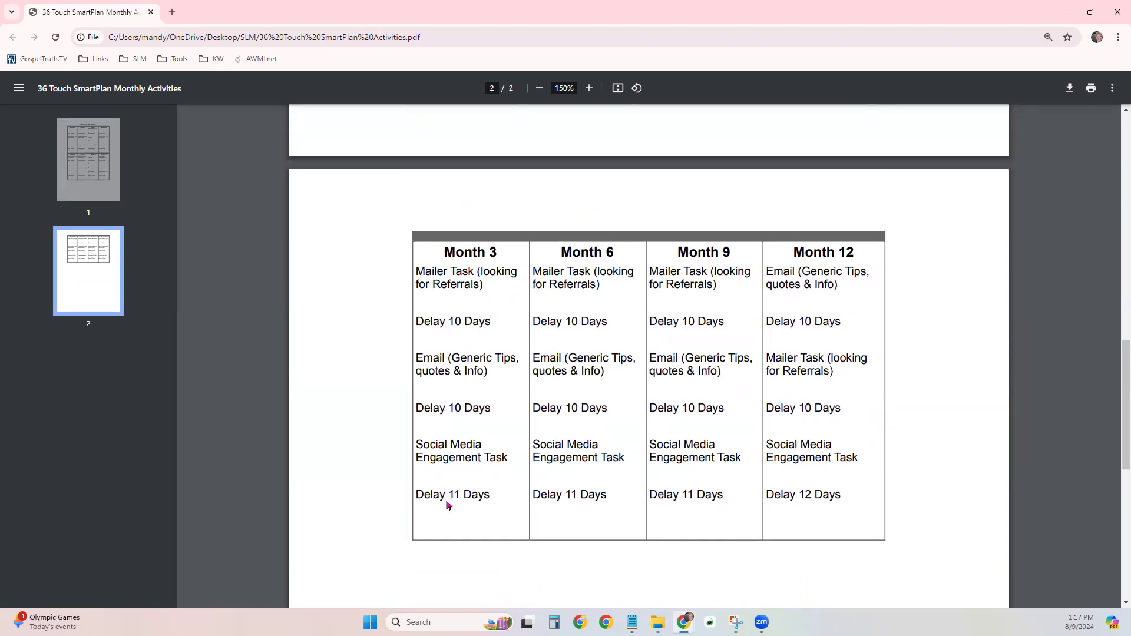
scroll(447, 505, up, 15)
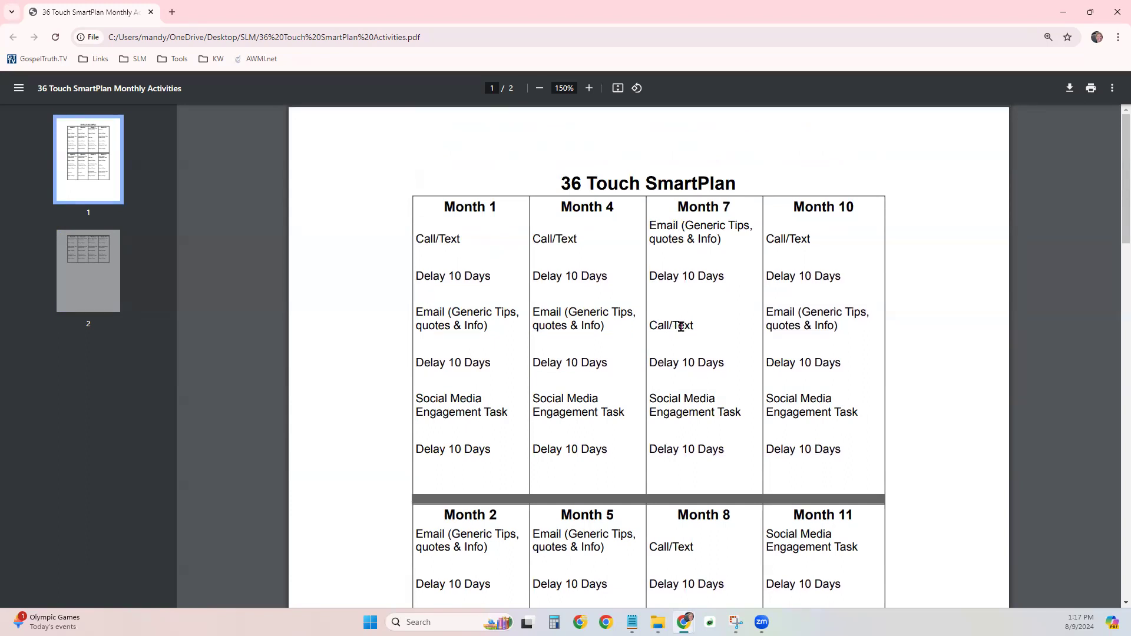
- Examine the call/text and social media engagement tasks in the Month 7 column
drag(650, 325, 682, 320)
click(716, 386)
drag(647, 396, 754, 418)
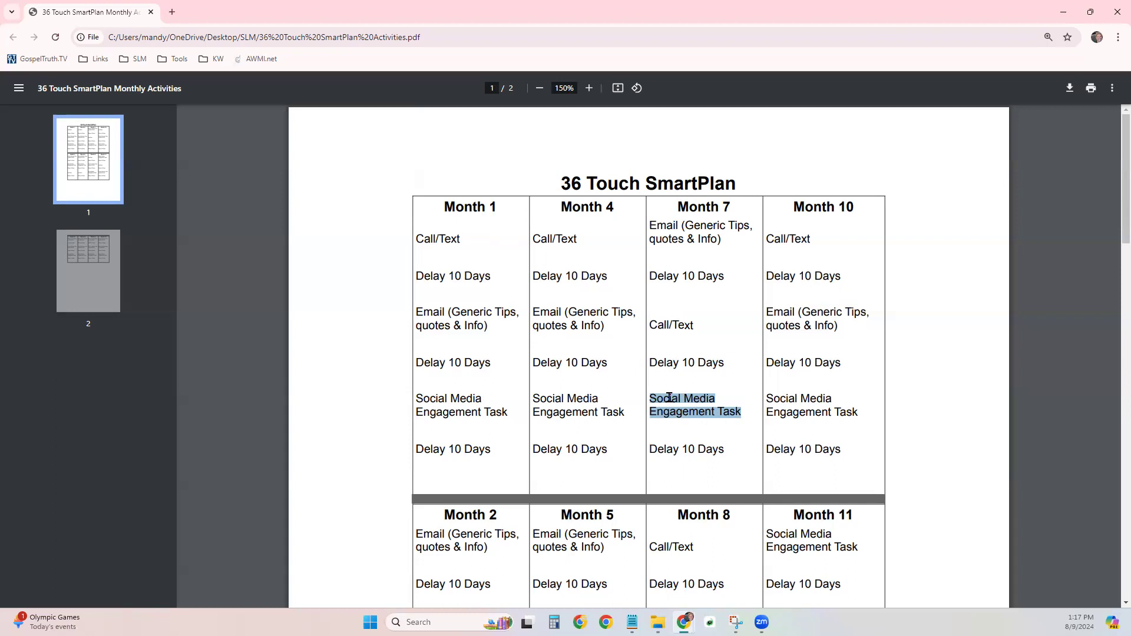
click(704, 406)
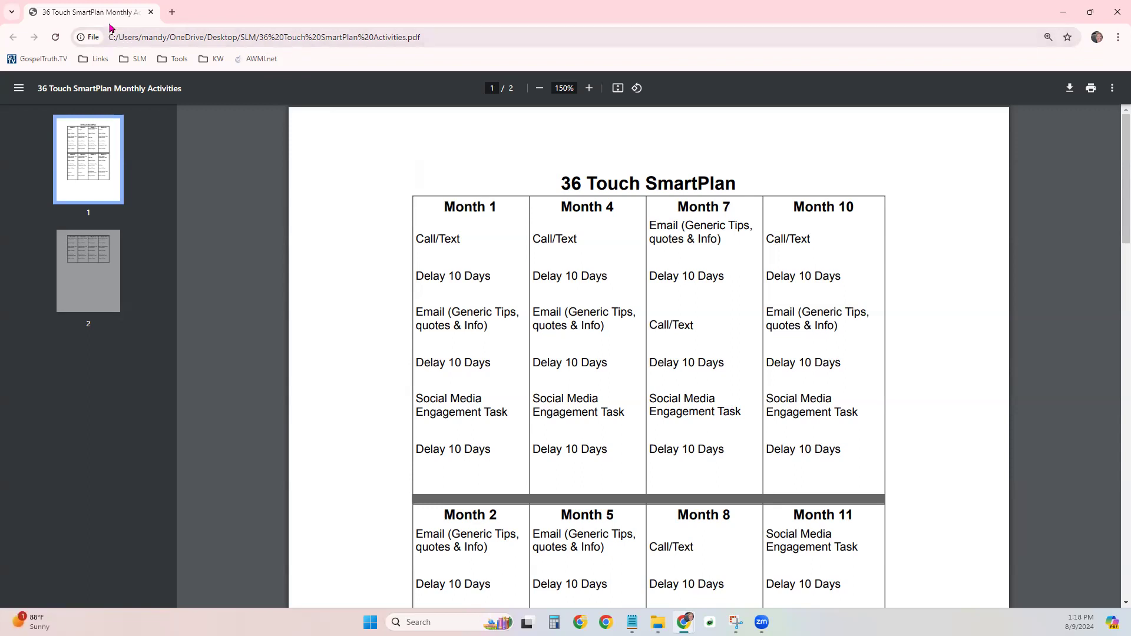
- Review the Month 1 call/text activity and the 10-day delay that follows it in the schedule
key(alt+Tab)
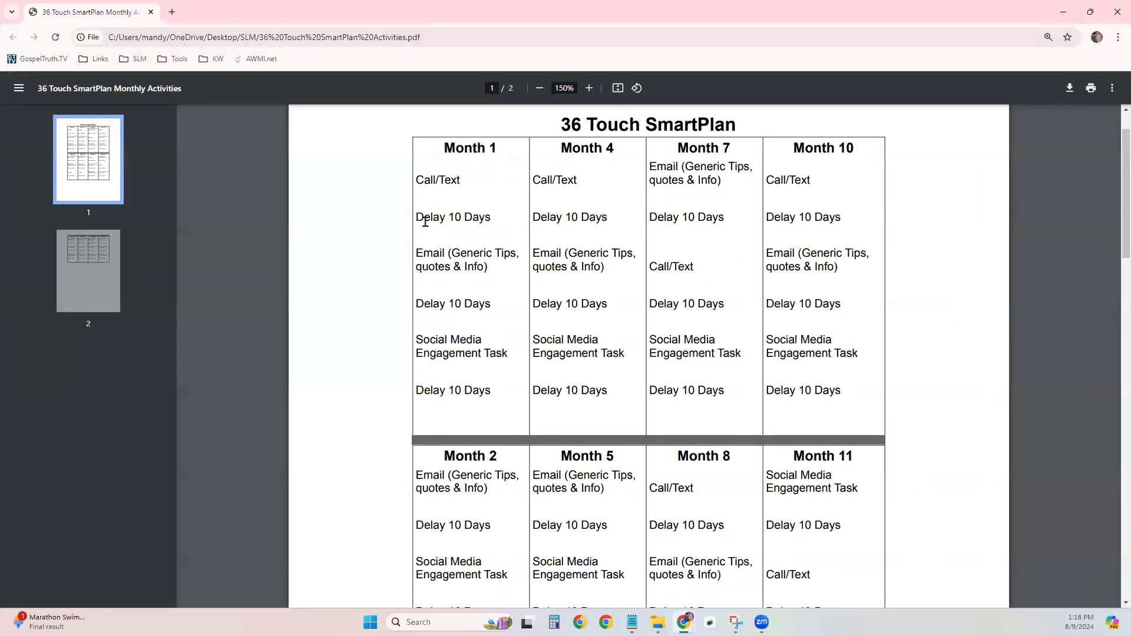
drag(417, 219, 500, 219)
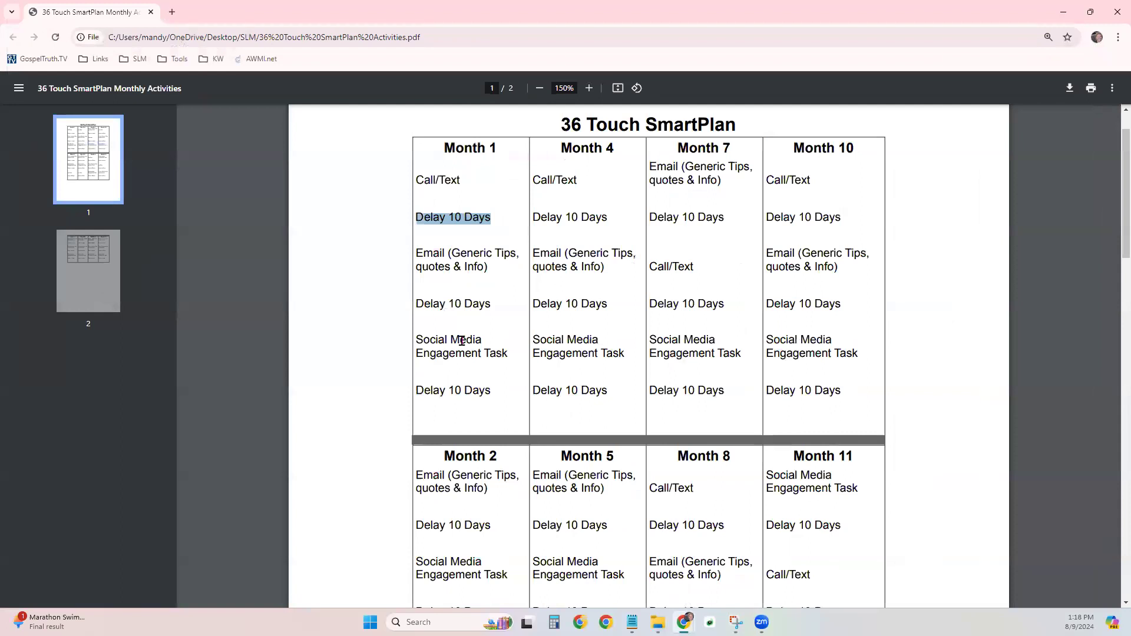
drag(461, 180, 416, 180)
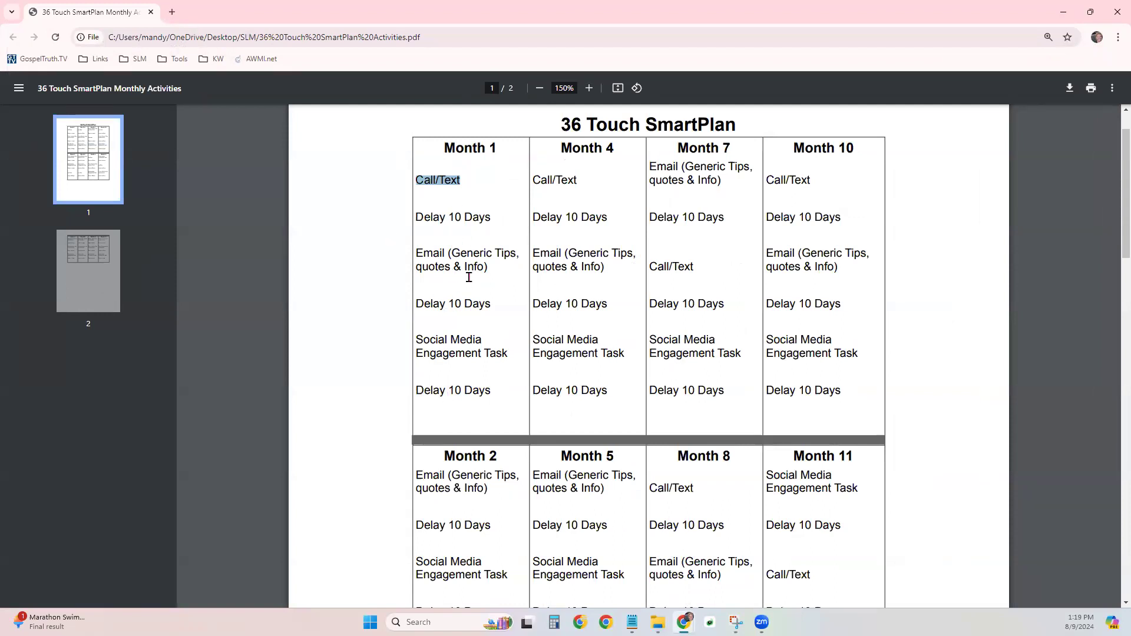
click(476, 195)
drag(416, 212, 490, 222)
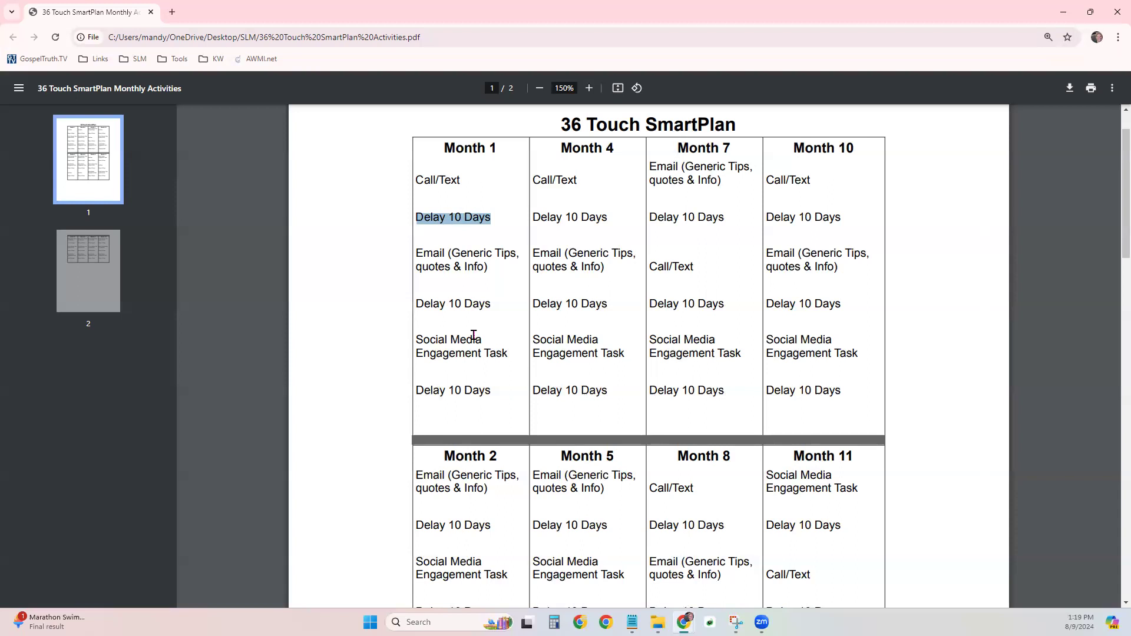
click(454, 255)
drag(416, 218, 495, 220)
click(511, 243)
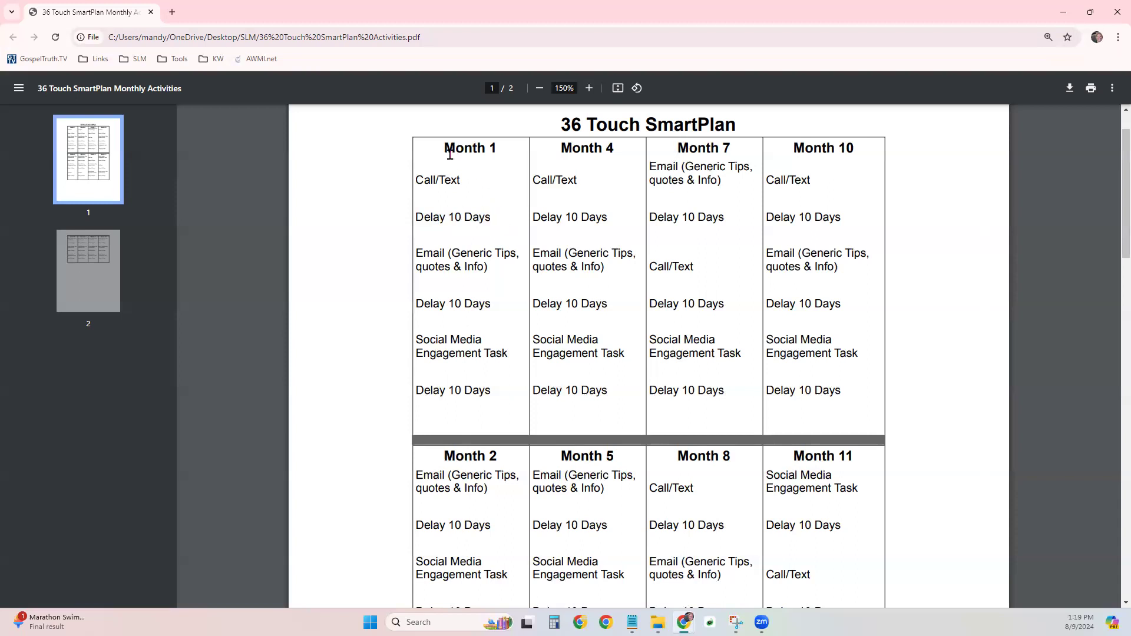
drag(442, 148, 507, 150)
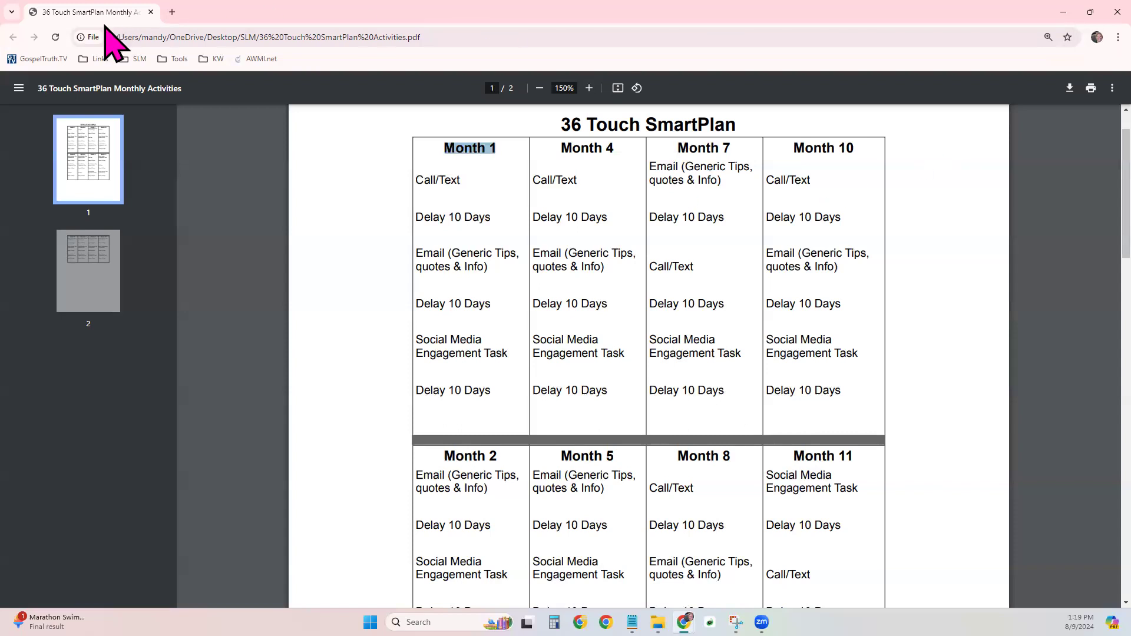
- Switch to the SmartPlan editor in KW Command and add a Make a Call step to Day 1 named "Call {contact.first.name}"
drag(105, 18, 0, 18)
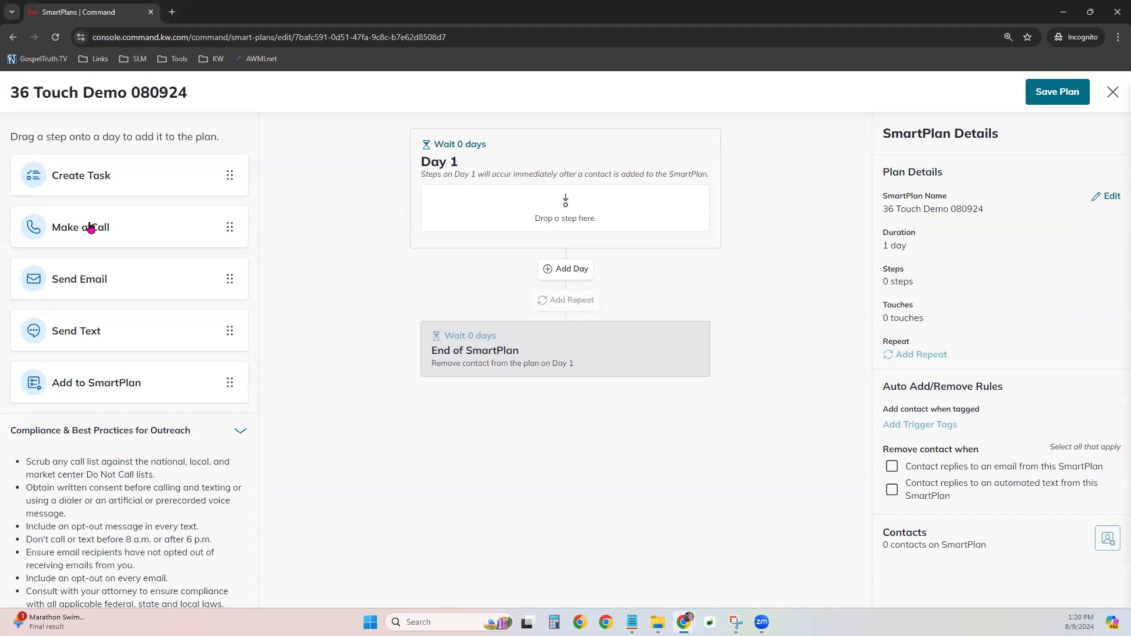
drag(92, 229, 498, 204)
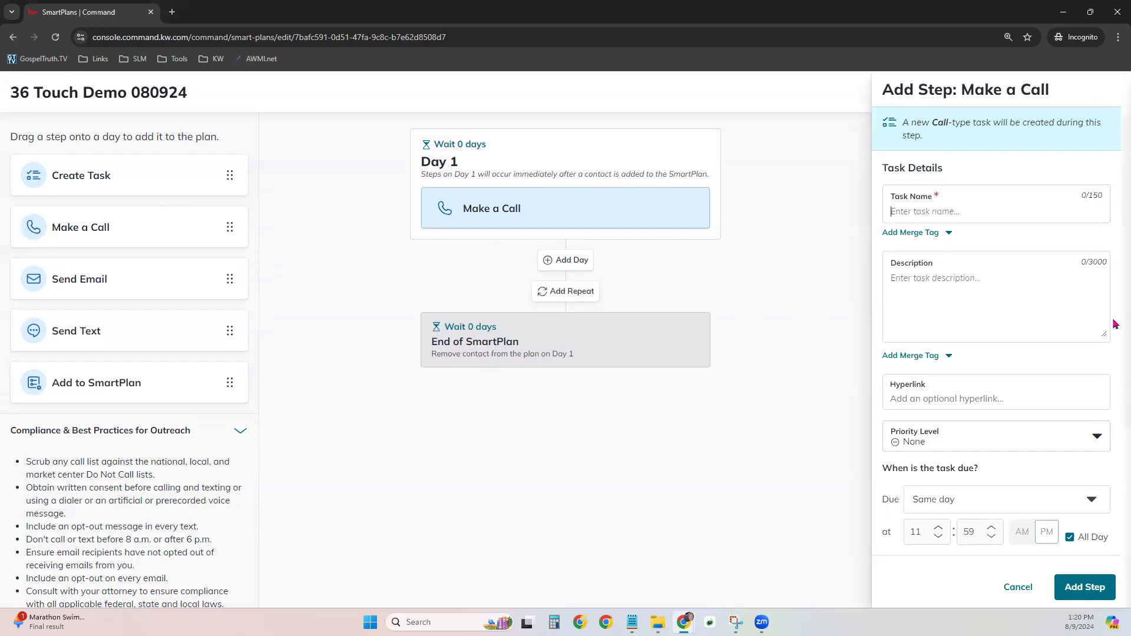
text(Call)
click(910, 233)
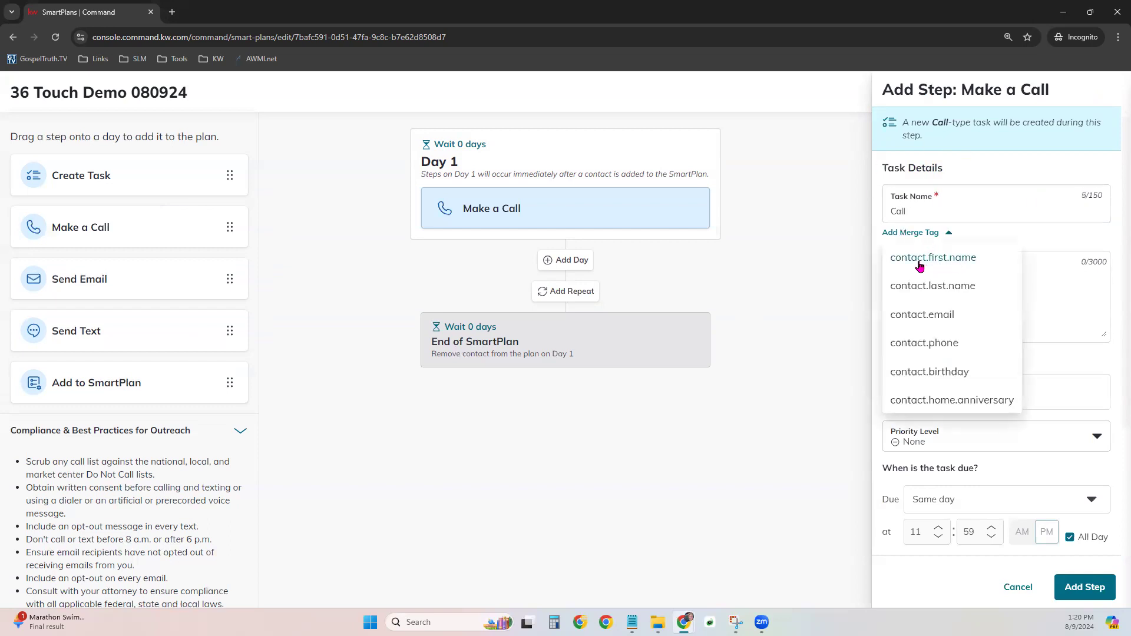
click(959, 257)
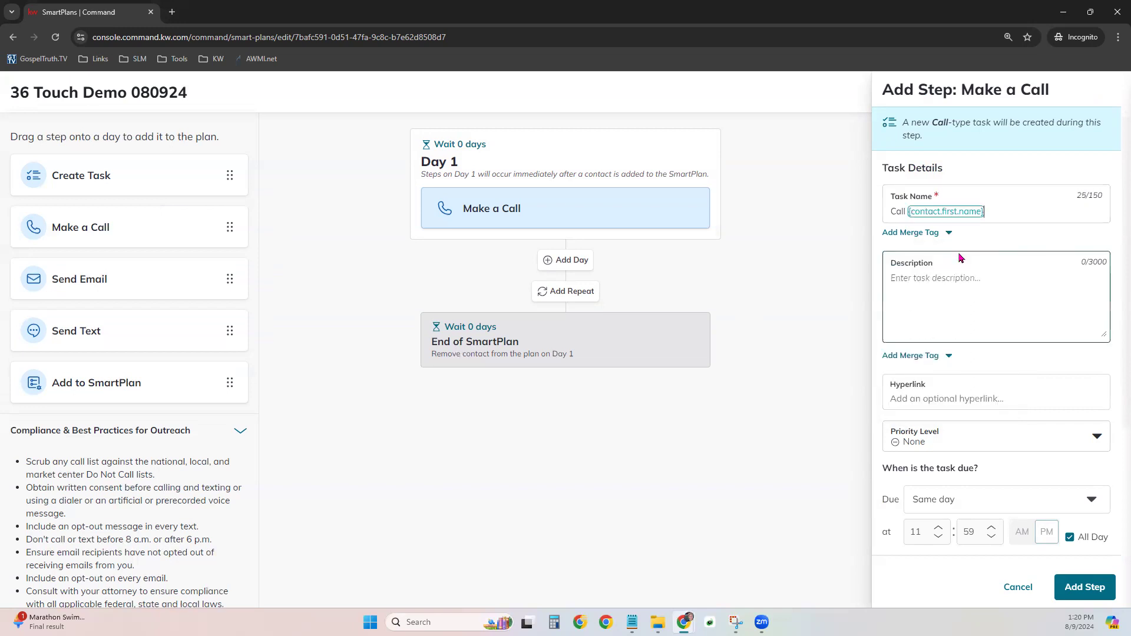
click(896, 212)
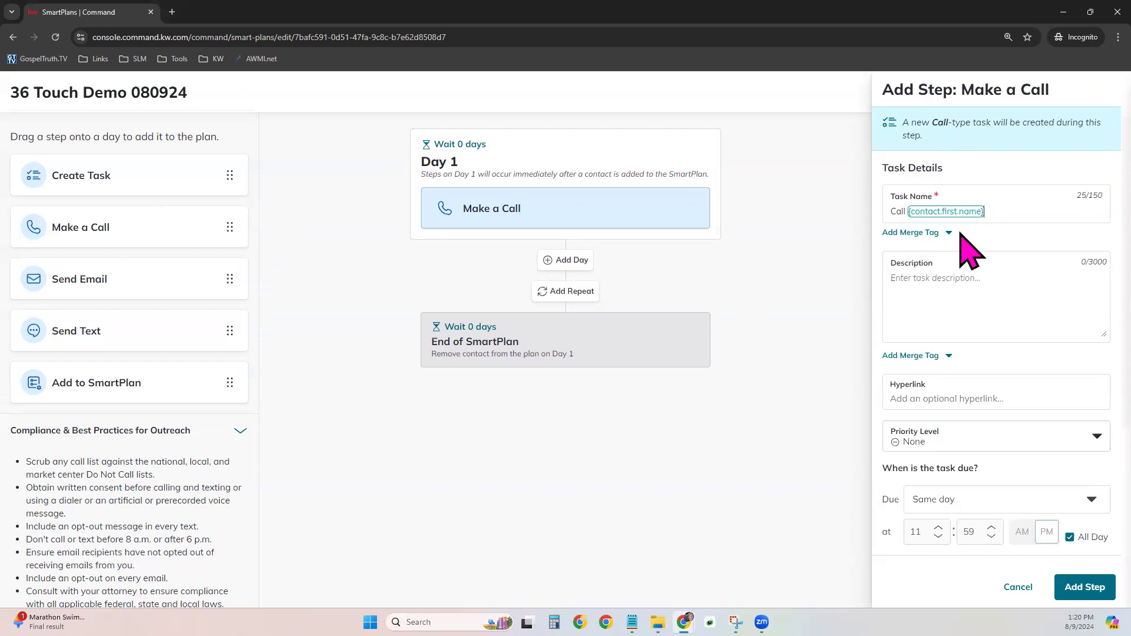
- Fill the call's description with the contact.phone merge tag followed by a line reading "Day 1 - 36 Touch"
click(931, 284)
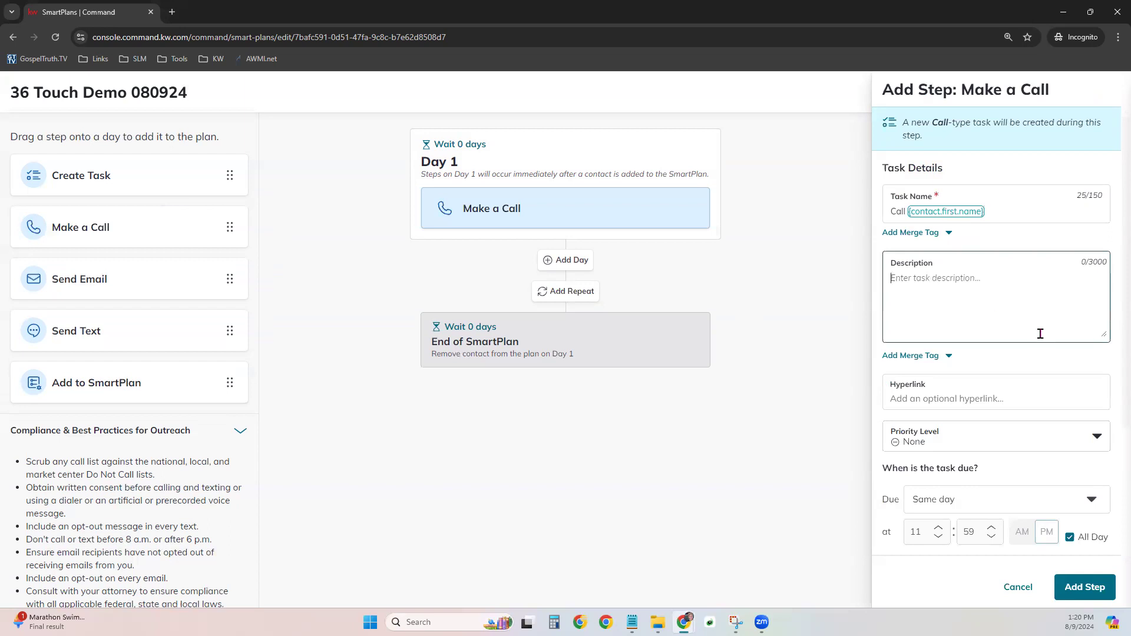
click(928, 365)
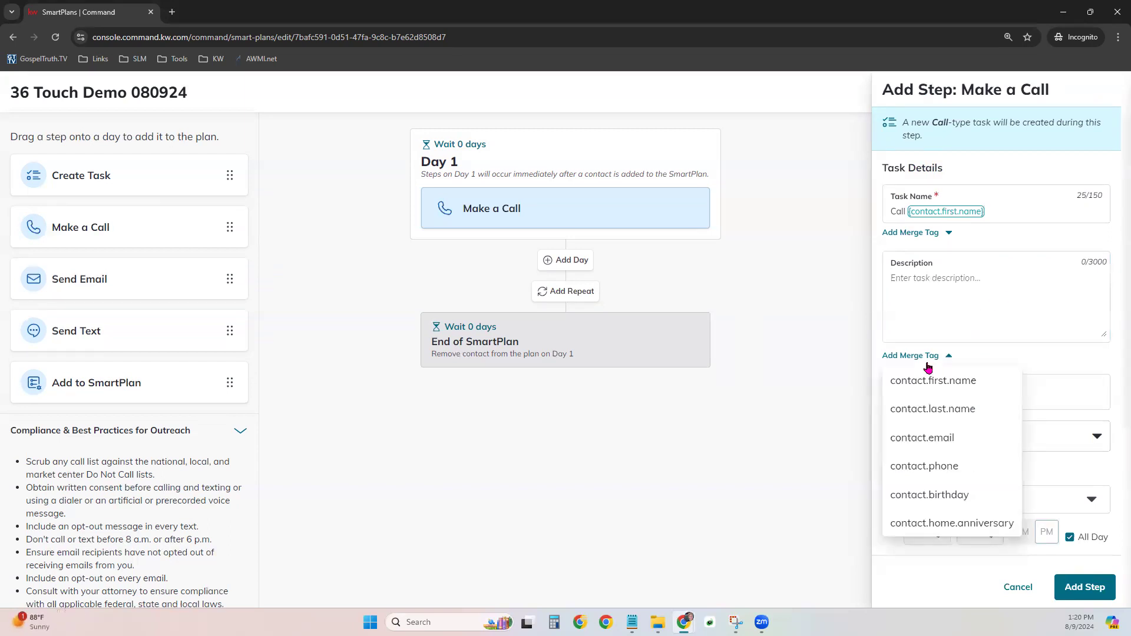
click(973, 468)
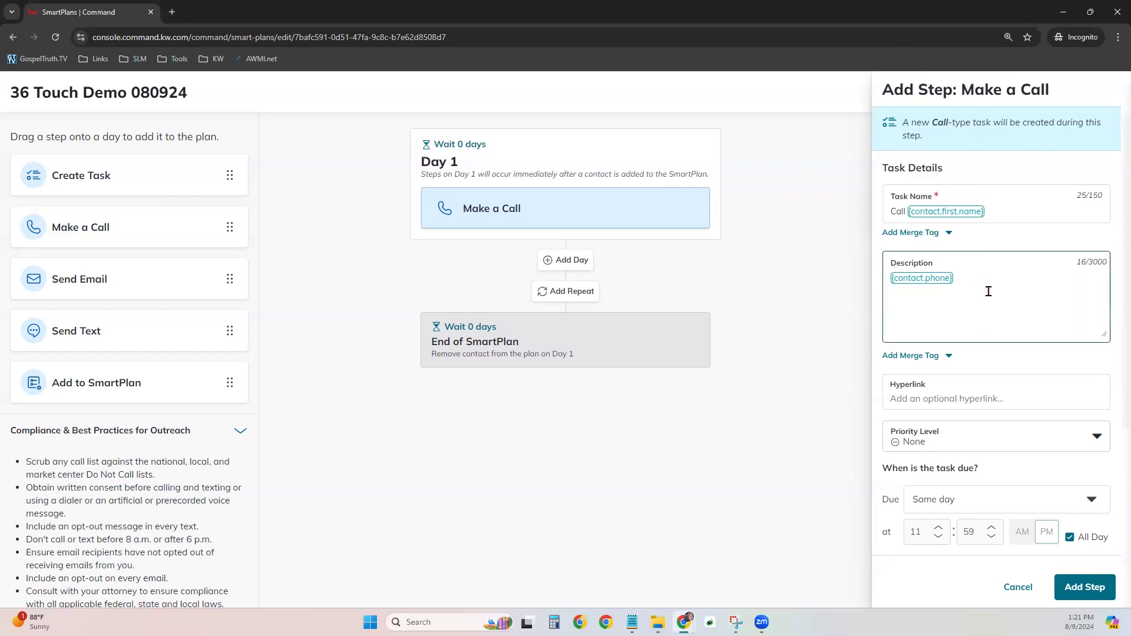
text(Day 1)
text( 36 Touch)
key(Left)
key(Left)
key(Left)
text(-)
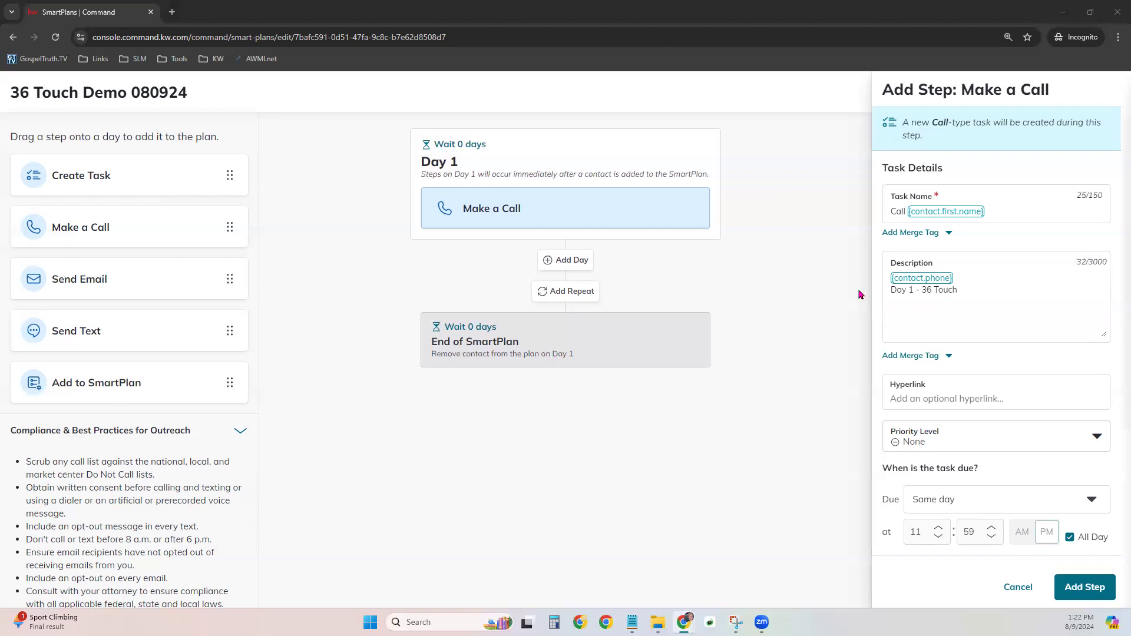
- Add the lines "Get Email Address:" and "Confirm best #:" to the end of the call's description
click(976, 293)
key(Return)
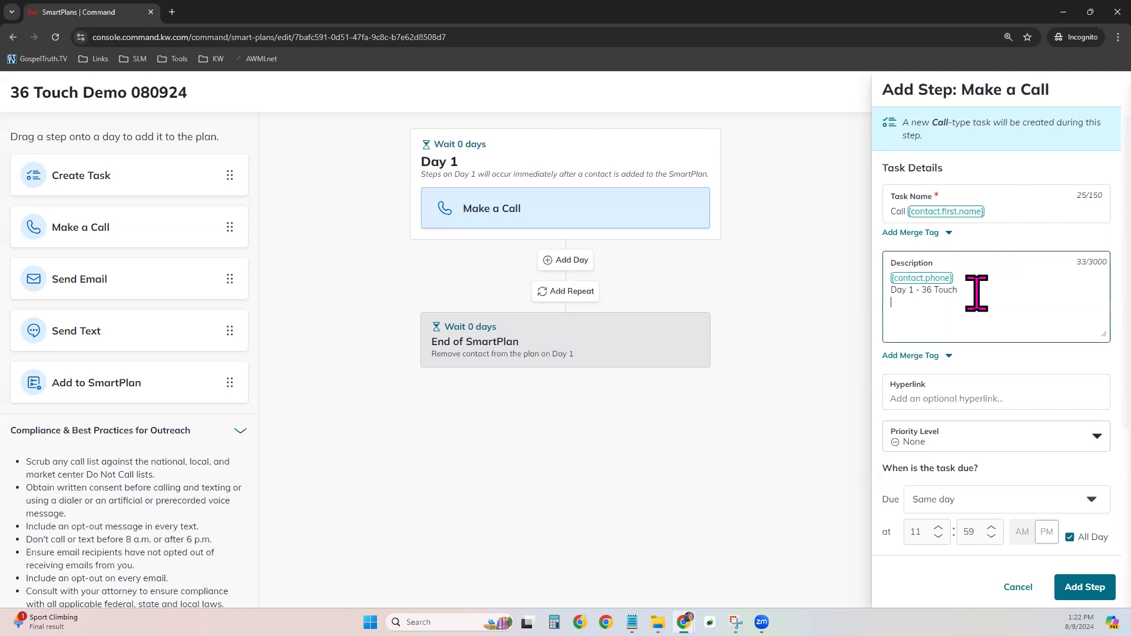
text(Get Email Addre)
text(ss: )
text(Confirm )
text(best )
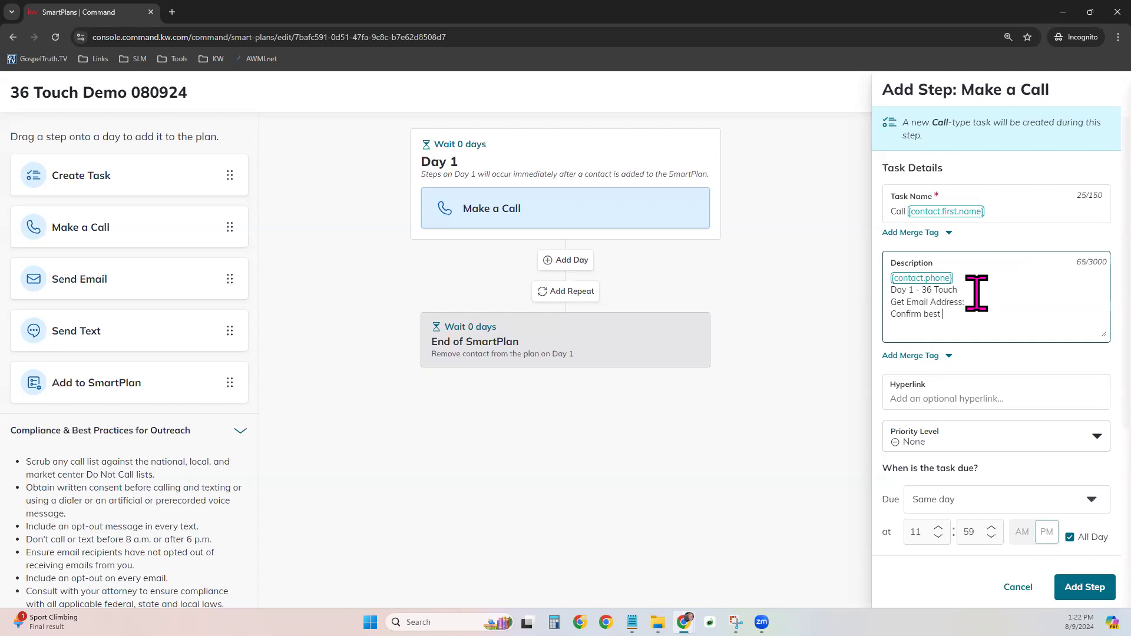
text(#:)
- Leave the call's hyperlink empty and set its priority level to High
click(1036, 381)
scroll(995, 395, down, 1)
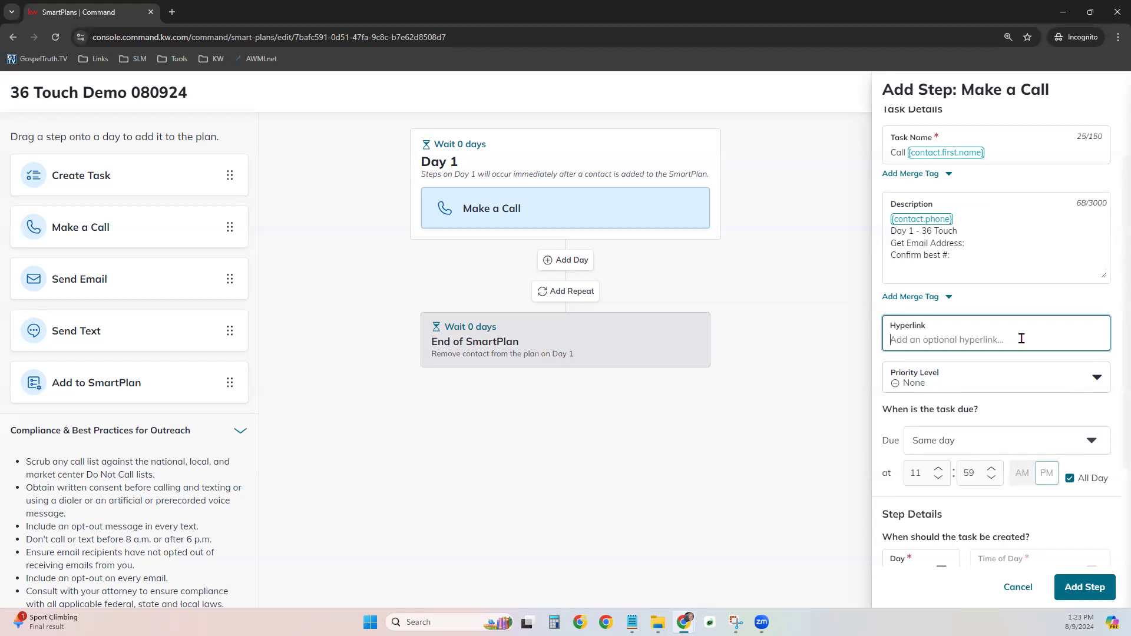
scroll(999, 378, down, 1)
click(990, 321)
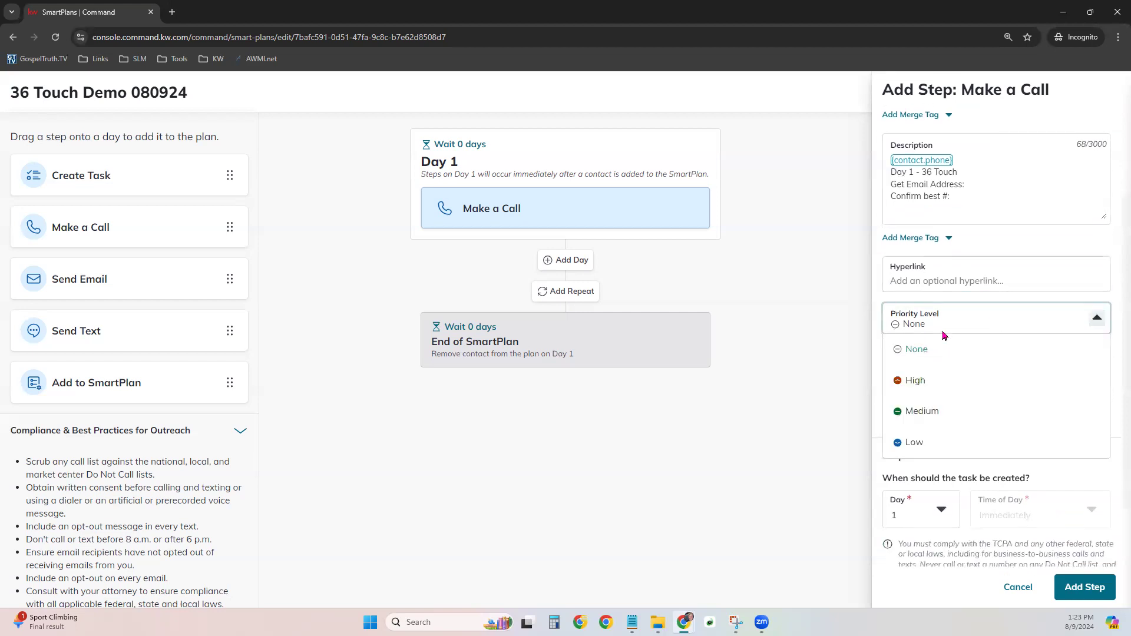
click(965, 384)
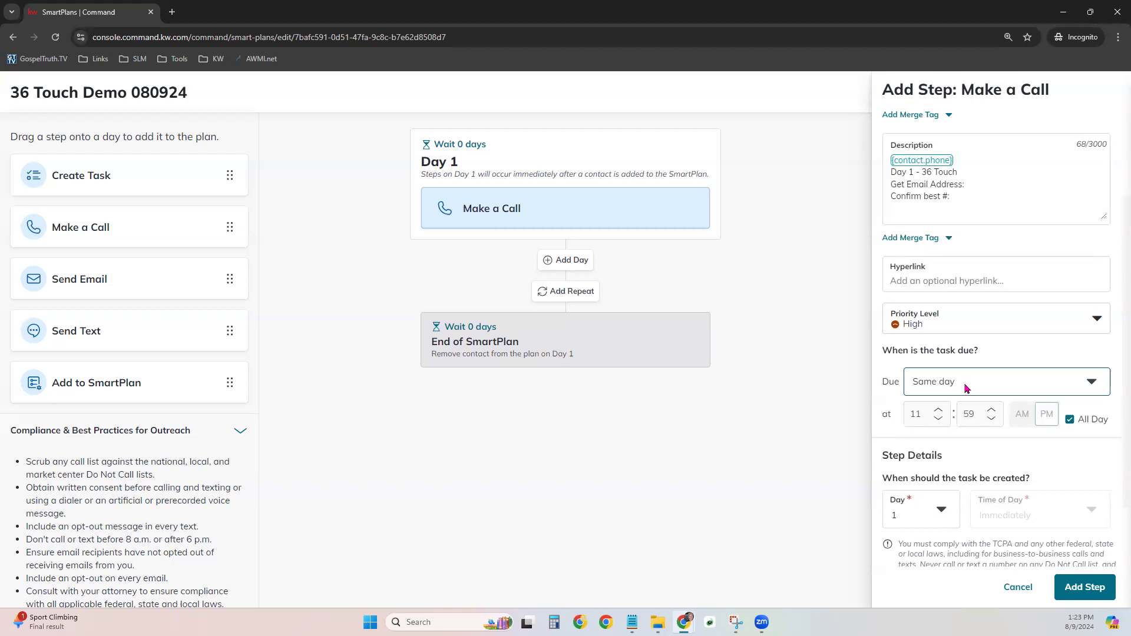
click(956, 328)
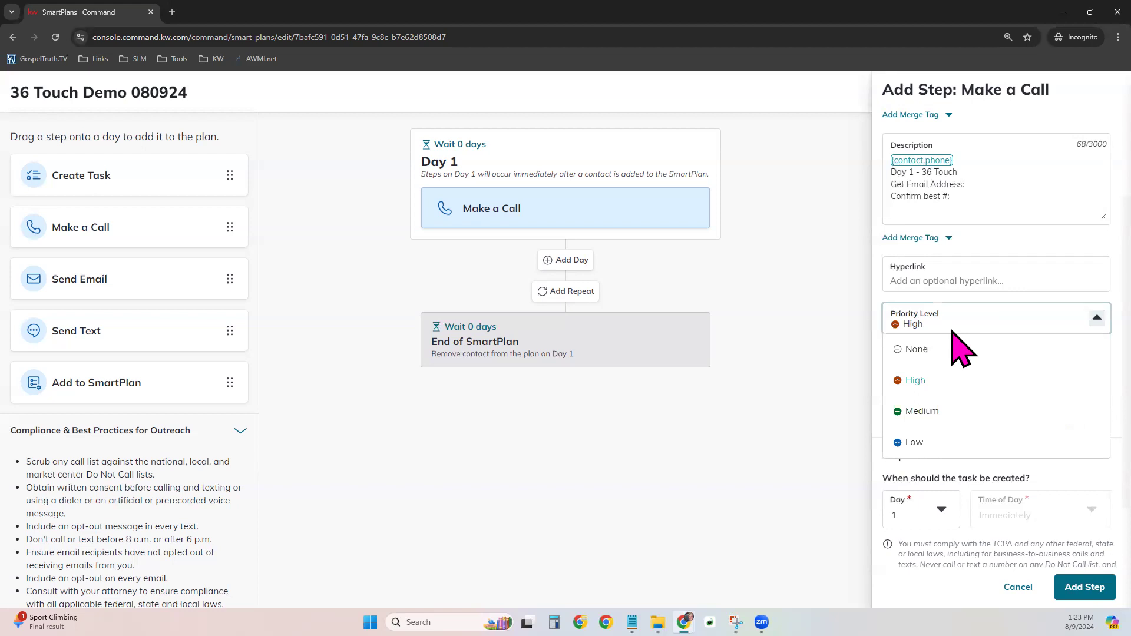
click(934, 389)
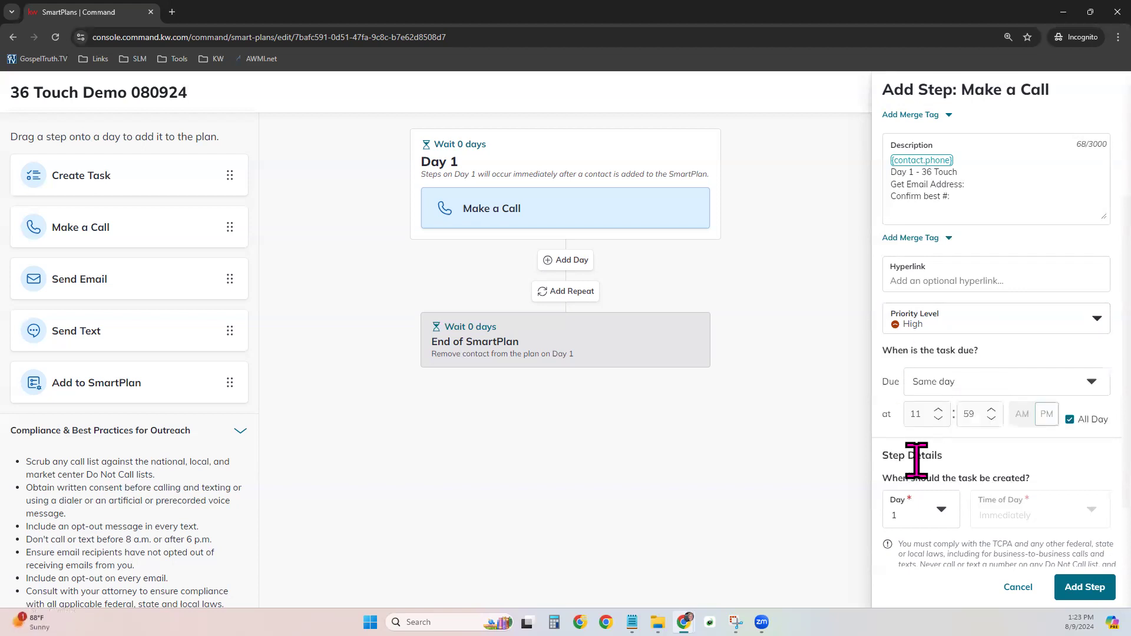
- Turn off the all-day setting, make the call due the same day at 10:00 PM, and add the step to the plan
drag(886, 351, 973, 351)
click(1008, 353)
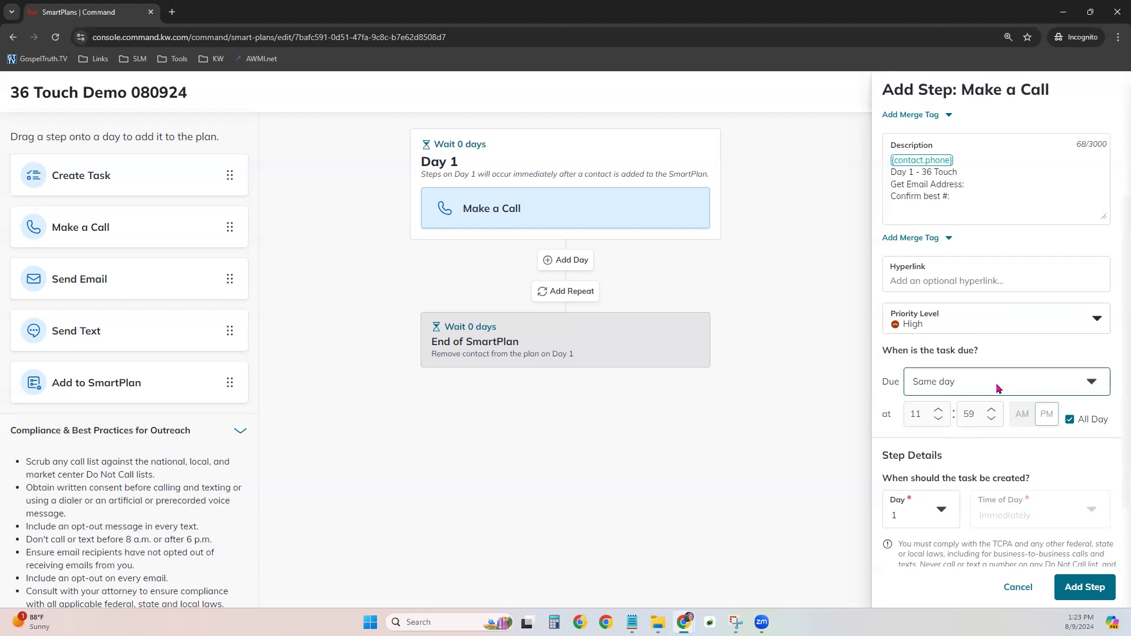
click(1071, 422)
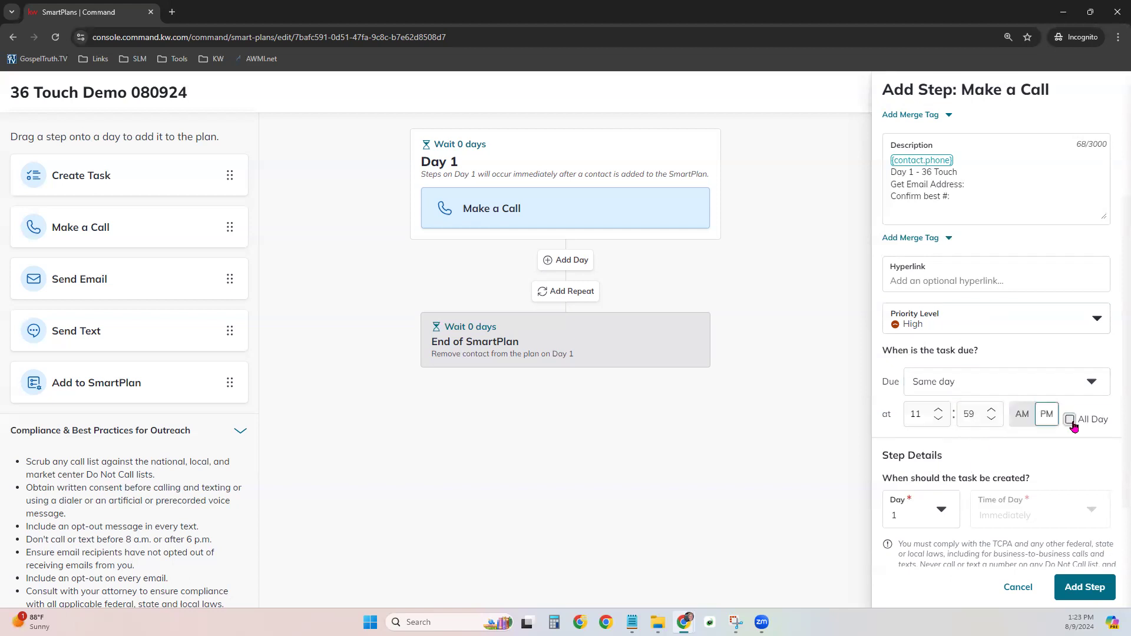
click(940, 419)
double_click(992, 411)
click(1033, 438)
scroll(1002, 448, down, 2)
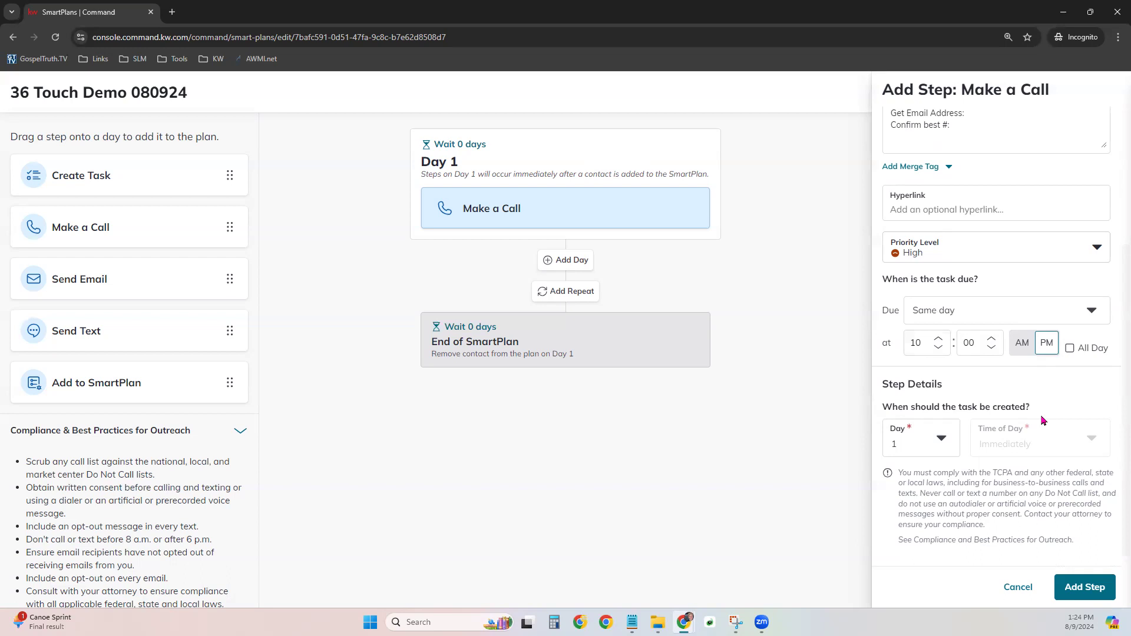
click(1083, 588)
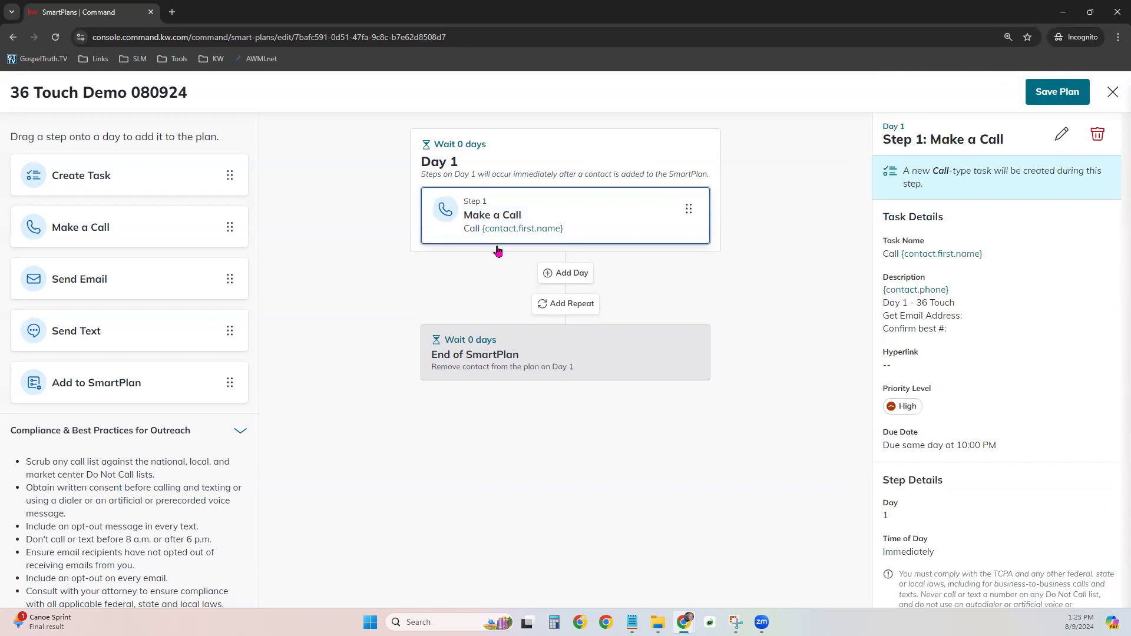
- Add a new day after Day 1 and set its delay to 10 days
click(569, 273)
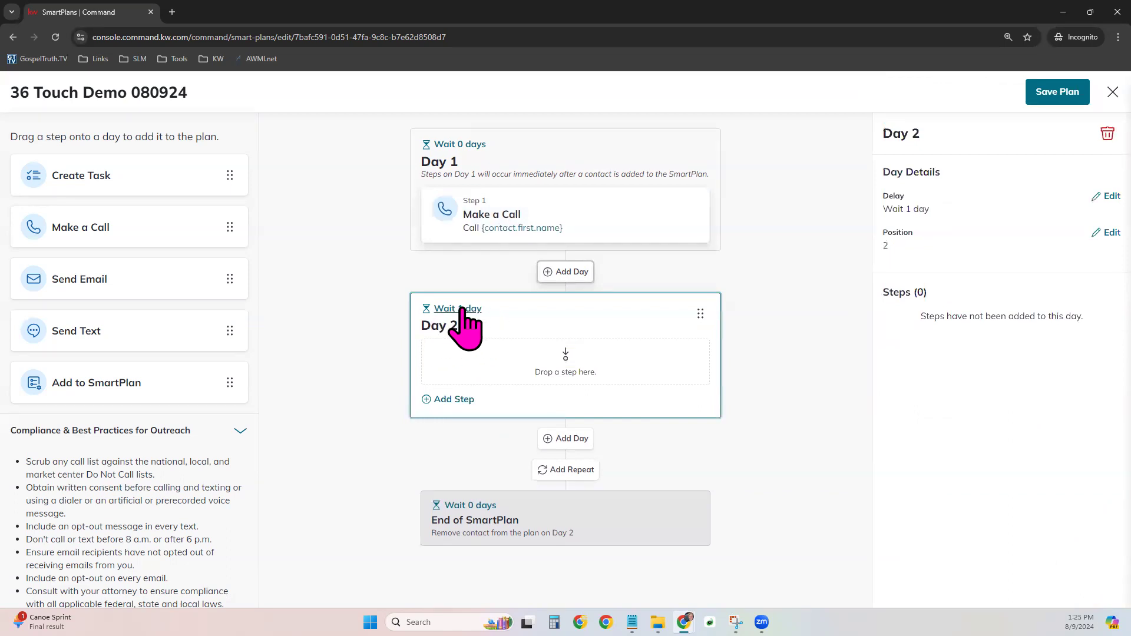
click(464, 309)
click(557, 343)
click(557, 343)
click(556, 344)
click(556, 343)
click(557, 343)
click(557, 344)
click(557, 344)
click(557, 344)
click(557, 343)
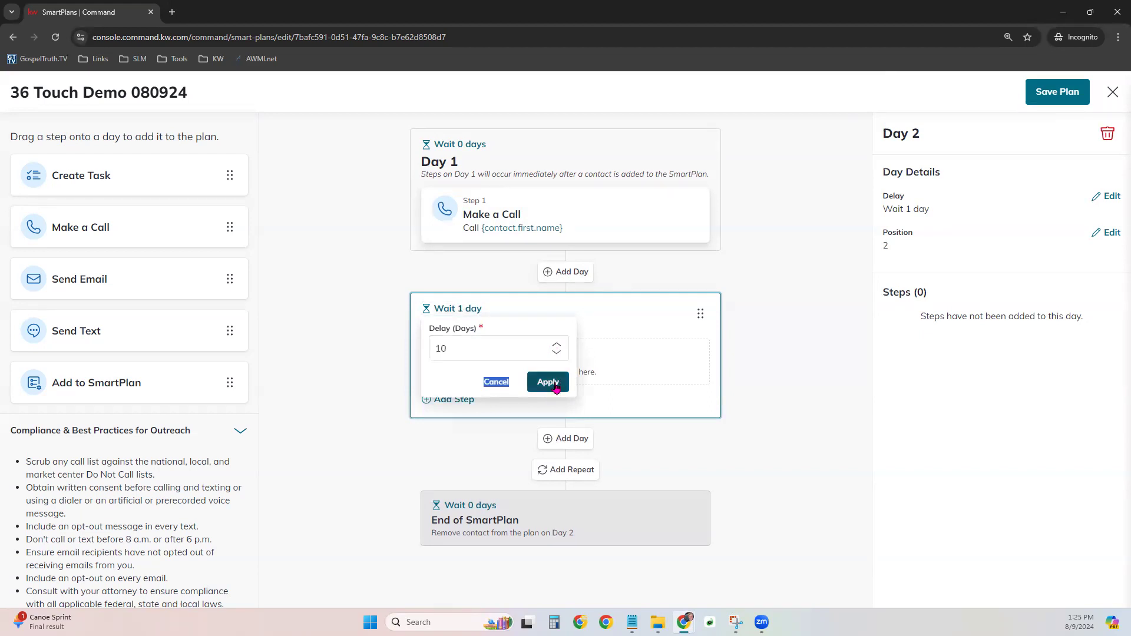
click(548, 382)
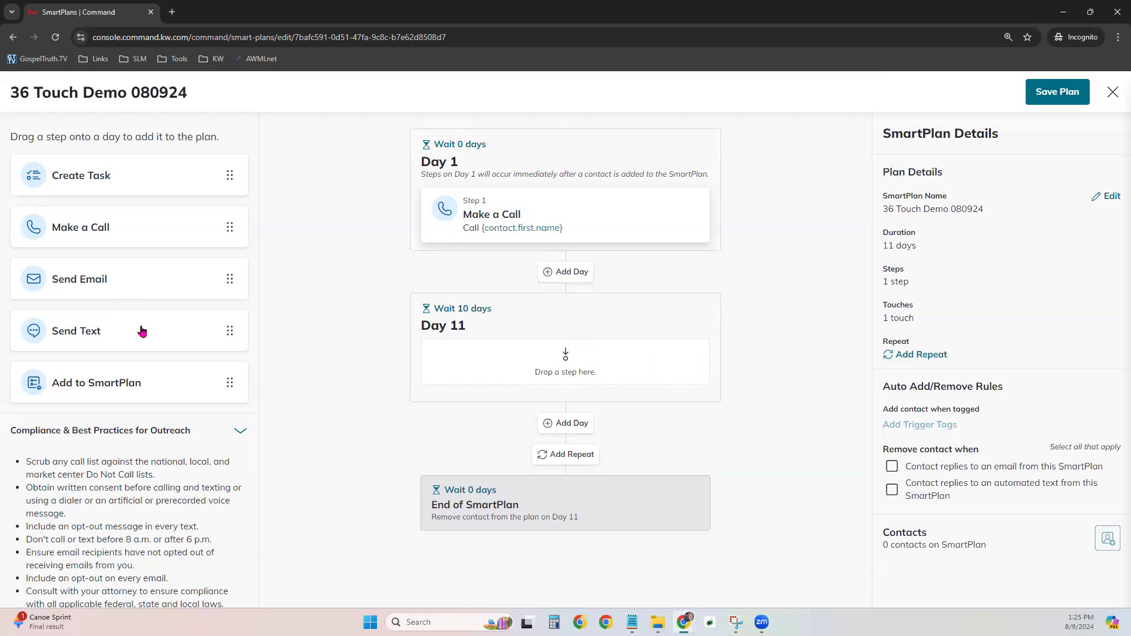
- Place a Send Text step on Day 11 and go to its empty static message text
drag(132, 333, 519, 365)
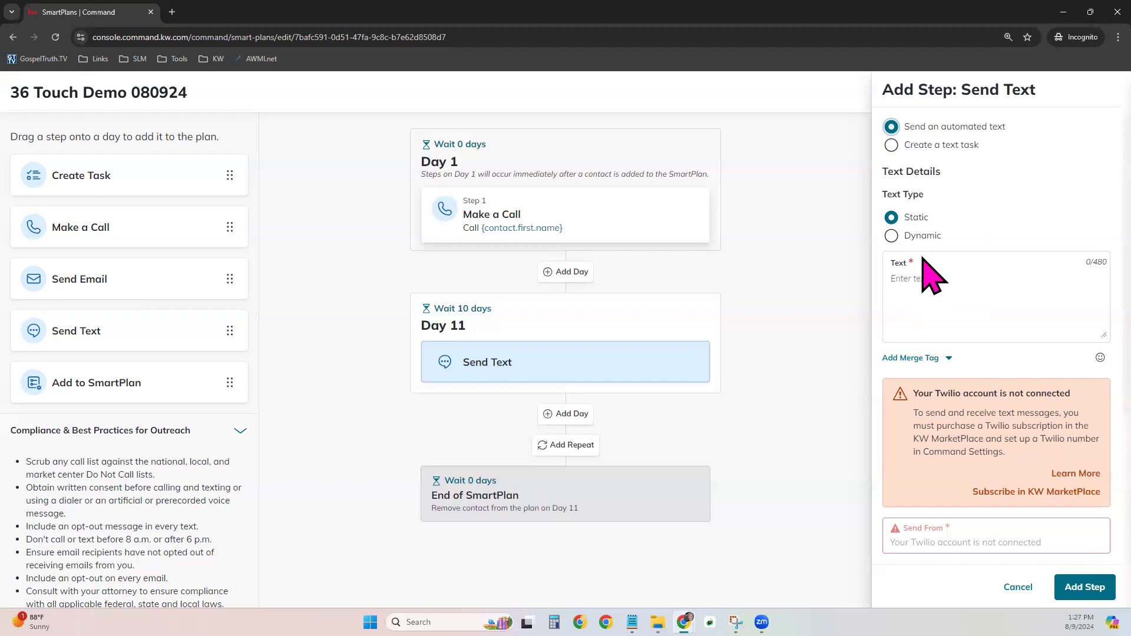
scroll(973, 218, down, 1)
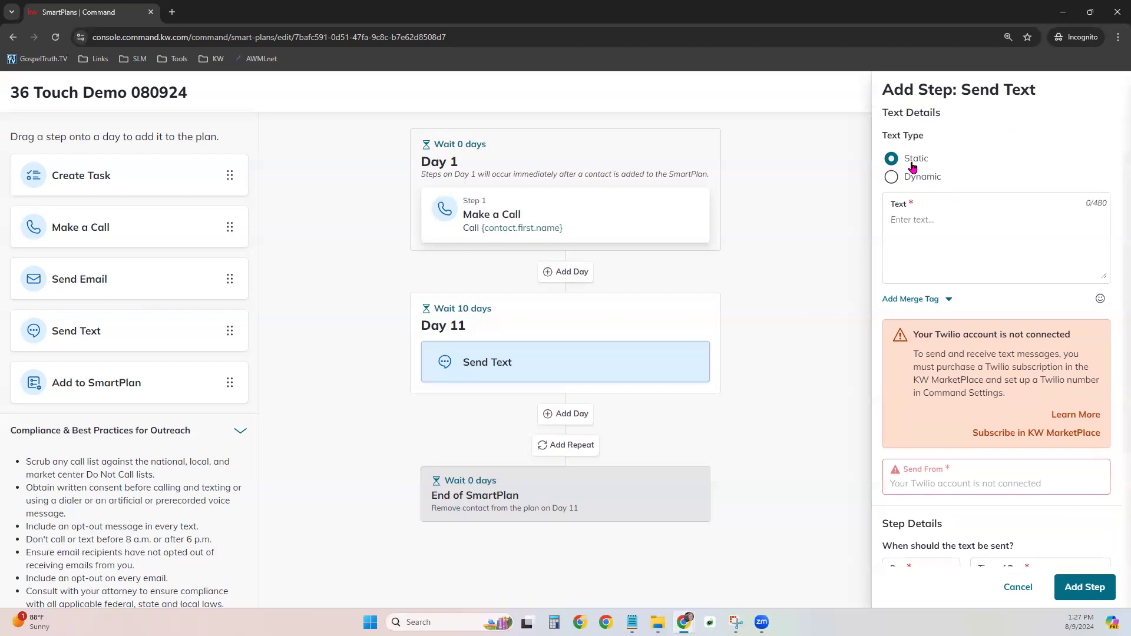
click(941, 218)
click(972, 215)
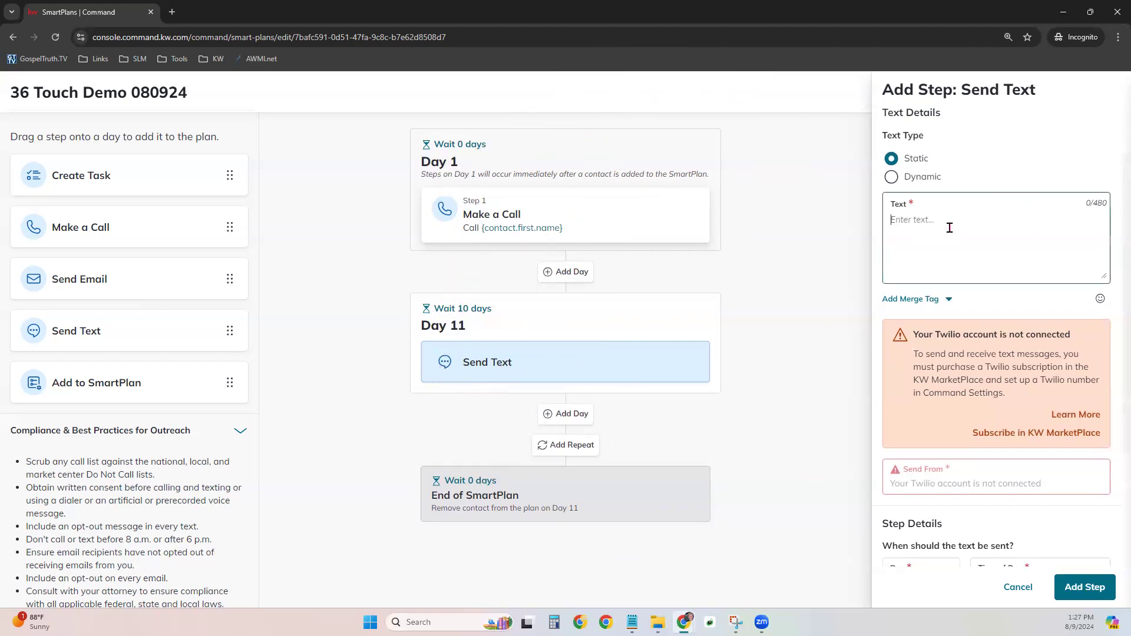
- Switch the automated text to the Dynamic type and add text options until there are six messages
click(913, 179)
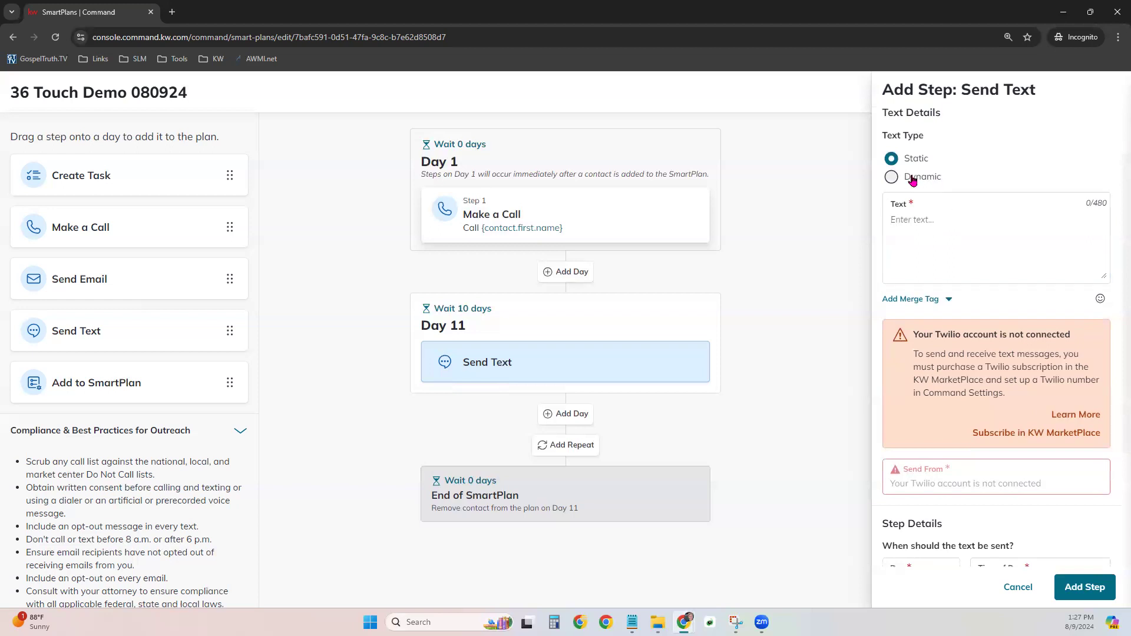
click(913, 180)
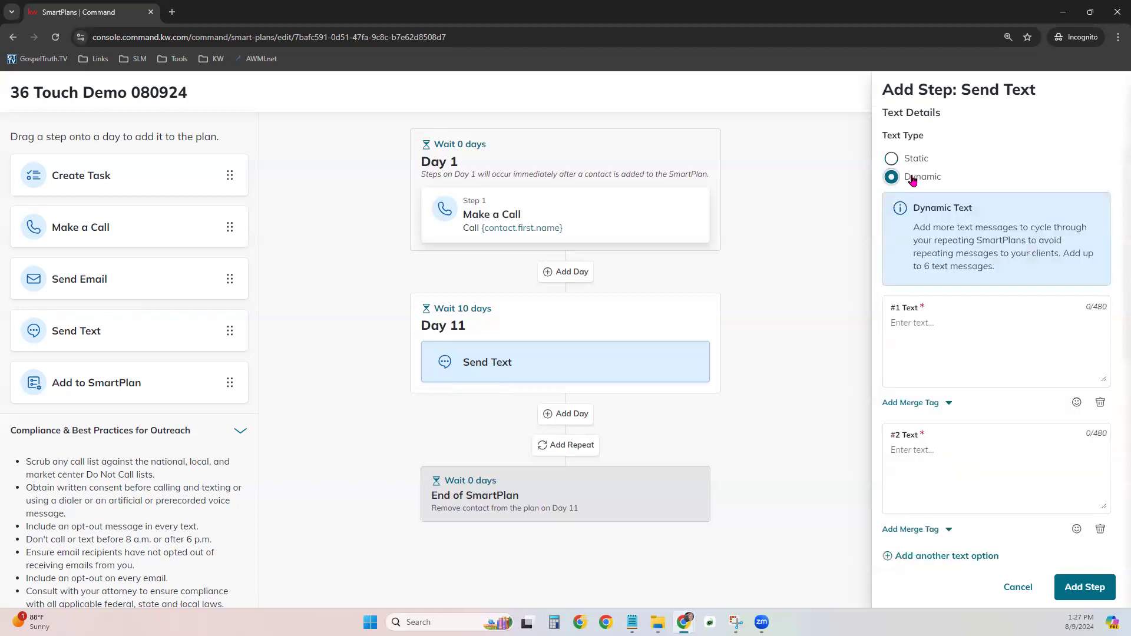
scroll(1010, 366, down, 1)
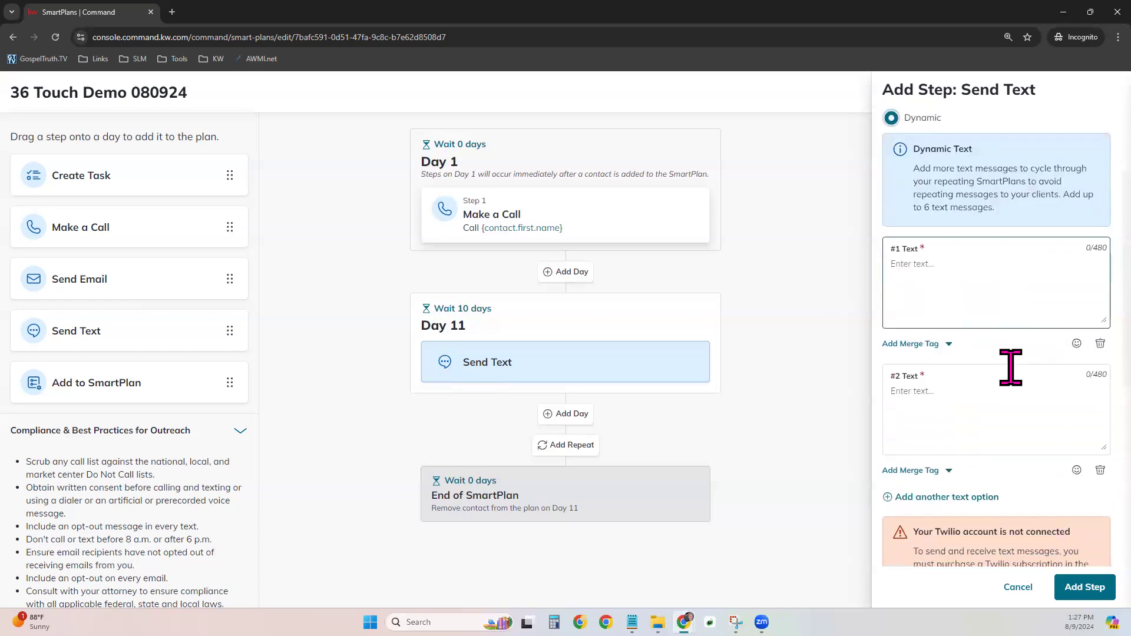
click(987, 415)
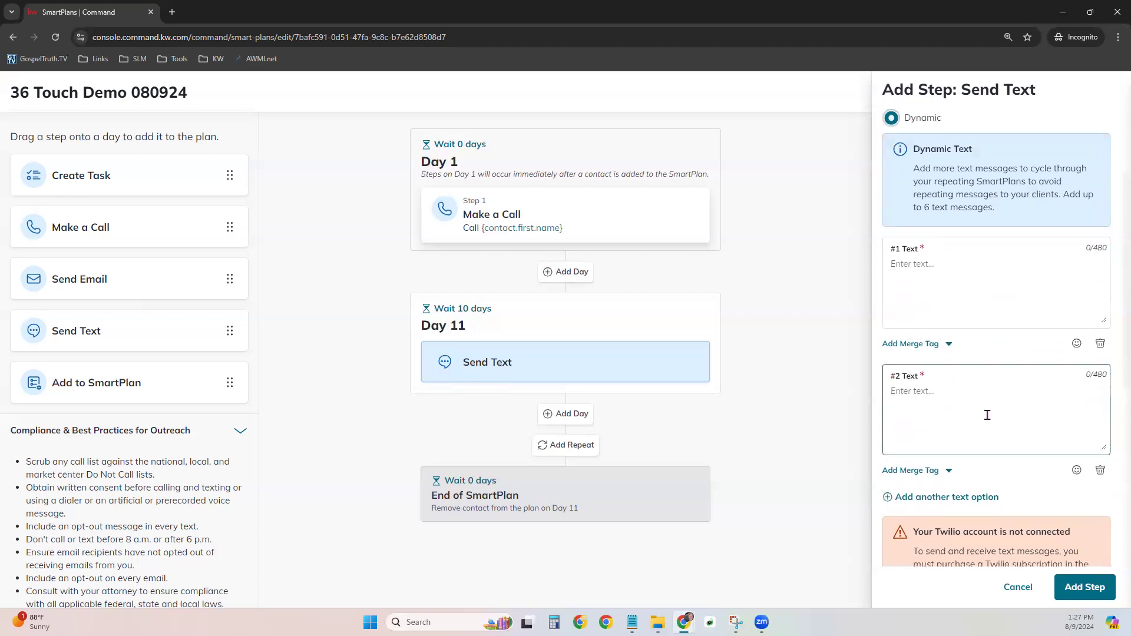
click(943, 499)
scroll(948, 513, down, 2)
click(949, 508)
scroll(957, 521, down, 3)
click(936, 458)
scroll(947, 498, down, 2)
click(943, 463)
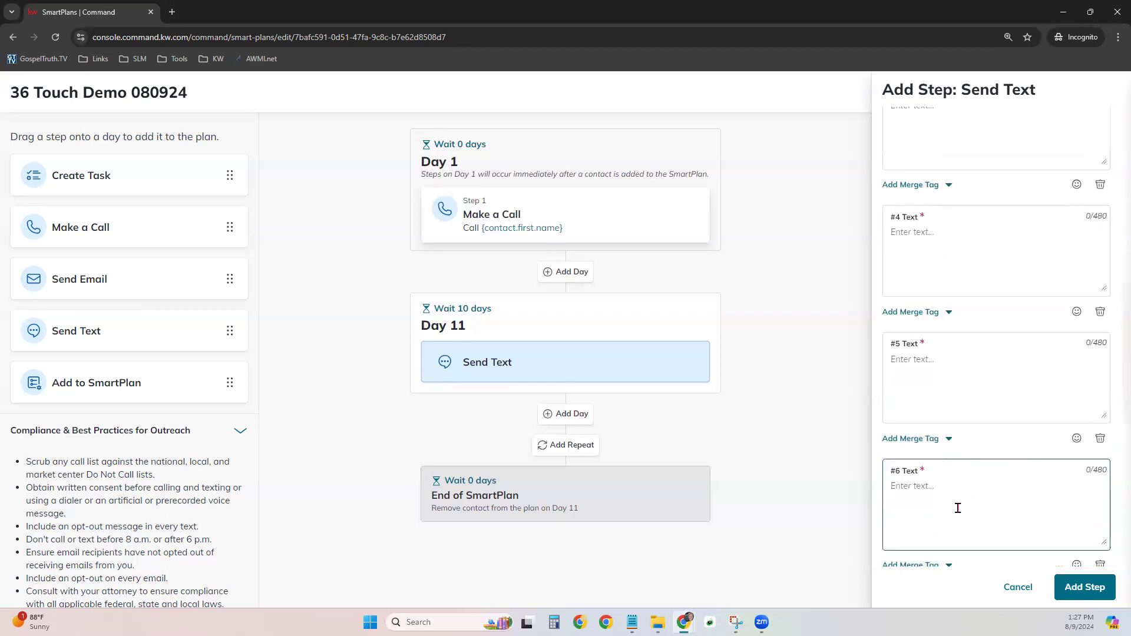
- Review the dynamic text form from the text type options down to the Twilio account notice and sender setting
scroll(958, 508, up, 10)
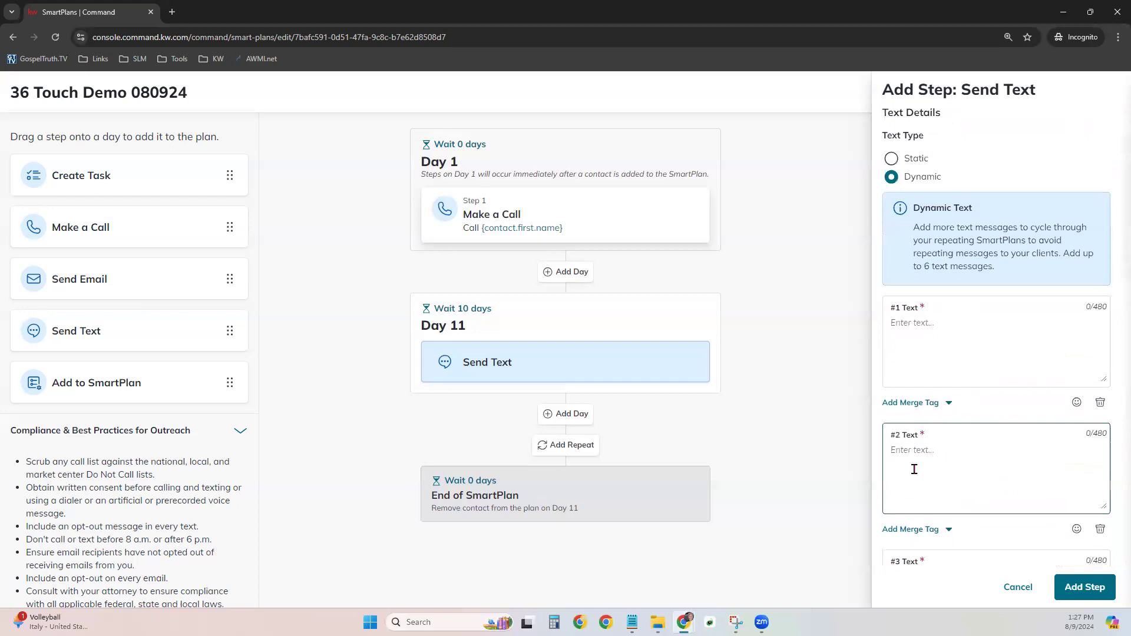
scroll(914, 469, down, 1)
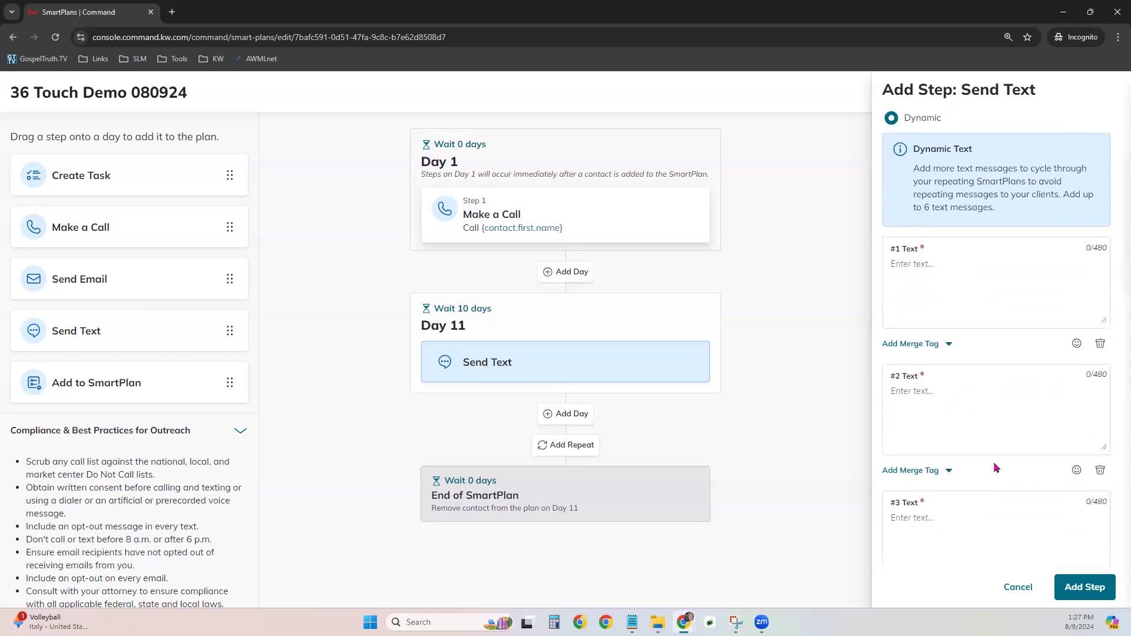
scroll(985, 425, up, 2)
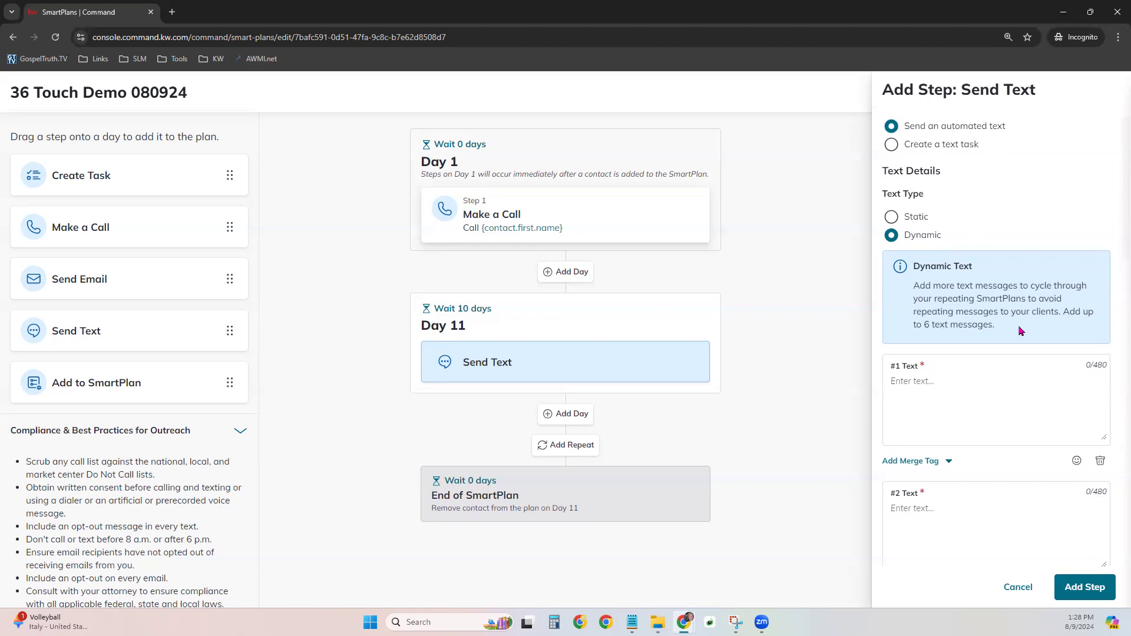
scroll(1051, 398, down, 3)
scroll(1067, 454, down, 9)
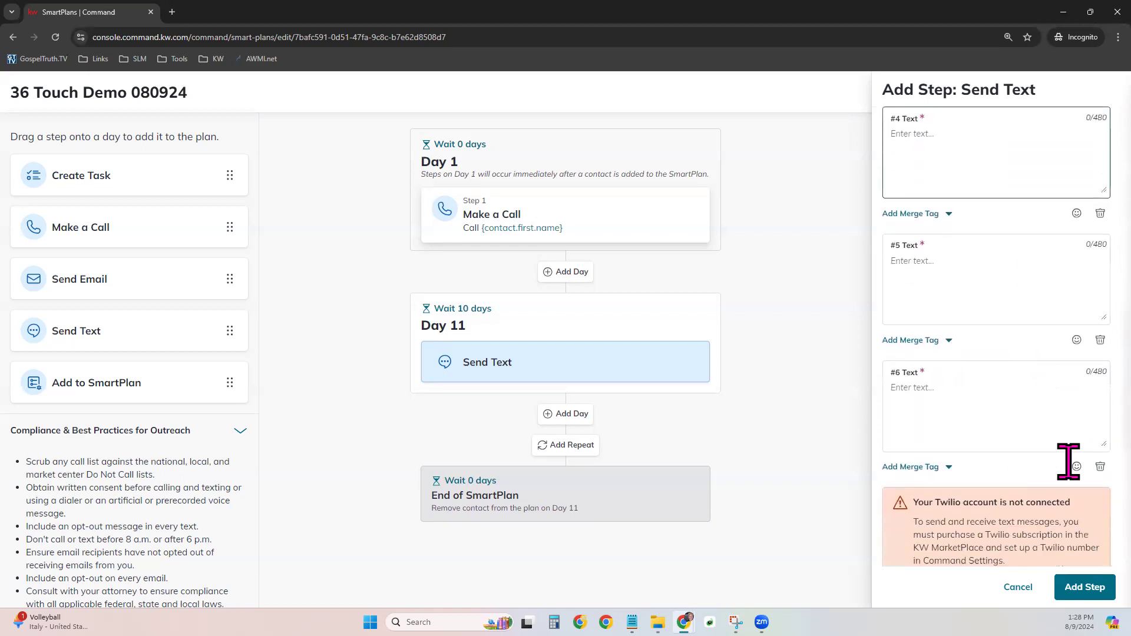
scroll(1074, 465, down, 1)
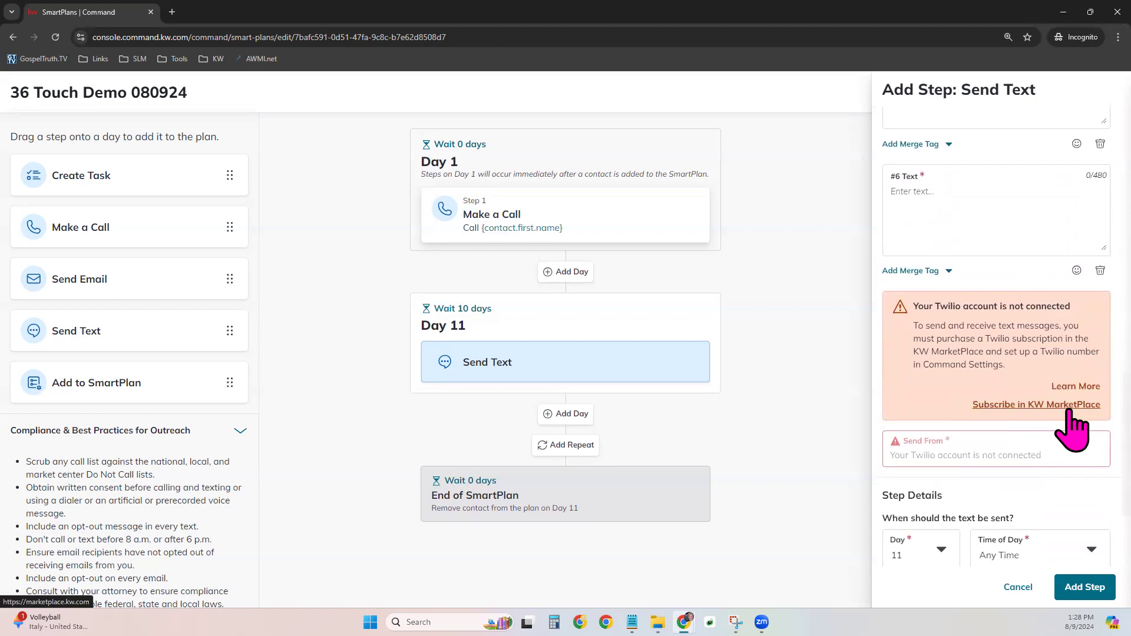
scroll(1074, 428, up, 2)
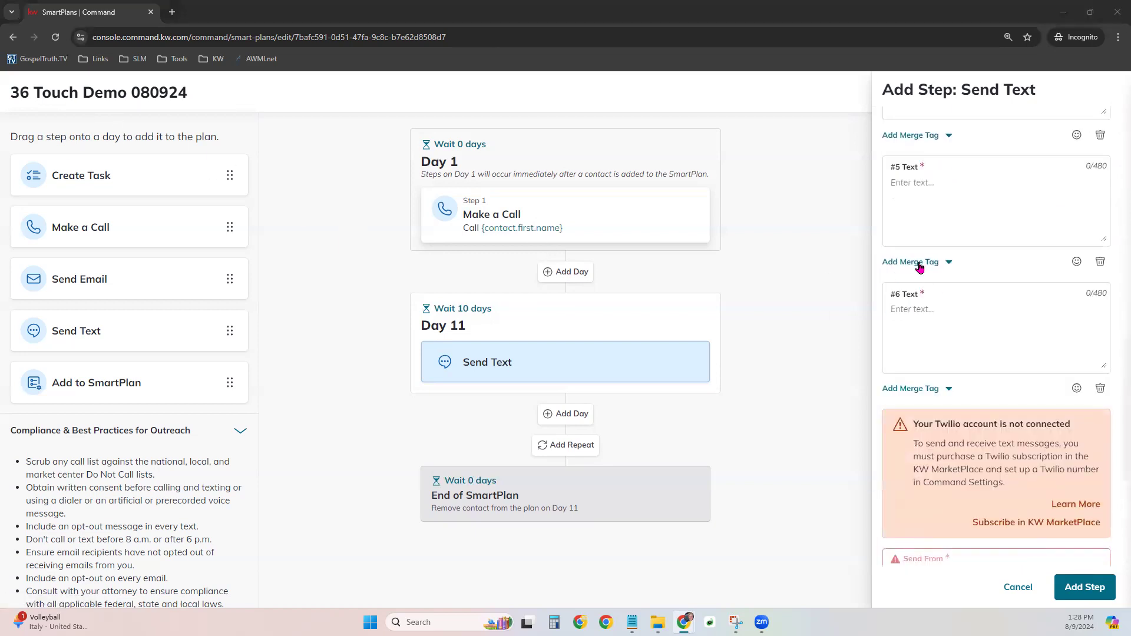
scroll(977, 210, up, 9)
scroll(977, 210, up, 3)
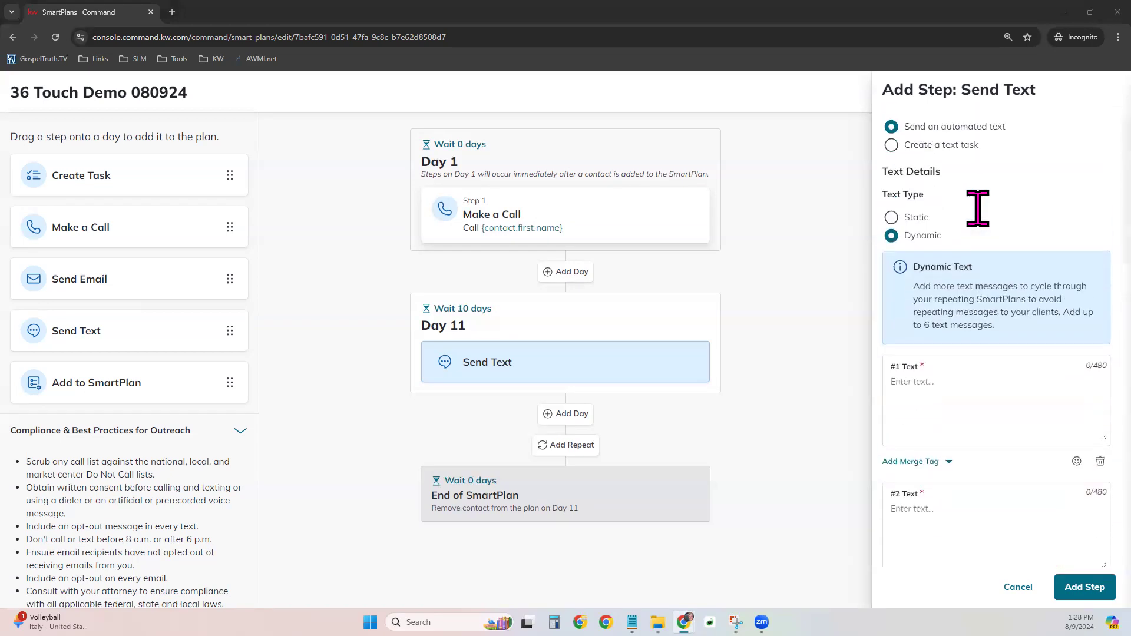
- Change the Send Text step to a text task and name it "Text" followed by the contact.first.name merge tag
click(902, 151)
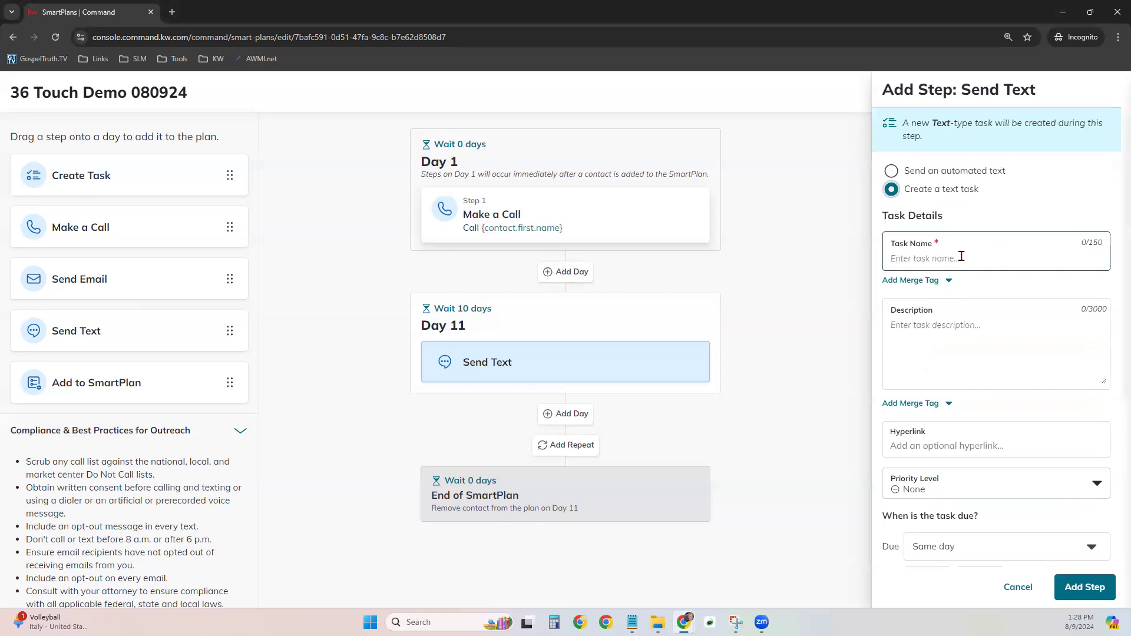
click(973, 244)
text(Text)
click(914, 281)
click(987, 303)
- Fill the text task's description with the contact.phone merge tag and a line reading "Day 11 36 Touch SmartPlan"
click(942, 322)
click(996, 327)
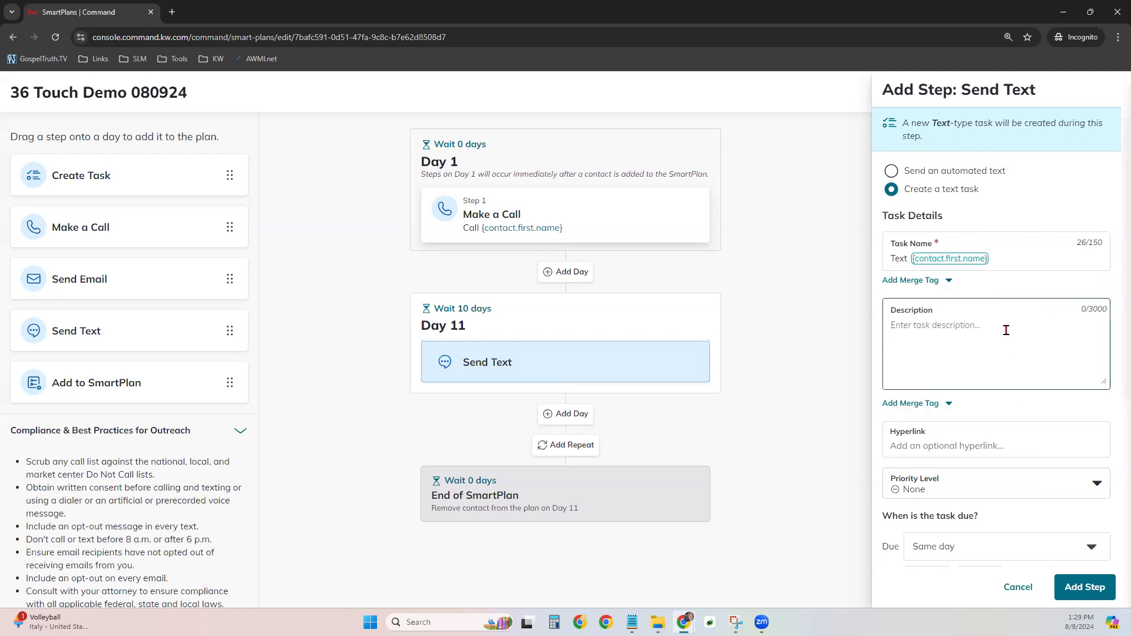
click(917, 408)
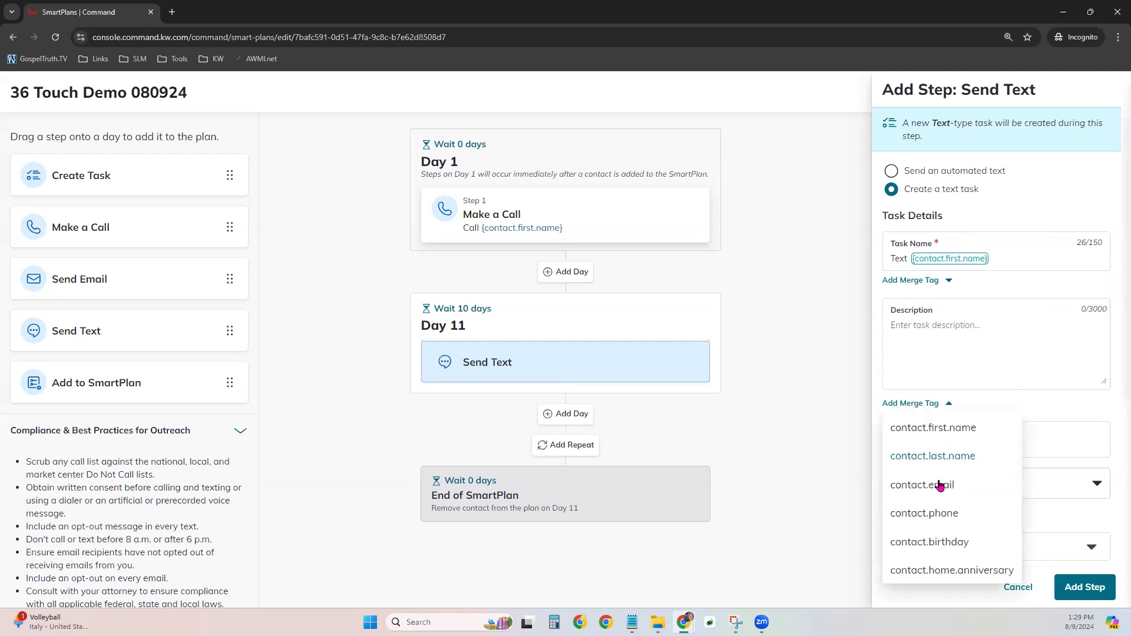
click(929, 515)
click(990, 346)
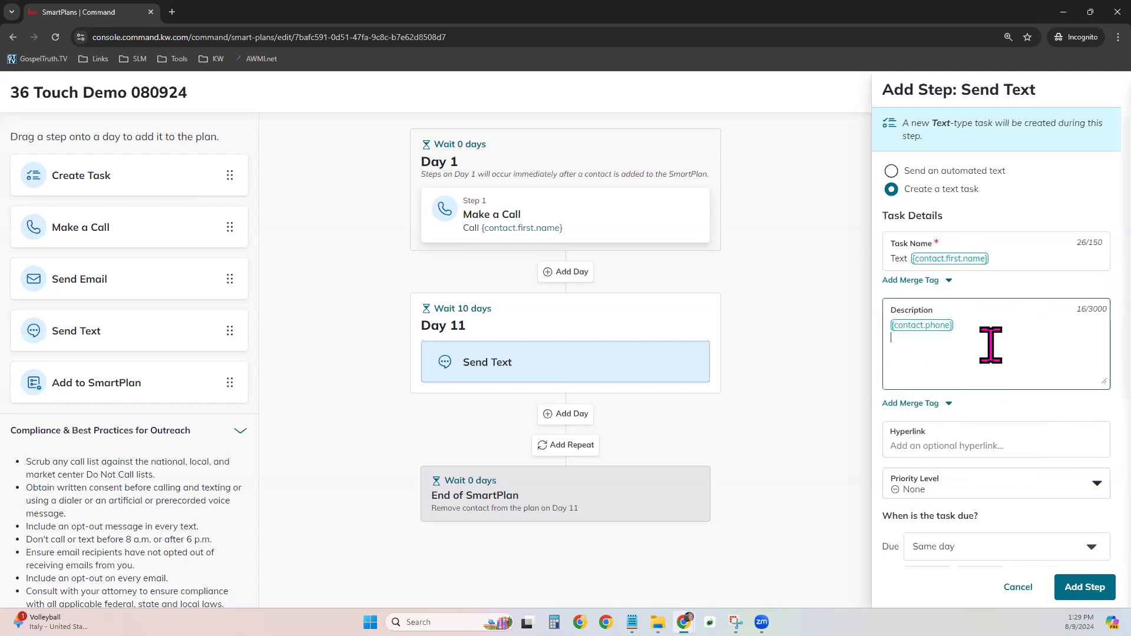
text(Daay 11 36 Touch SmartPlan)
key(Return)
click(1000, 257)
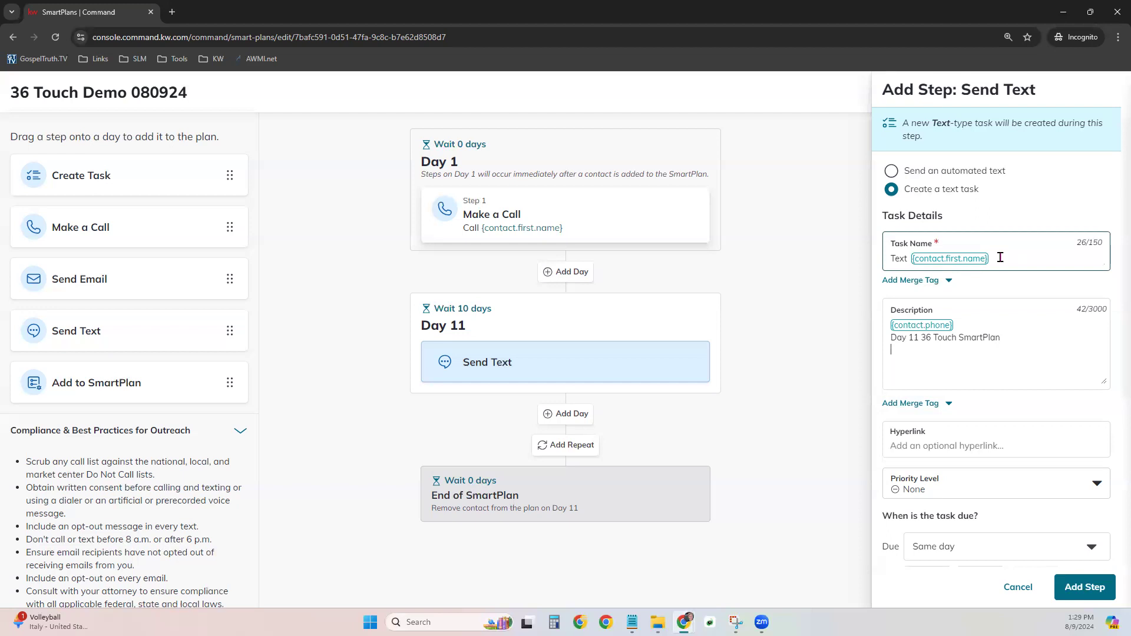
click(1006, 339)
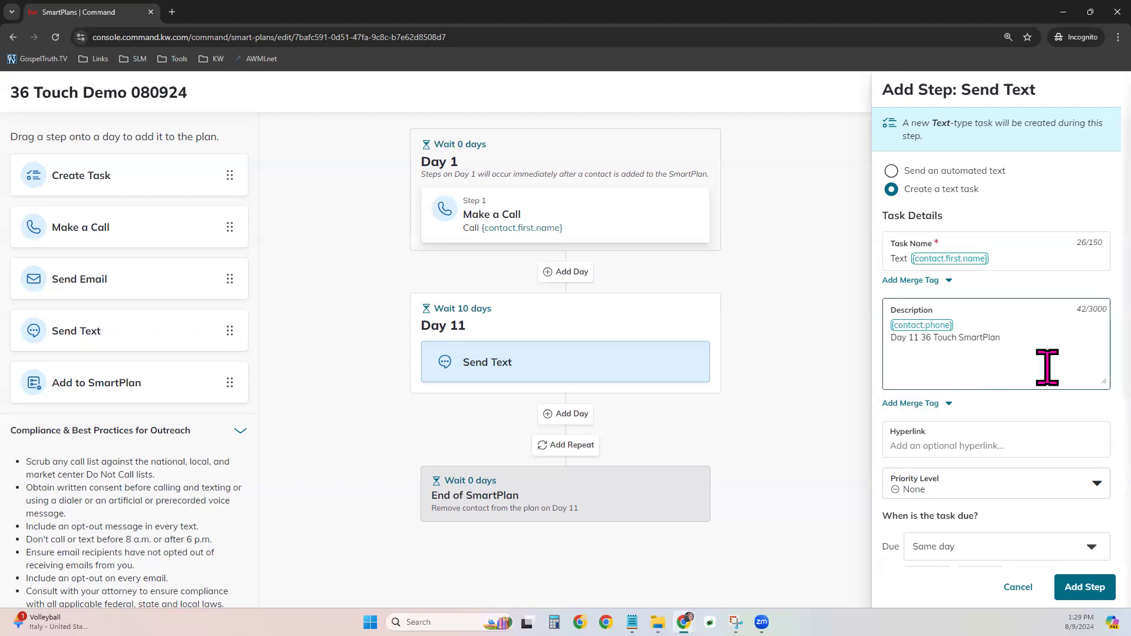
- Keep the text task on Day 11, set its time of day to Early Morning (4:00–8:00 AM), and add the step to the plan
scroll(1048, 368, down, 3)
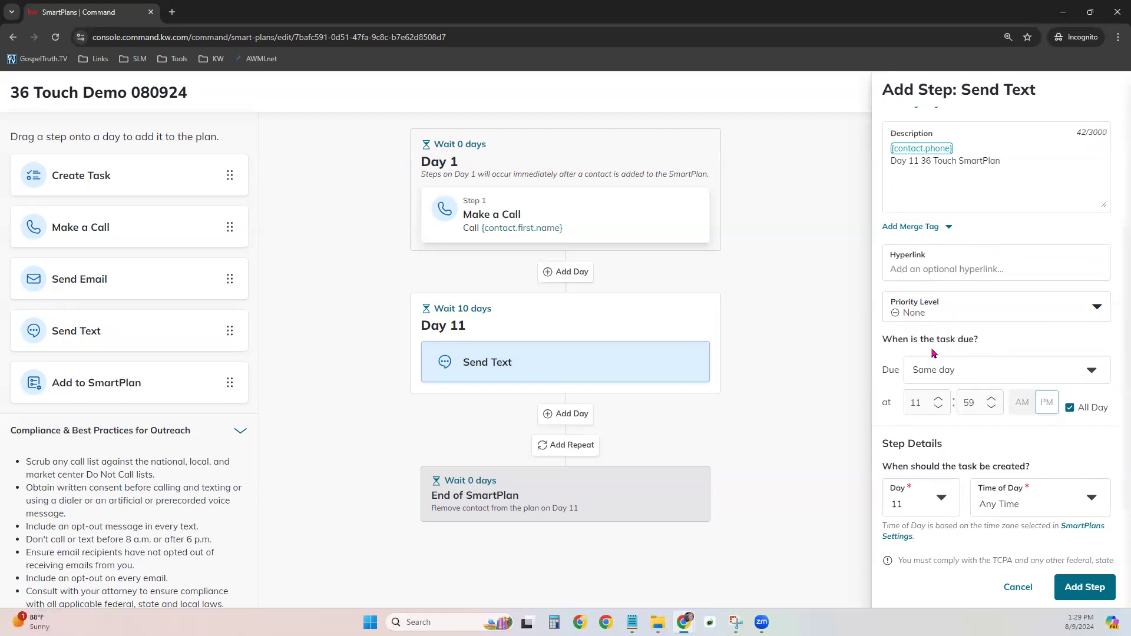
scroll(1013, 463, down, 1)
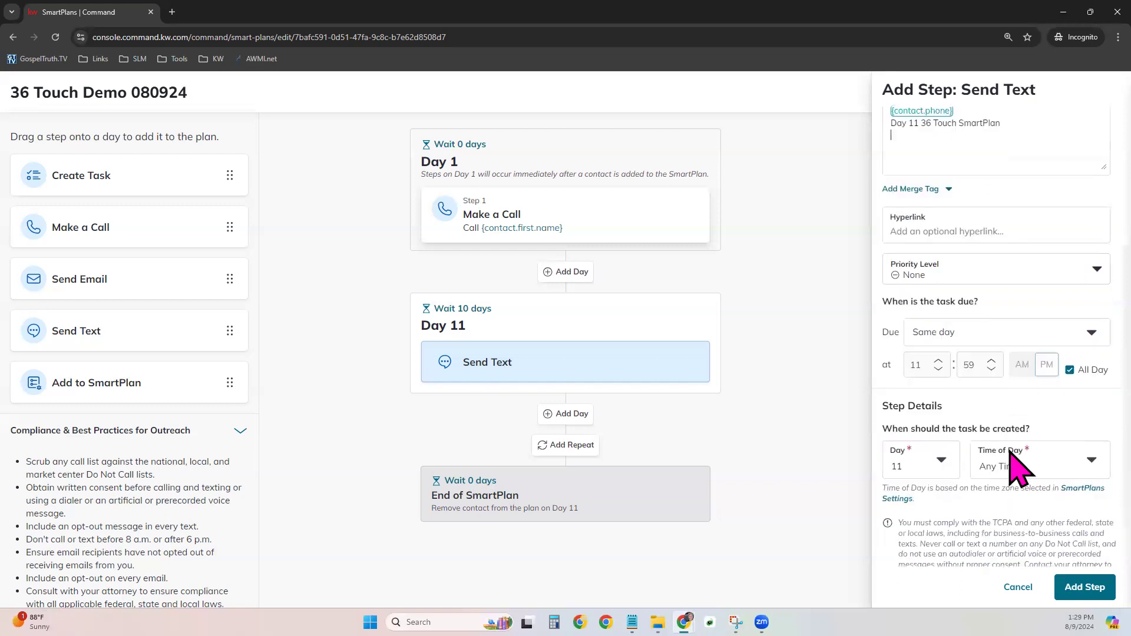
scroll(1013, 462, down, 1)
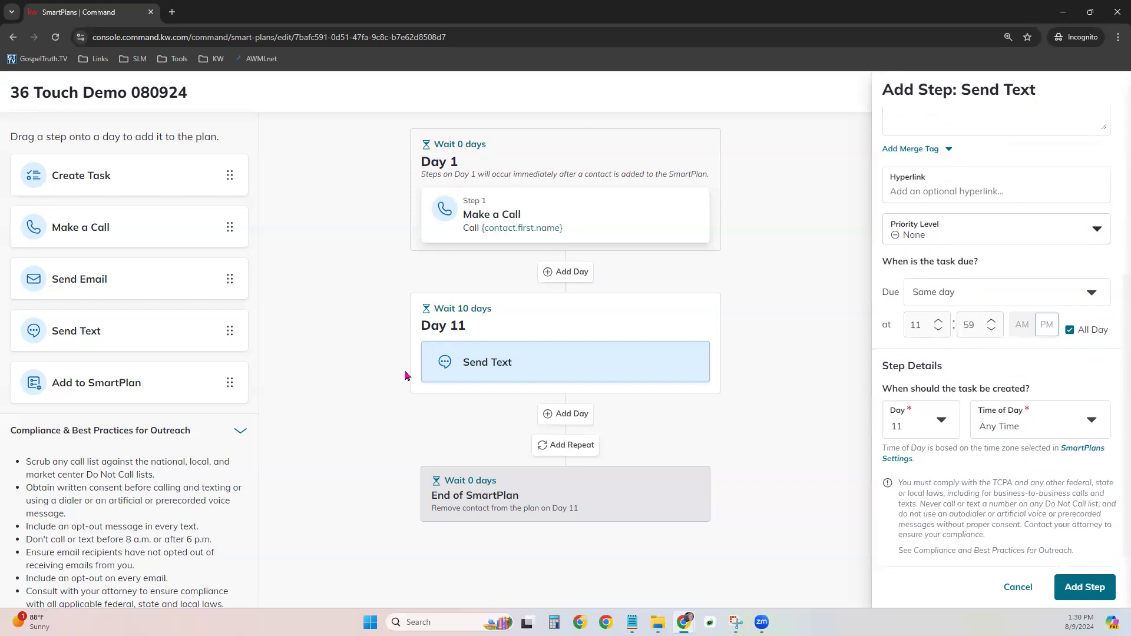
click(952, 420)
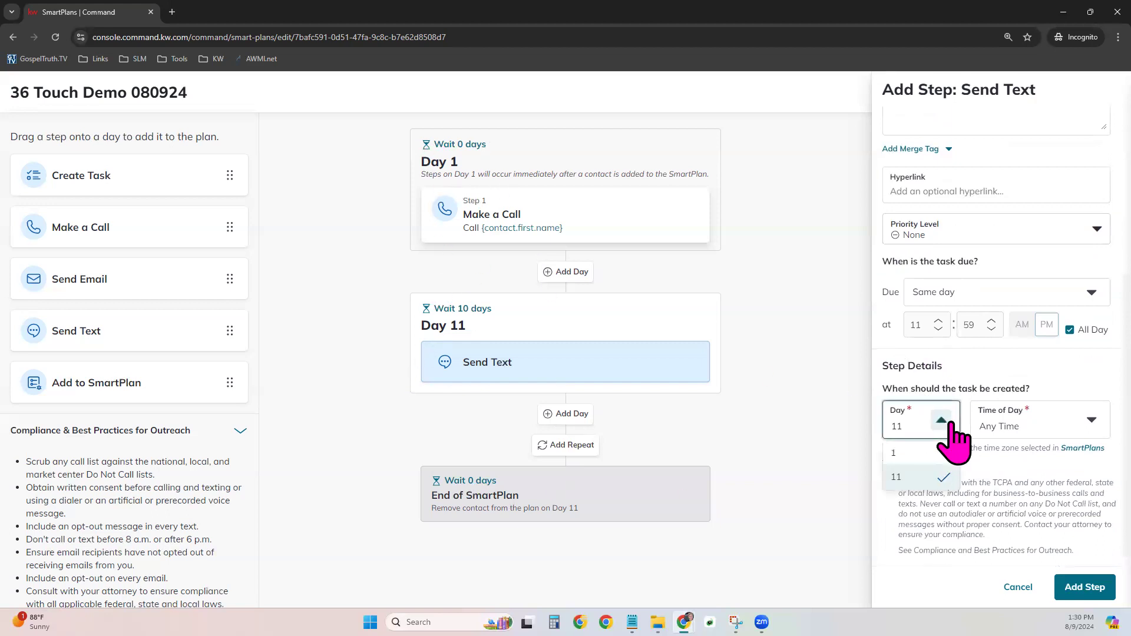
click(1055, 425)
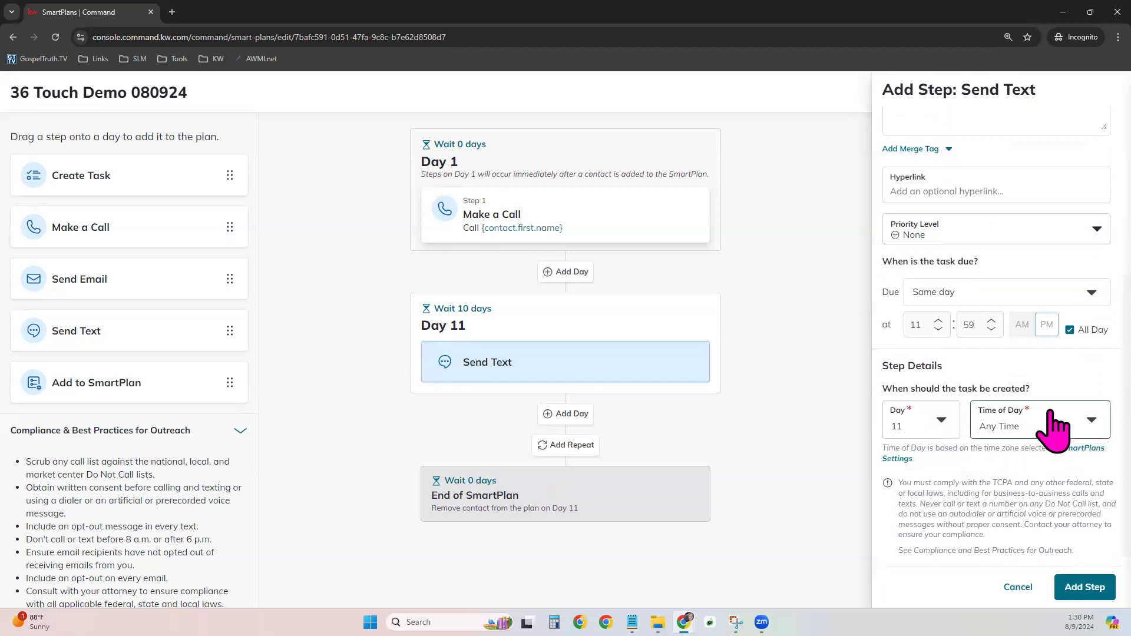
click(1092, 421)
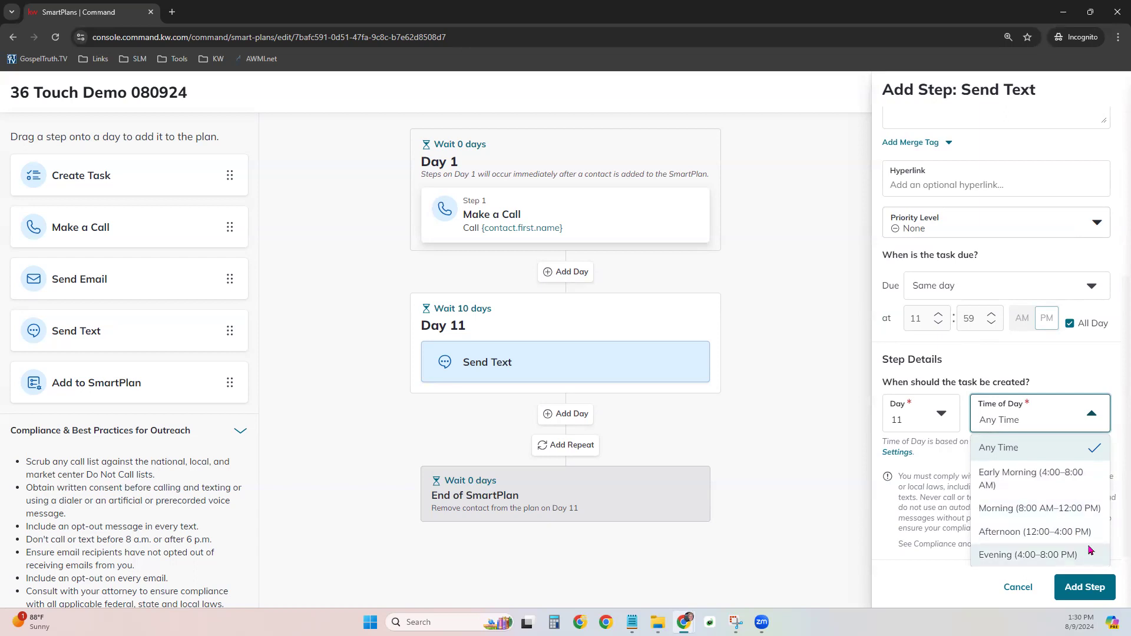
click(1026, 482)
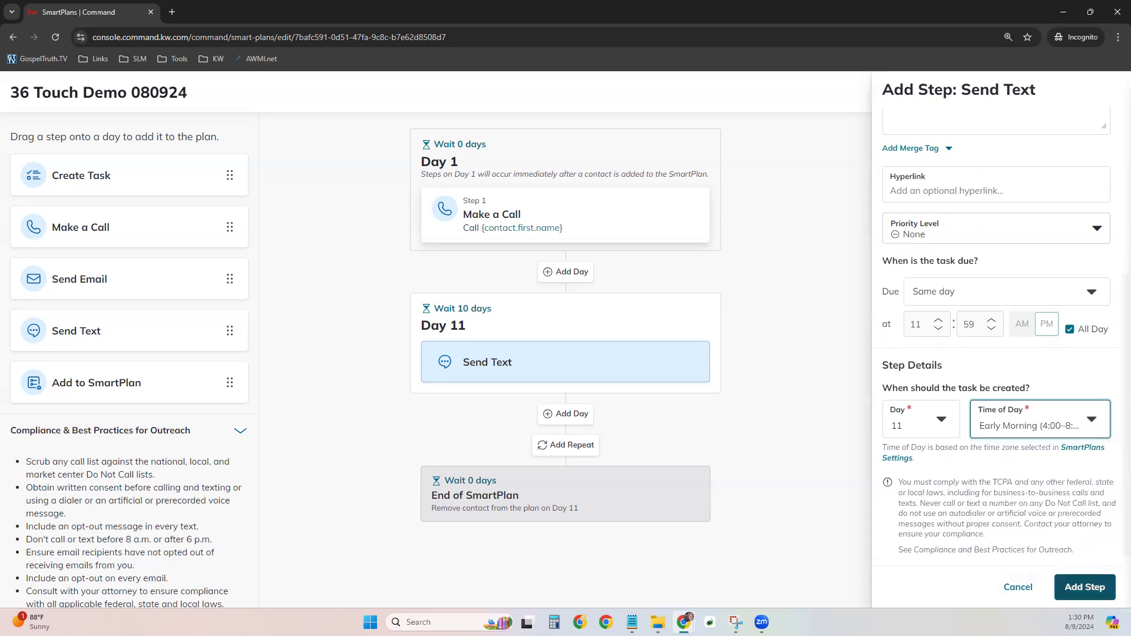
click(1091, 588)
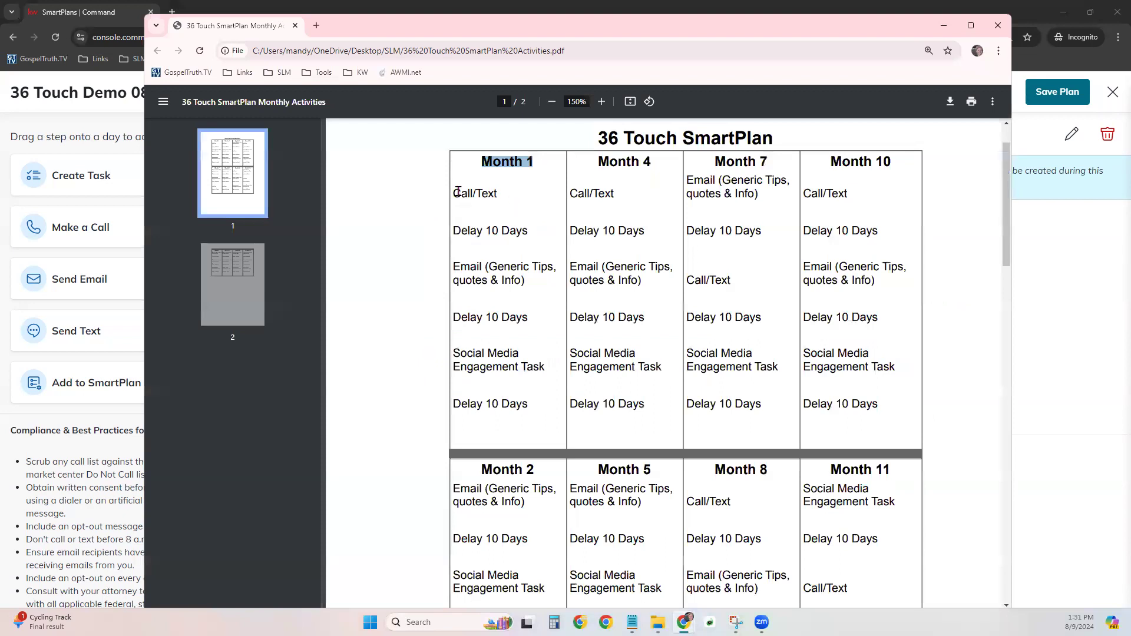
- Check the Month 1 call/text and delay entries in the 36 Touch SmartPlan activities PDF and return to the plan
drag(457, 193, 500, 194)
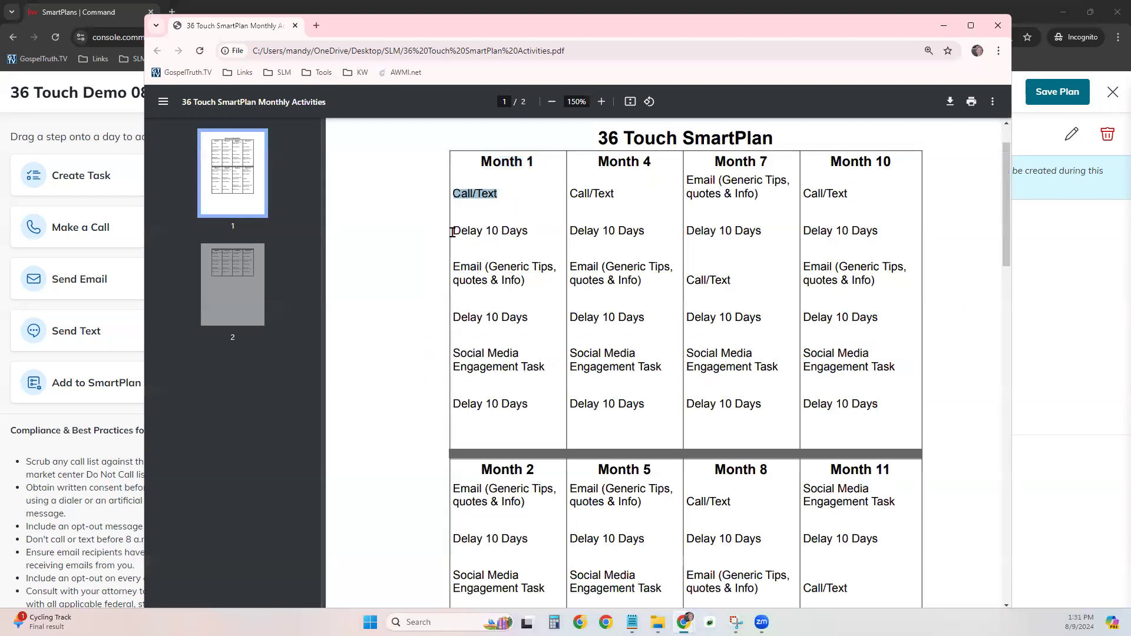
drag(452, 232, 533, 231)
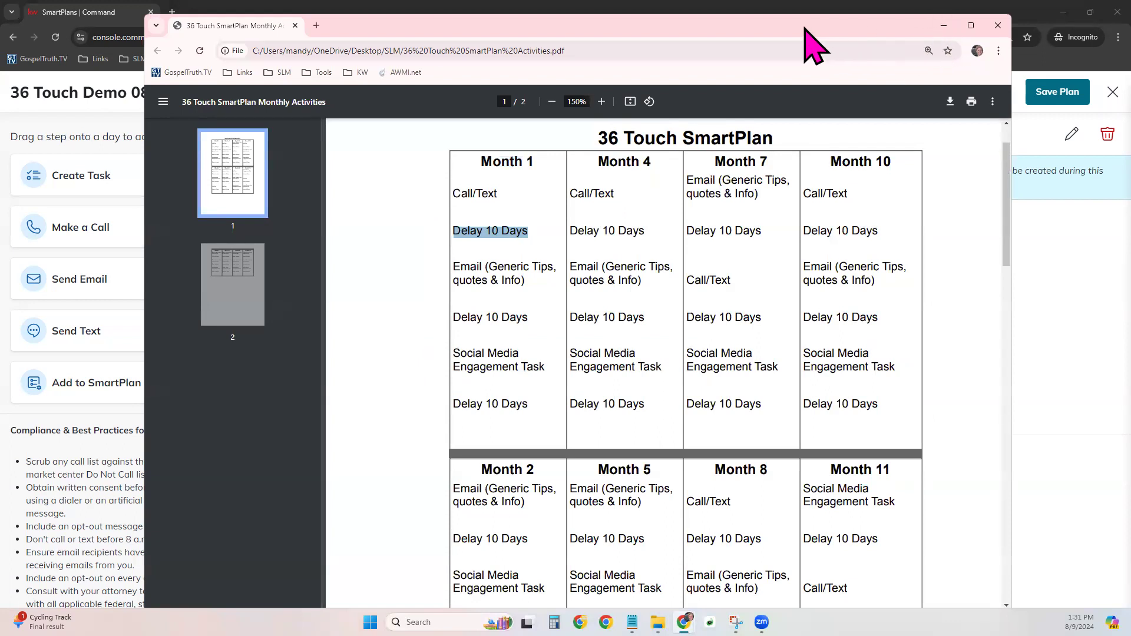
click(37, 186)
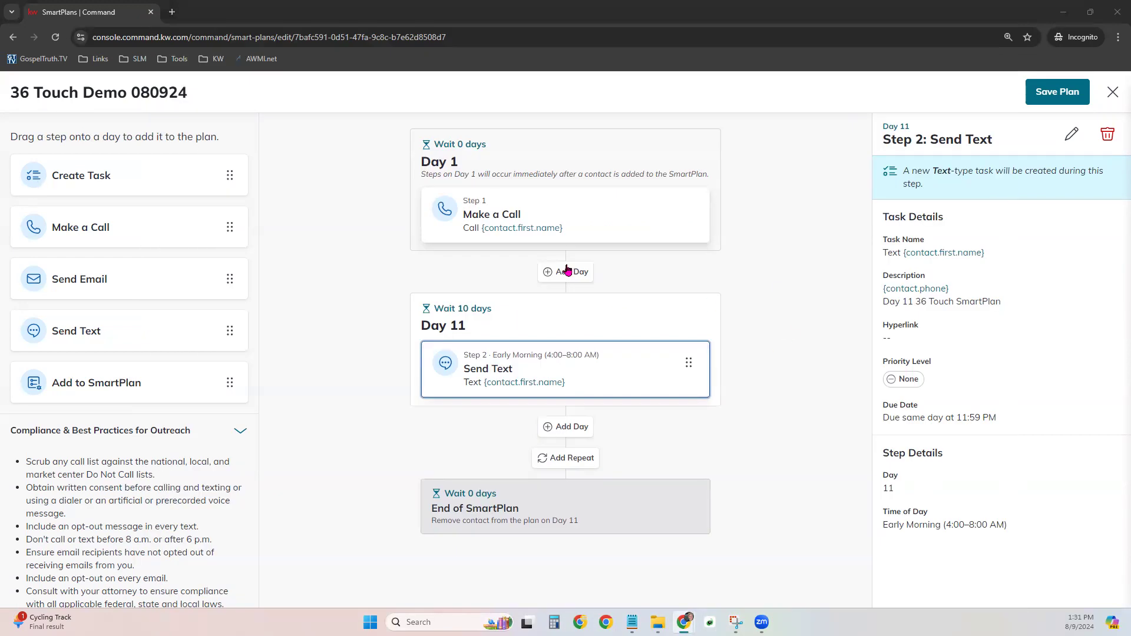
- Move the text task from Day 11 to Day 1 and place a Send Email step on Day 11
drag(691, 362, 692, 261)
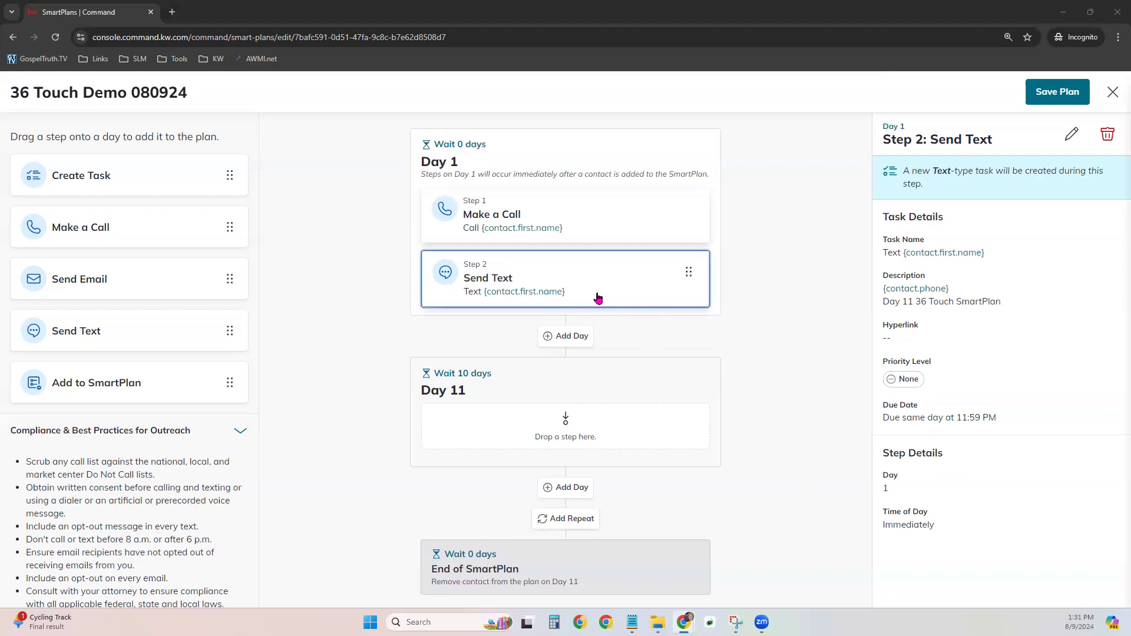
drag(152, 289, 588, 213)
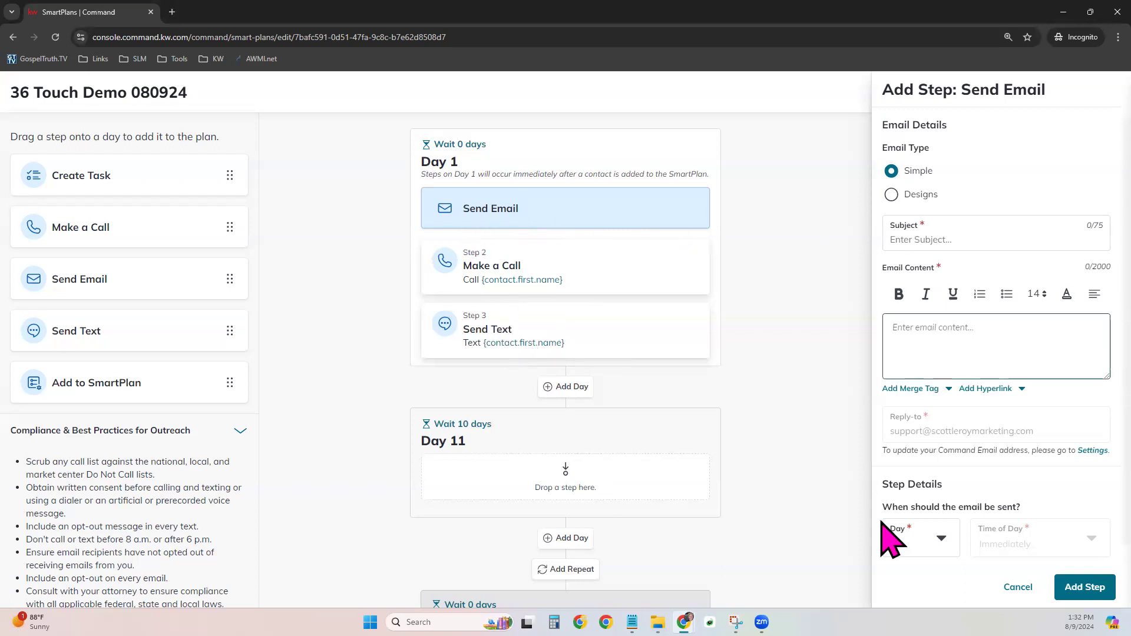
click(1018, 587)
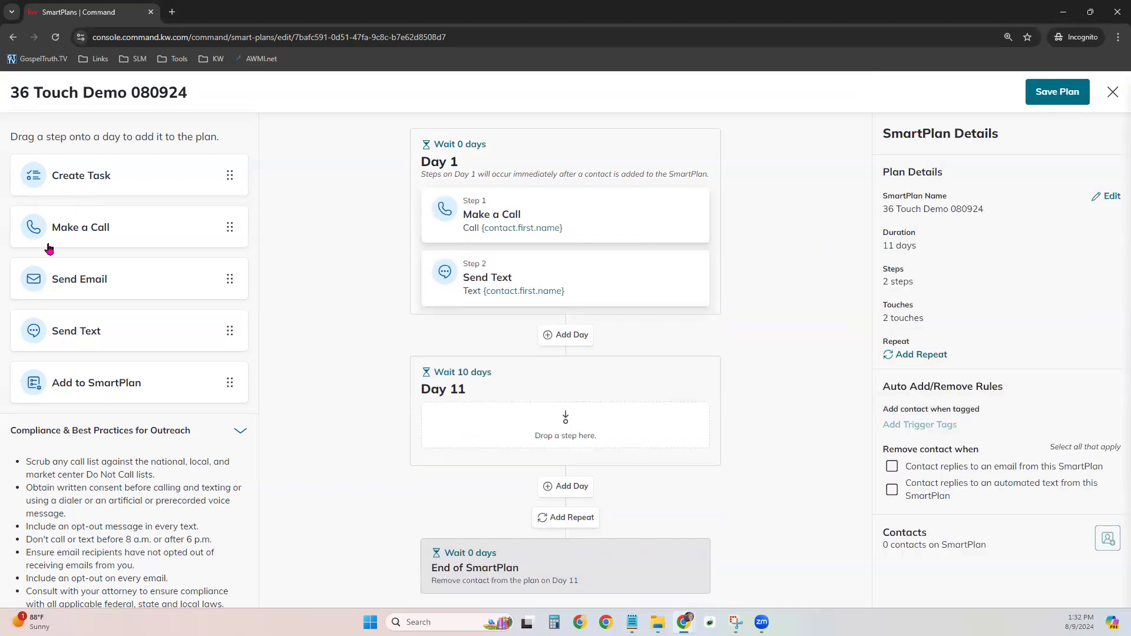
drag(117, 288, 518, 427)
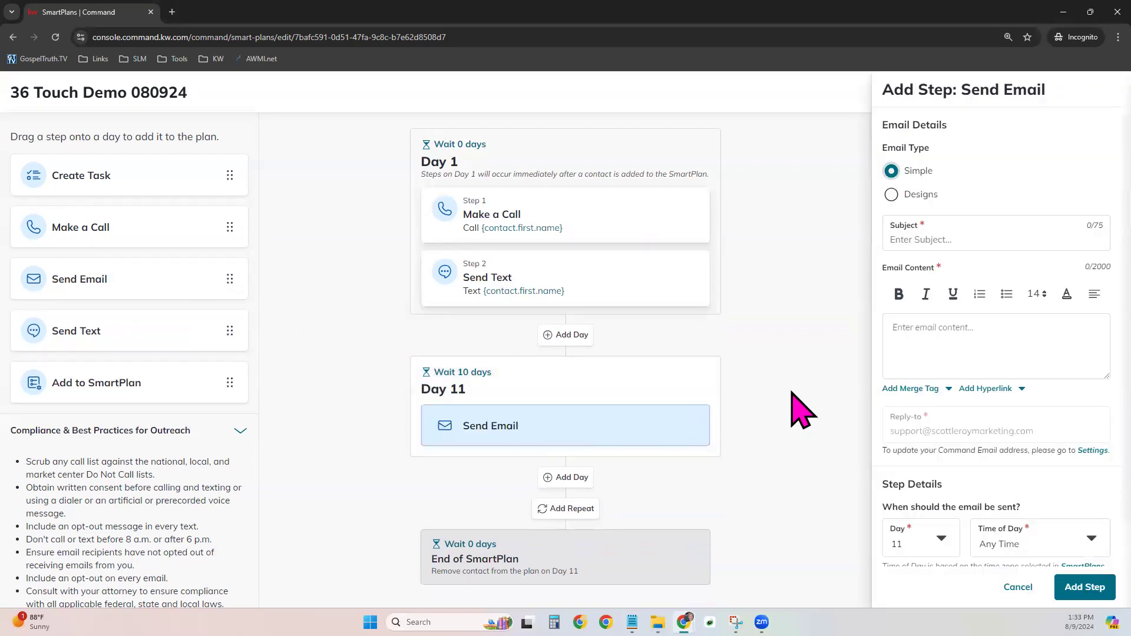
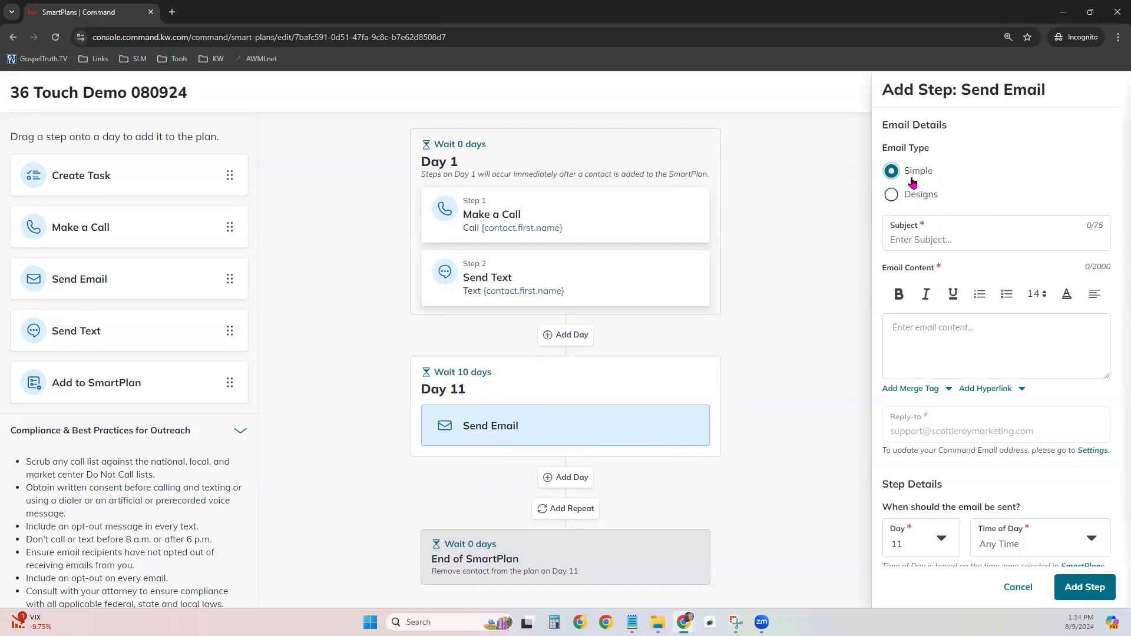
- Write the simple email's greeting "Hi!" and a signature with "Your Agent", a phone number and an email address on separate lines
click(960, 377)
click(1016, 357)
text(Hi!)
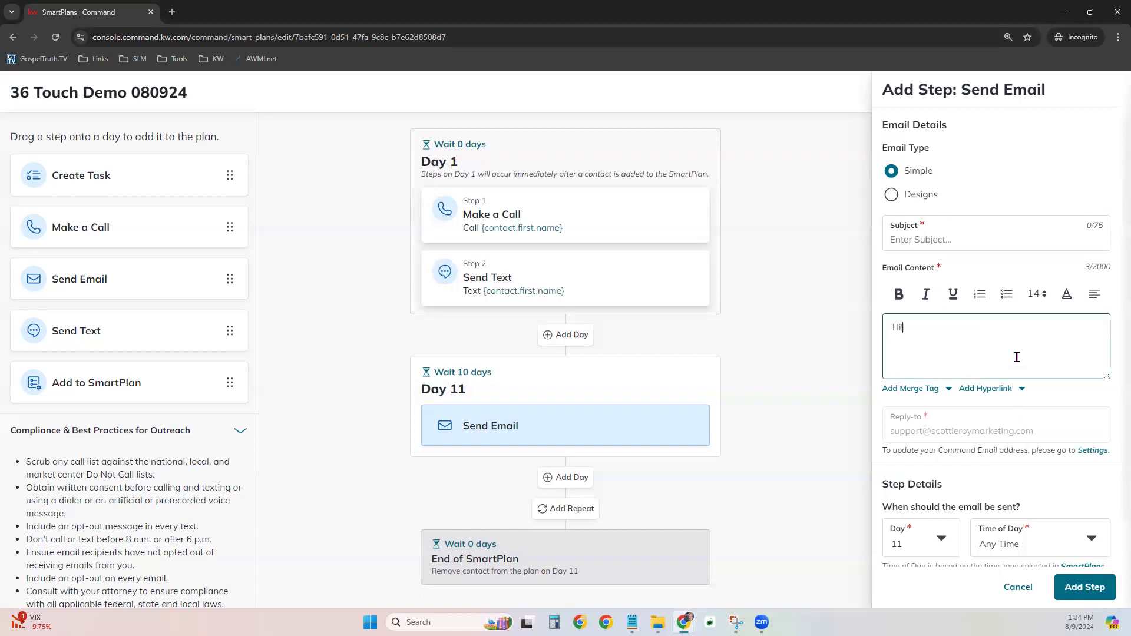
key(Return)
key(Return)
text(Your Agent)
key(Return)
text(123-456-4566)
key(Return)
text(e)
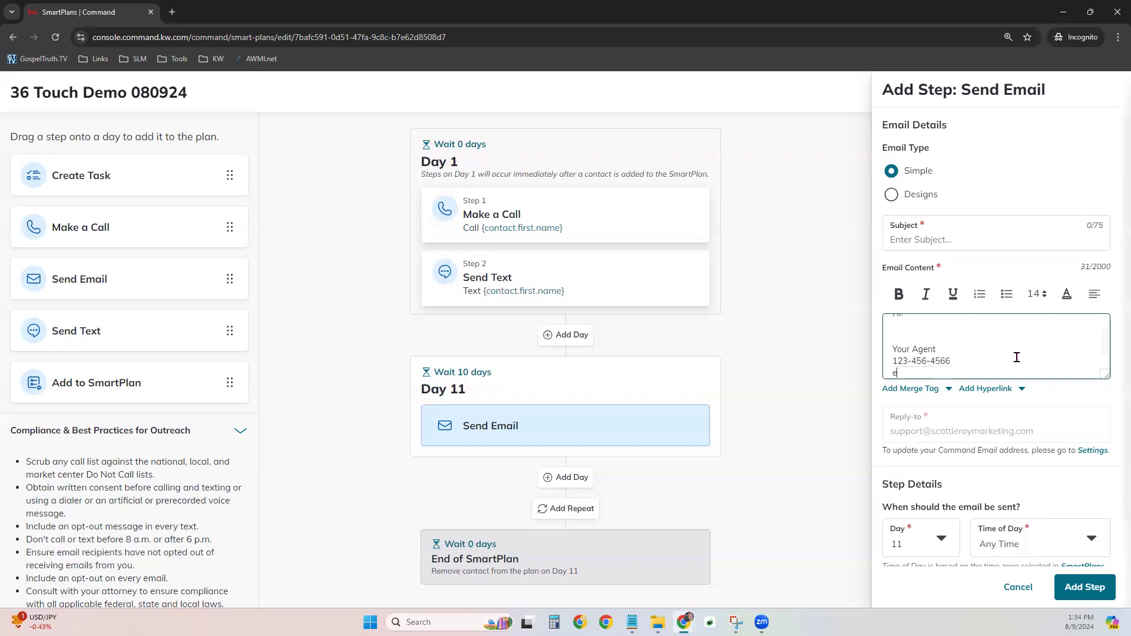
text(mail@email.com)
scroll(1015, 357, up, 1)
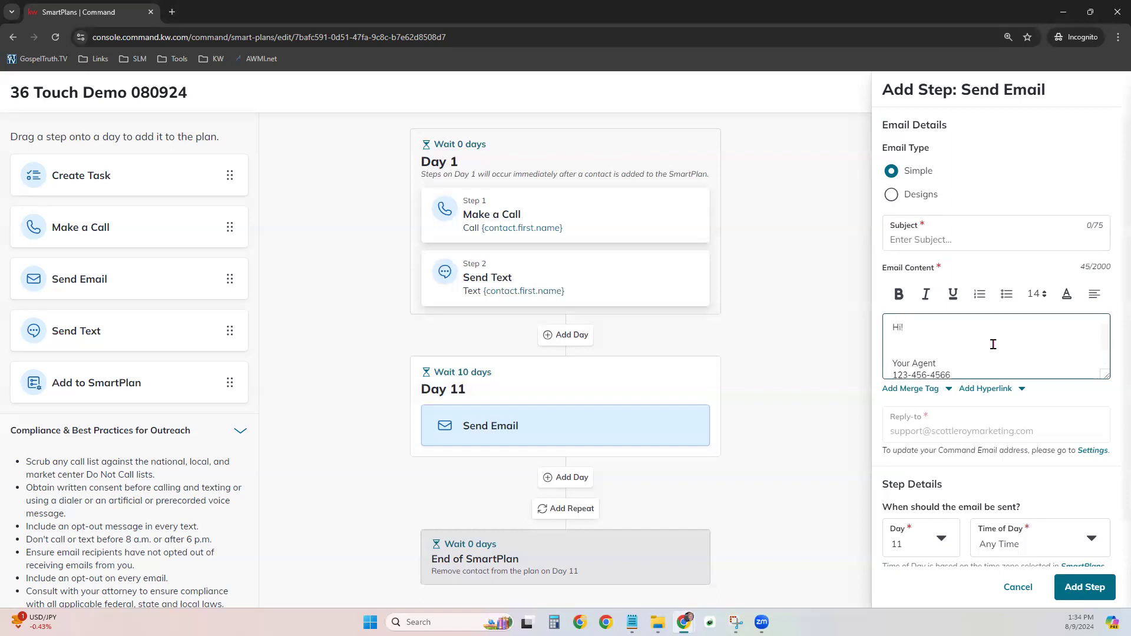
- Add the line "Body of your email." between greeting and signature, and set the subject to "Simple Email"
click(993, 348)
text(Body of your email.)
key(Return)
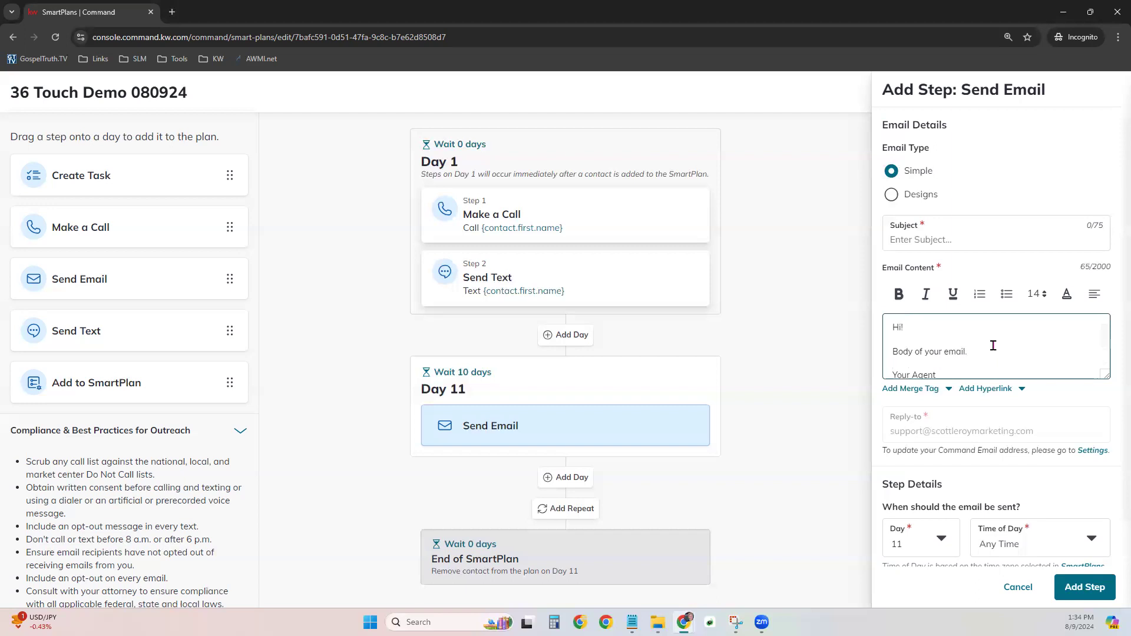
click(956, 241)
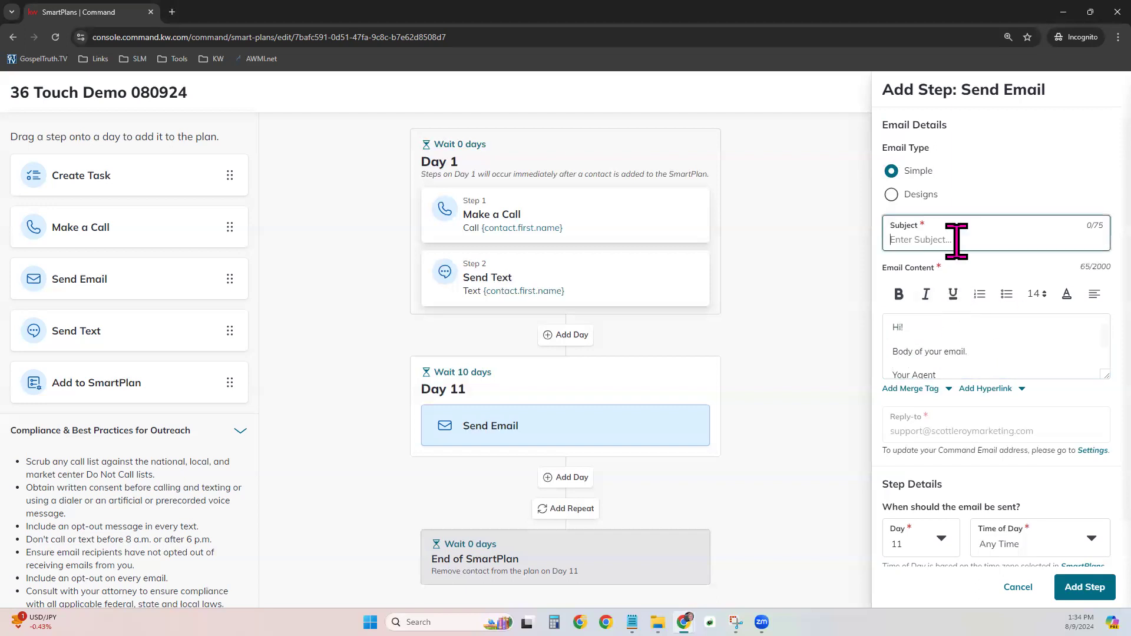
text(Simple Email)
click(883, 293)
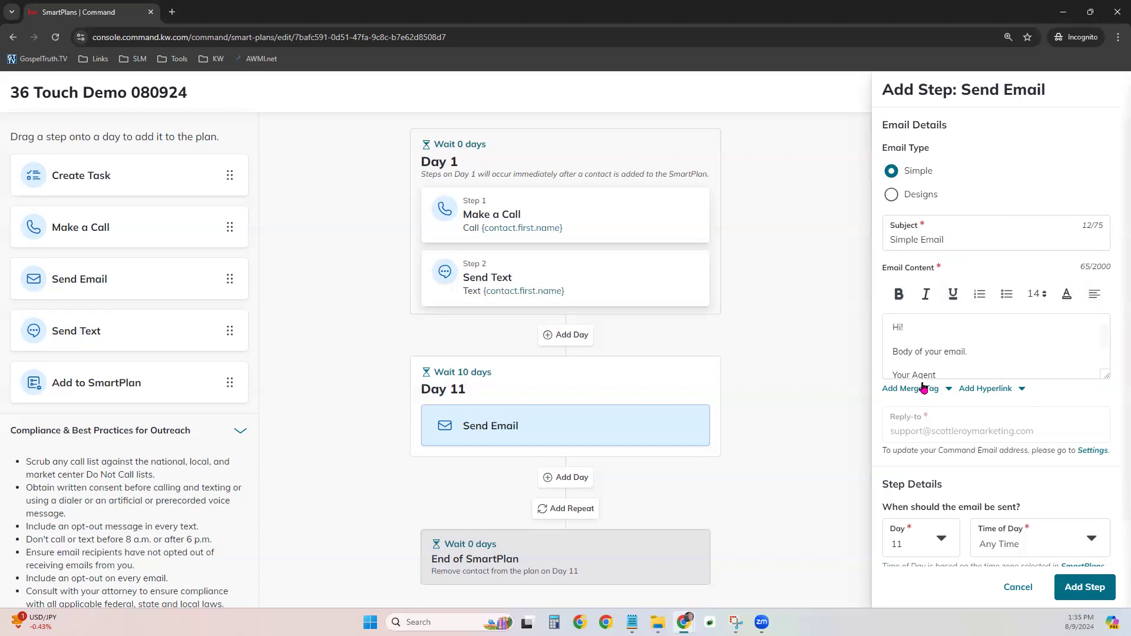
- Insert the contact.first.name merge tag after "Hi" in the email greeting and review the content
click(897, 328)
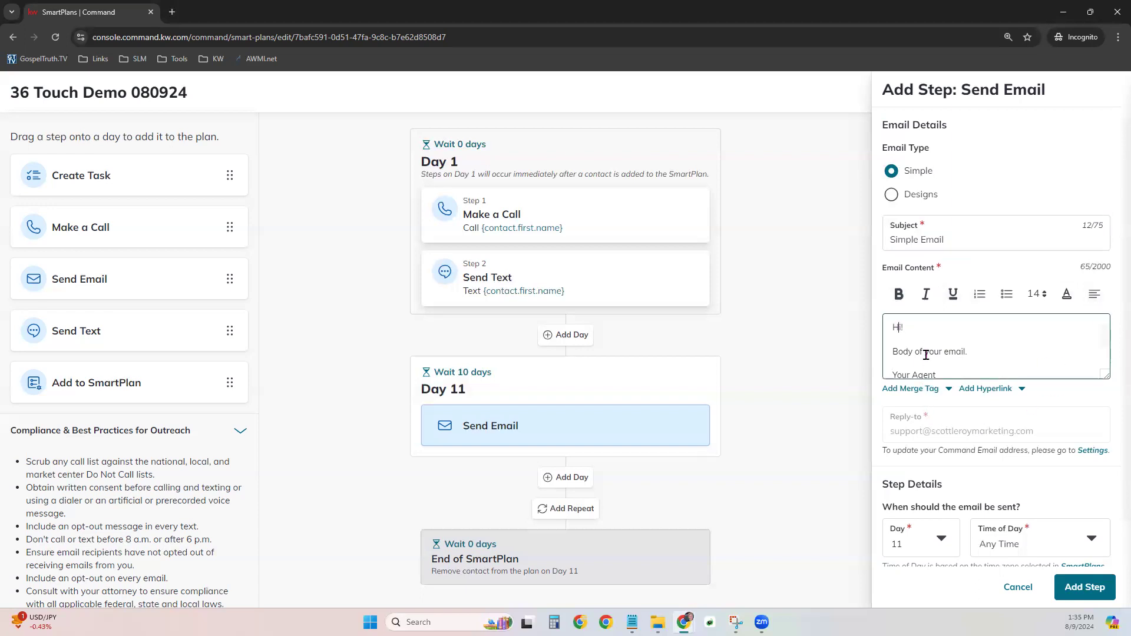
click(917, 389)
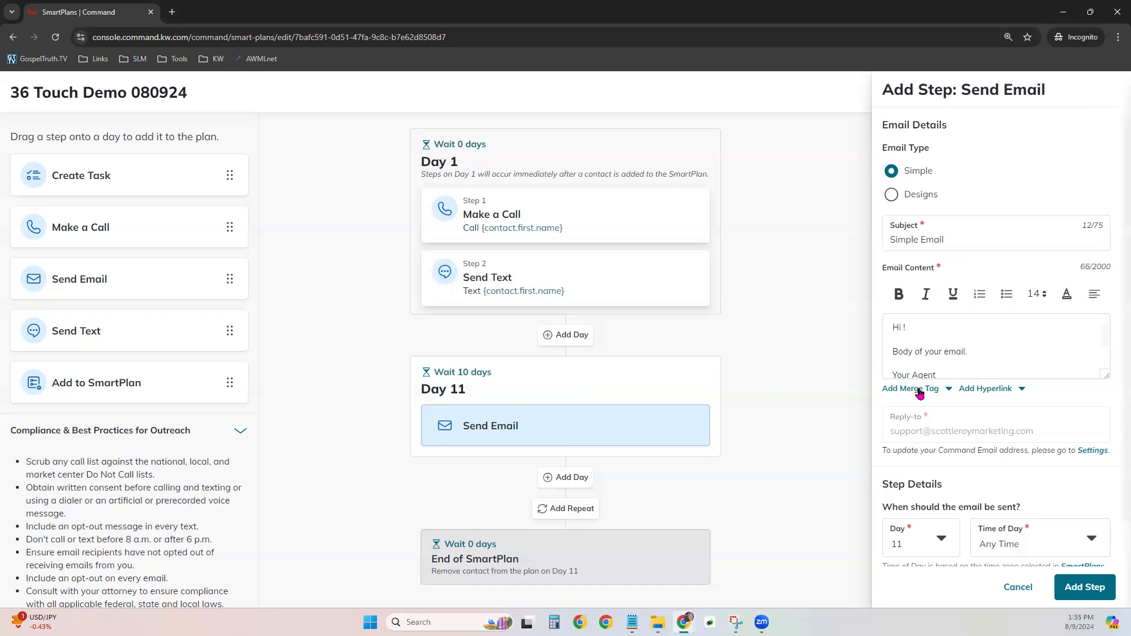
click(1037, 292)
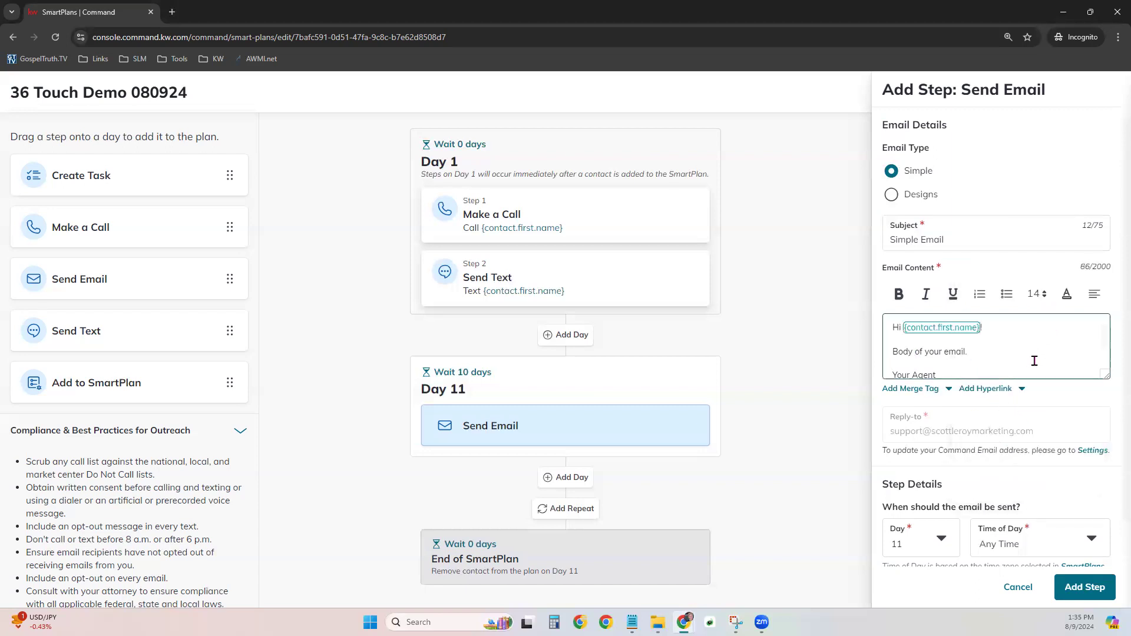
scroll(1035, 361, down, 1)
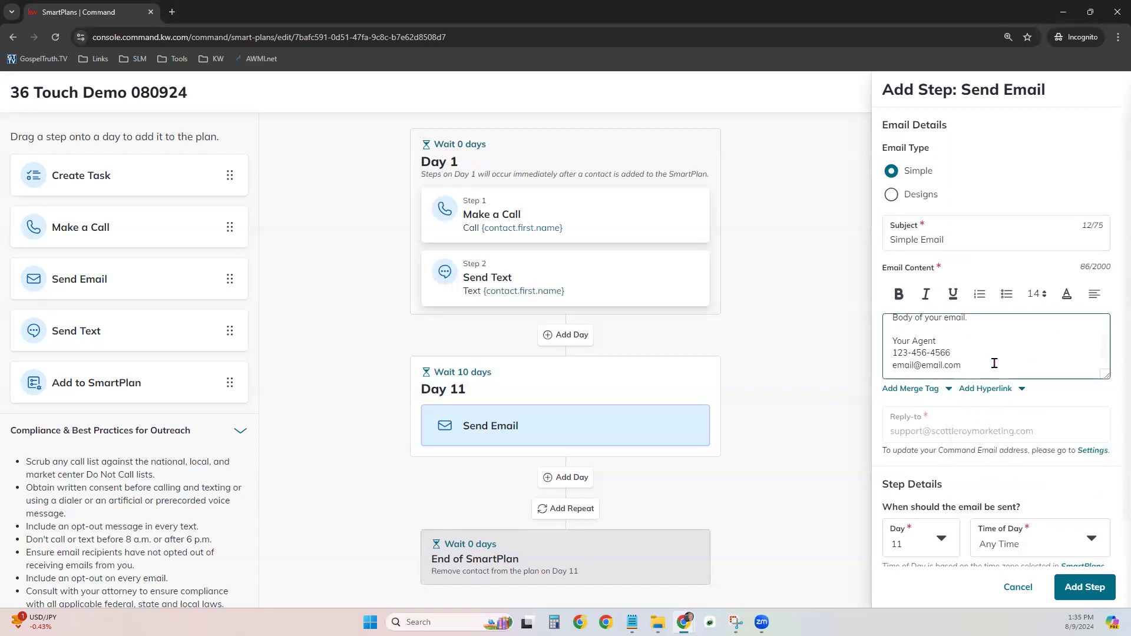
scroll(991, 369, up, 1)
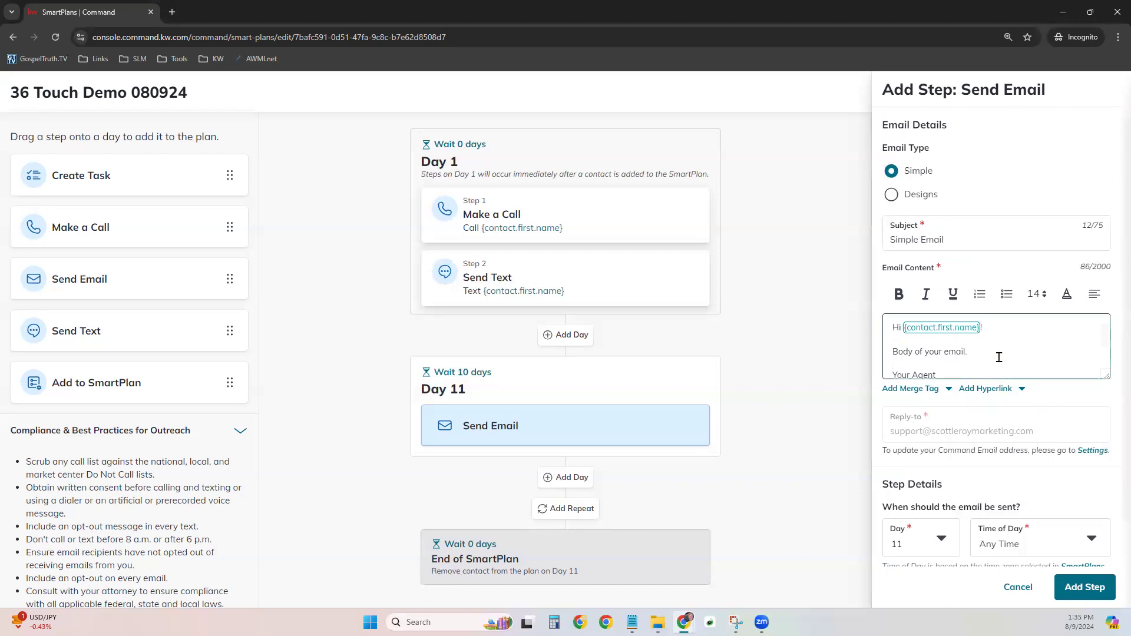
- Look at the link title and hyperlink fields for the email content, and close them without adding a link
click(1020, 391)
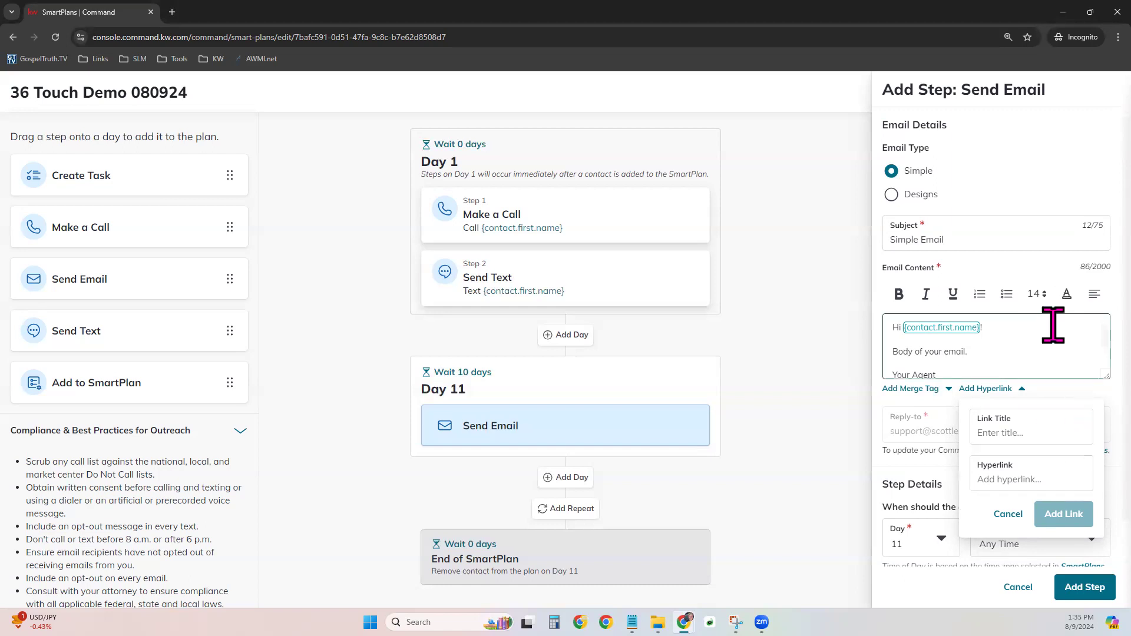
click(1052, 347)
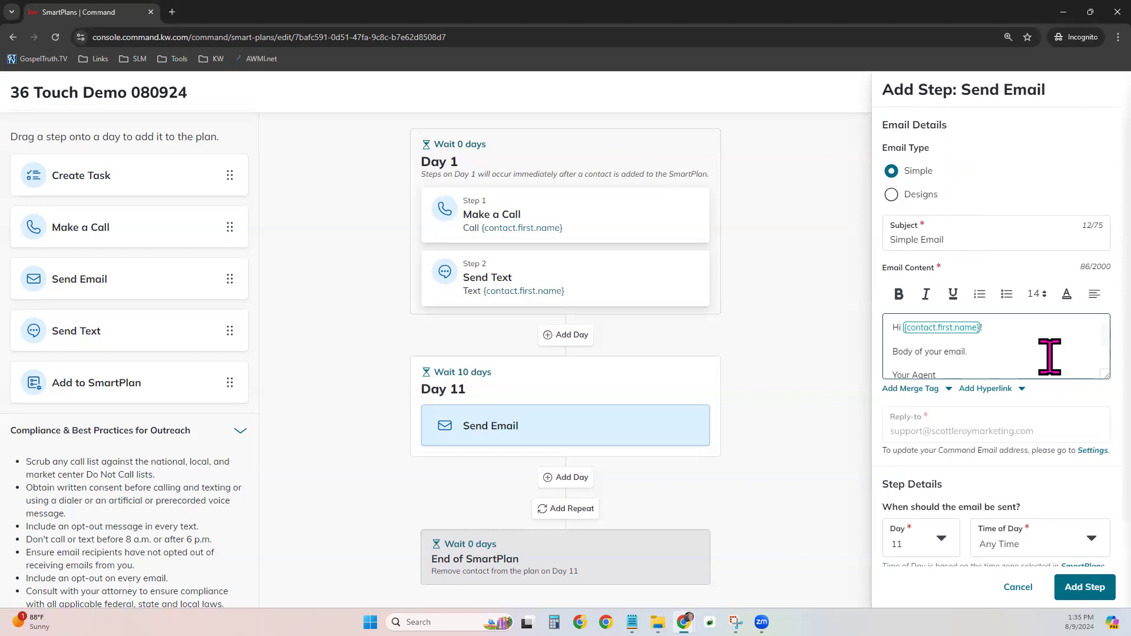
click(1017, 356)
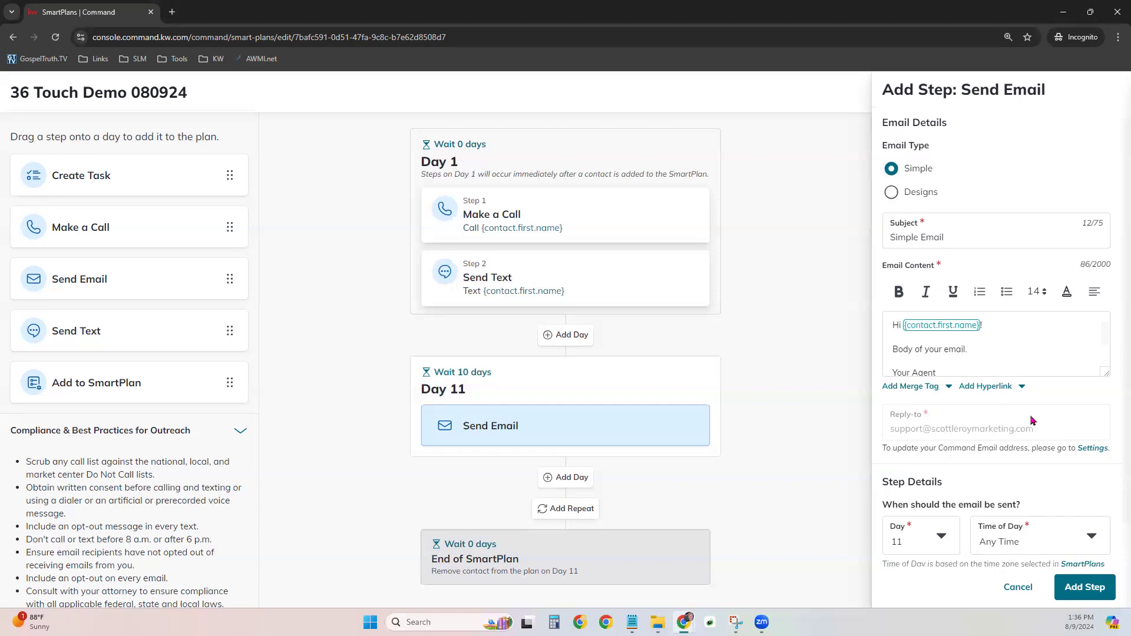
- Set the email's time of day to Early Morning (4:00–8:00 AM)
scroll(1034, 421, down, 1)
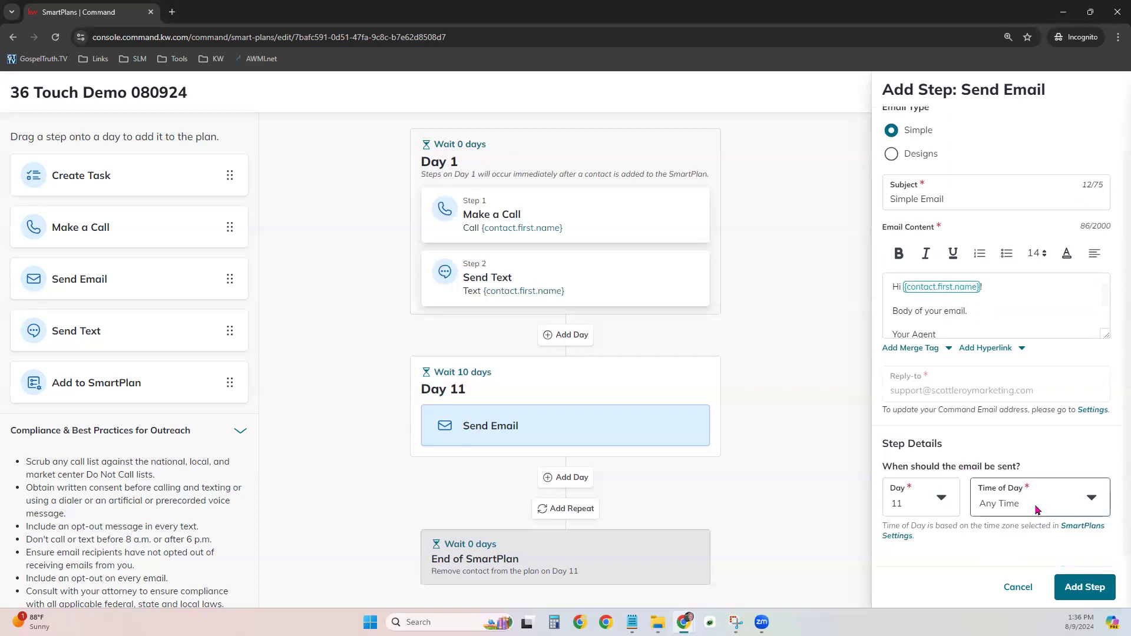
click(1024, 510)
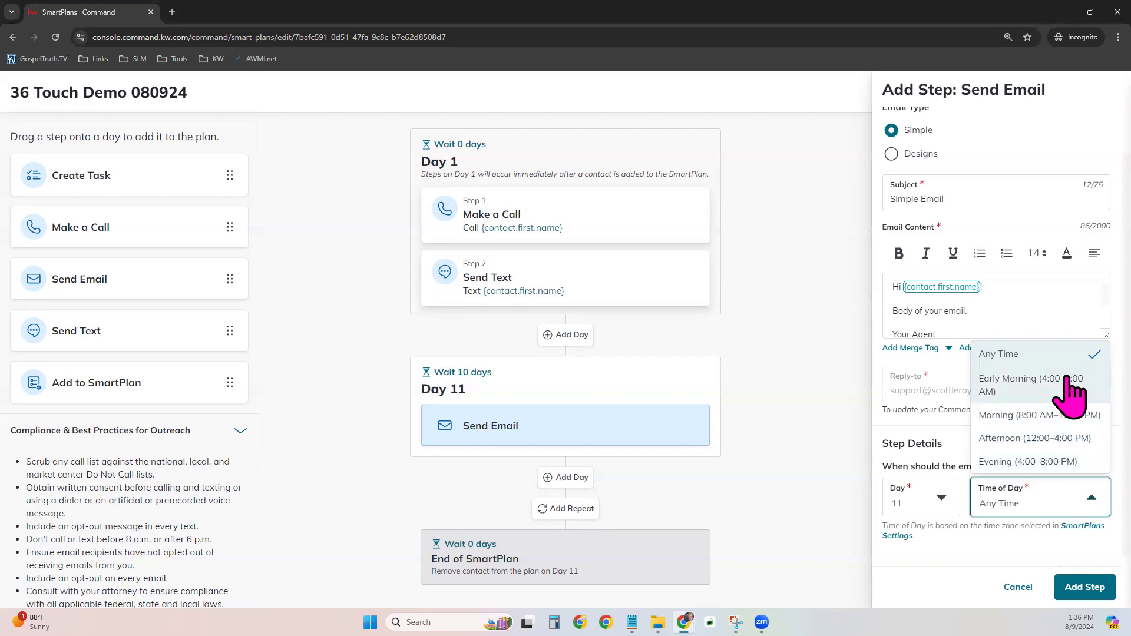
click(1052, 389)
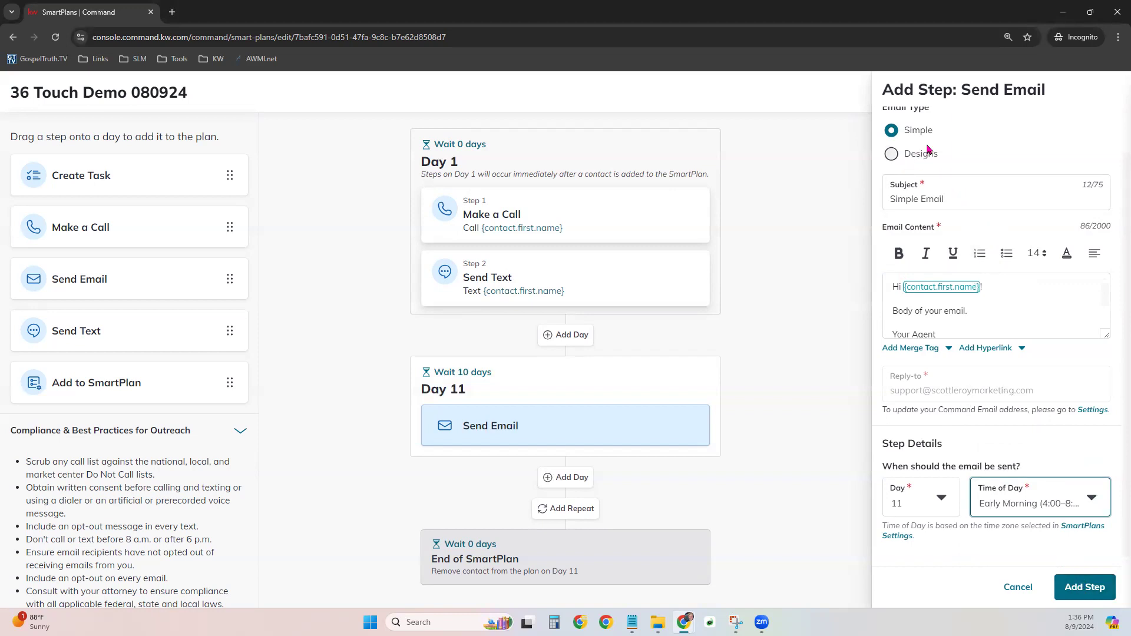
- Switch the email type to Designs and change the subject to "DesignEmail"
click(898, 158)
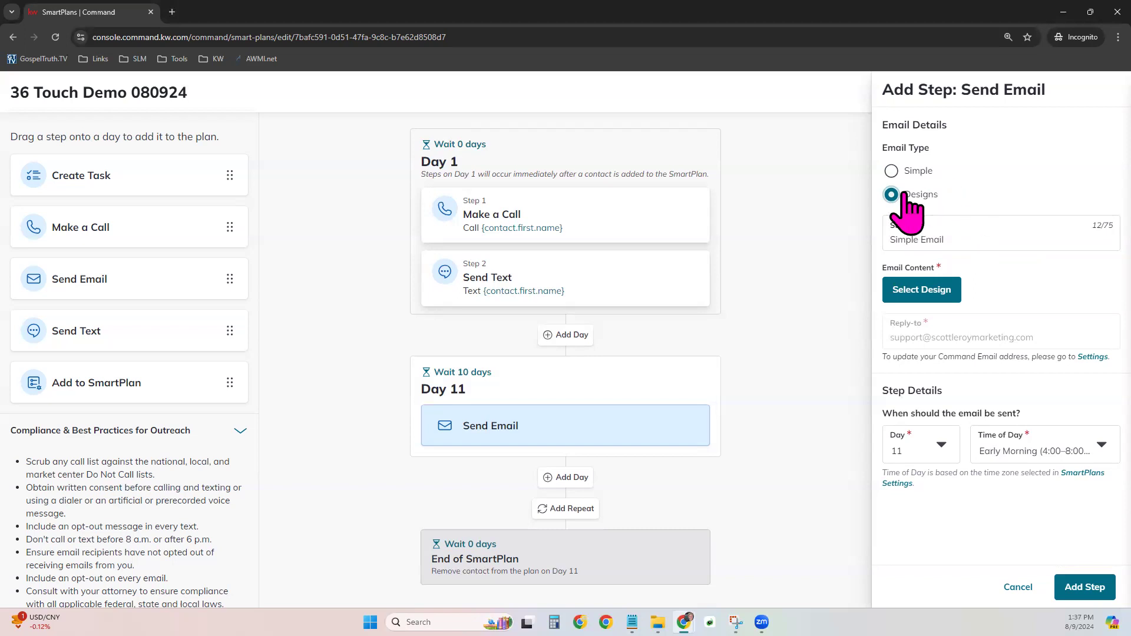
click(964, 242)
drag(923, 240, 887, 248)
text(Design)
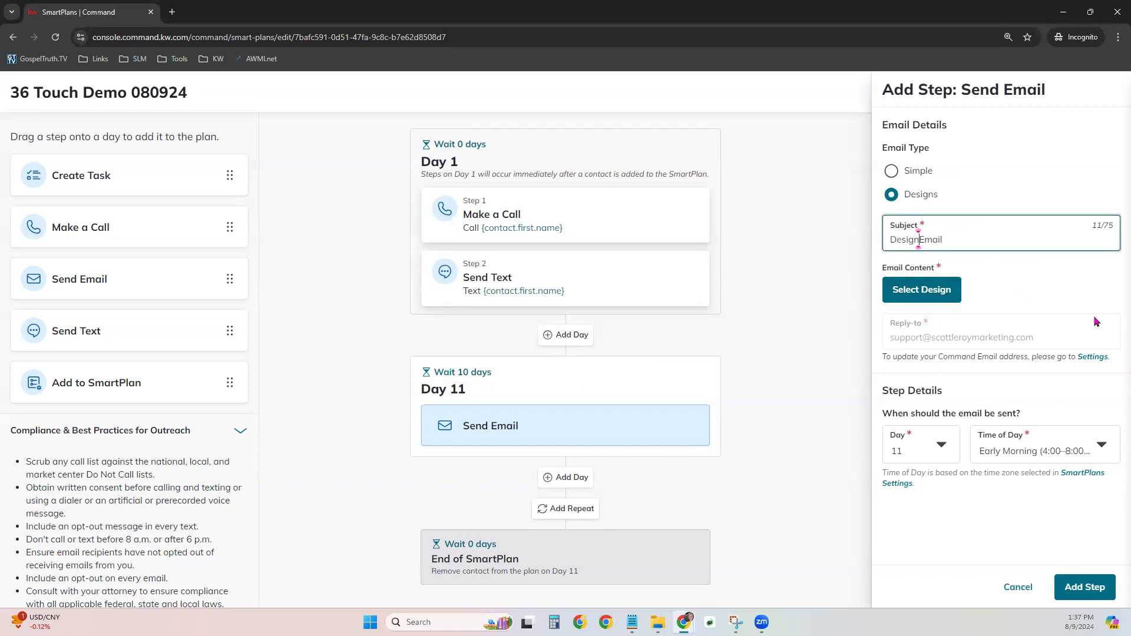
- Review and save the Intro Email design as the email's content, and add the email step to Day 11
click(935, 299)
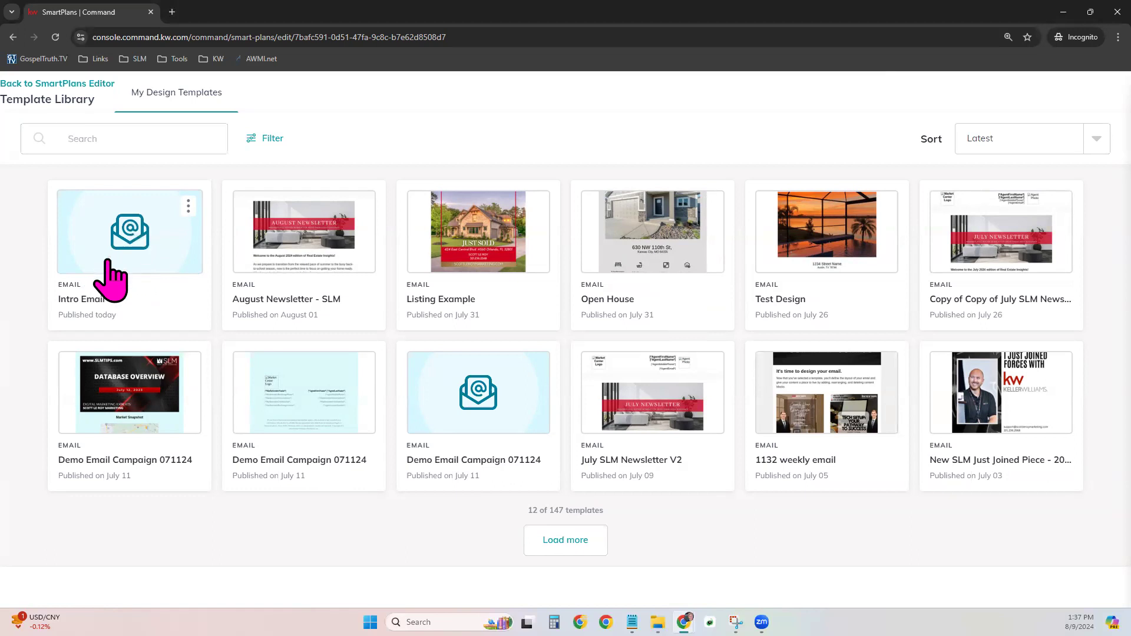
click(109, 266)
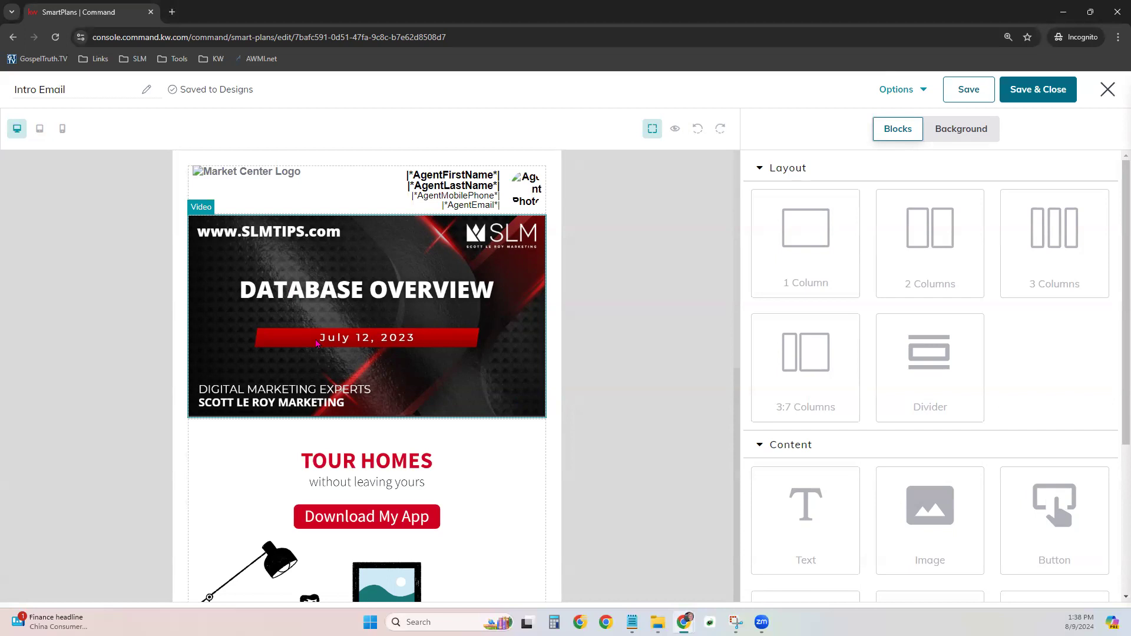
scroll(316, 344, down, 2)
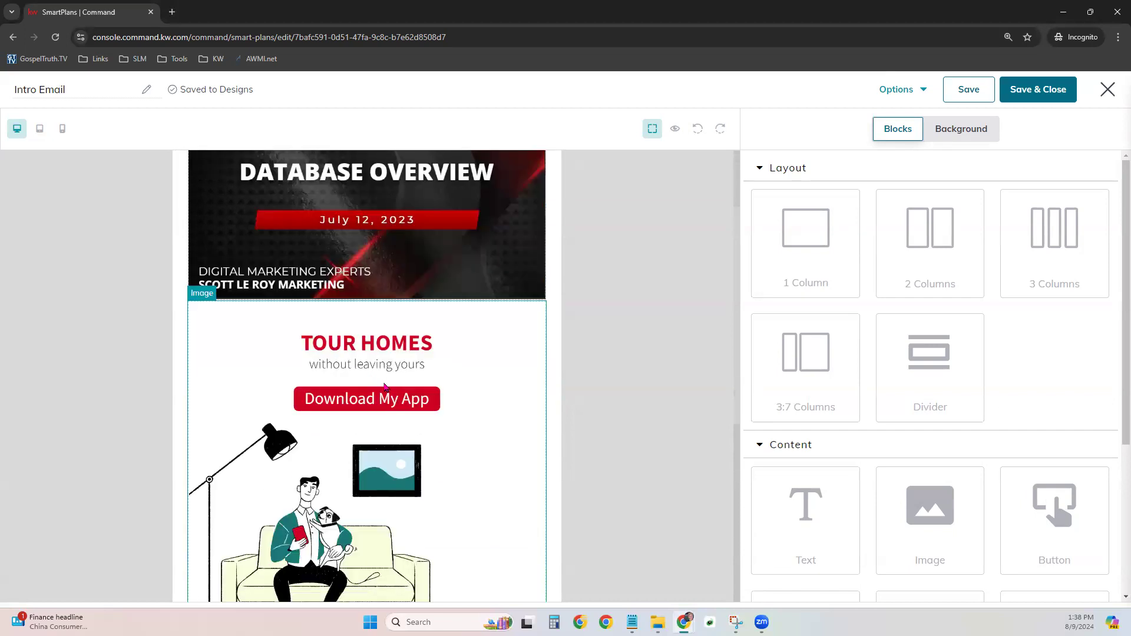
scroll(498, 464, down, 1)
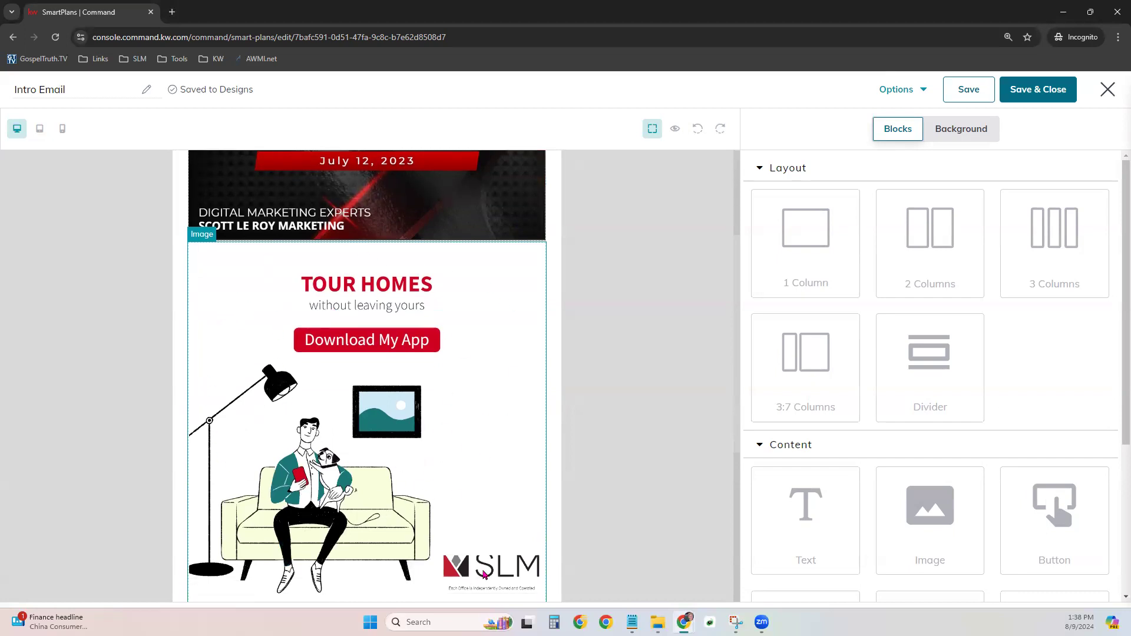
scroll(467, 351, down, 1)
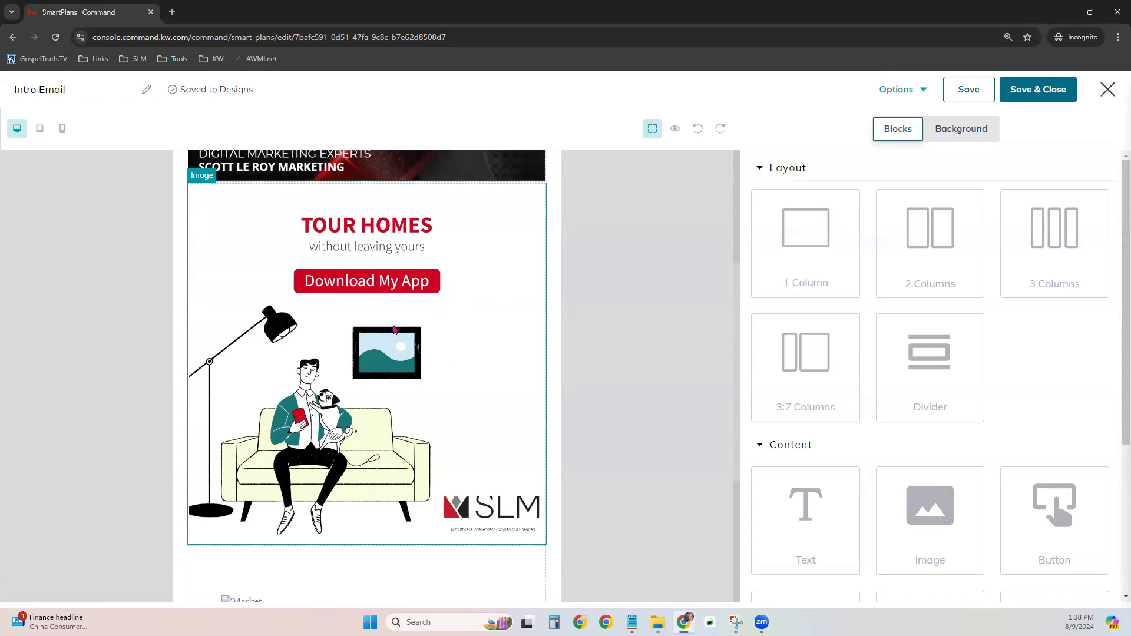
scroll(394, 330, down, 4)
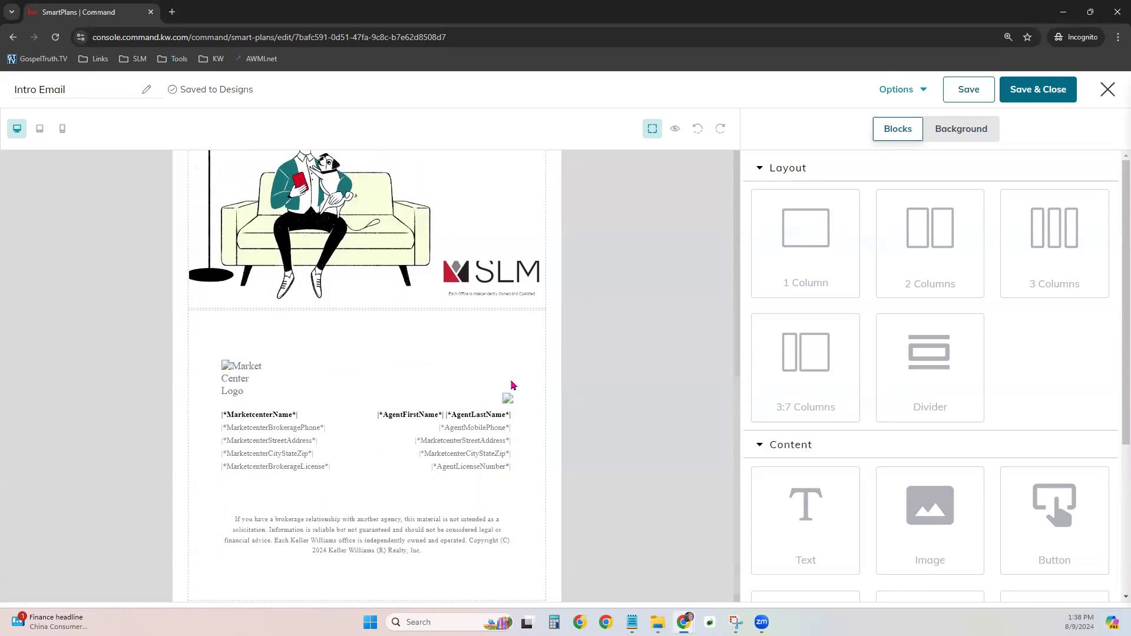
scroll(512, 384, up, 5)
scroll(511, 384, up, 3)
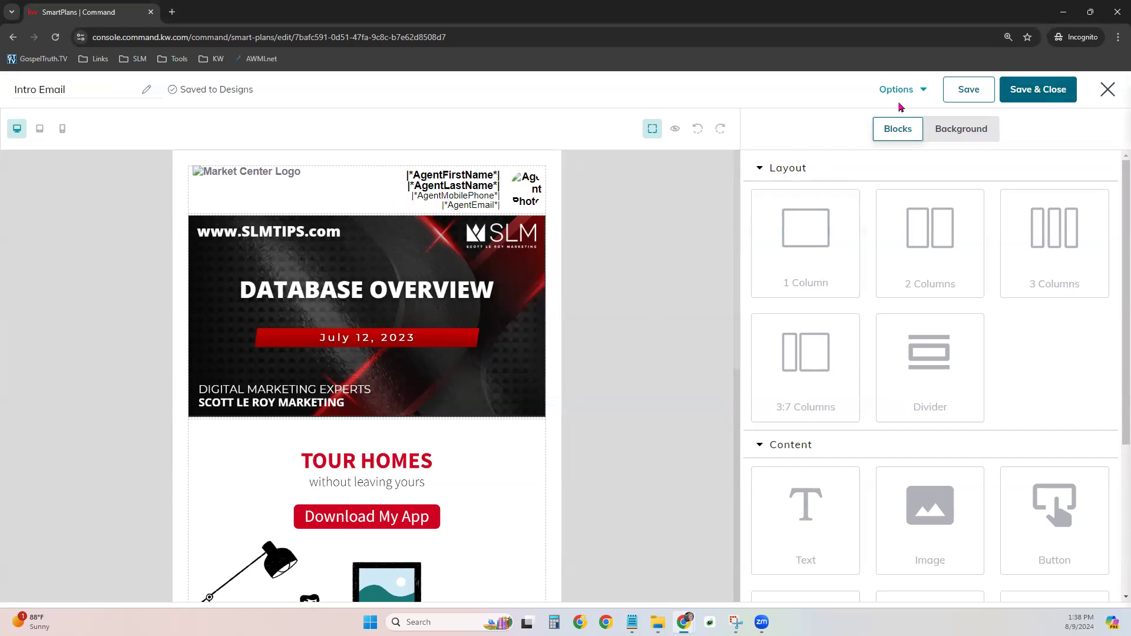
click(1025, 88)
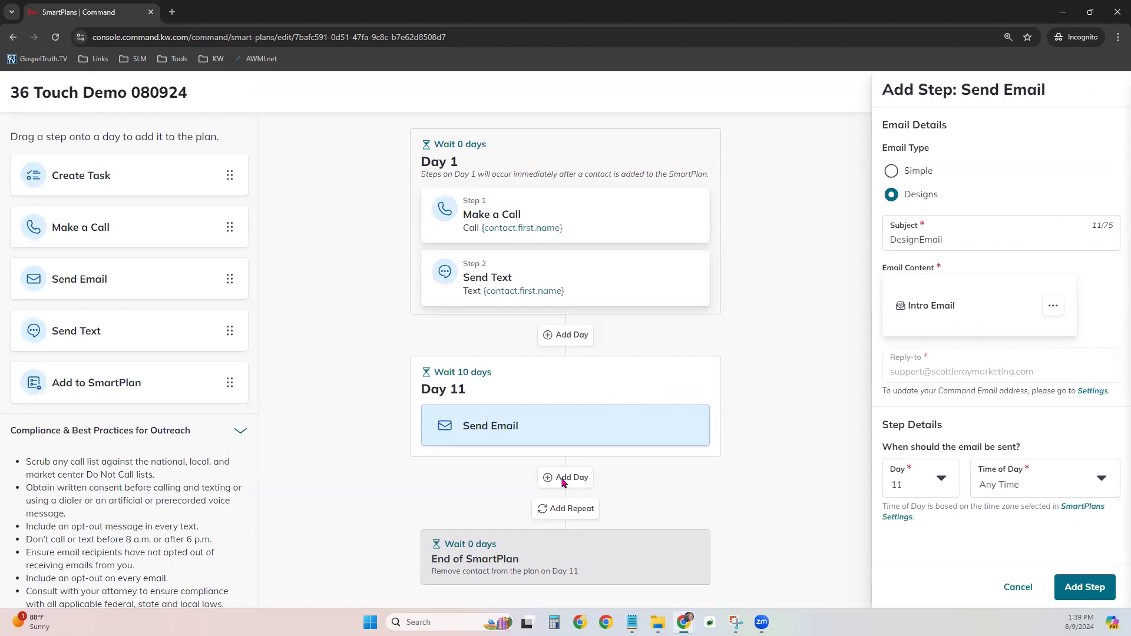
click(1092, 594)
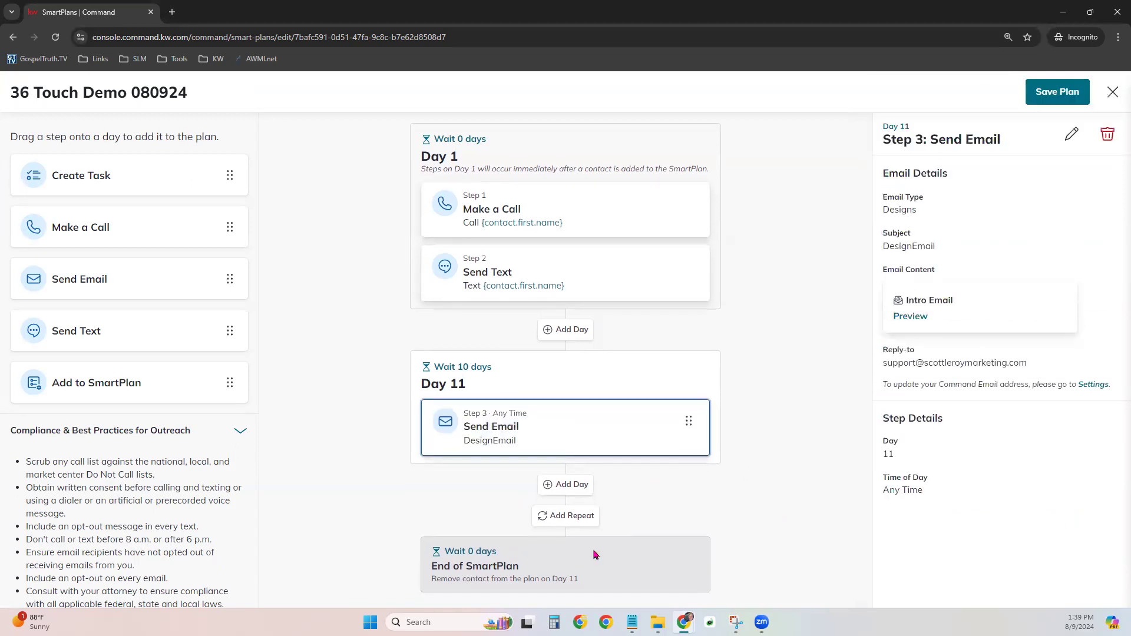
- Add a new day after Day 11 and set its delay to 10 days
click(569, 486)
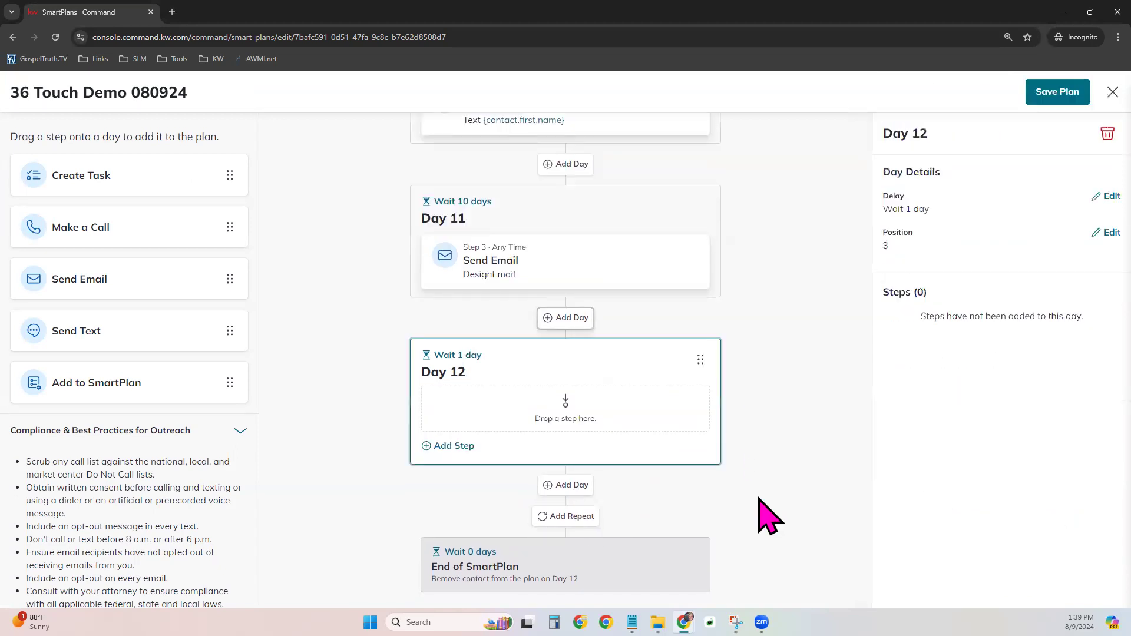
click(466, 356)
click(557, 391)
click(556, 391)
click(556, 392)
click(556, 392)
click(556, 391)
click(556, 391)
click(556, 391)
click(556, 391)
click(557, 391)
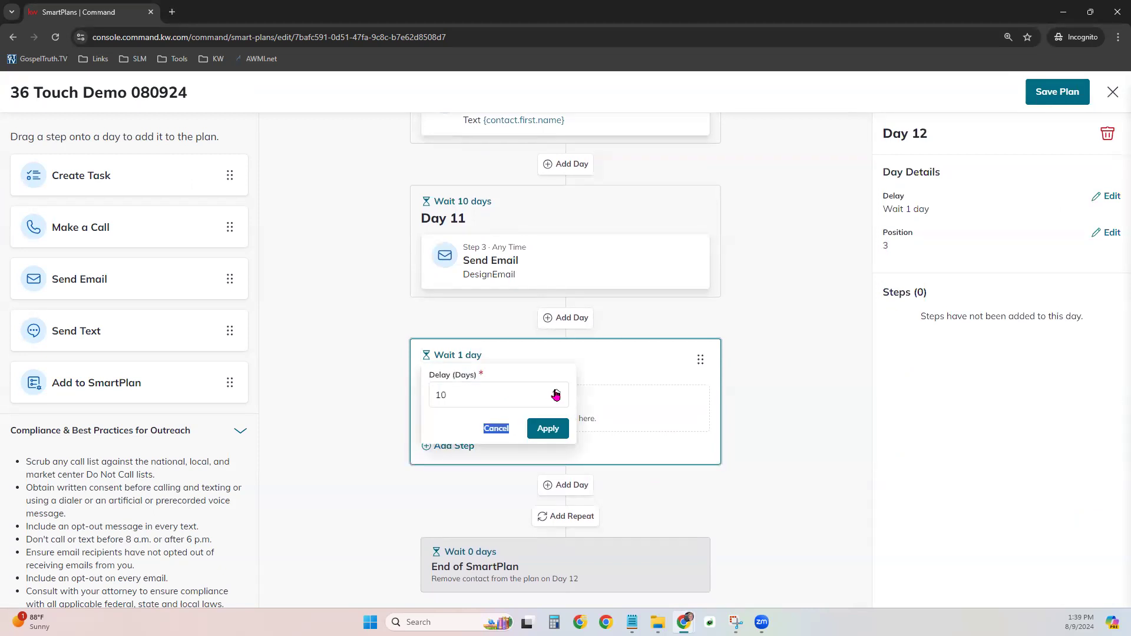
click(548, 430)
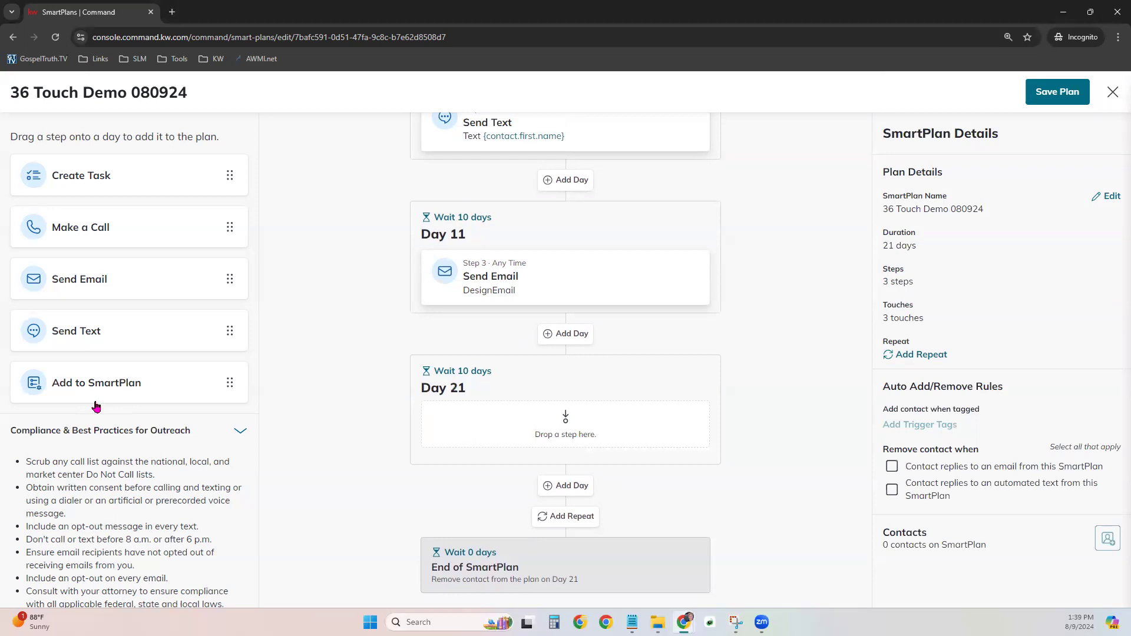
- Add a task to Day 21 named "Interact on Social", described with first name, last name and phone merge tags plus "Check contact profile for social profile link"
drag(106, 172, 495, 414)
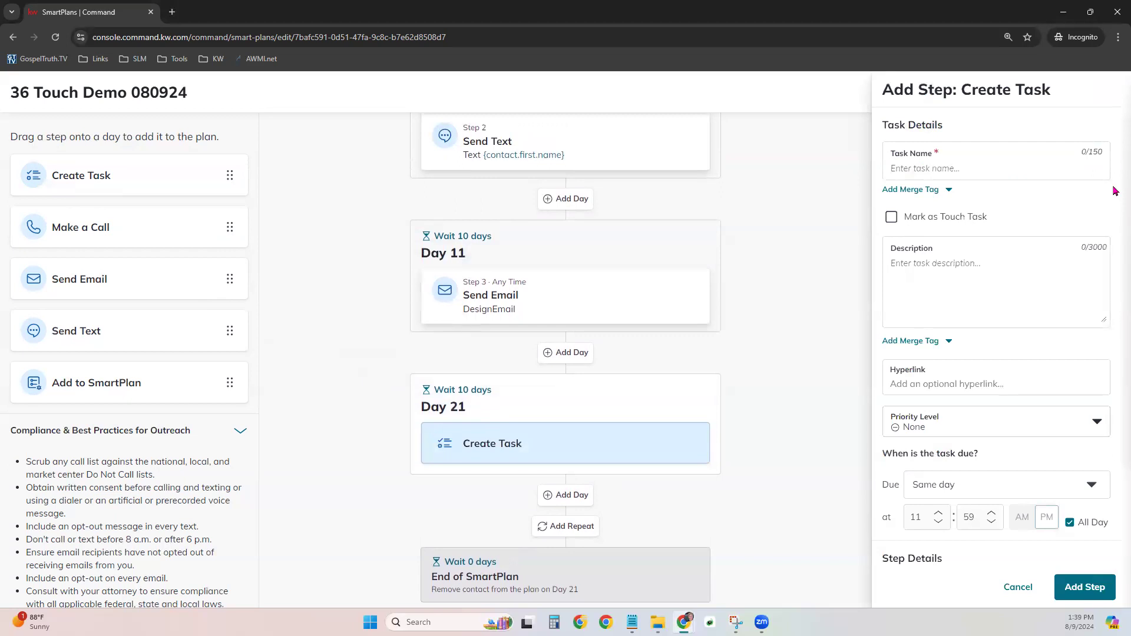
text(Interact on Social)
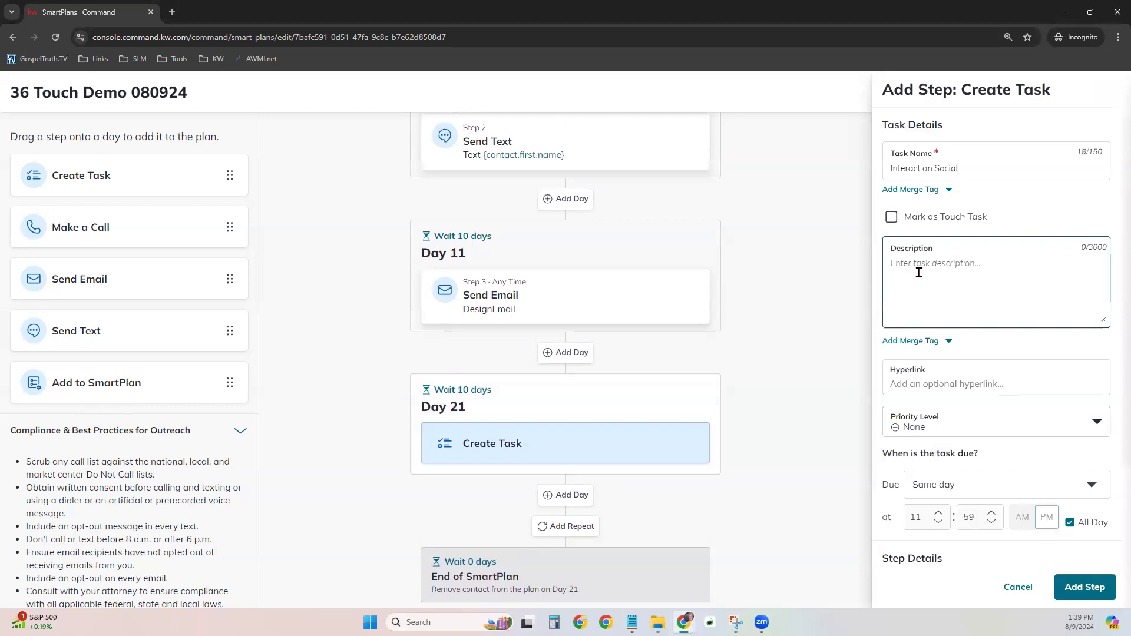
click(919, 341)
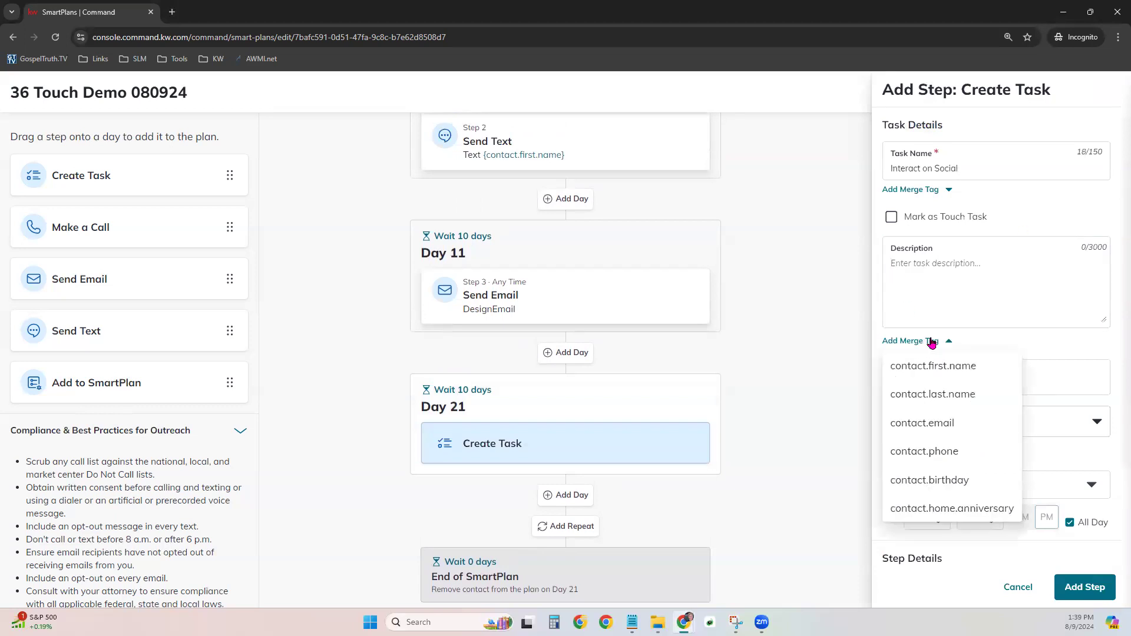
click(1001, 373)
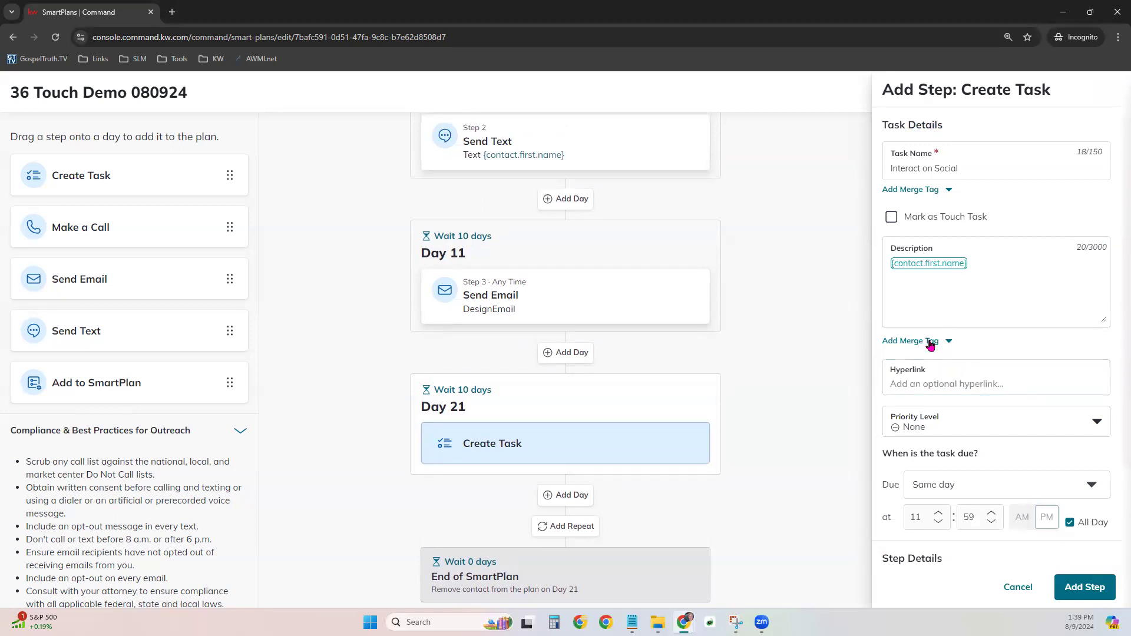
click(928, 341)
click(937, 392)
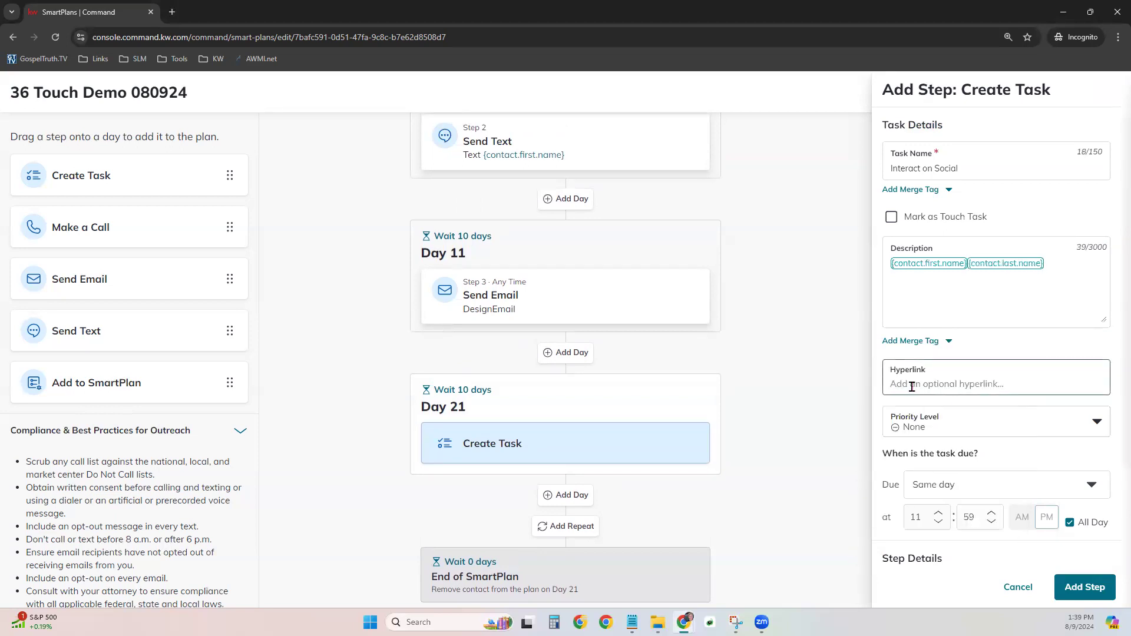
click(905, 341)
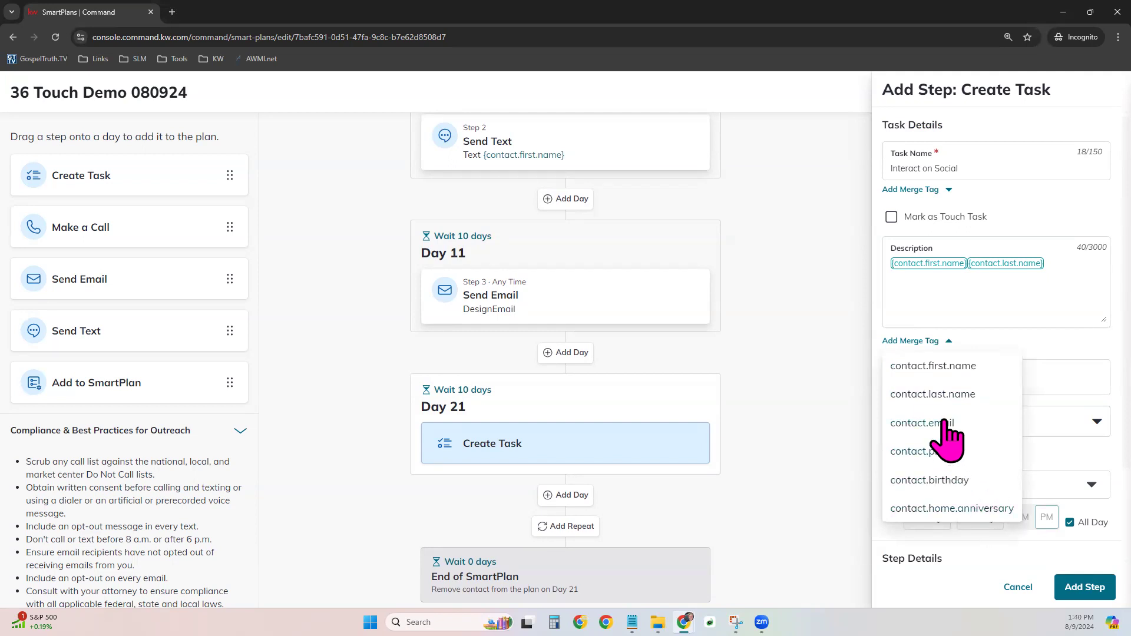
click(945, 451)
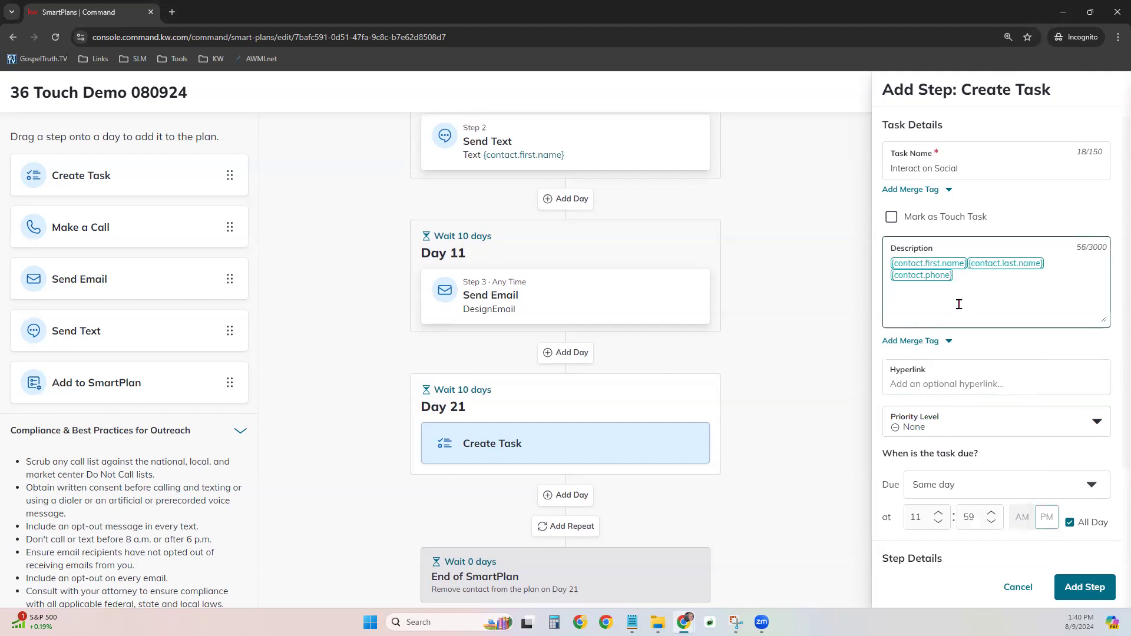
text(Check contact profile for social profile link)
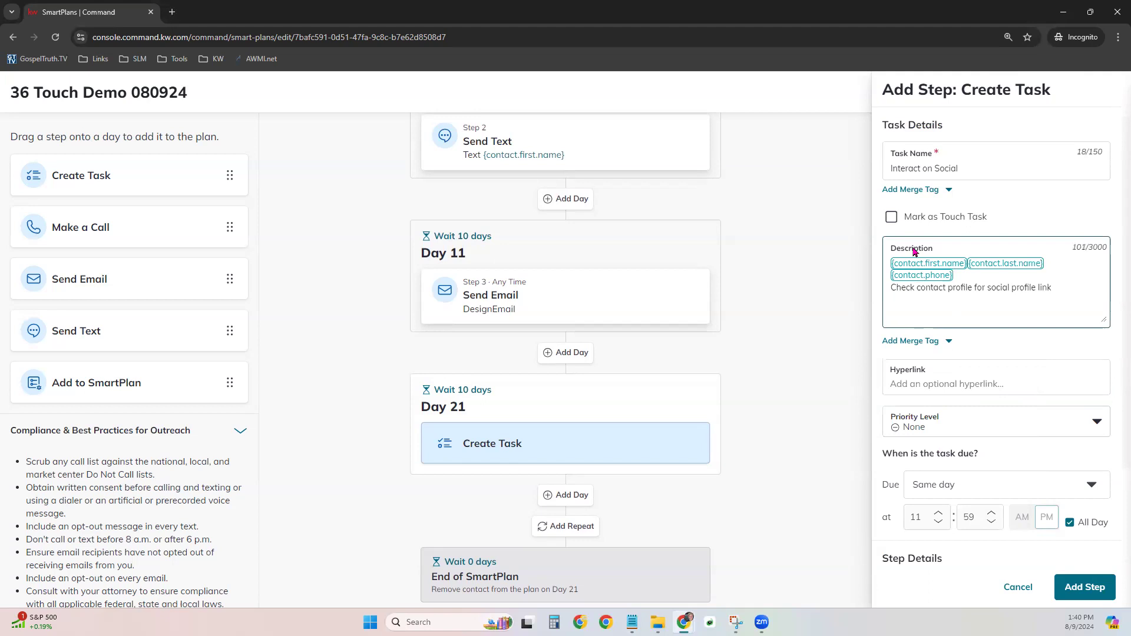
click(931, 311)
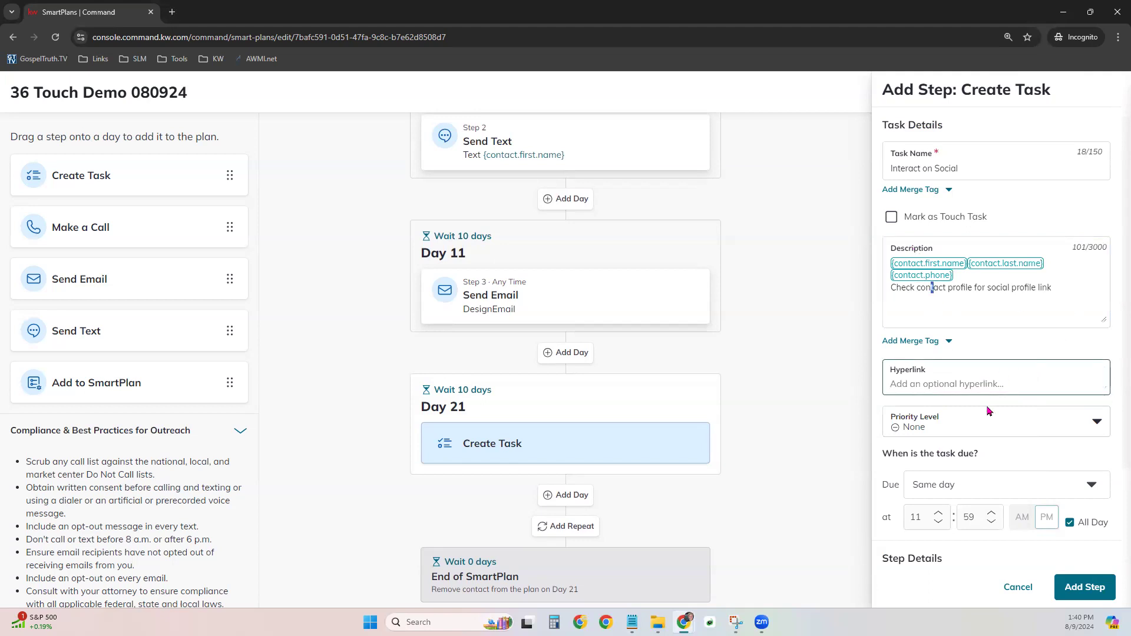
- Set the task's priority to High and time of day to Morning (8:00 AM–12:00 PM), and add the step to the plan
click(996, 430)
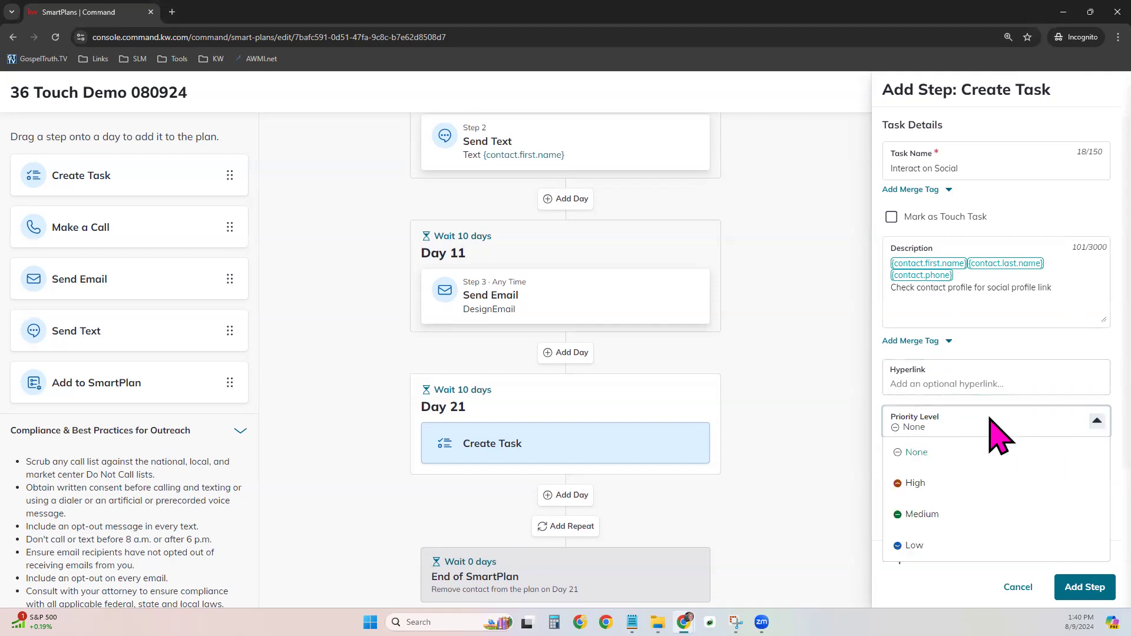
click(950, 480)
scroll(1071, 530, down, 2)
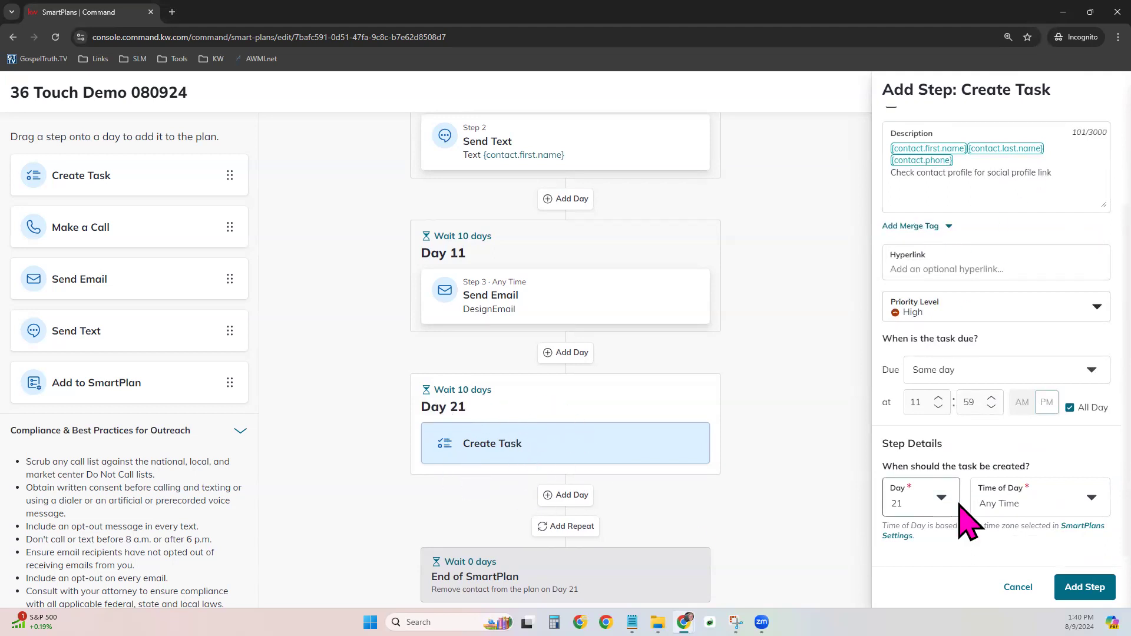
click(1081, 501)
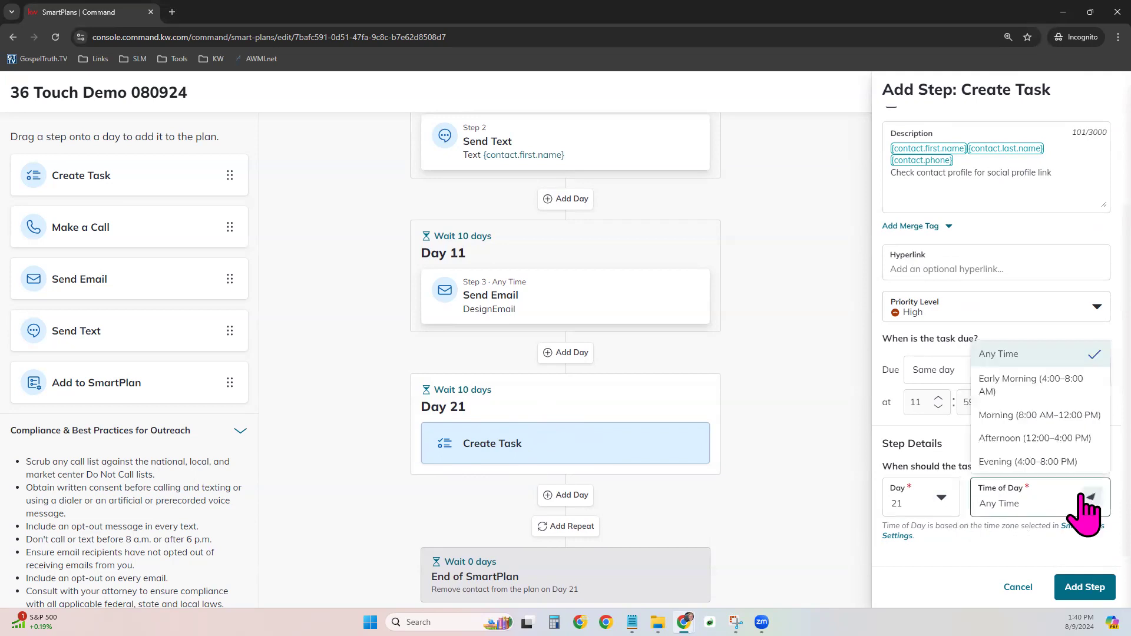
click(1061, 422)
click(1086, 589)
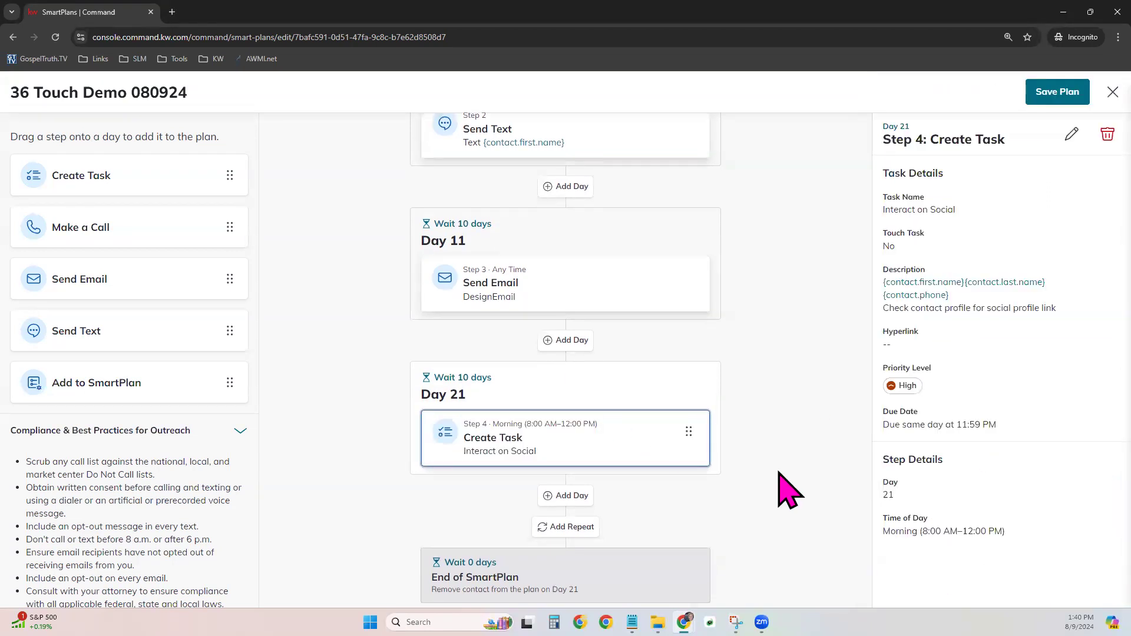
- Switch to the 36 Touch SmartPlan Monthly Activities PDF, examine the Month 1 and Month 2 activities and delays, and move the document out of the way
scroll(786, 489, up, 3)
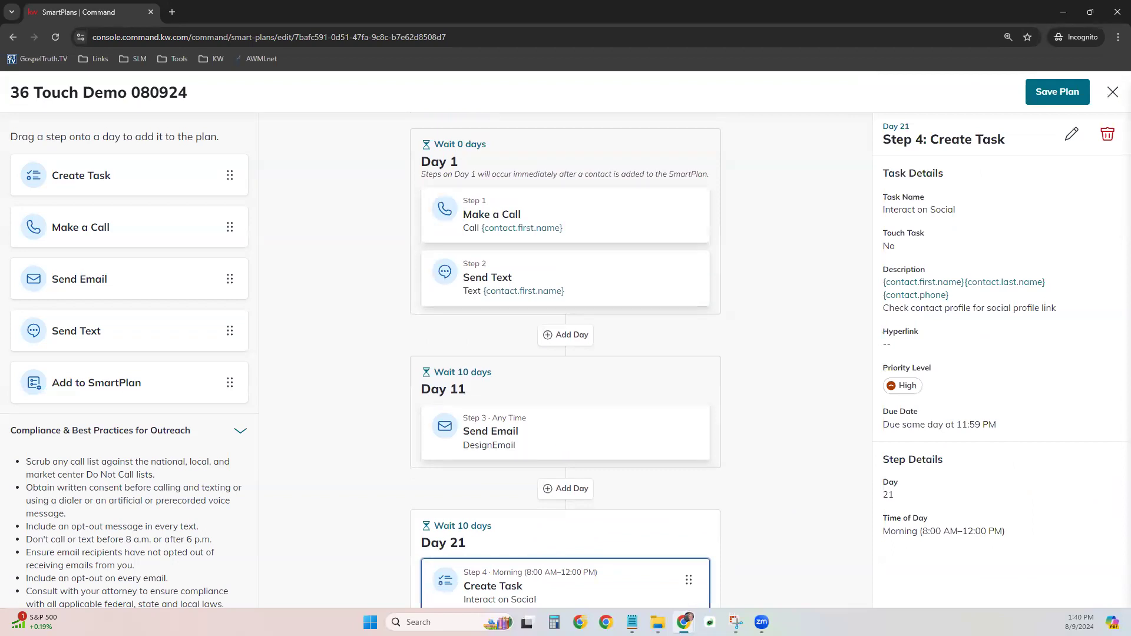
key(alt+Tab)
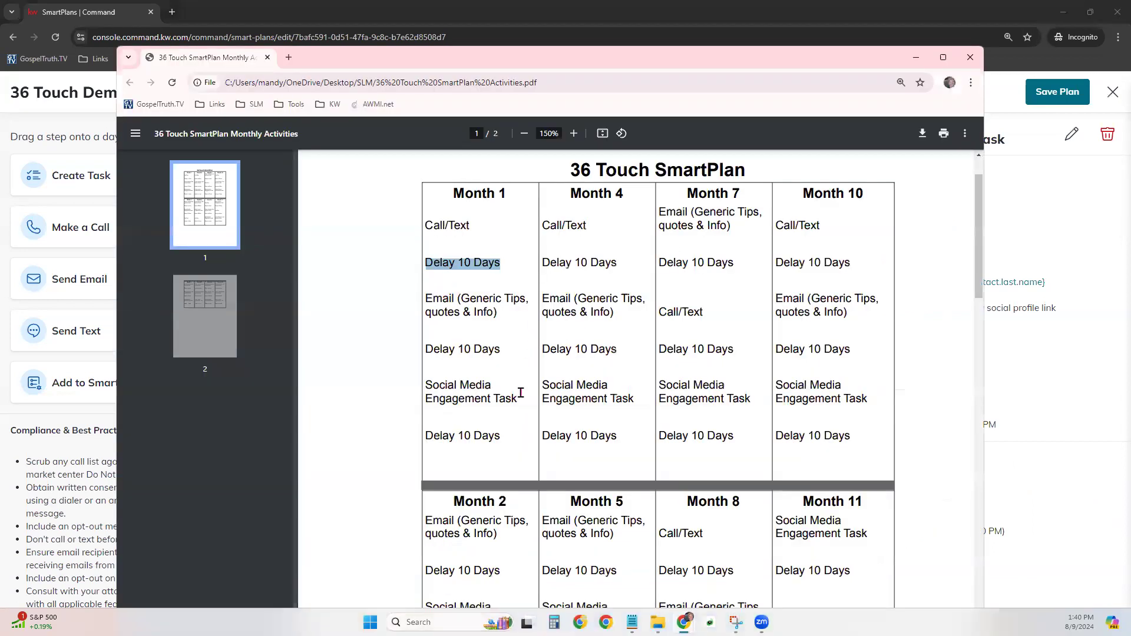
drag(504, 195, 440, 195)
scroll(503, 430, down, 3)
scroll(506, 424, down, 3)
scroll(508, 419, up, 1)
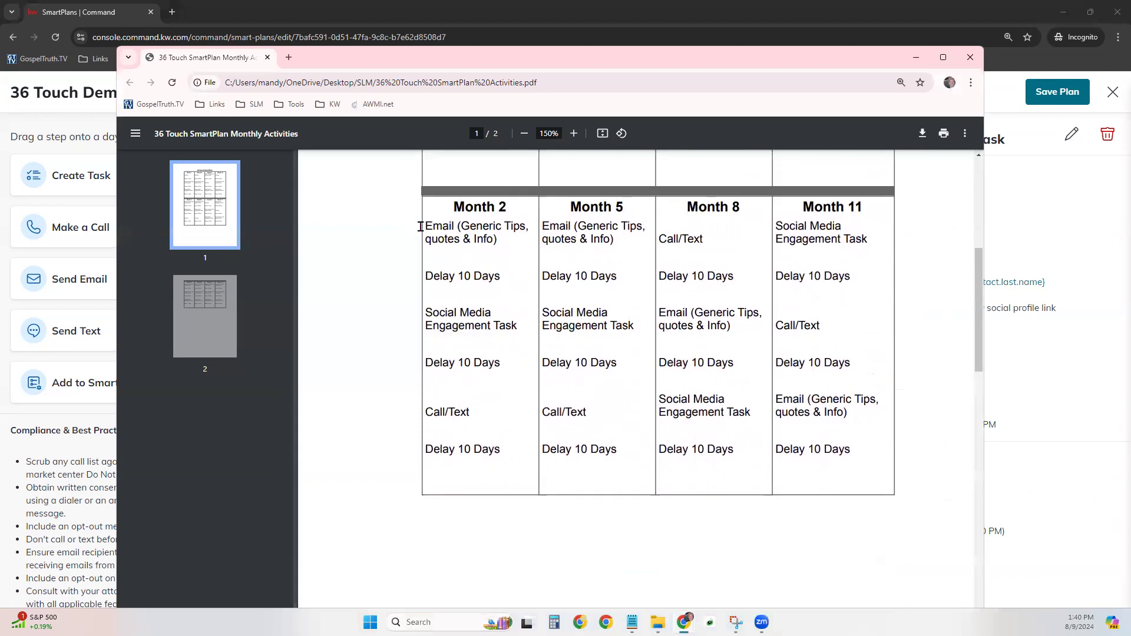
drag(424, 226, 499, 237)
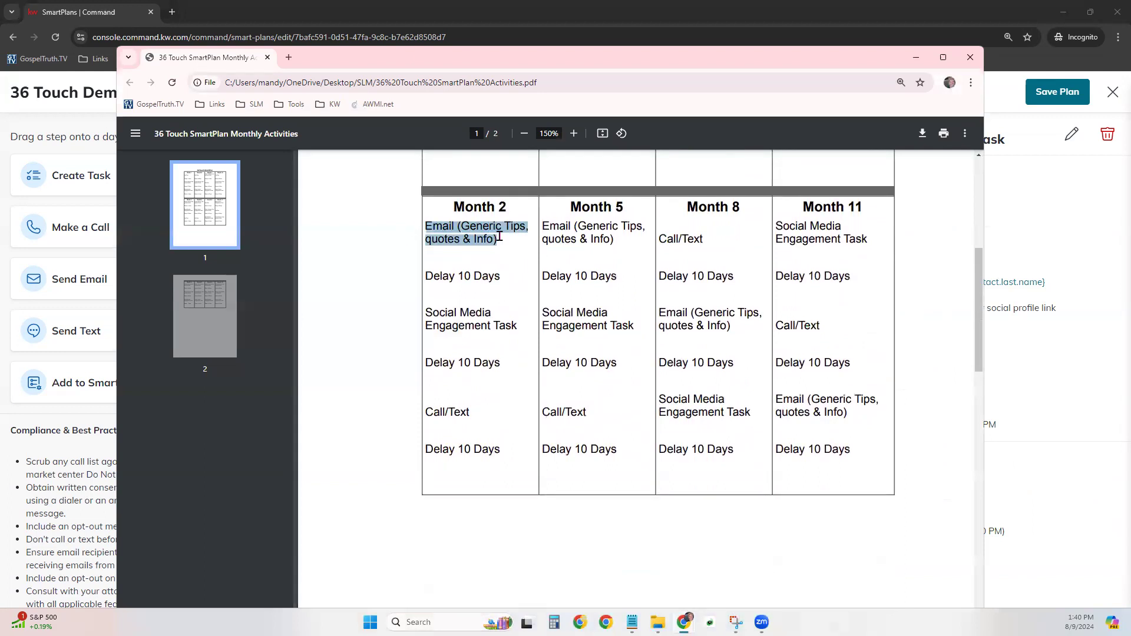
click(491, 347)
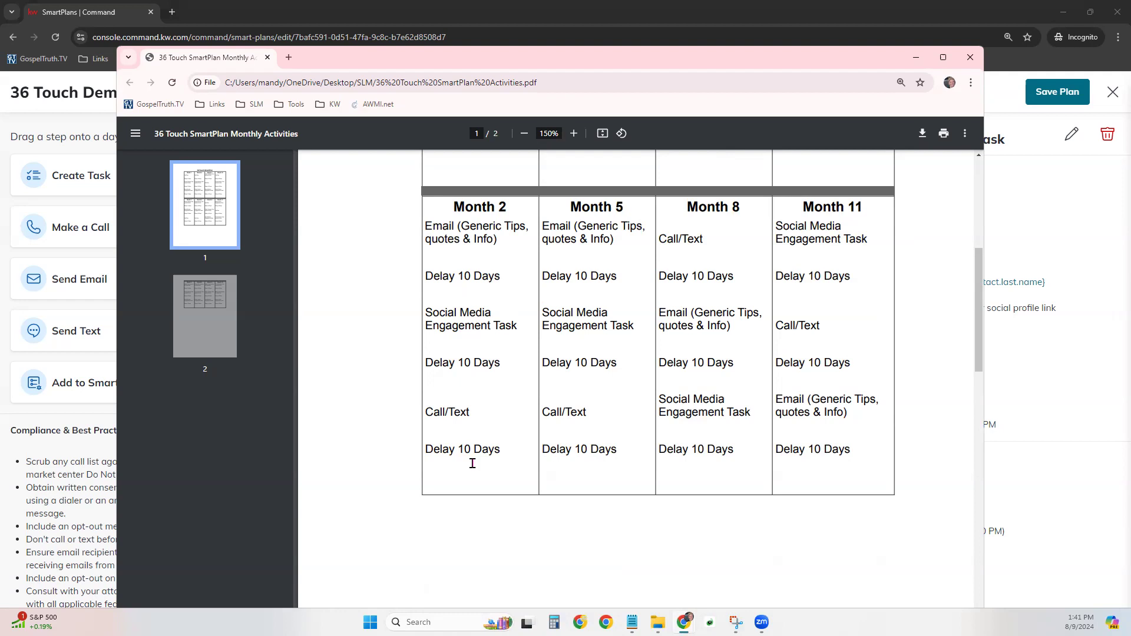
scroll(472, 463, up, 6)
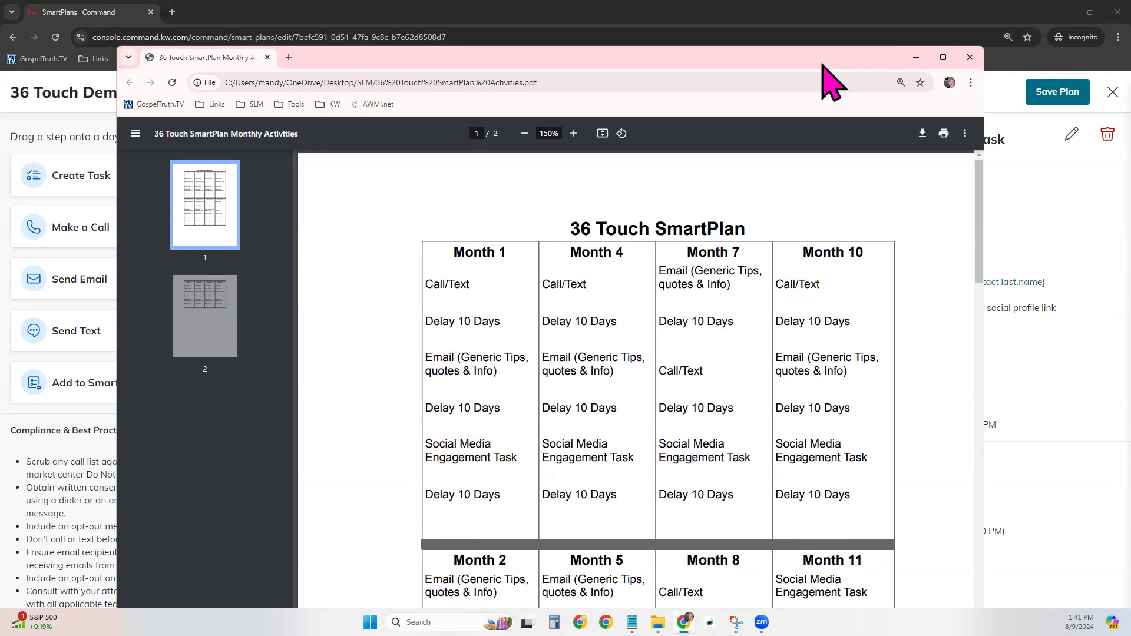
drag(823, 65, 1130, 65)
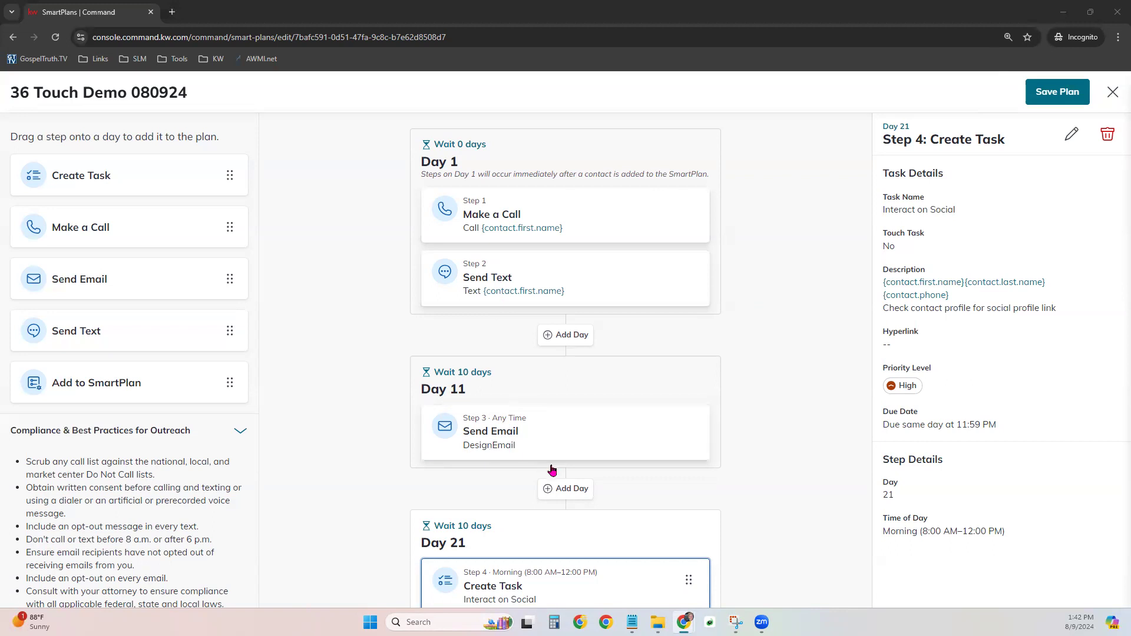
- Add a new day after Day 21 and place an Add to SmartPlan step on it
scroll(553, 470, down, 3)
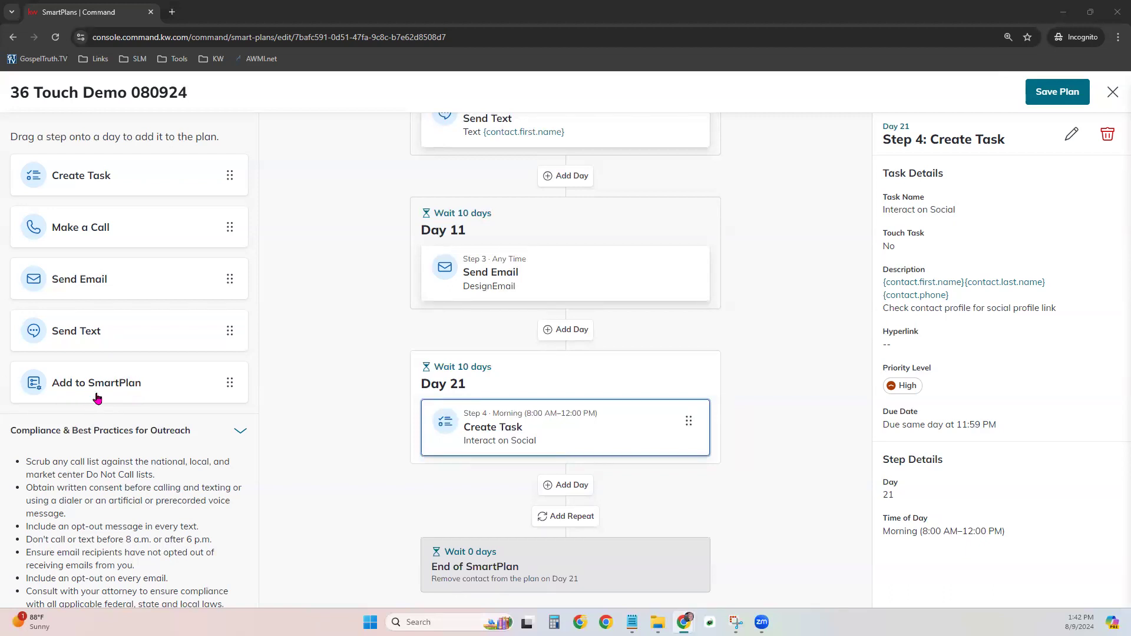
click(564, 487)
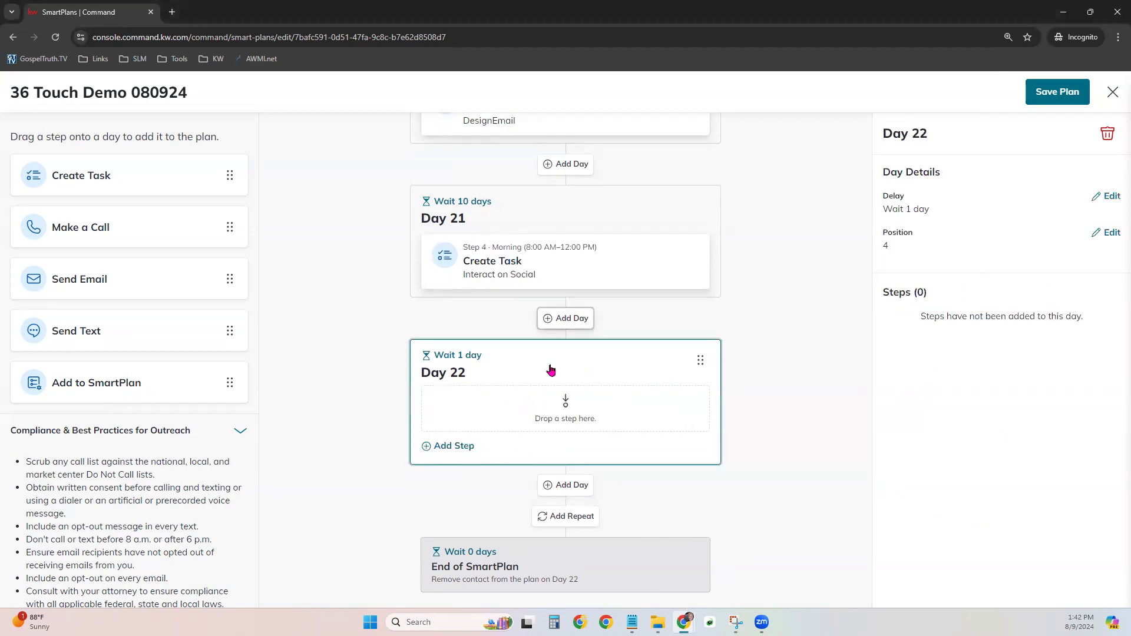
drag(84, 383, 525, 419)
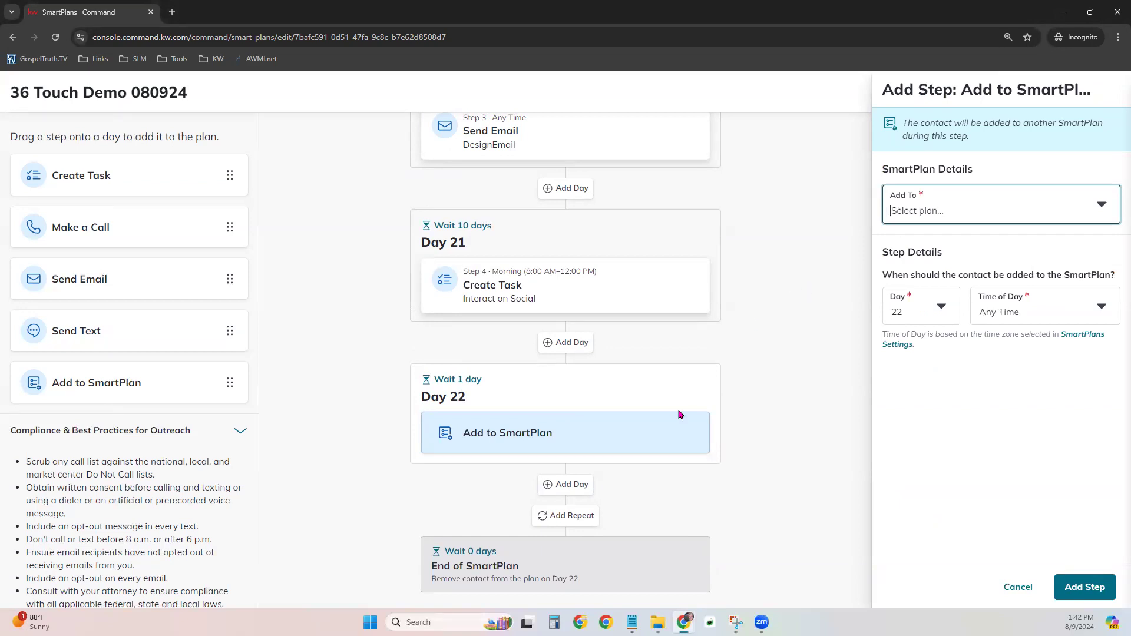
- Find and choose MNN Monthly Neighborhood Nurture as the SmartPlan contacts are added to, and add the step to Day 22
click(1044, 210)
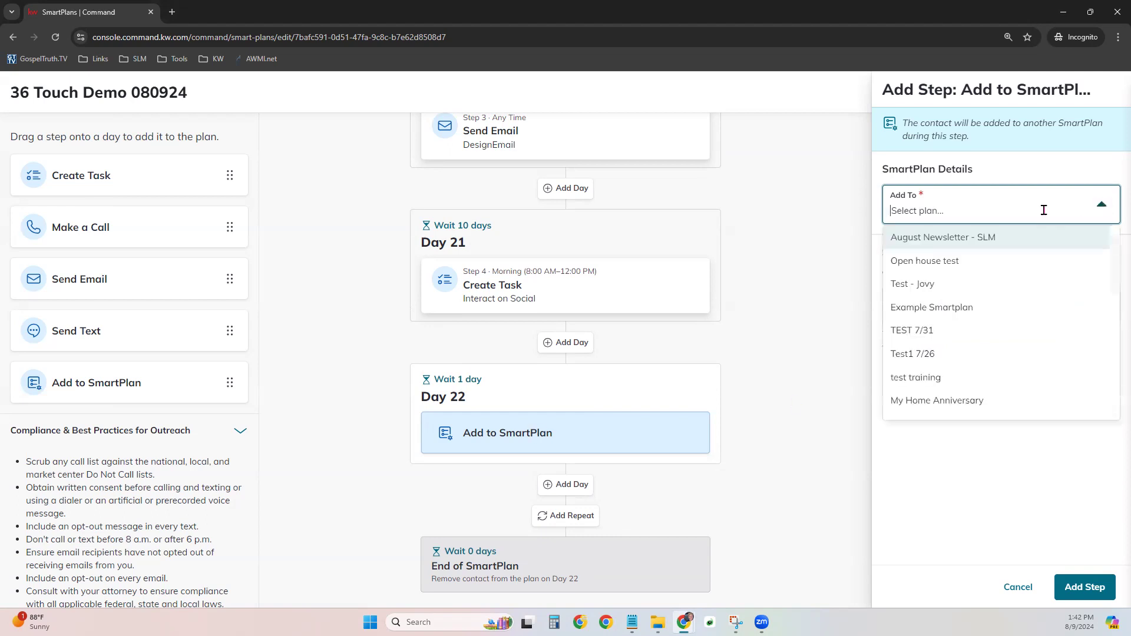
text(mon)
key(BackSpace)
key(BackSpace)
key(BackSpace)
text(nigh)
key(BackSpace)
key(BackSpace)
key(BackSpace)
text(ei)
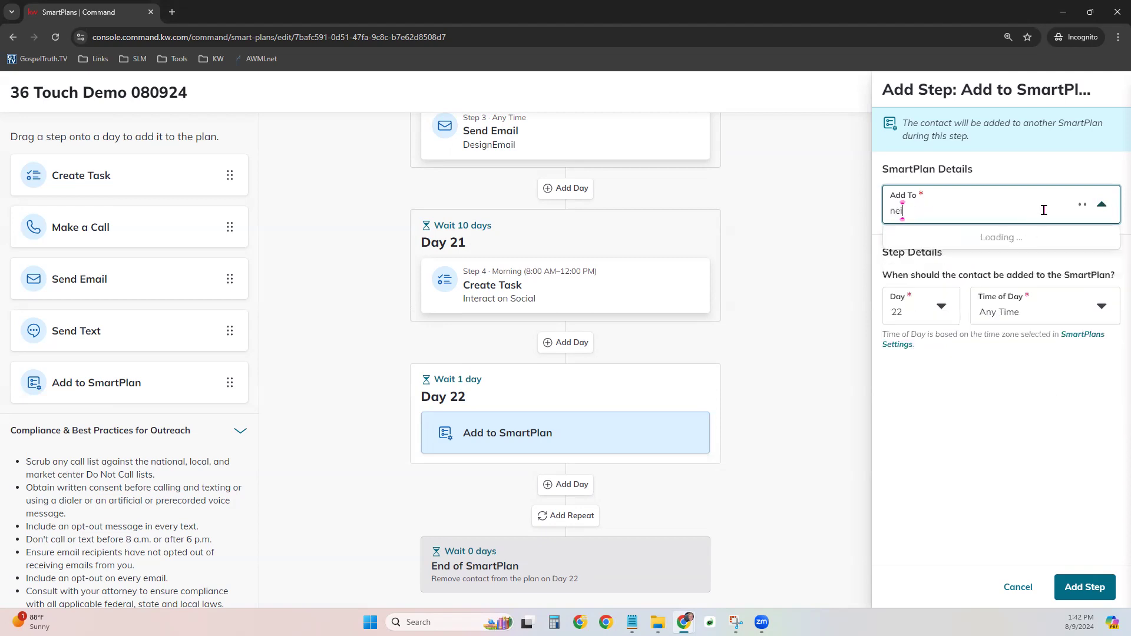
text(gh)
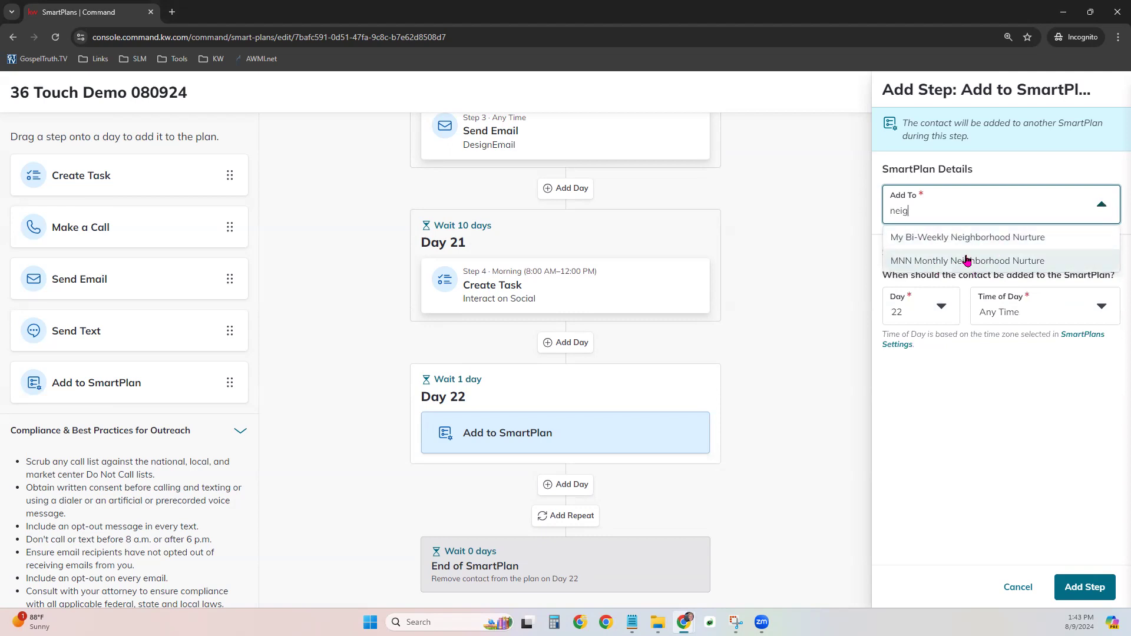
click(967, 261)
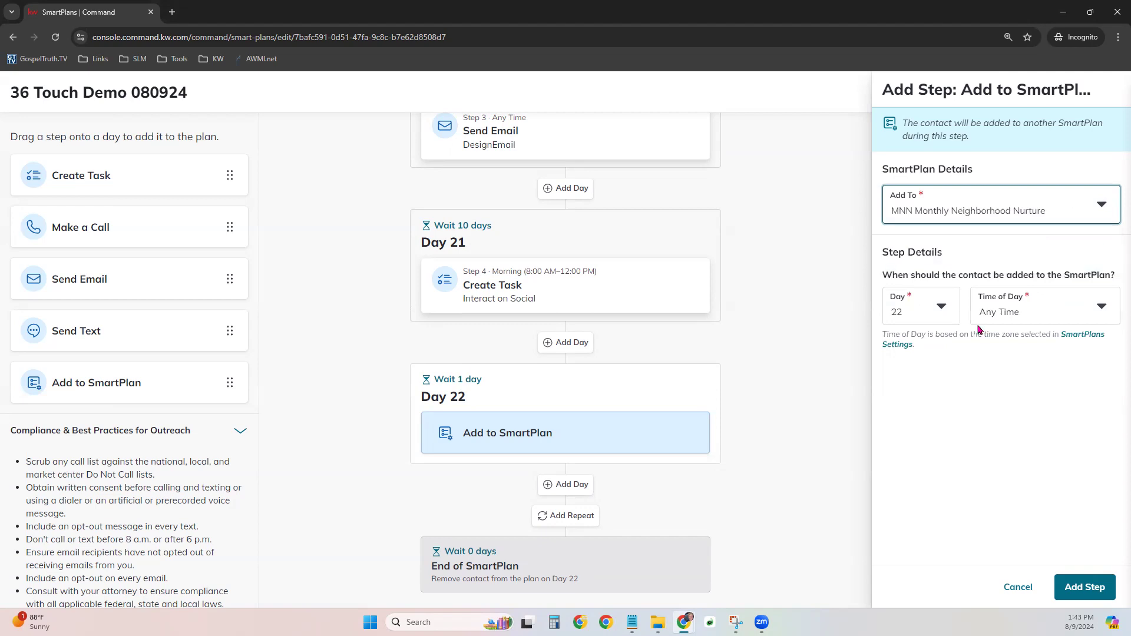
click(1071, 582)
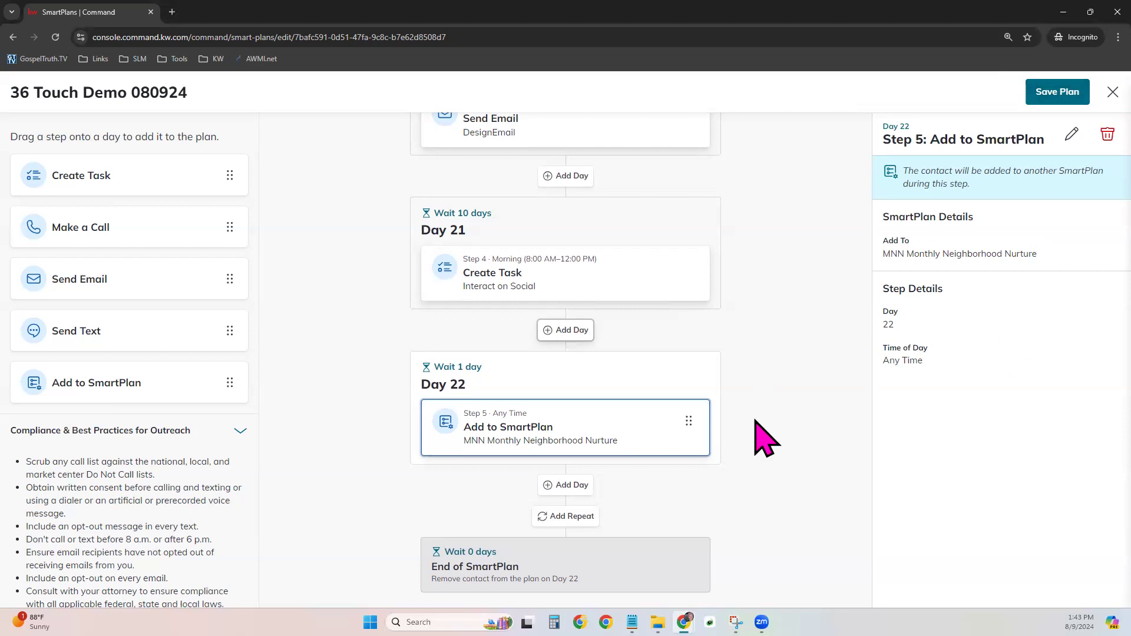
- Show the overall SmartPlan details with the auto add/remove rules, and save the plan
scroll(766, 436, up, 5)
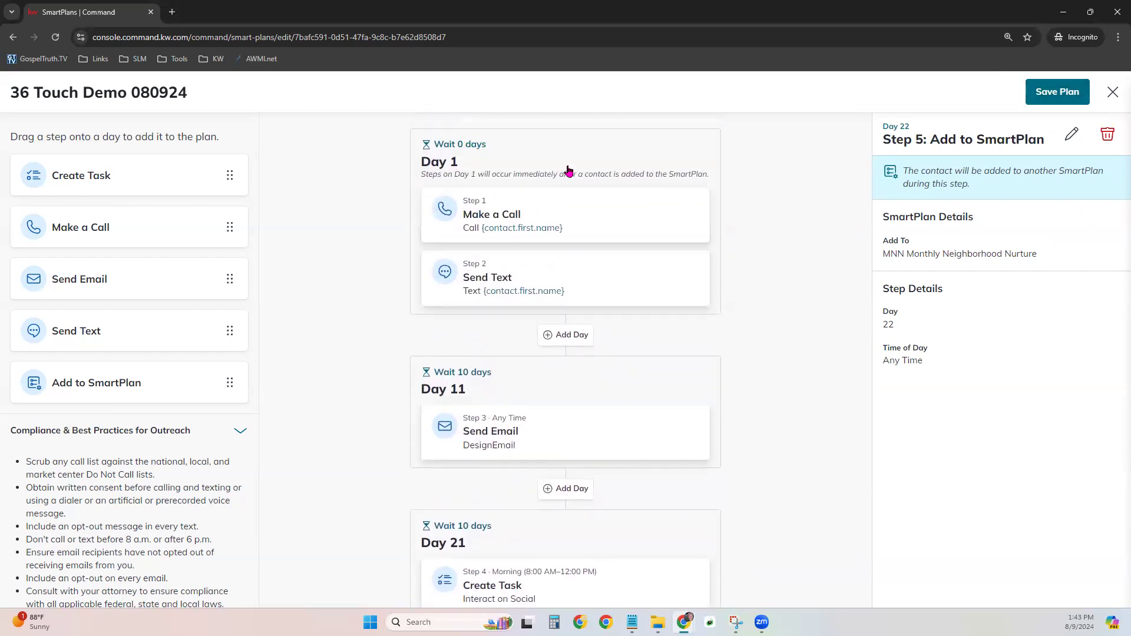
click(558, 169)
click(563, 166)
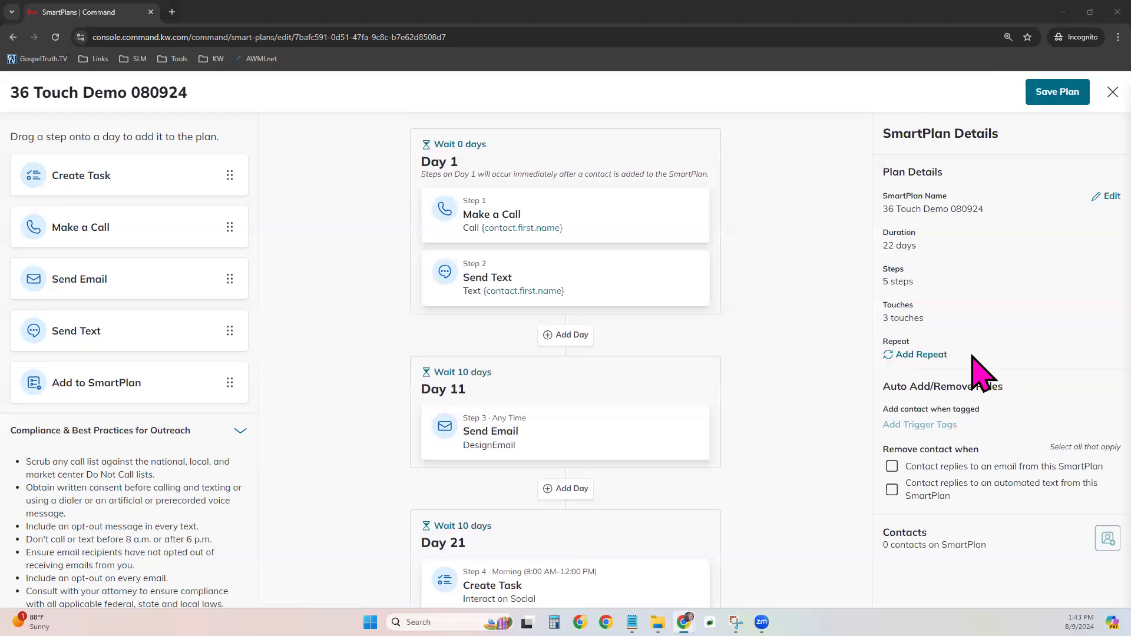
mouse_move(925, 425)
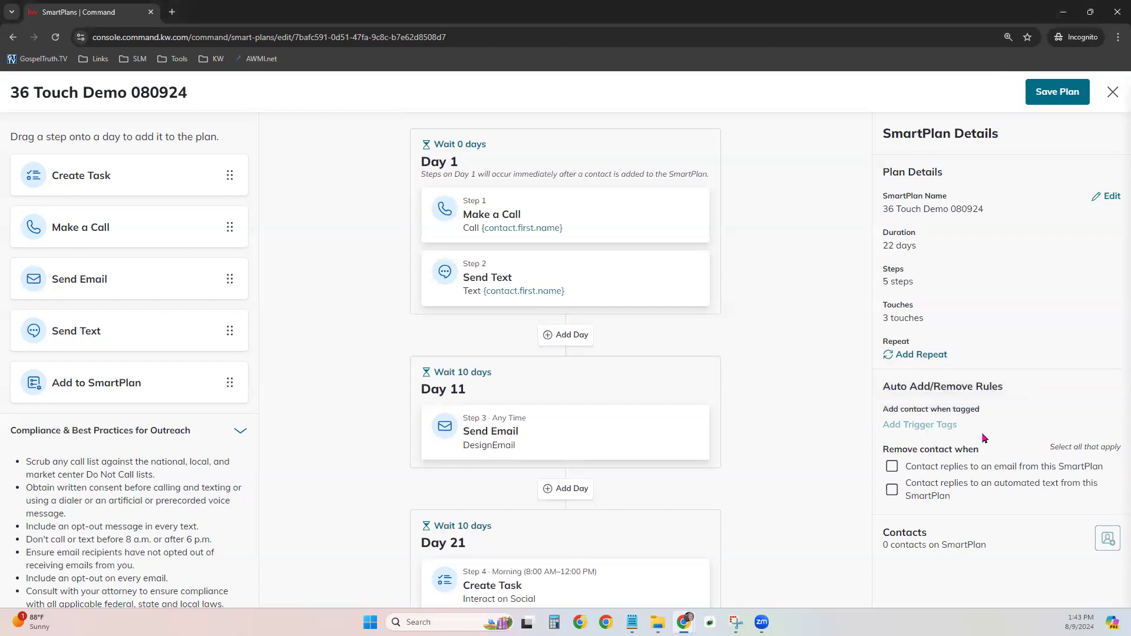
click(1047, 95)
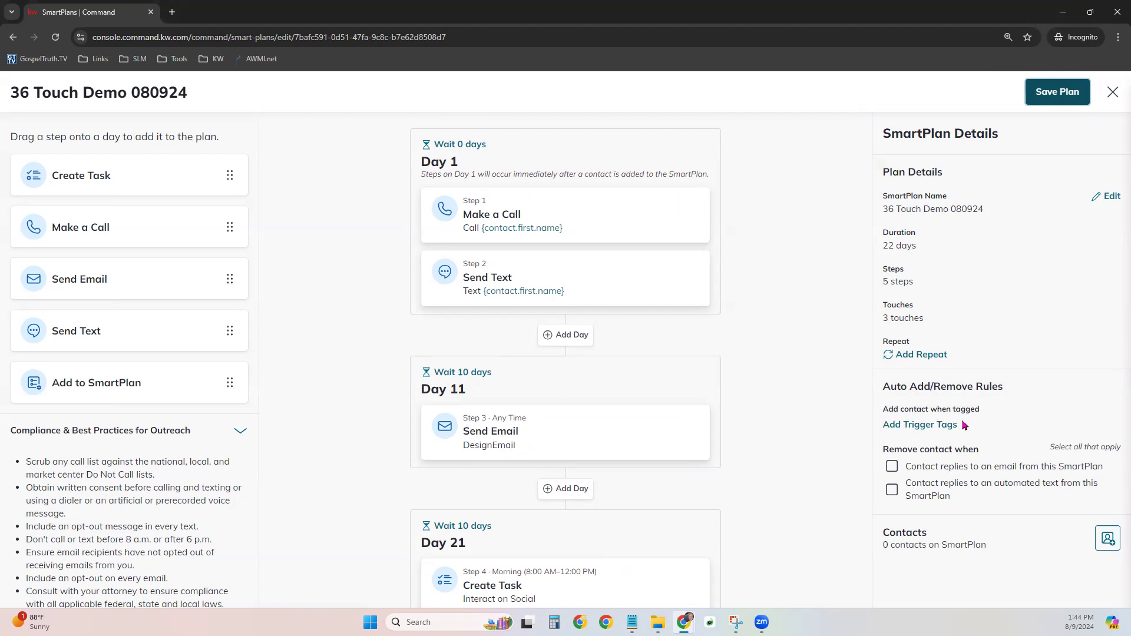
- Open the trigger tags for automatically adding contacts, search them for 36 Touch, and clear the search
click(926, 426)
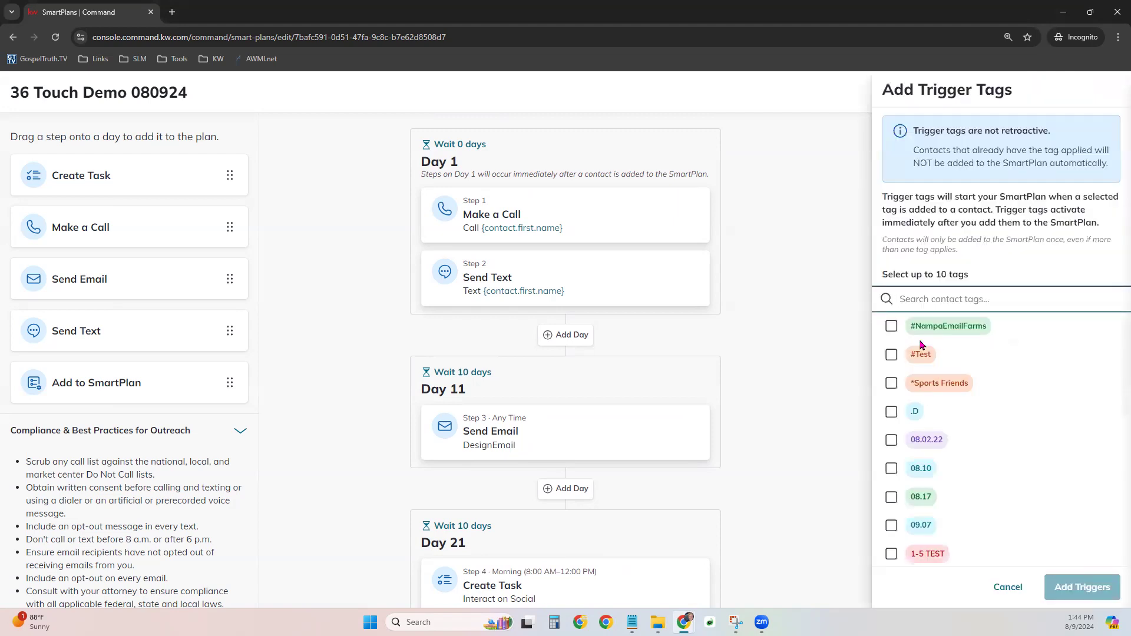
text(36 Touch)
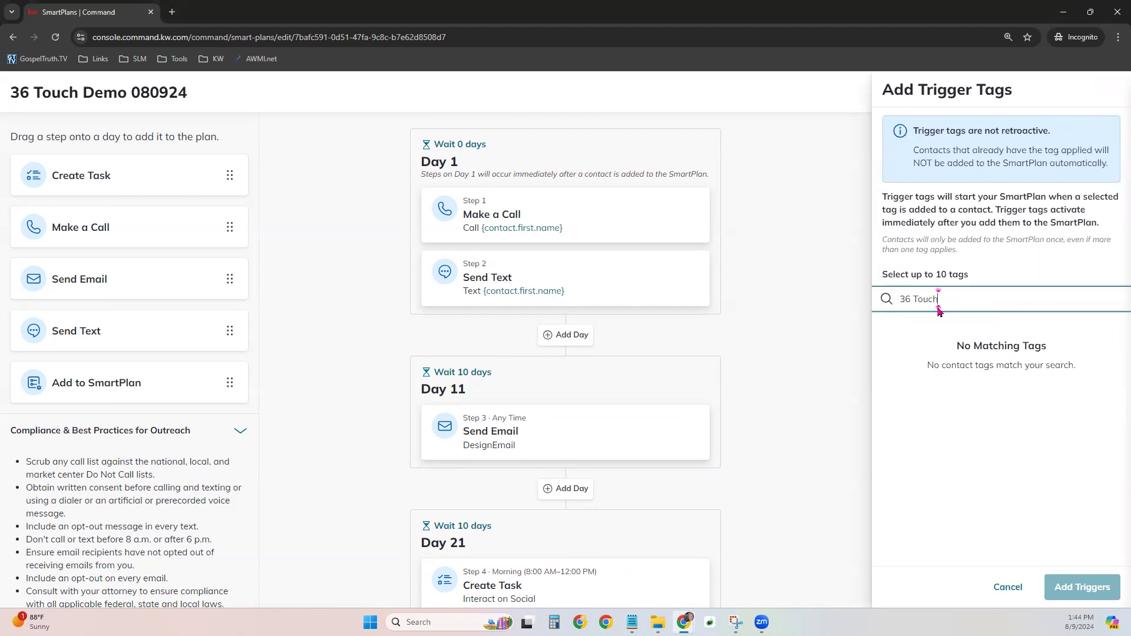
key(BackSpace)
key(BackSpace)
key(BackSpace)
key(BackSpace)
key(BackSpace)
key(BackSpace)
key(BackSpace)
key(BackSpace)
- Search the contact tags for Lead and add the first lead tag as the SmartPlan's trigger
text(Lead)
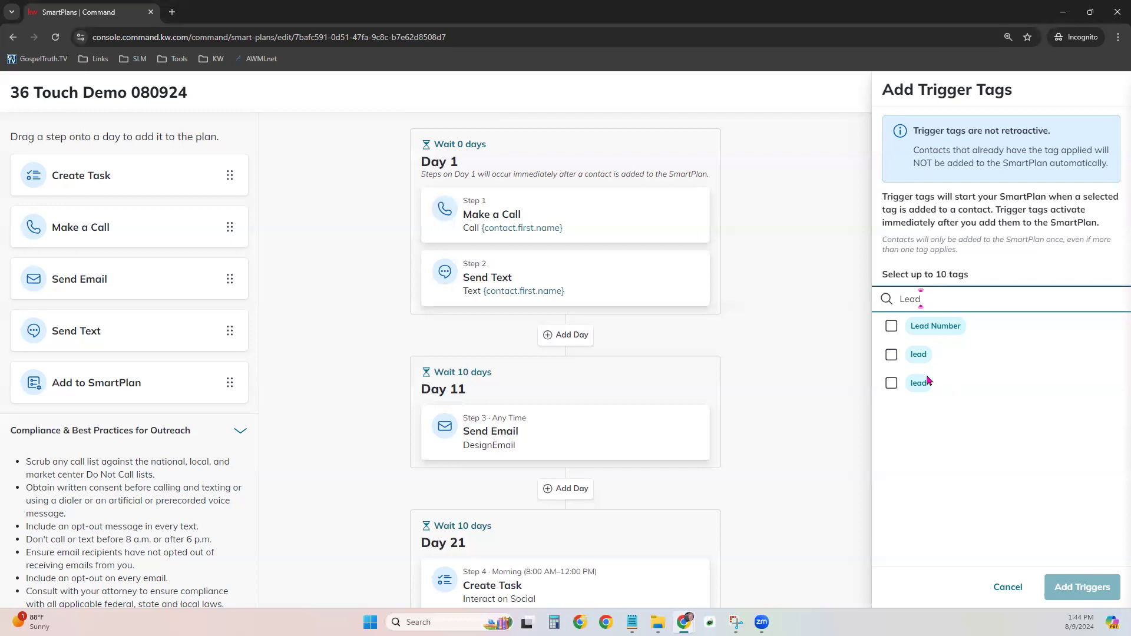
click(891, 355)
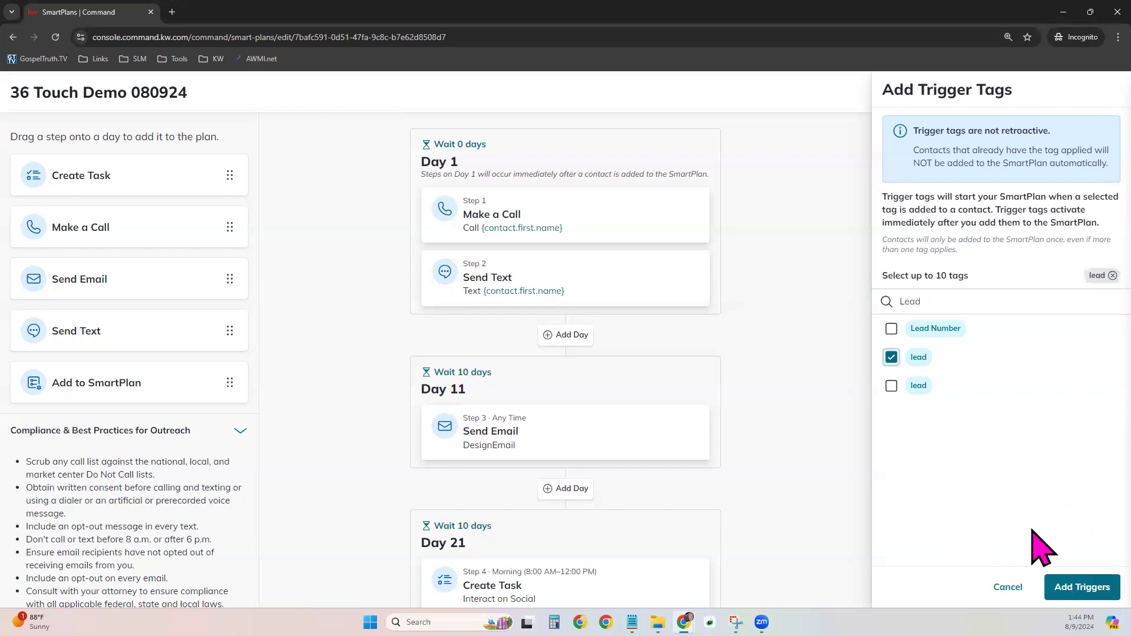
click(1073, 589)
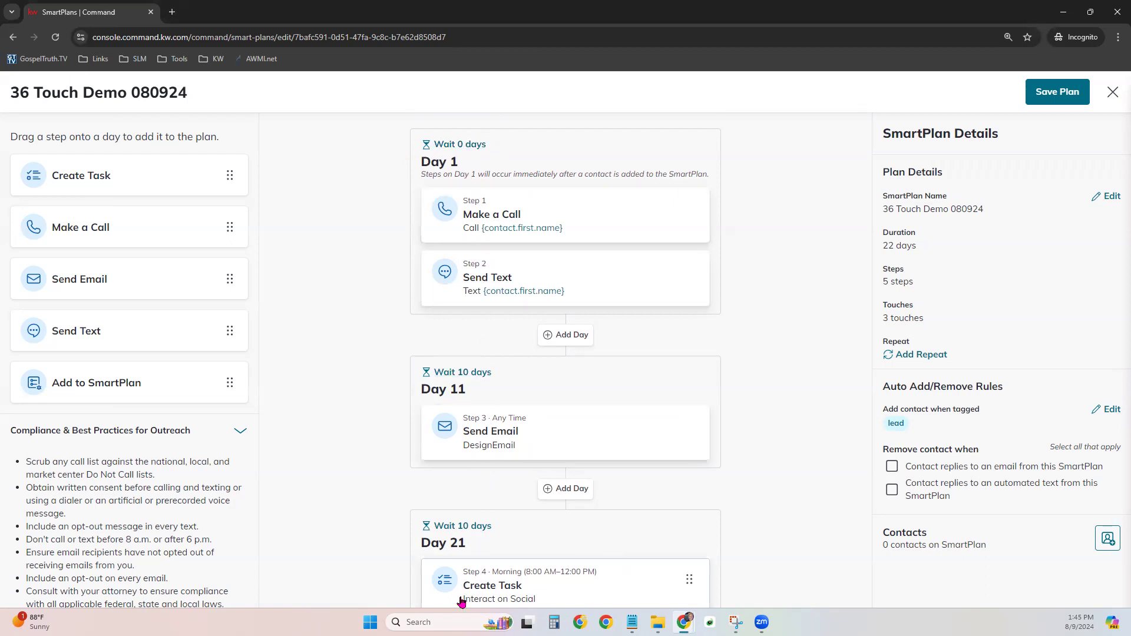
- Remove the lead tag from the SmartPlan's trigger tags and apply the change
click(1107, 409)
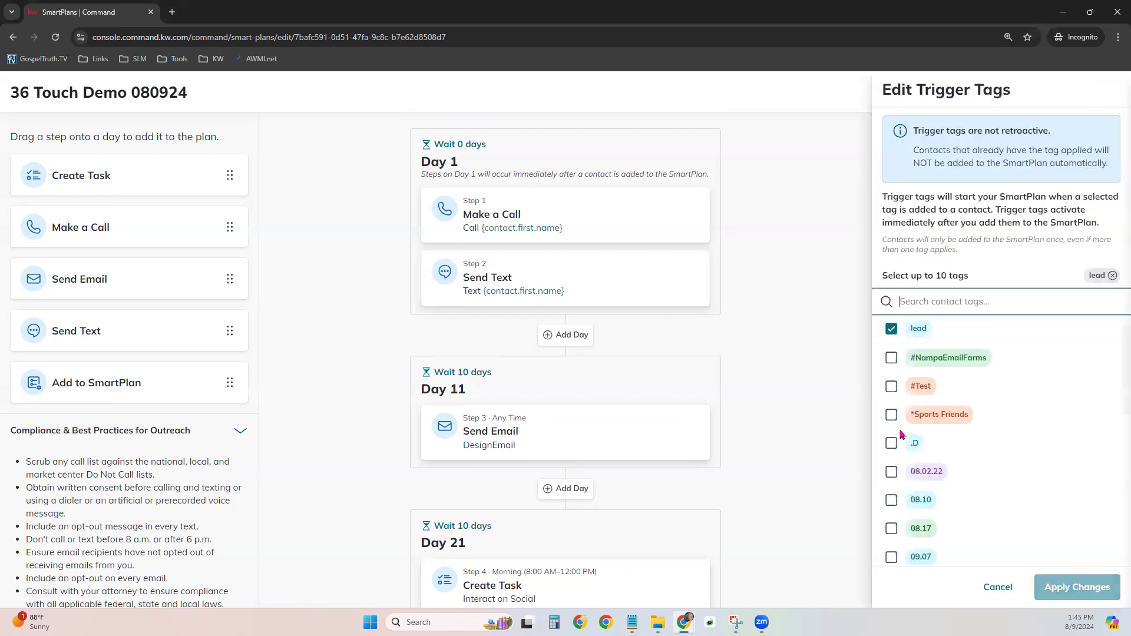
click(893, 329)
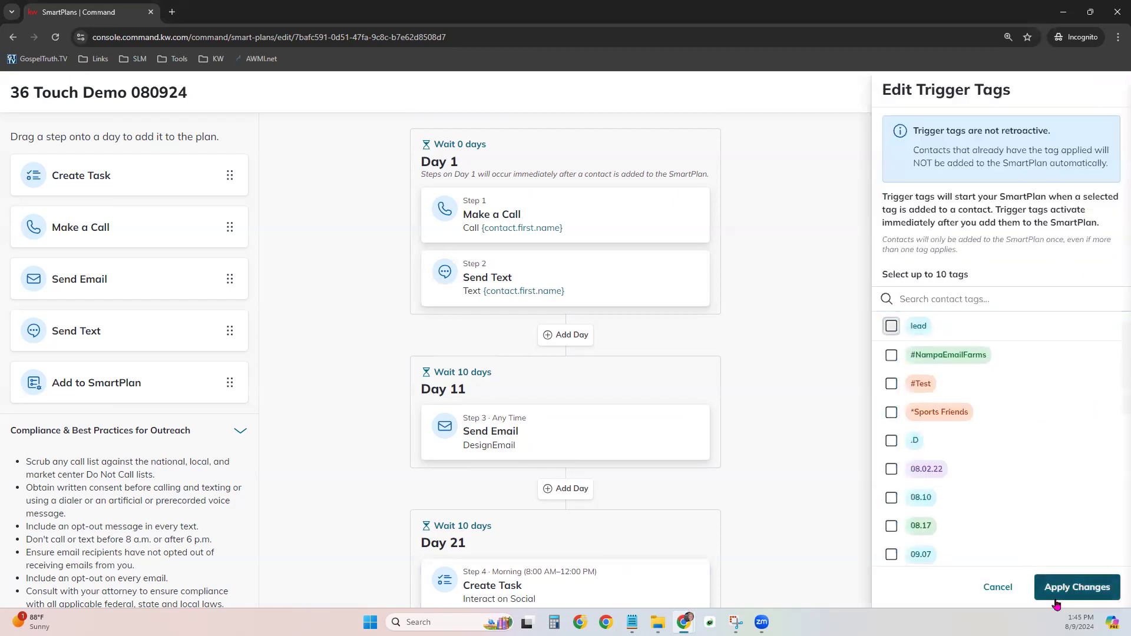
click(1058, 595)
click(686, 399)
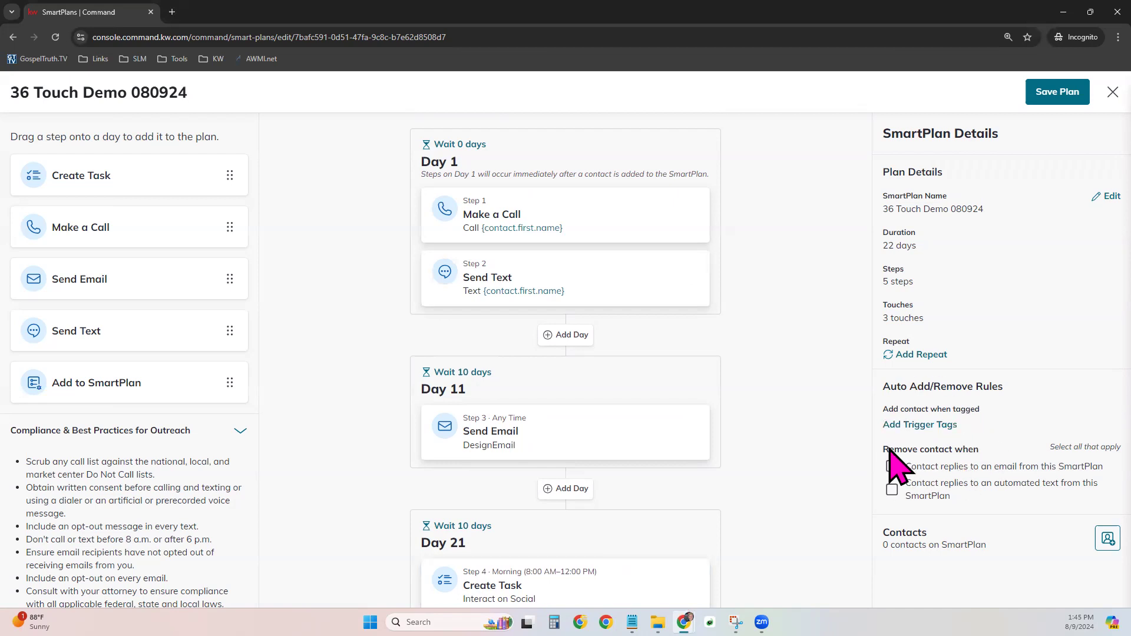
- Try the contact removal rules for replies to an email and to an automated text, and turn both off again
drag(891, 453, 981, 451)
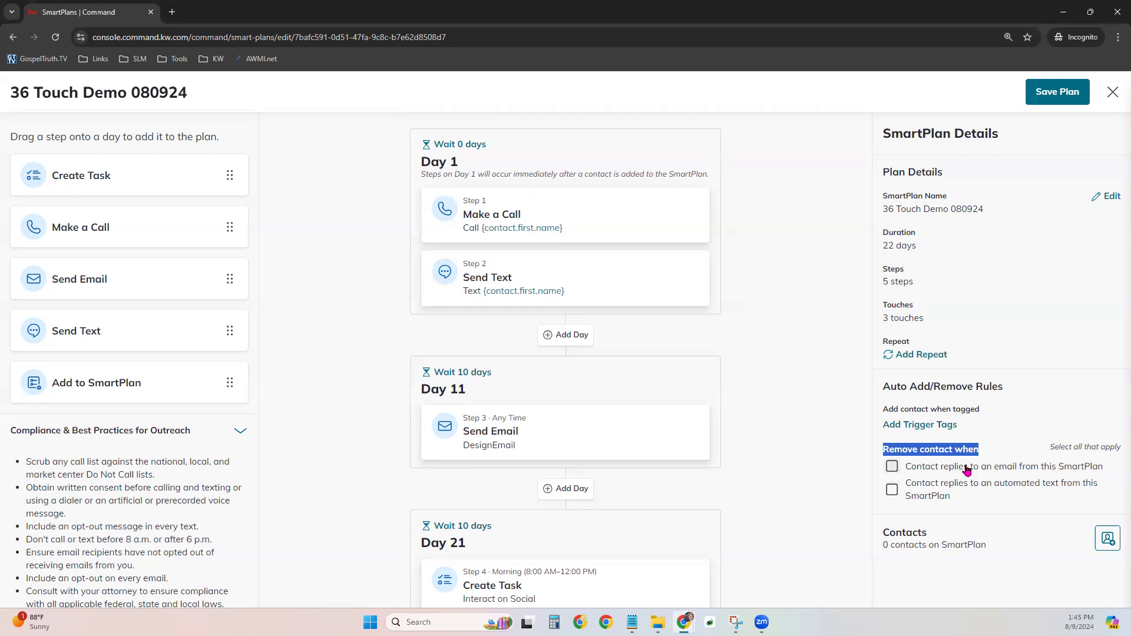
click(892, 466)
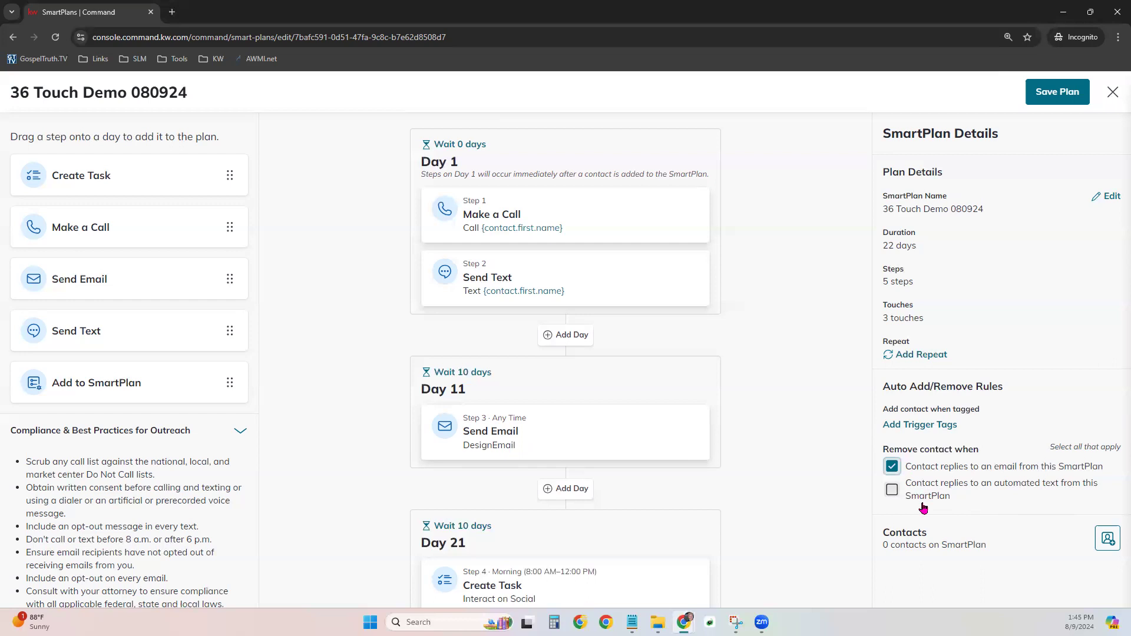
click(900, 492)
click(892, 471)
click(892, 490)
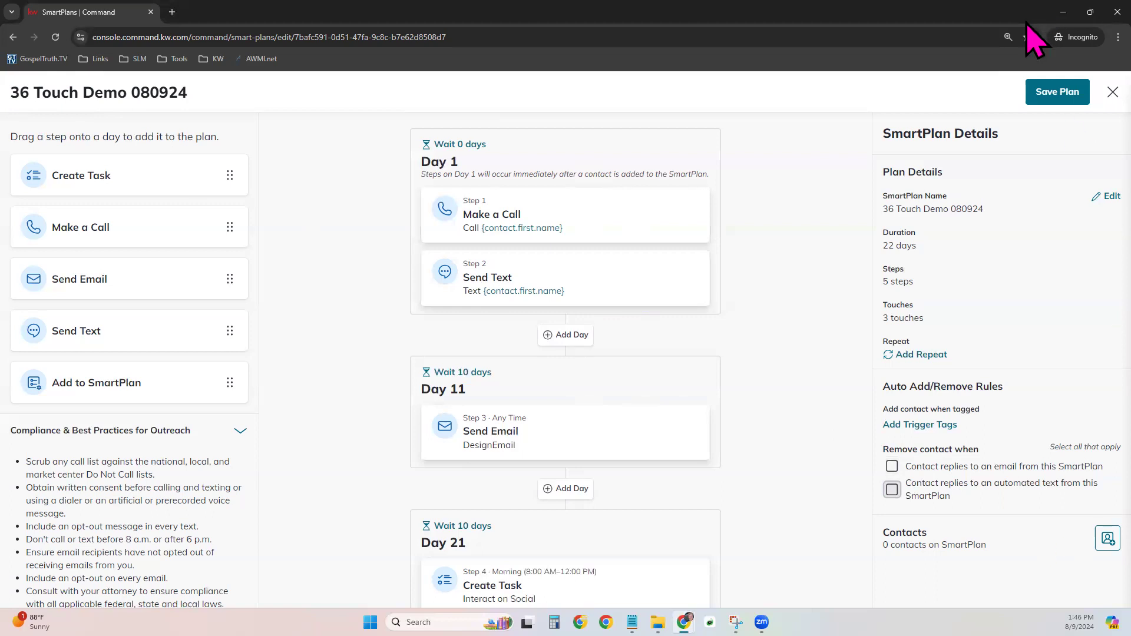
- Save the 36 Touch Demo 080924 plan and close its editor
click(1073, 100)
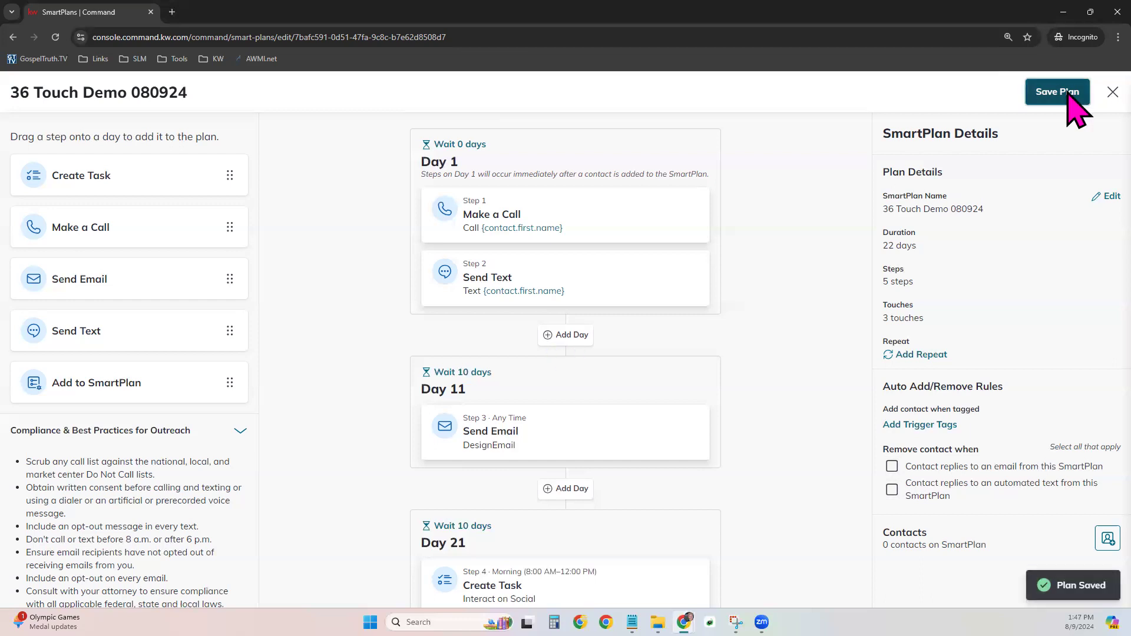
click(1113, 92)
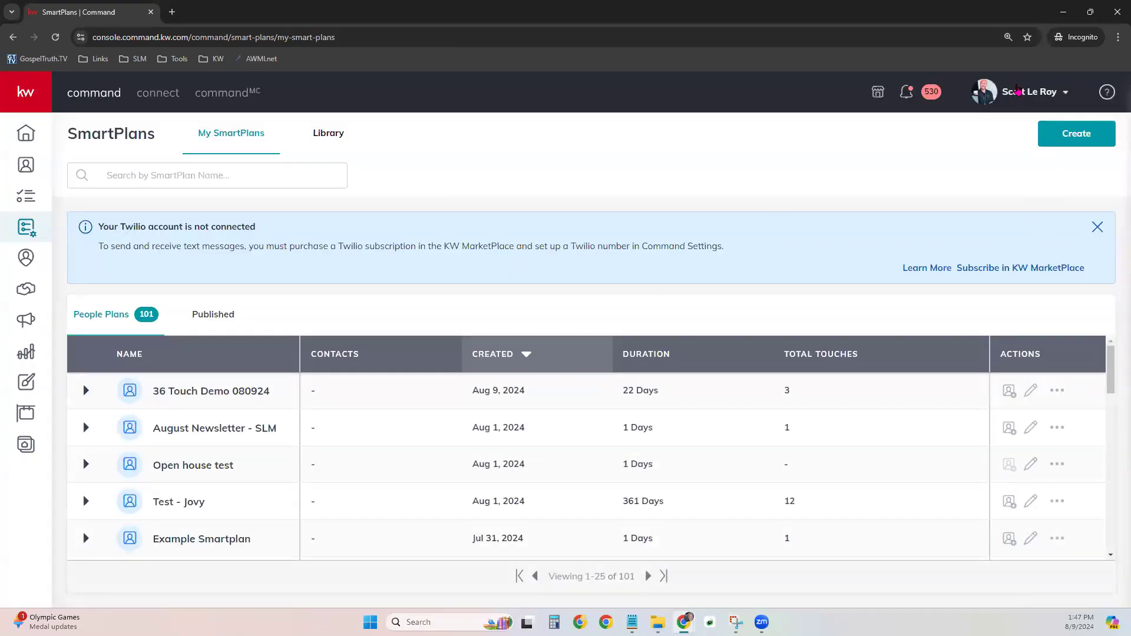
- Go to the account settings and show the Lead Management rules among the Command contact settings
click(1018, 89)
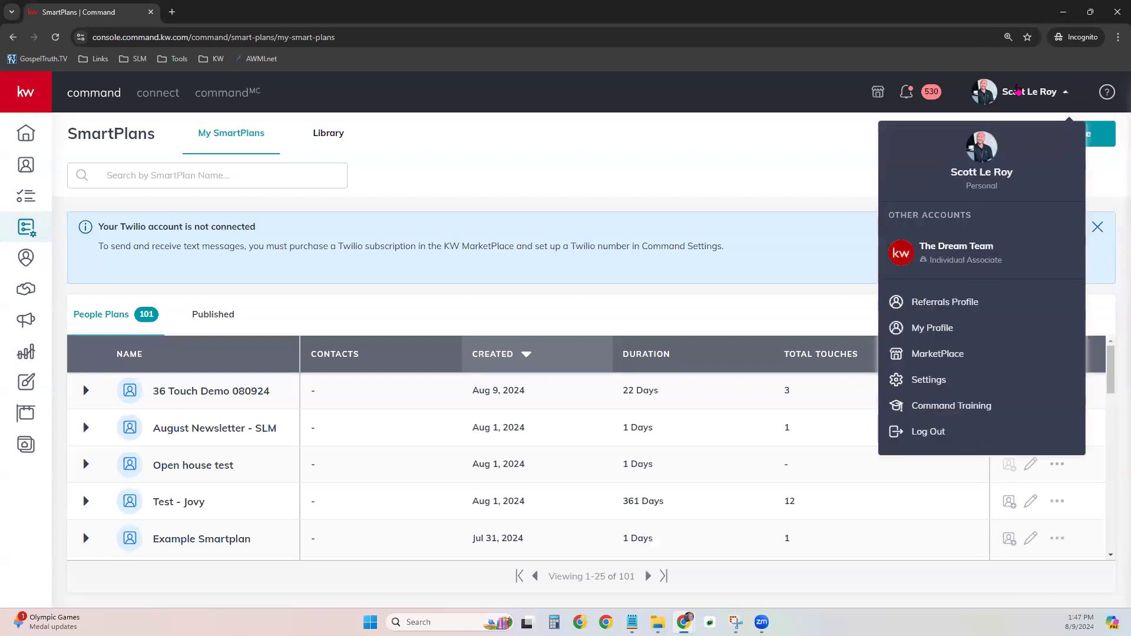
click(928, 380)
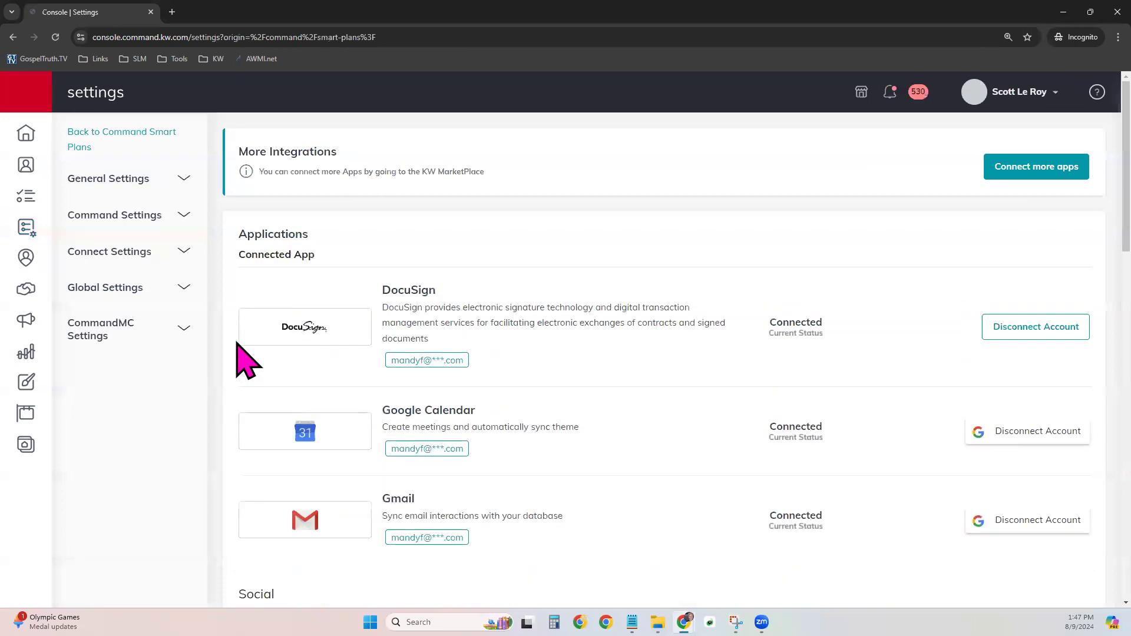
click(106, 214)
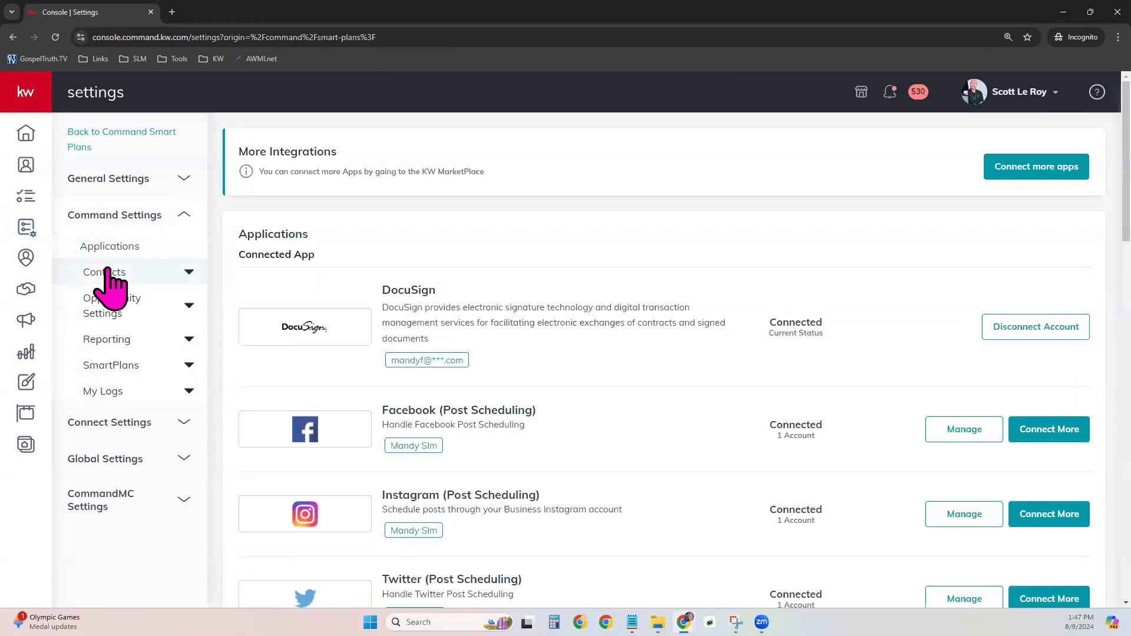
click(108, 272)
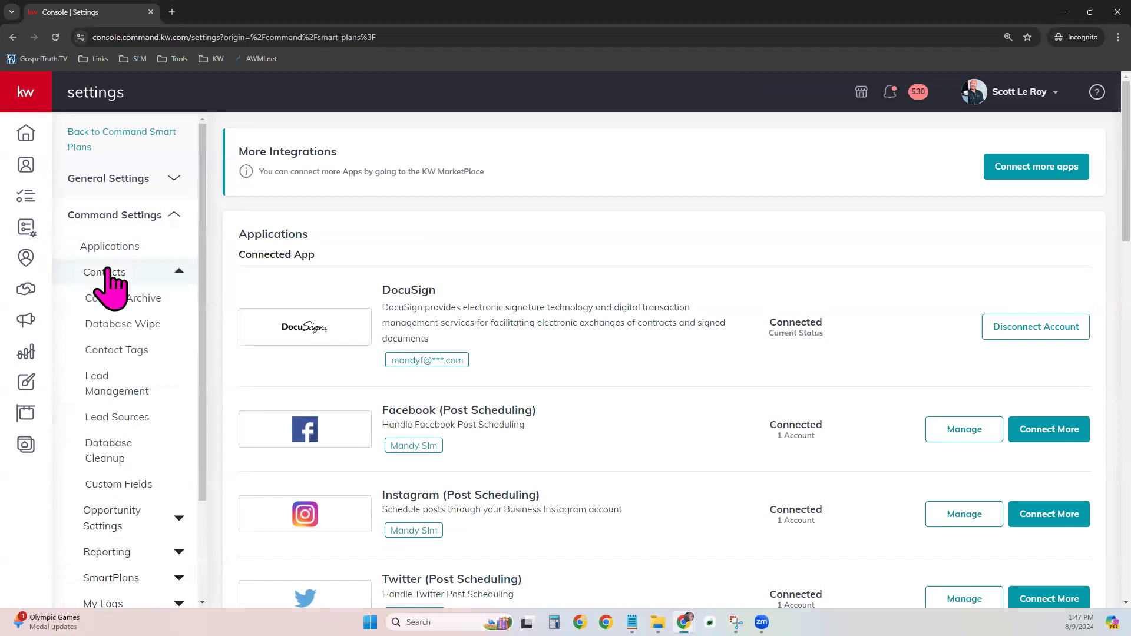
click(105, 383)
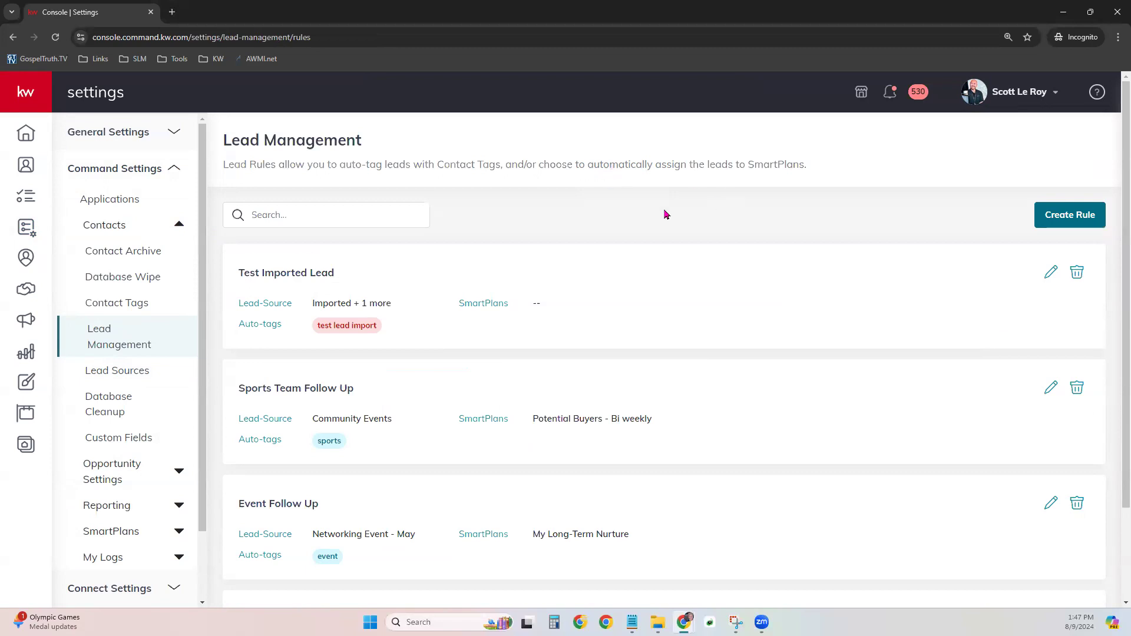
drag(224, 141, 376, 156)
click(634, 207)
- Start a new lead rule and title it Website Lead
click(1076, 213)
click(459, 216)
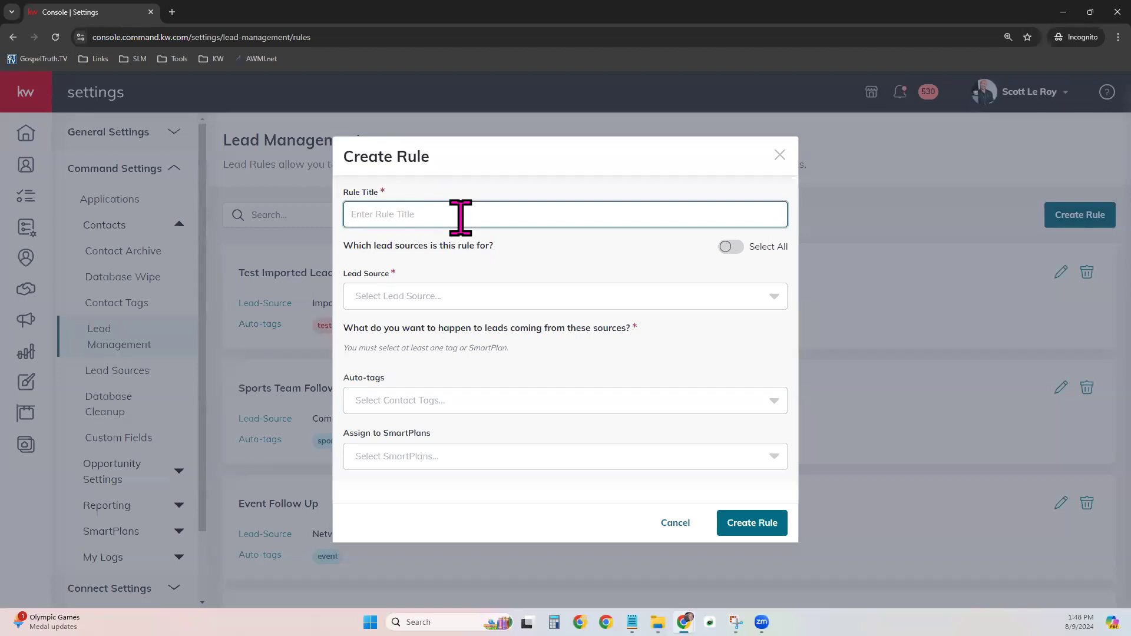
text(Website Lead)
- Set the rule's lead sources to Website, KW Site and KW Landing Page (site), finding each with a search for site
click(379, 300)
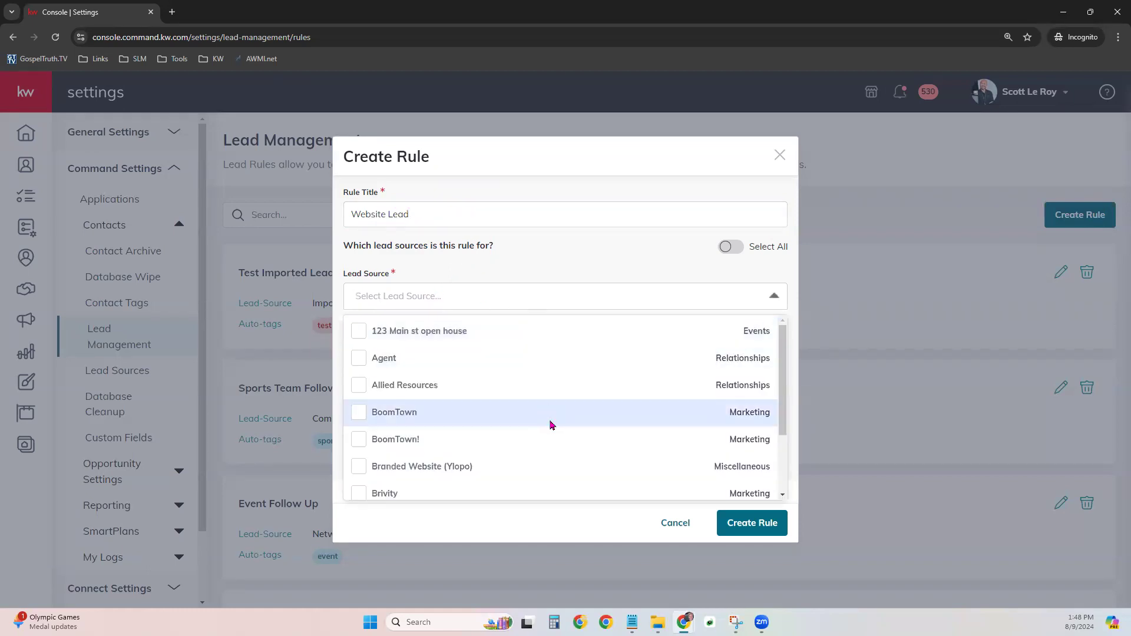
text(site)
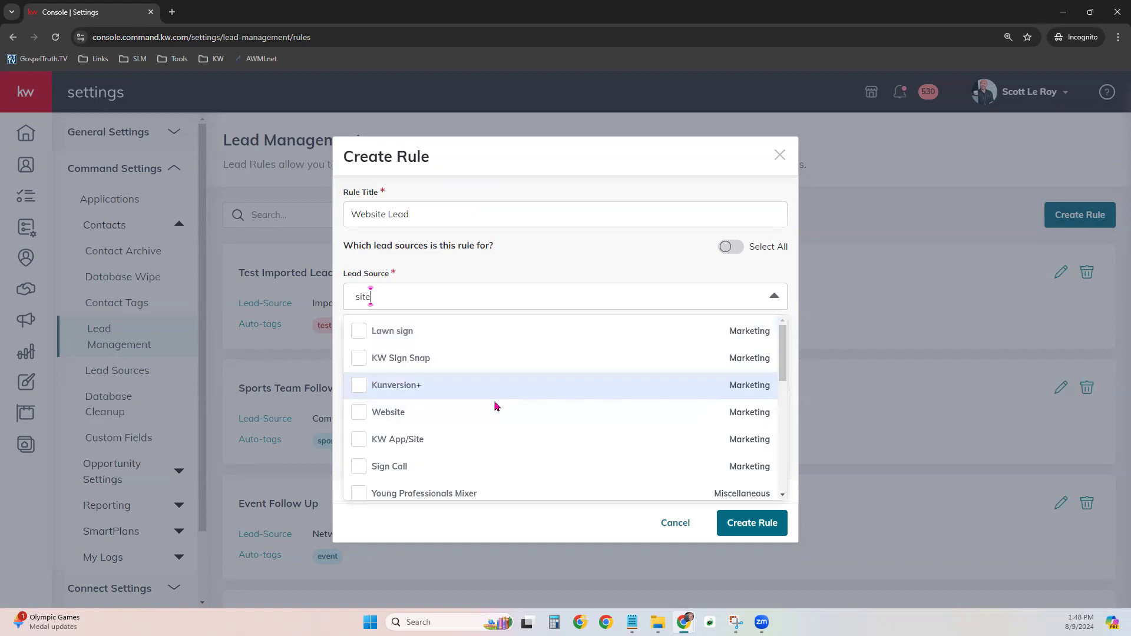
click(361, 412)
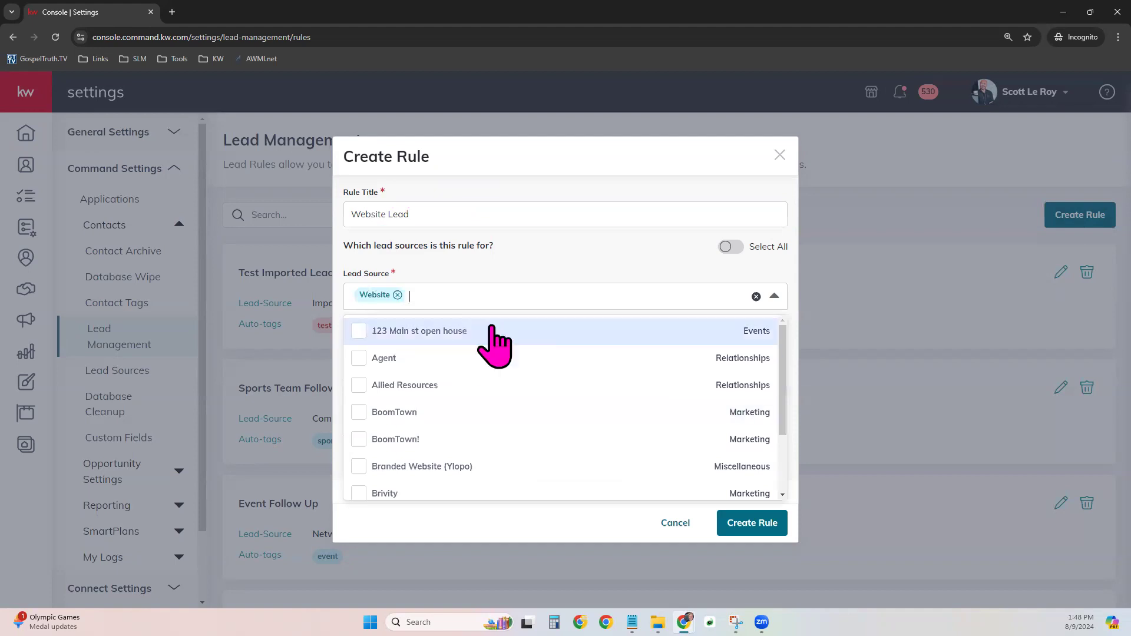
text(site)
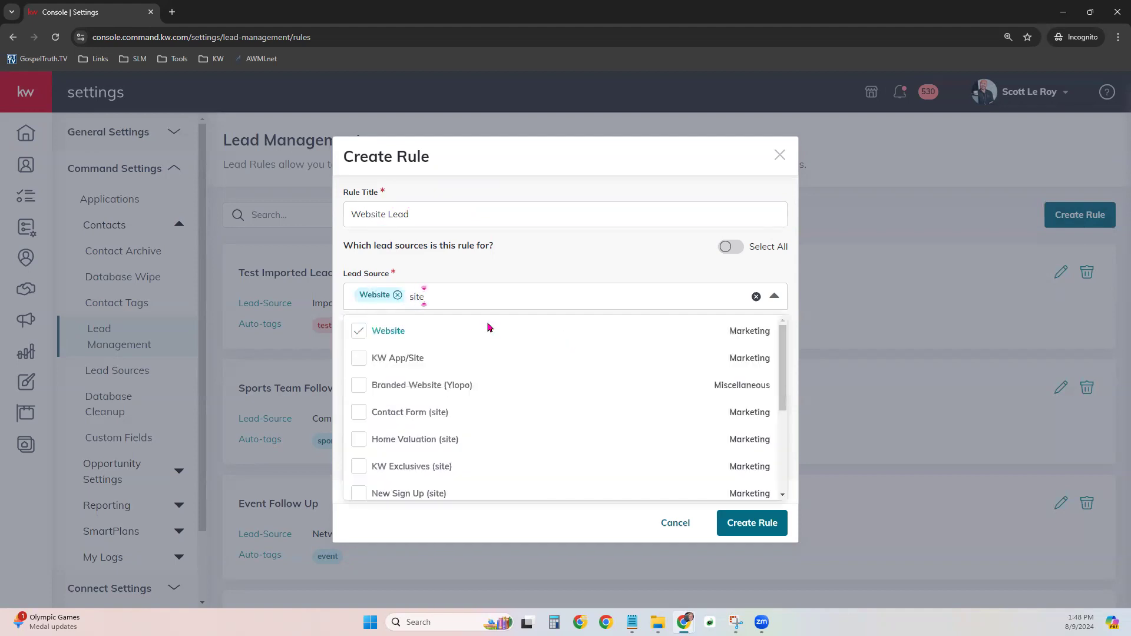
scroll(548, 441, down, 1)
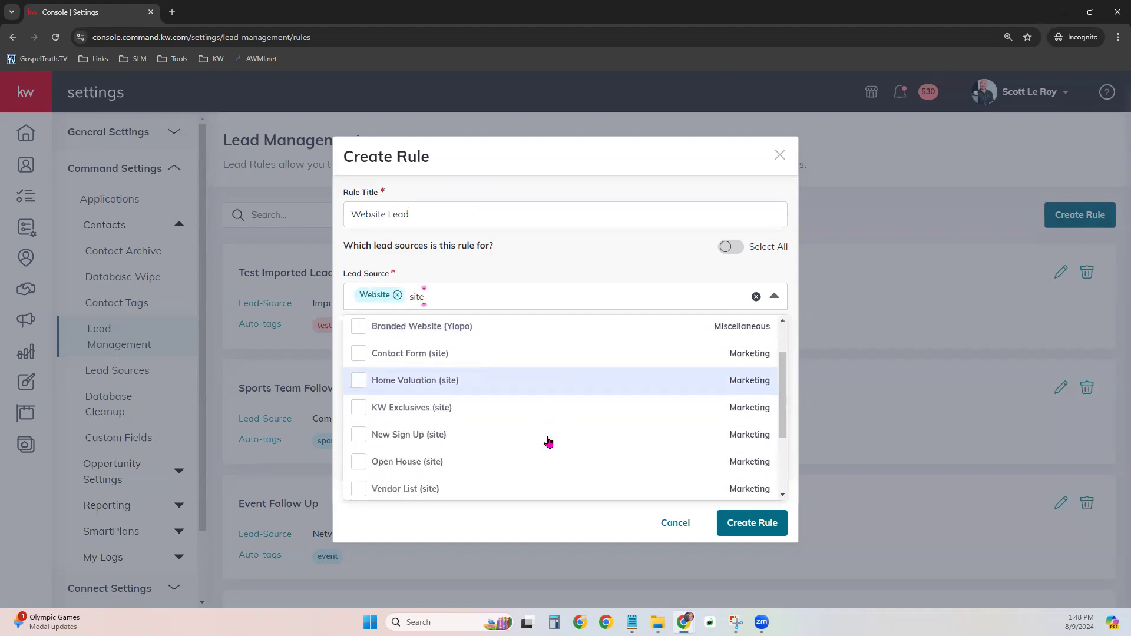
scroll(548, 441, down, 2)
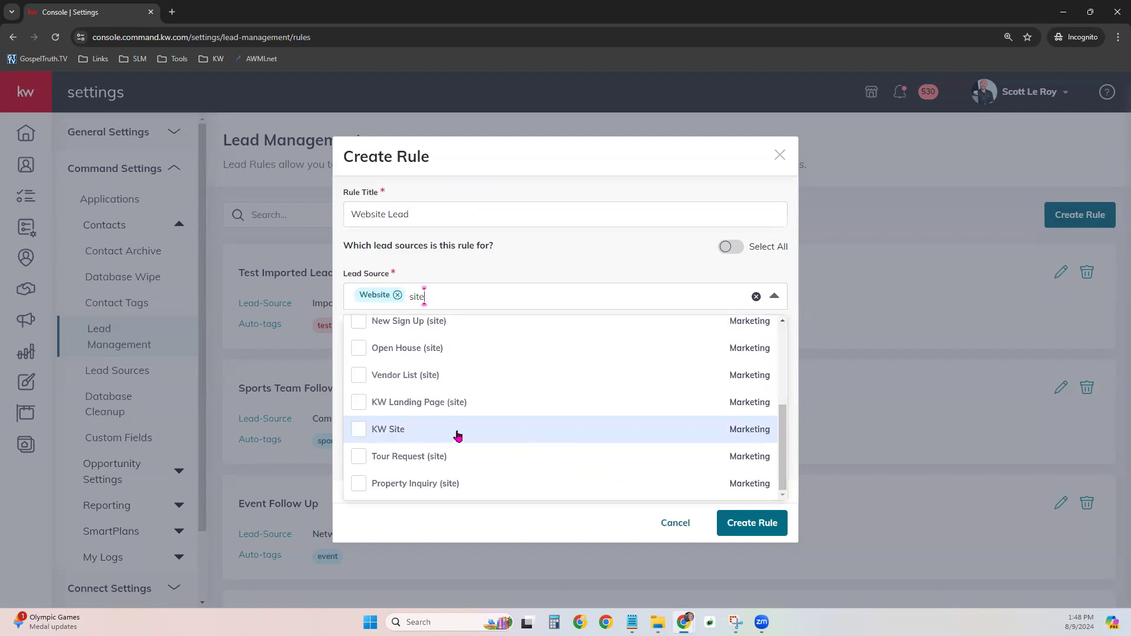
click(356, 430)
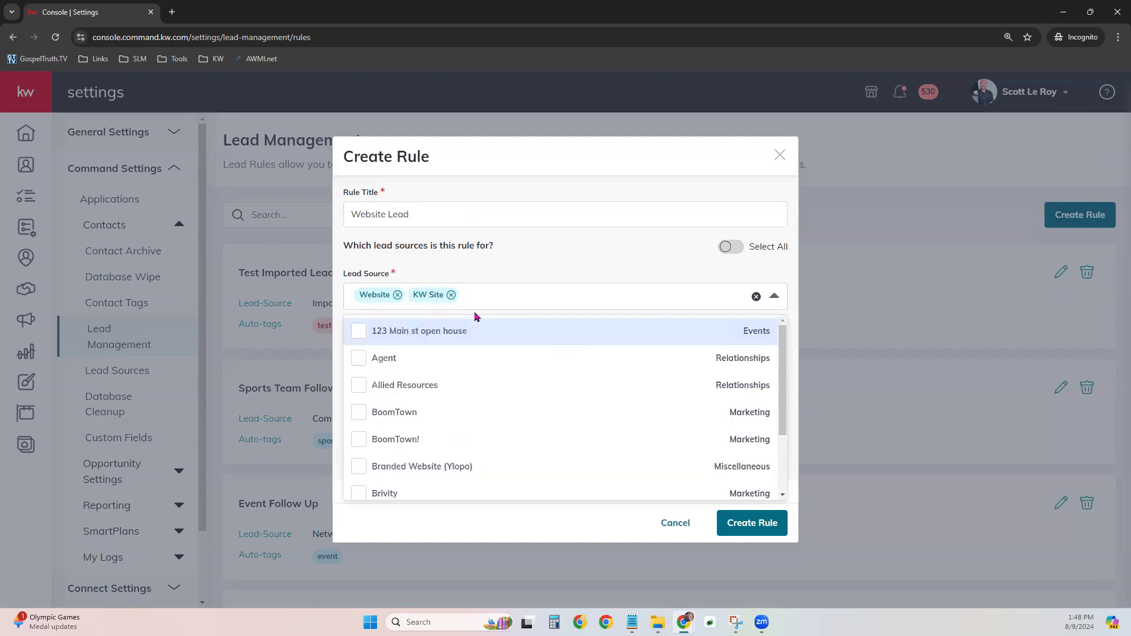
text(site)
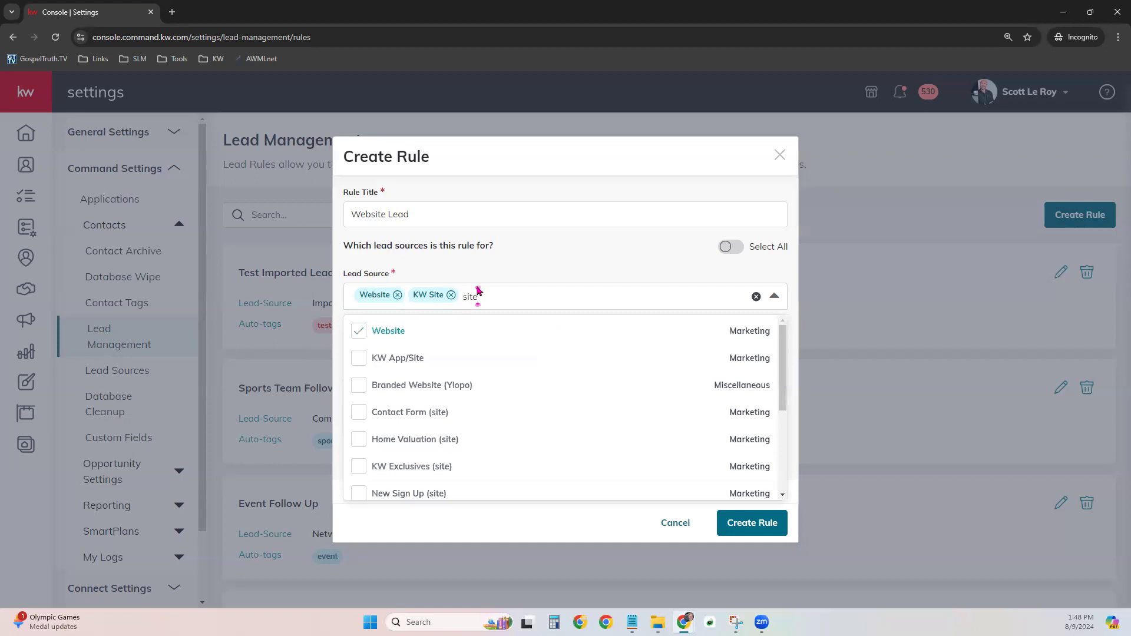
scroll(493, 424, down, 3)
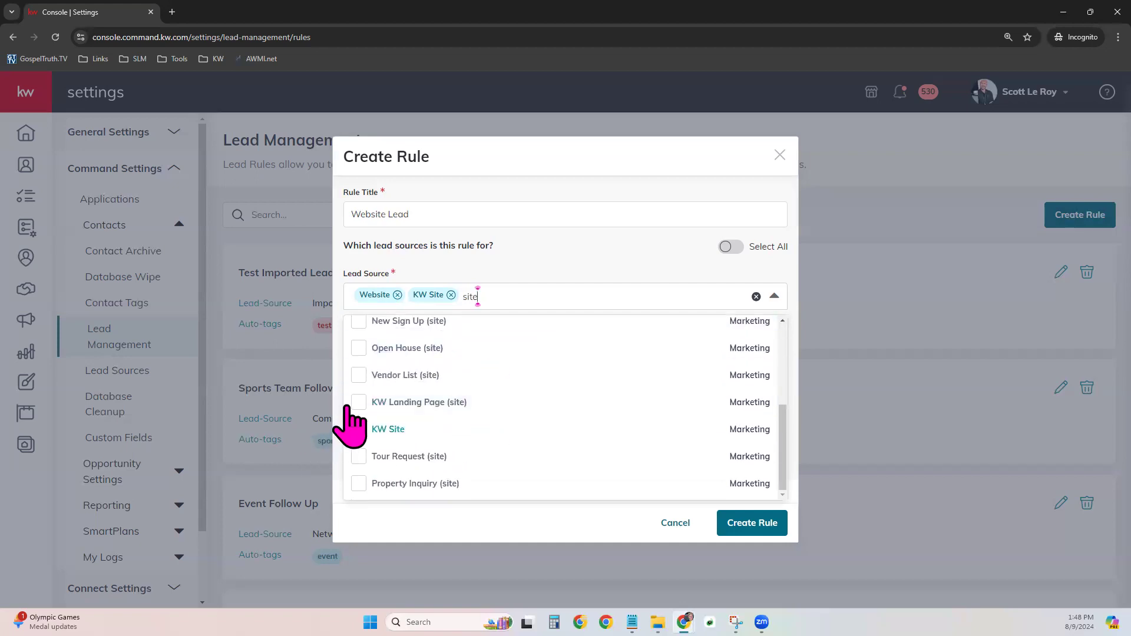
click(359, 402)
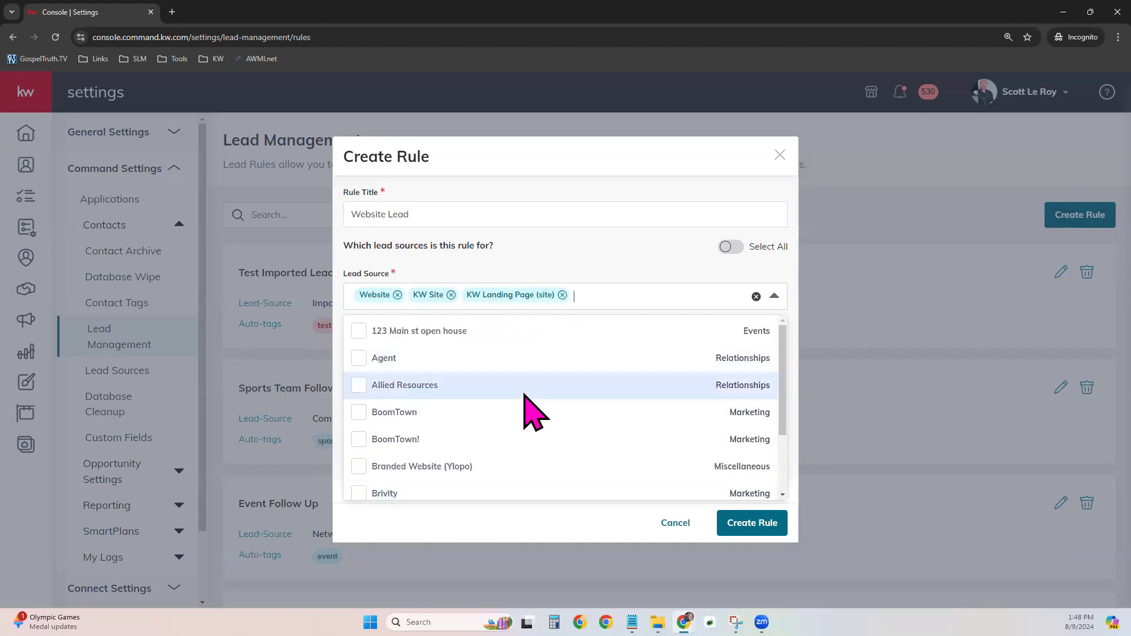
click(581, 518)
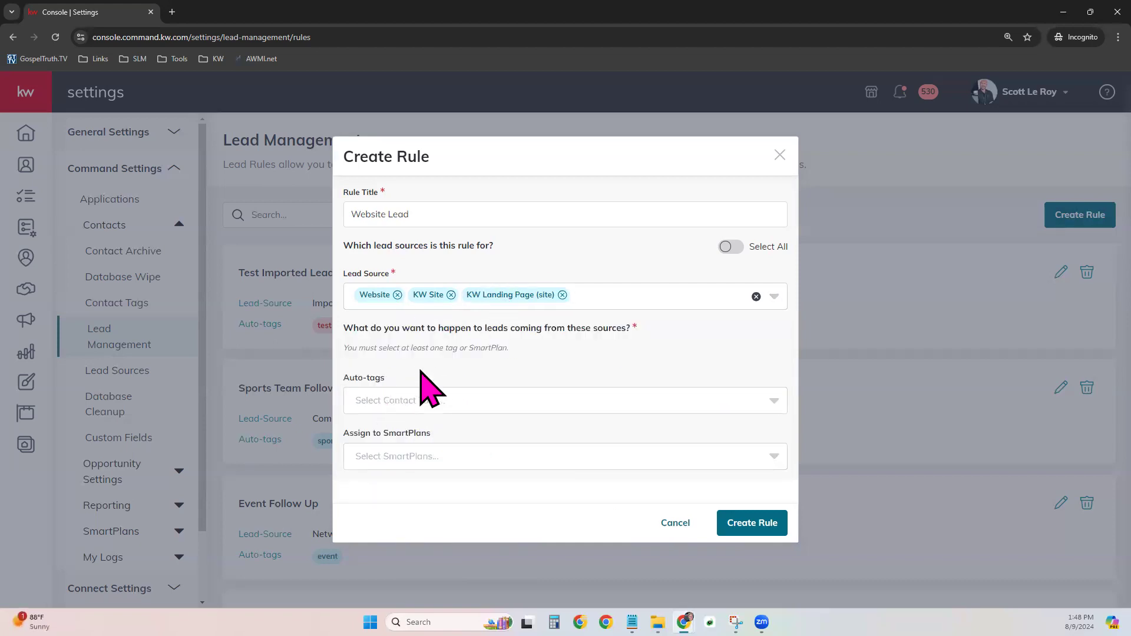
- Find the lead contact tag and set it as the rule's auto-tag
click(415, 406)
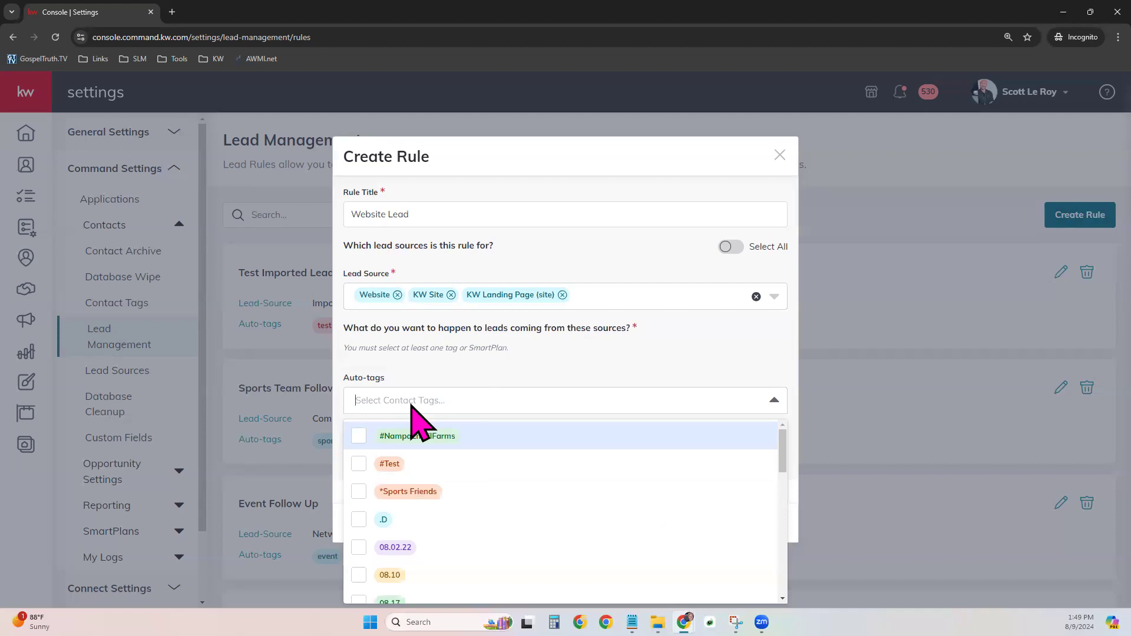
text(Lead)
click(356, 463)
click(548, 371)
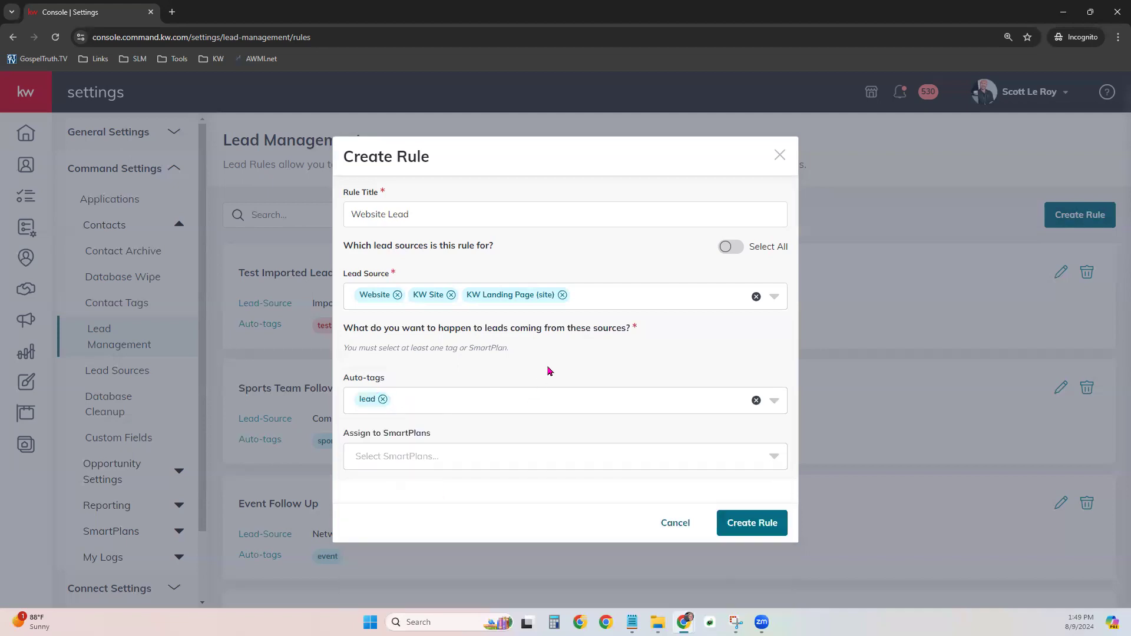
- Assign the rule's leads to the 36 Touch Demo 080924 SmartPlan and create the rule
click(449, 463)
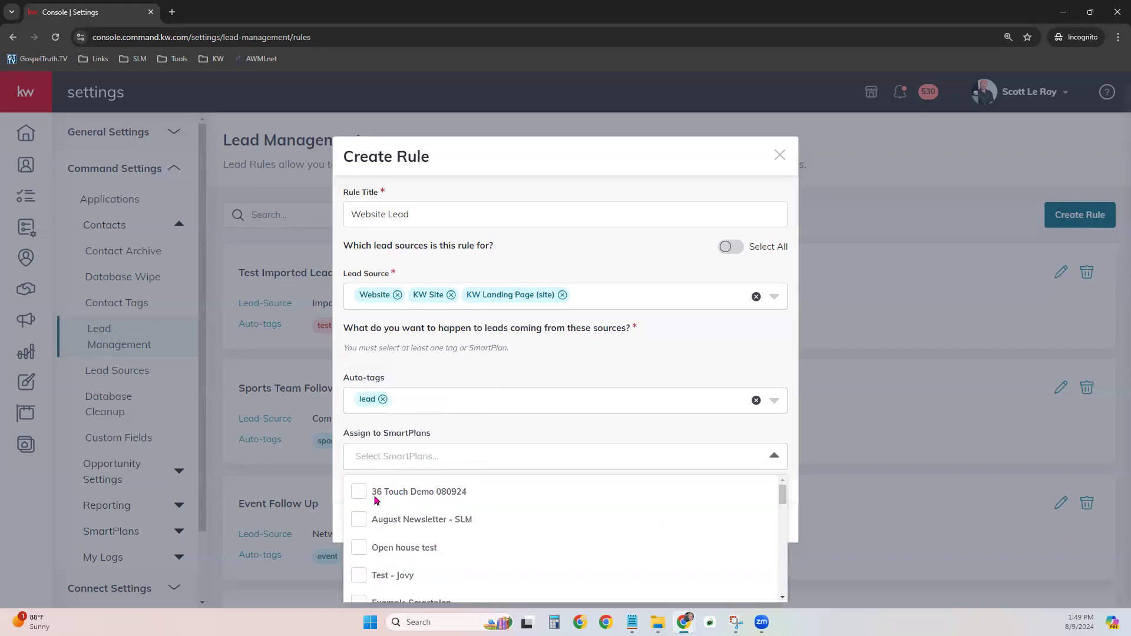
click(360, 494)
click(529, 432)
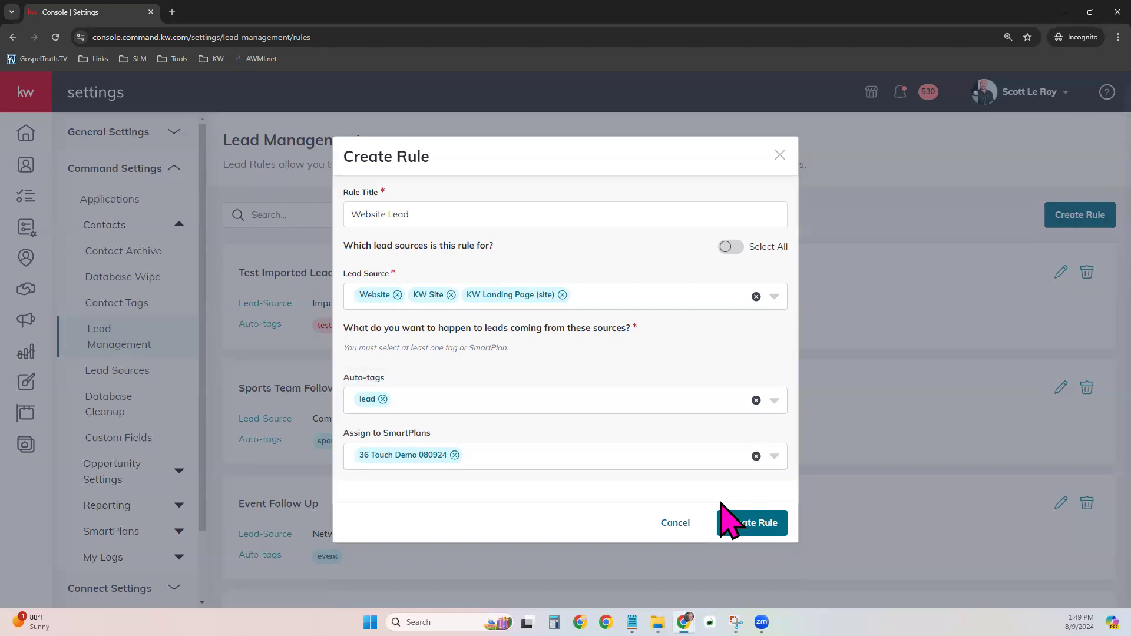
click(745, 514)
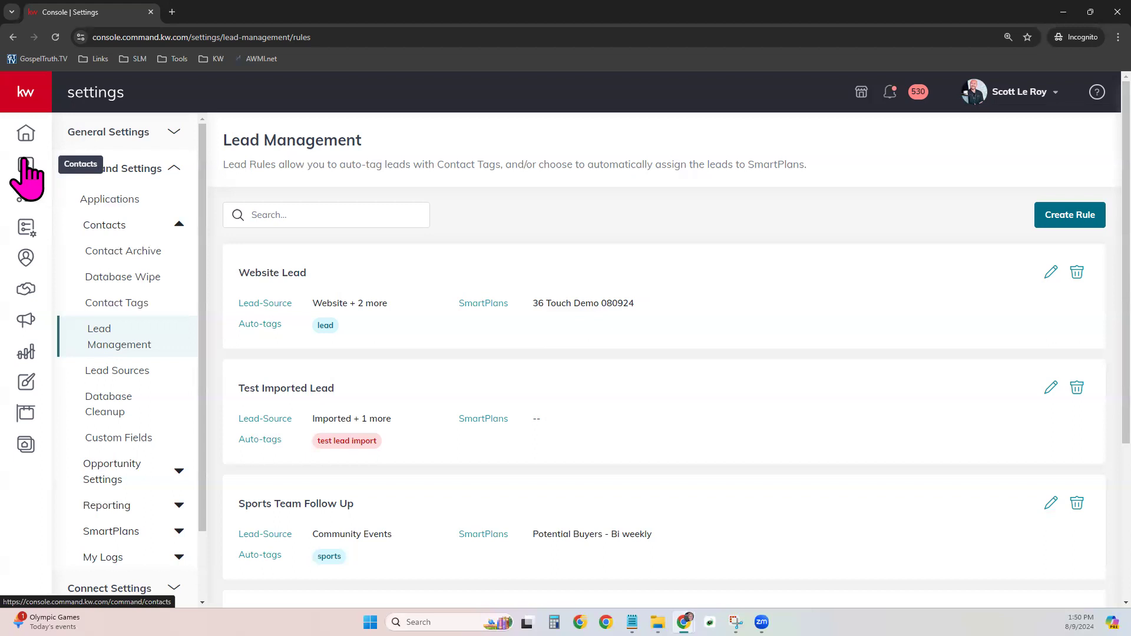
- Open the contacts list
click(26, 165)
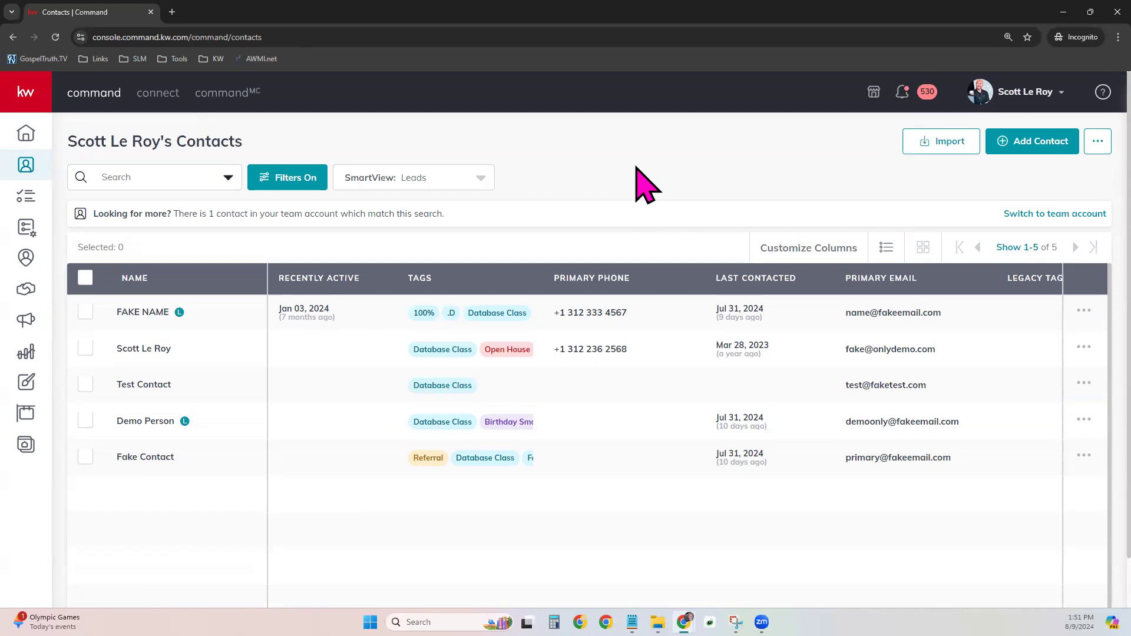
click(294, 178)
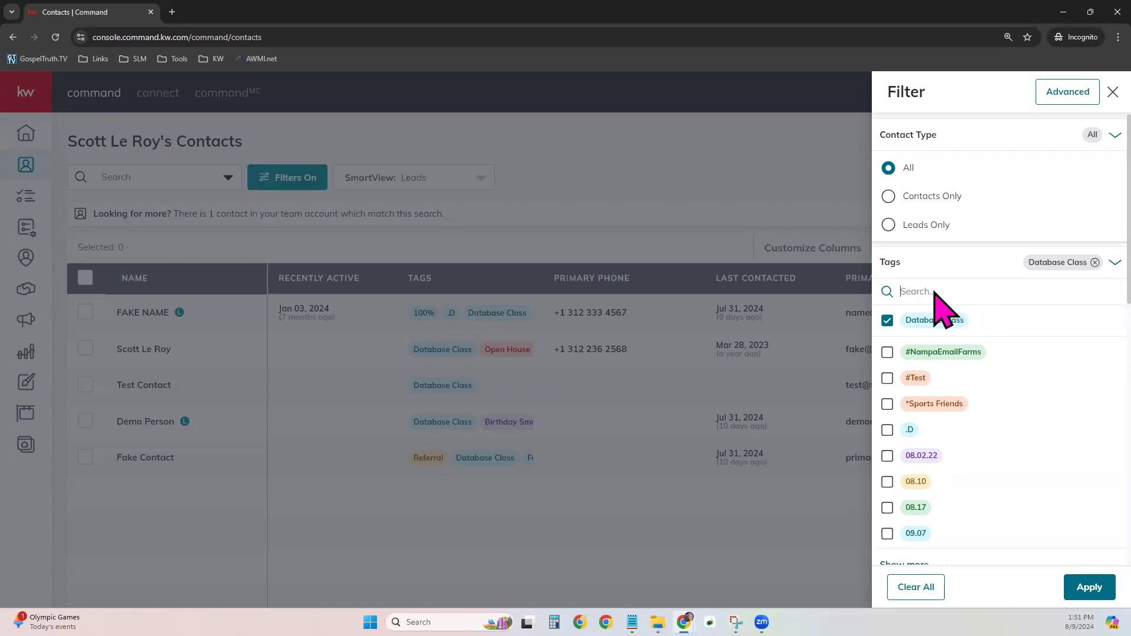
text(lead)
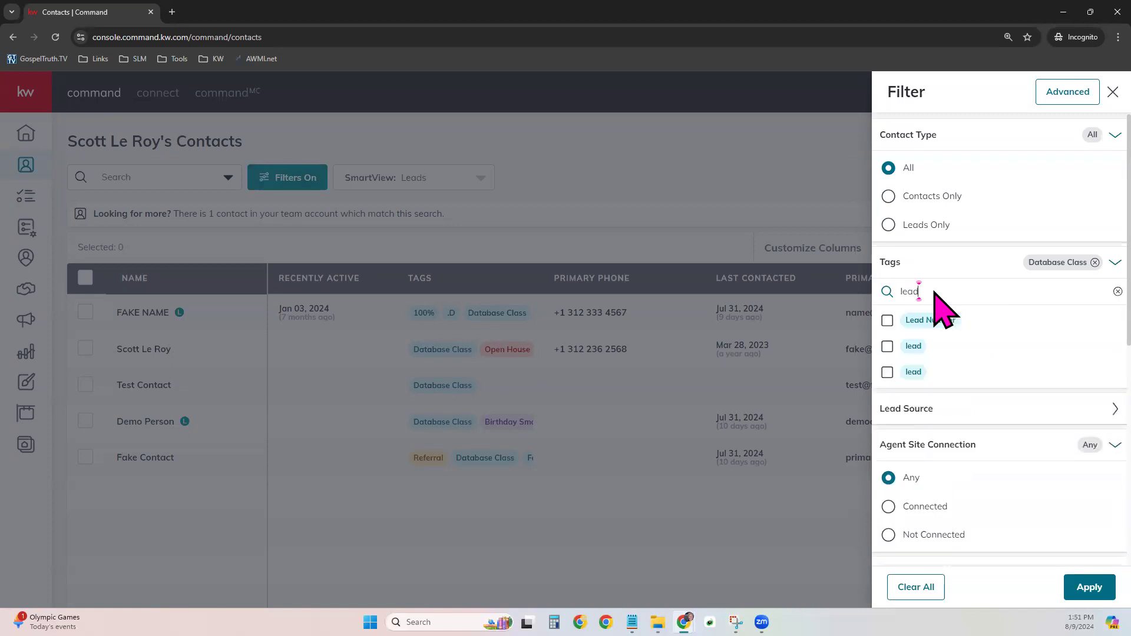
click(885, 348)
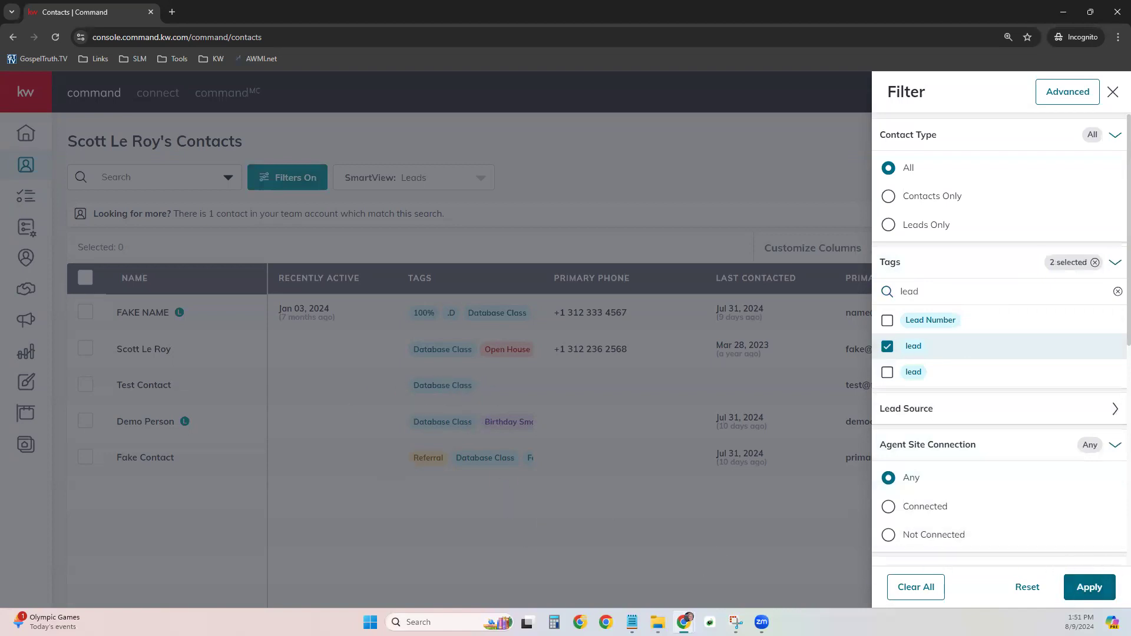
click(302, 400)
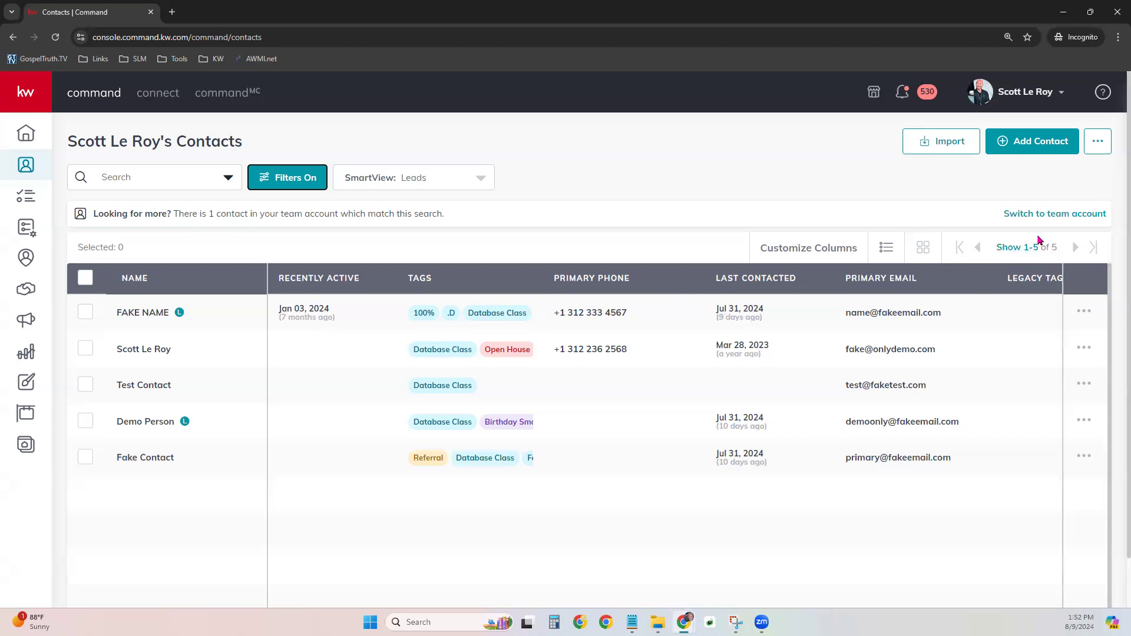
- Set the contacts list to show 500 contacts per page
click(1006, 248)
click(1006, 249)
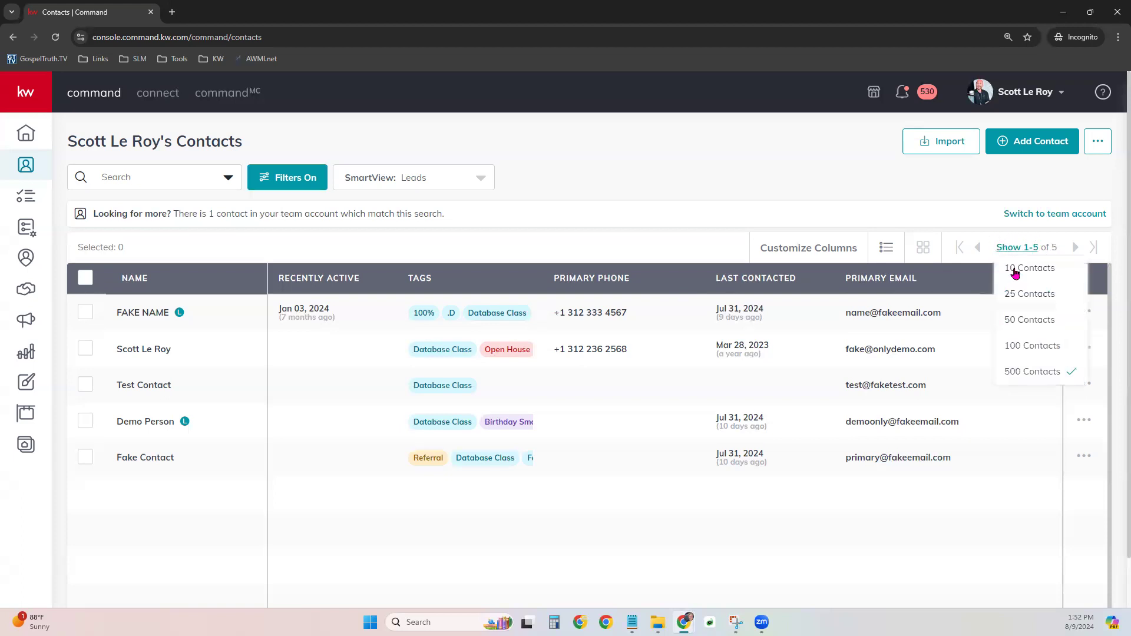
click(1028, 372)
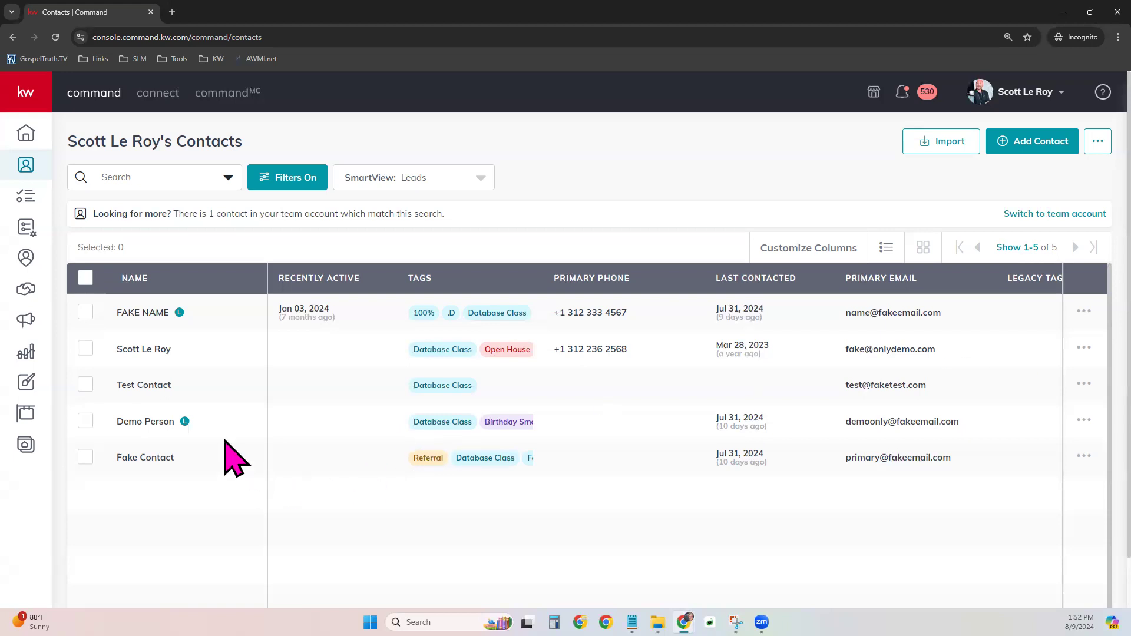
- Try to add all listed contacts to the 36 Touch Demo 080924 SmartPlan, including the contacts with errors
click(86, 278)
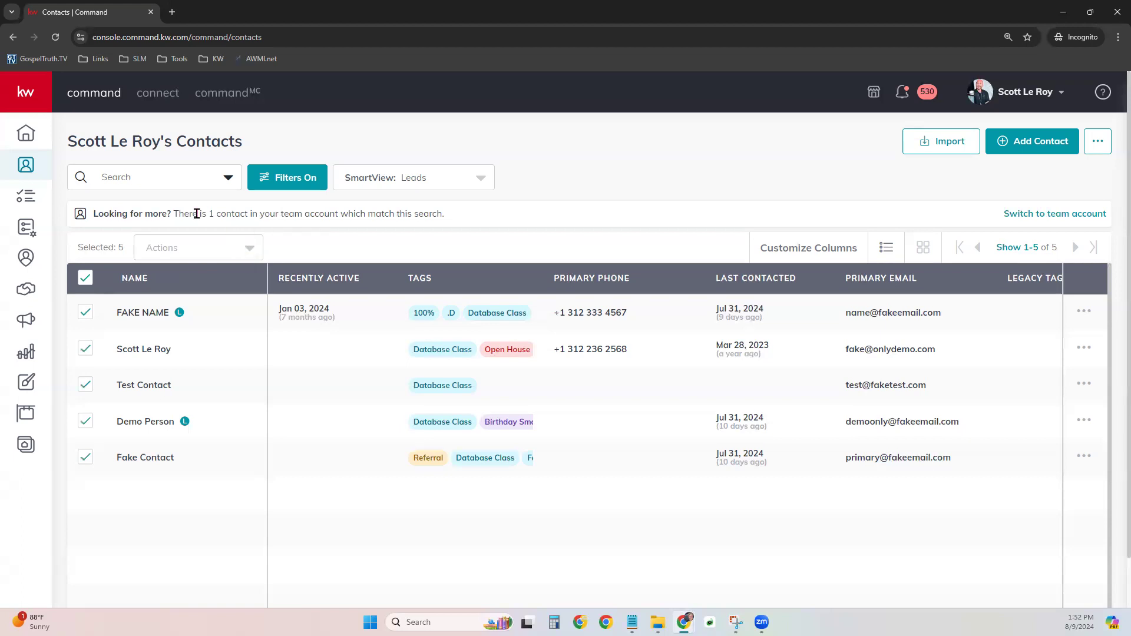
click(202, 247)
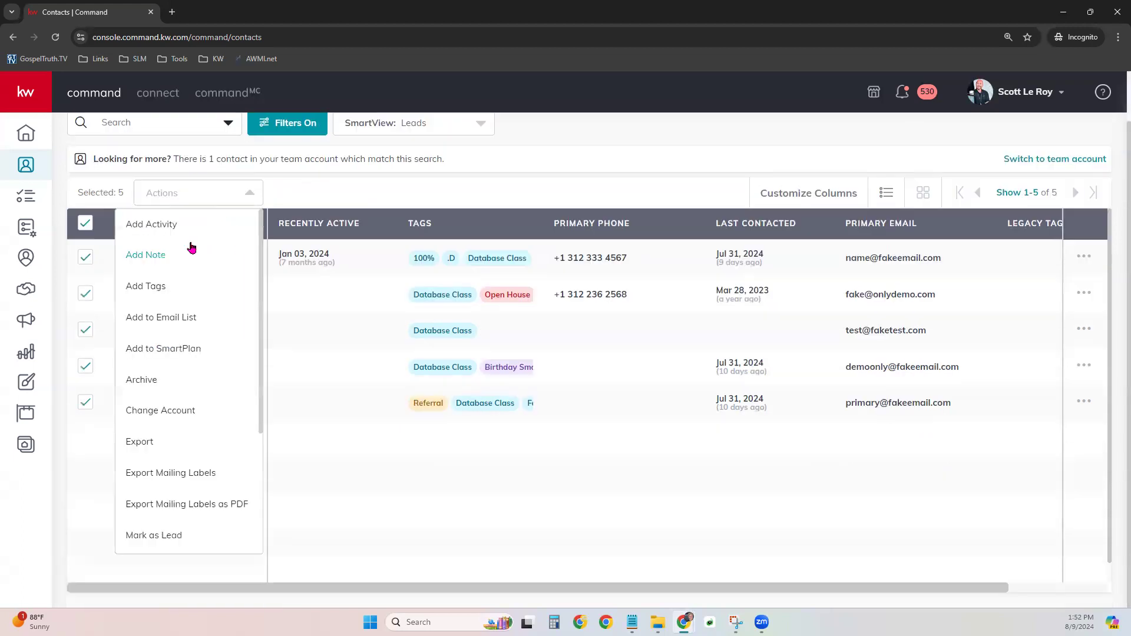
click(198, 351)
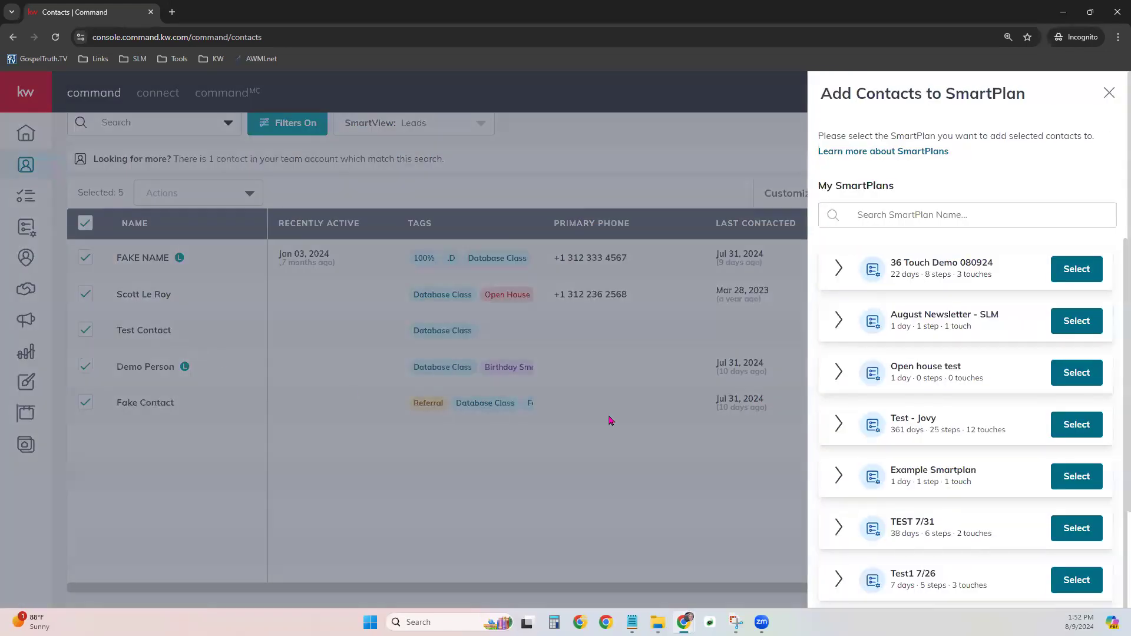
click(919, 214)
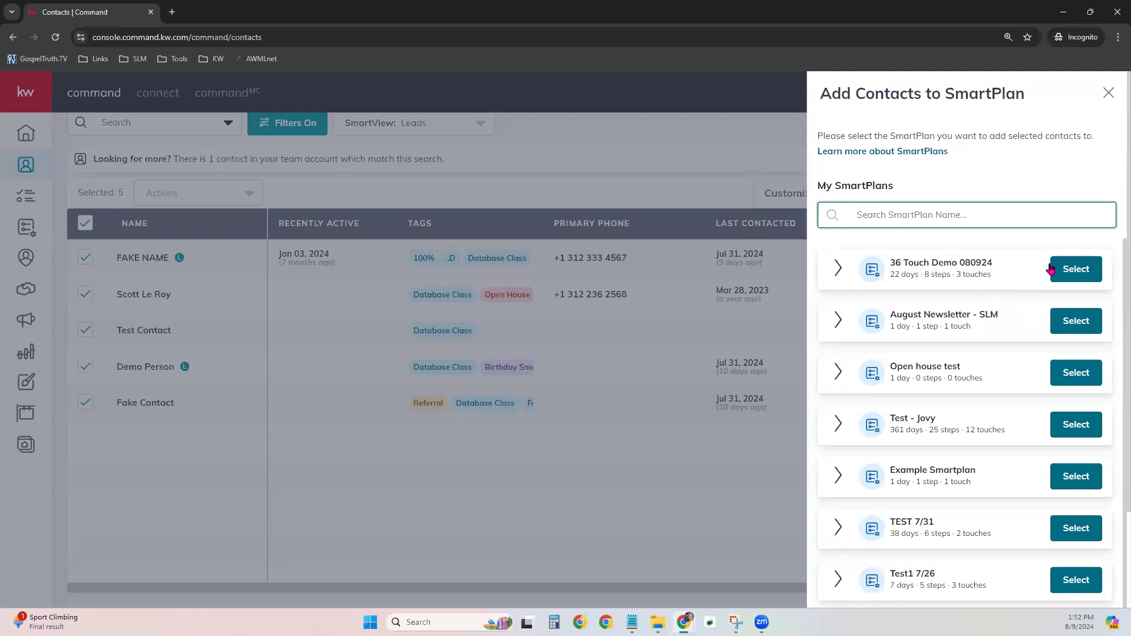
click(1083, 272)
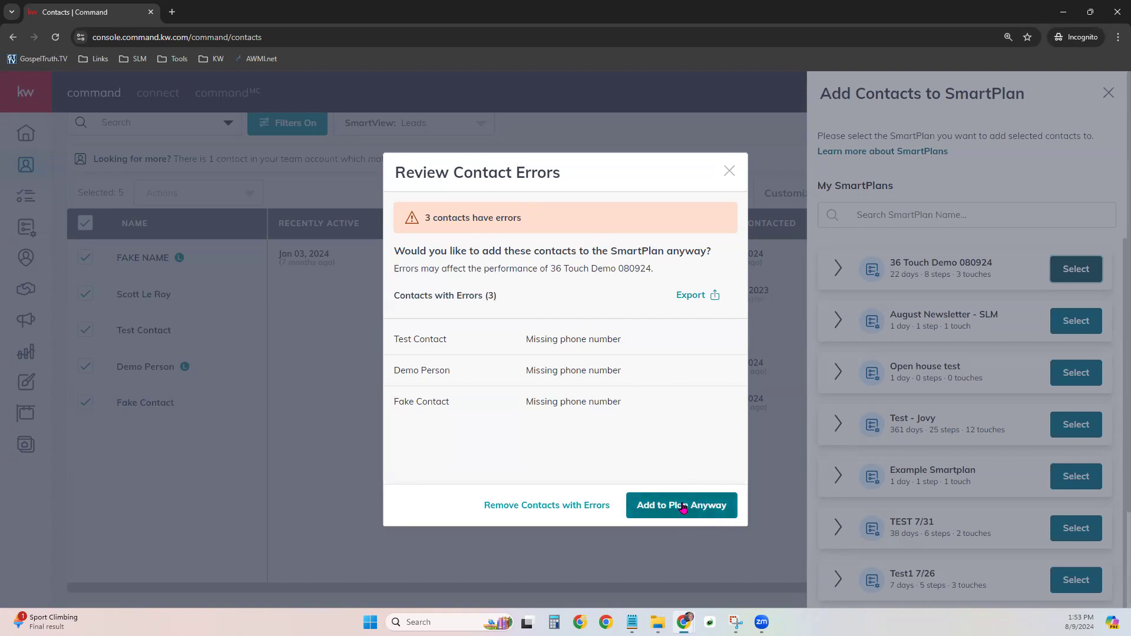
click(706, 513)
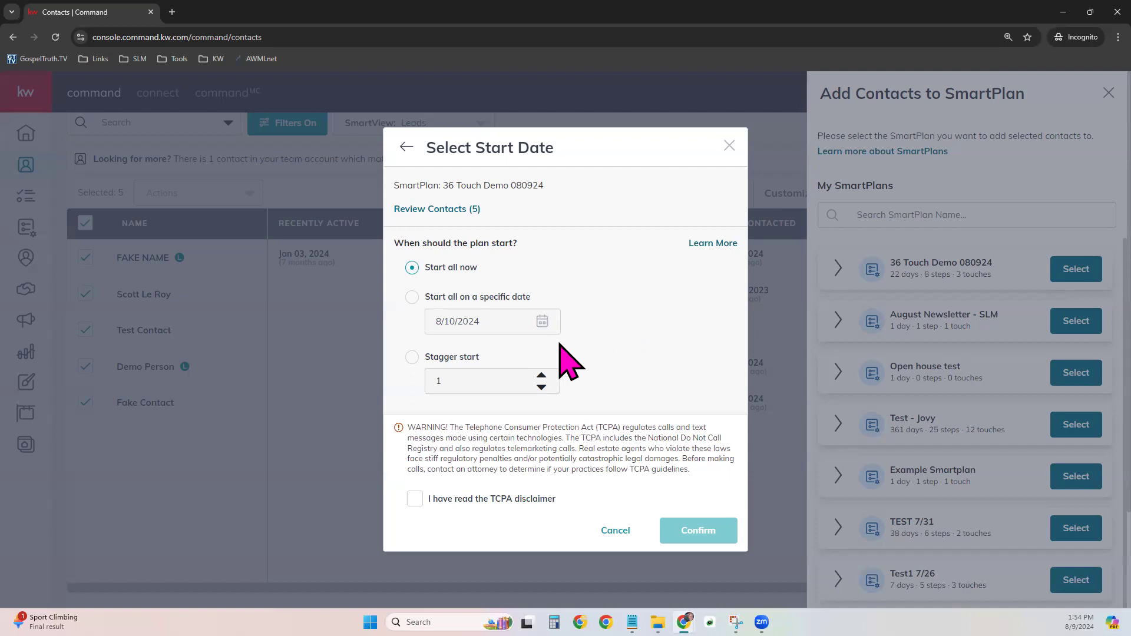
- Try the SmartPlan's start options, choose starting all on 8/10/2024 with the TCPA disclaimer accepted, and cancel adding the contacts
click(412, 360)
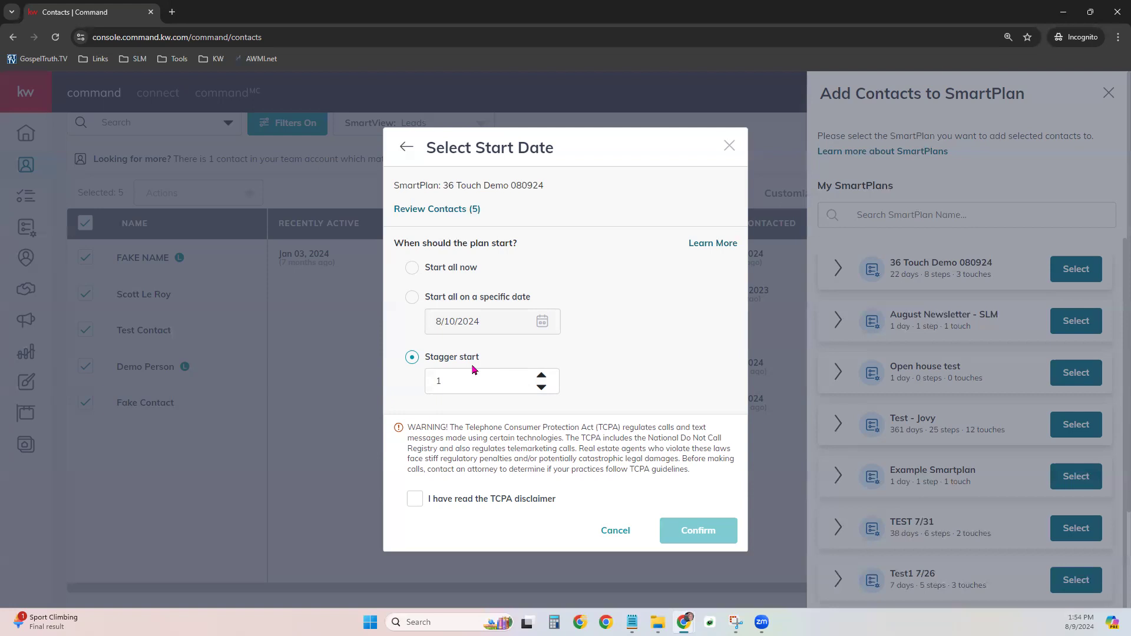
click(412, 267)
click(412, 297)
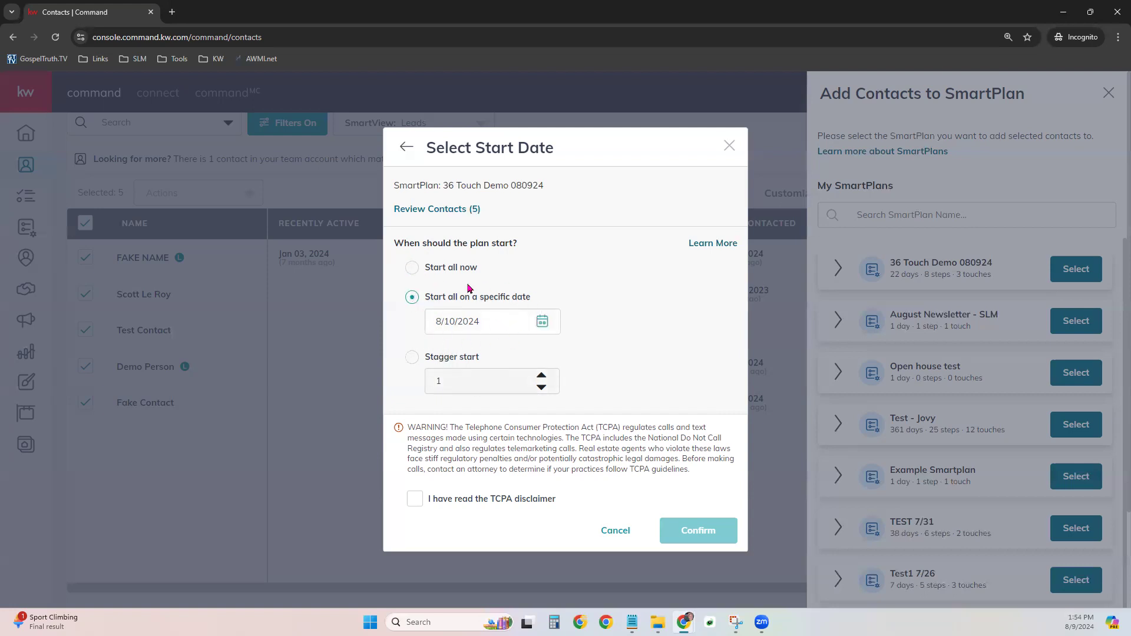
click(541, 321)
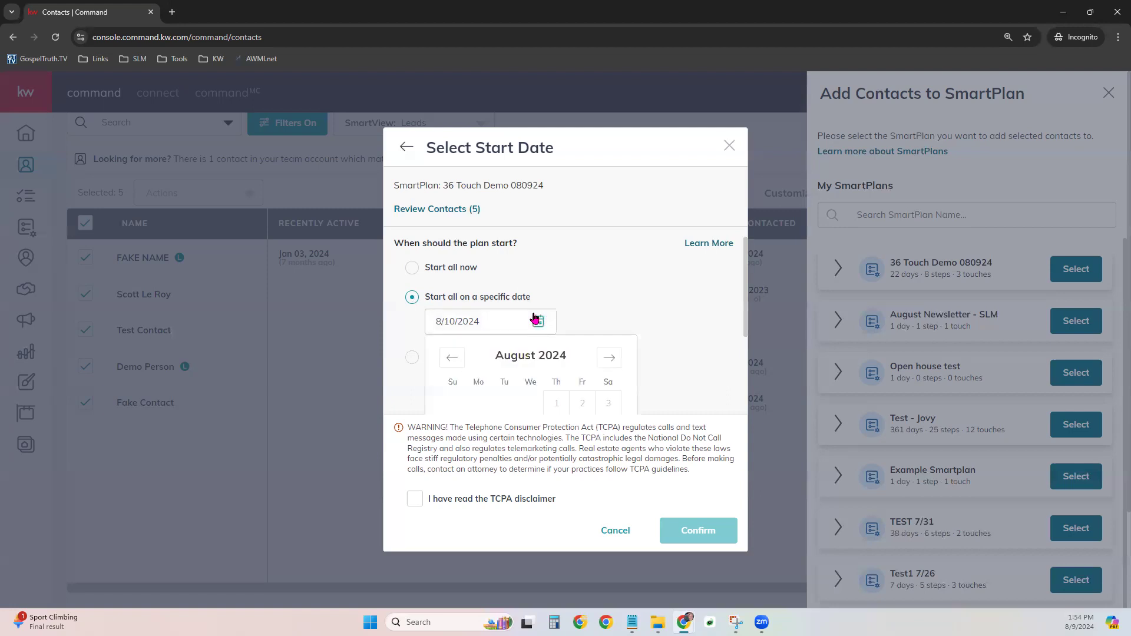
scroll(601, 396, down, 1)
scroll(598, 393, down, 1)
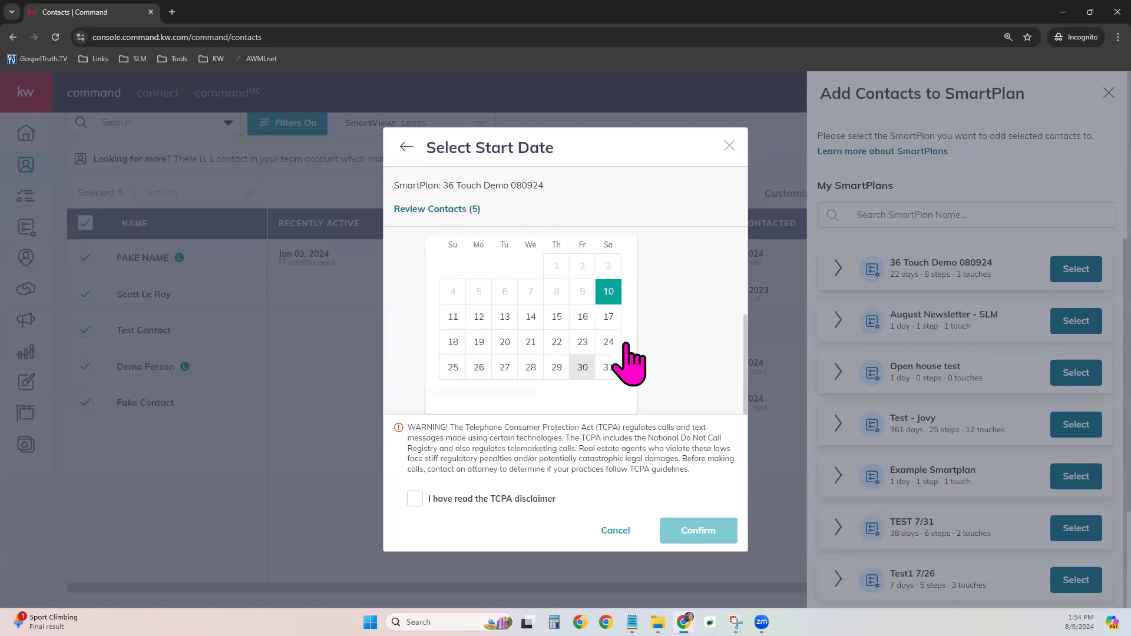
click(677, 305)
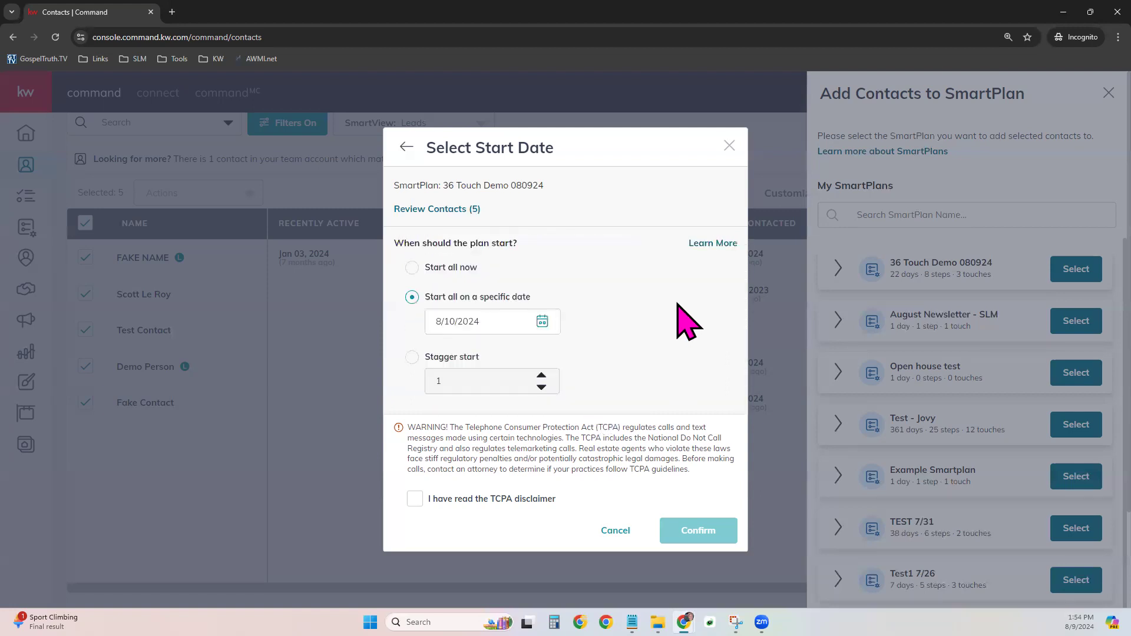
click(413, 501)
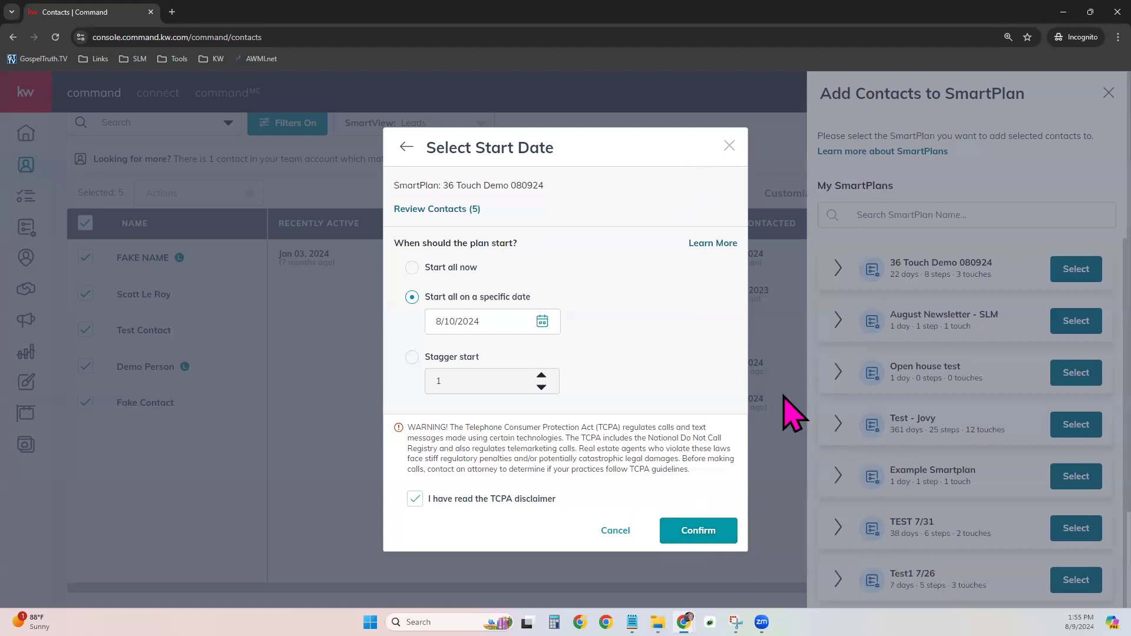
click(610, 533)
click(636, 459)
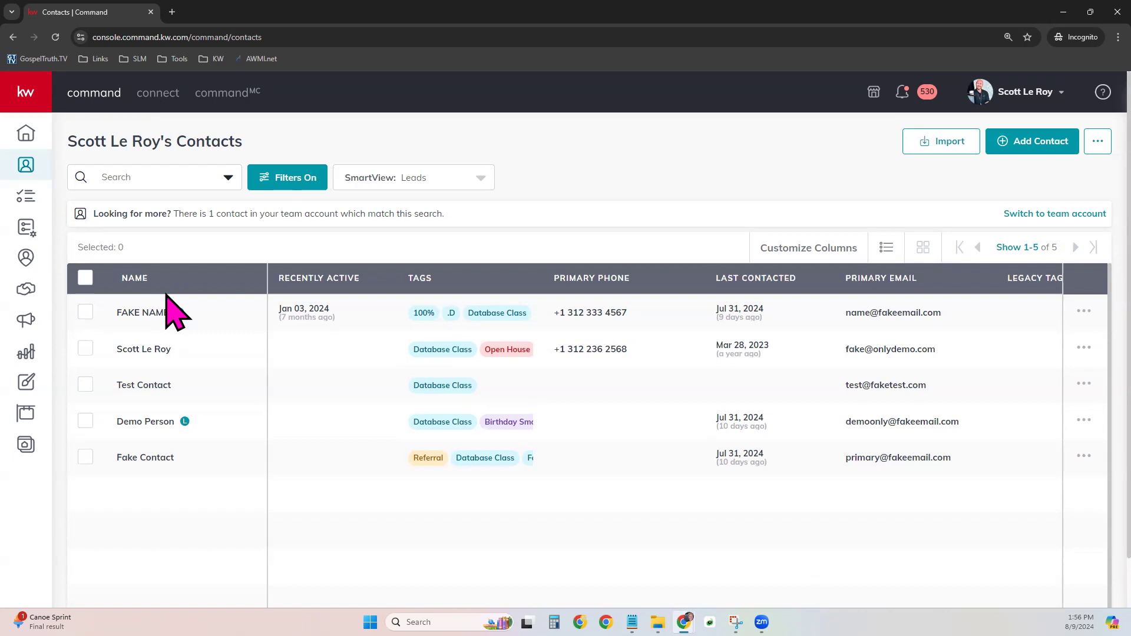
- Select all listed contacts for bulk tagging and create an orange tag named 36 Touch for them
click(86, 278)
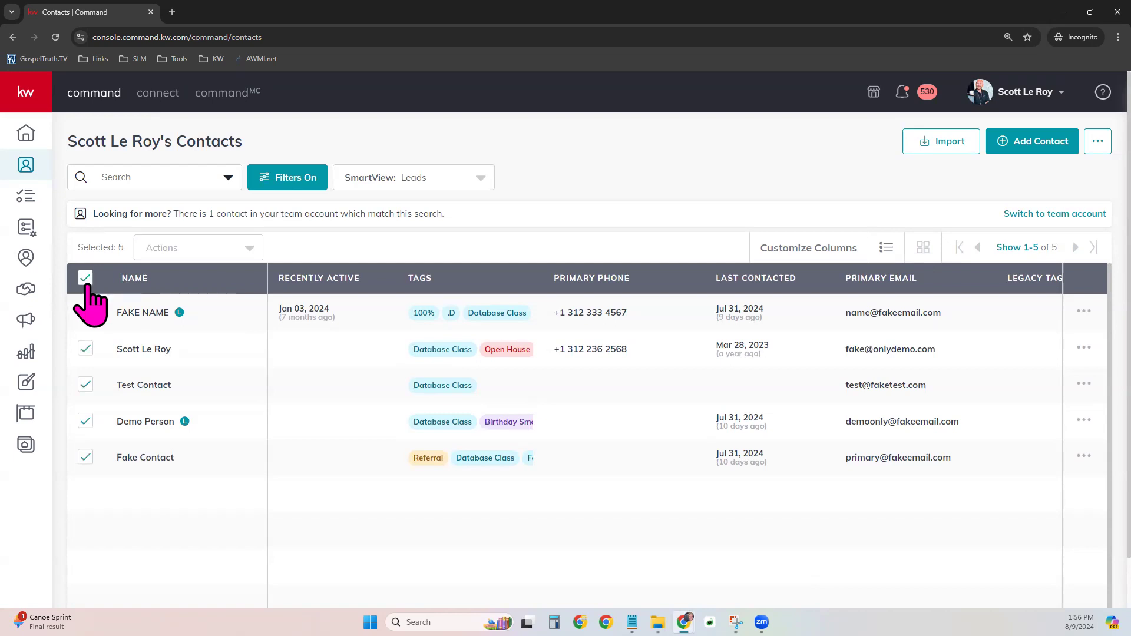
click(185, 246)
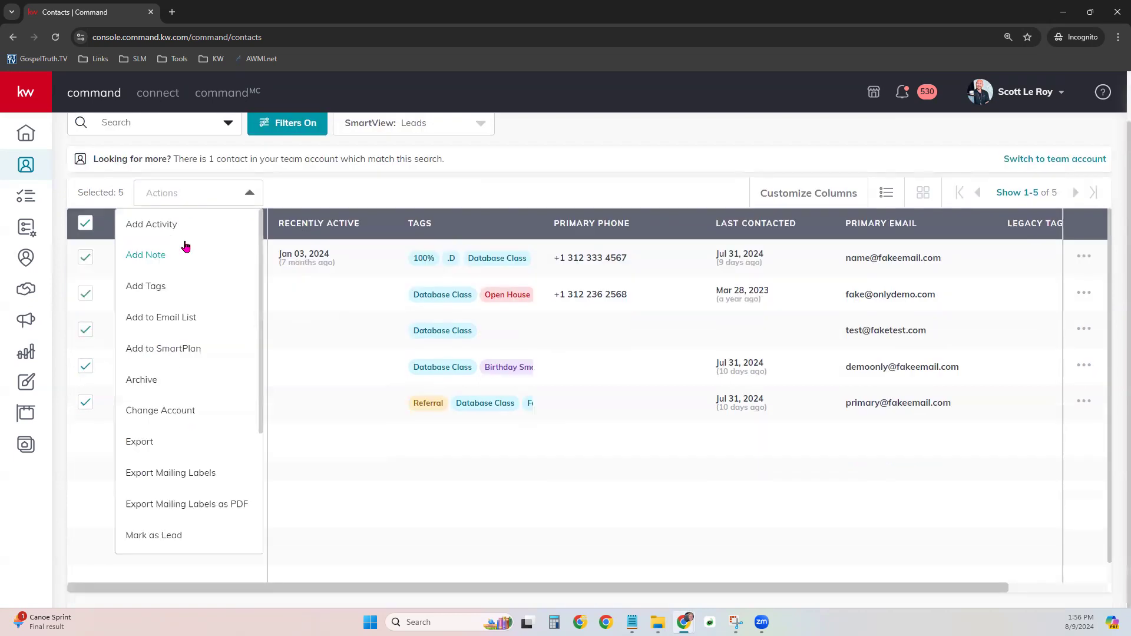
click(157, 287)
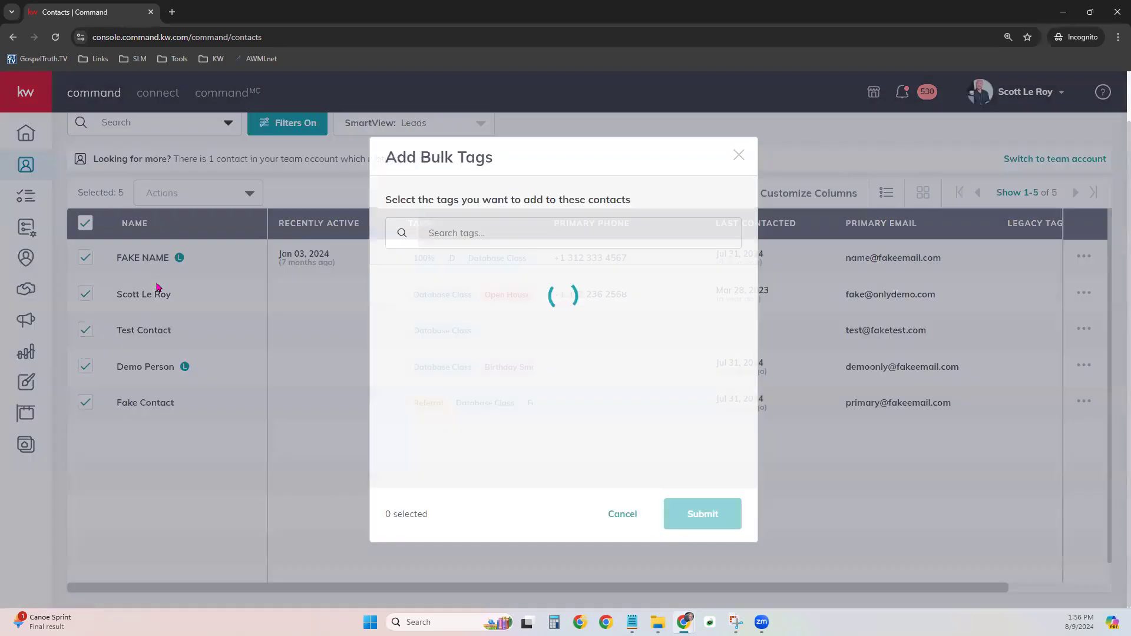
click(446, 231)
text(36 Touch)
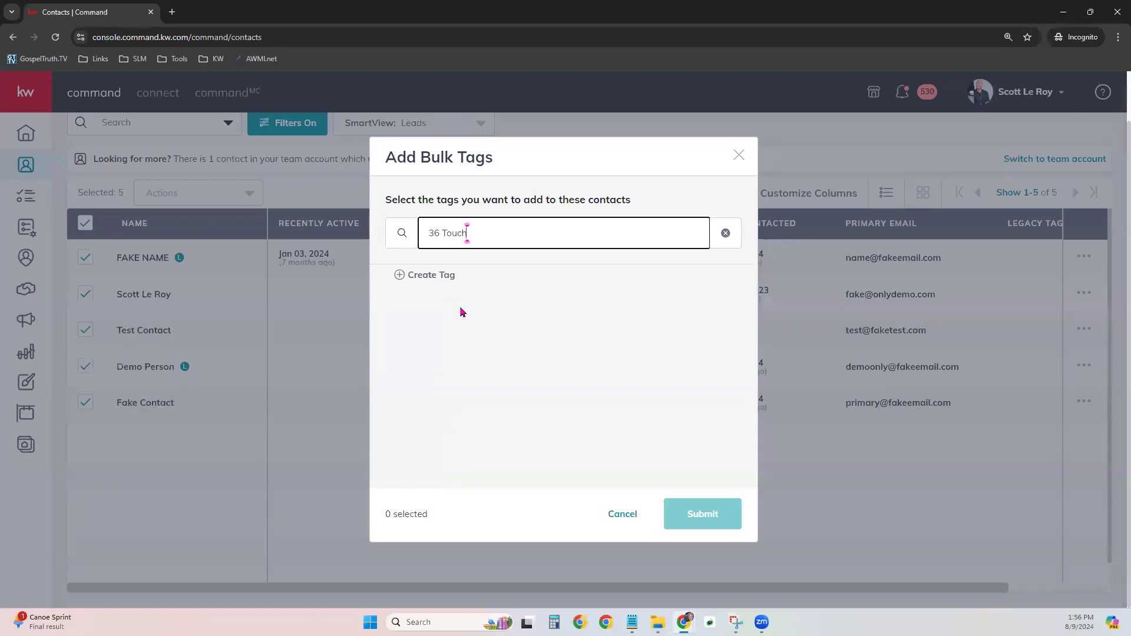
click(420, 282)
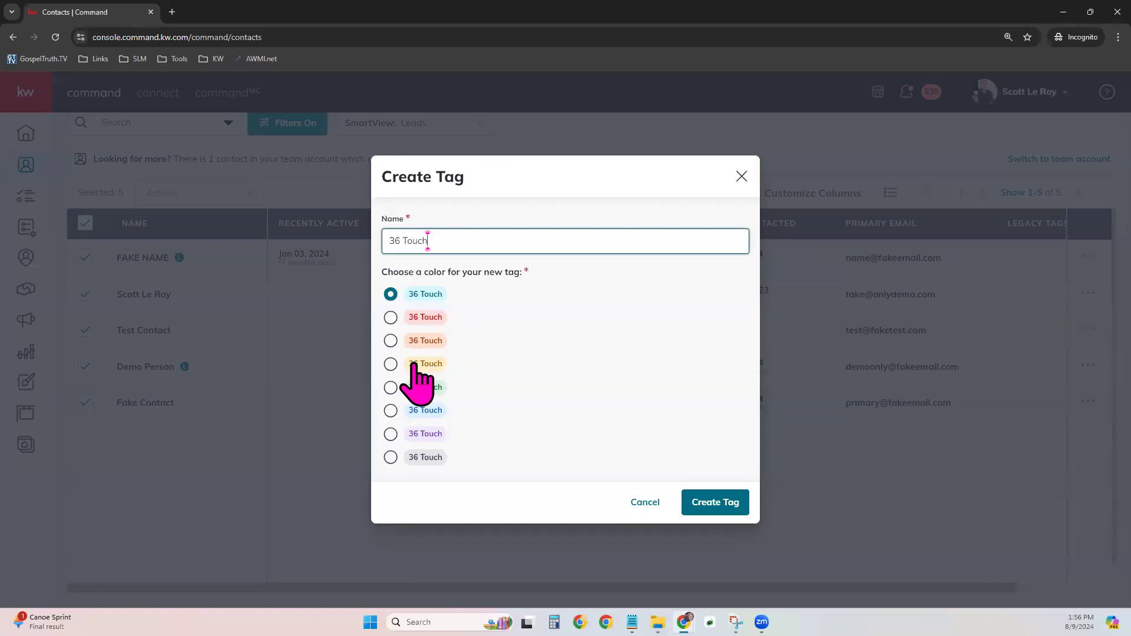
click(393, 341)
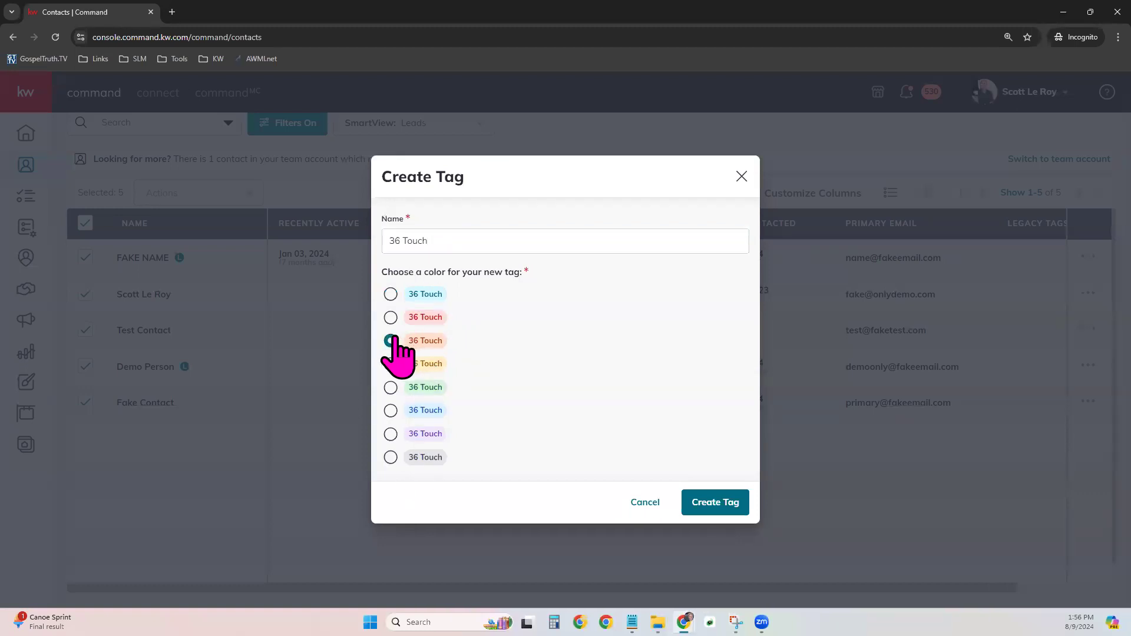
click(715, 502)
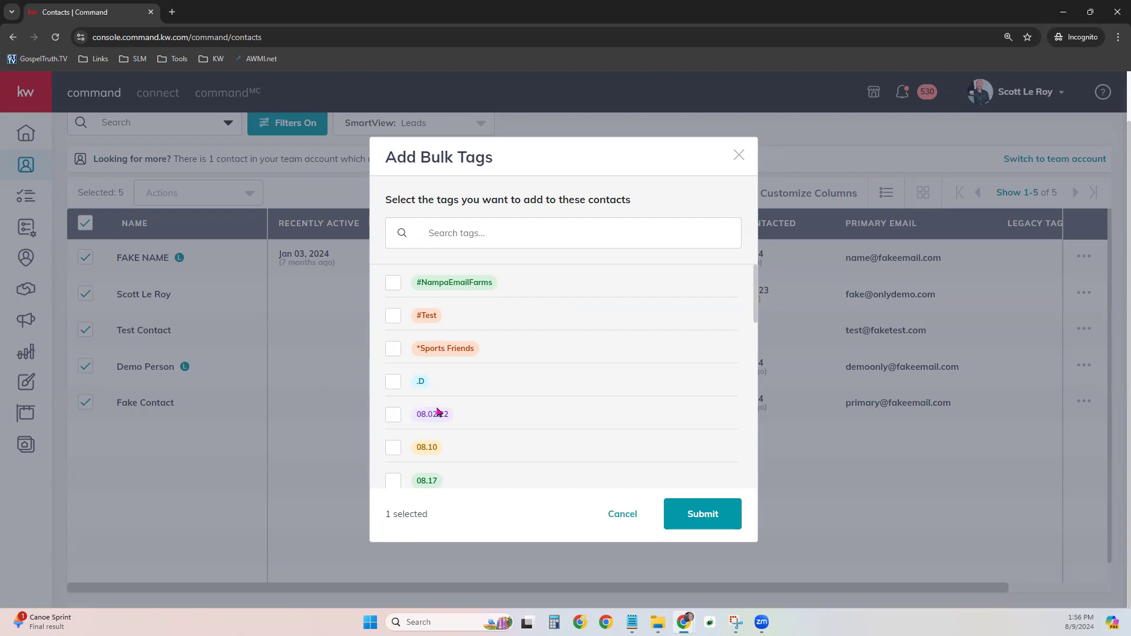
- Include the lead tag in the bulk tags, submit both tags to the selected contacts, and reload the contacts page
click(462, 223)
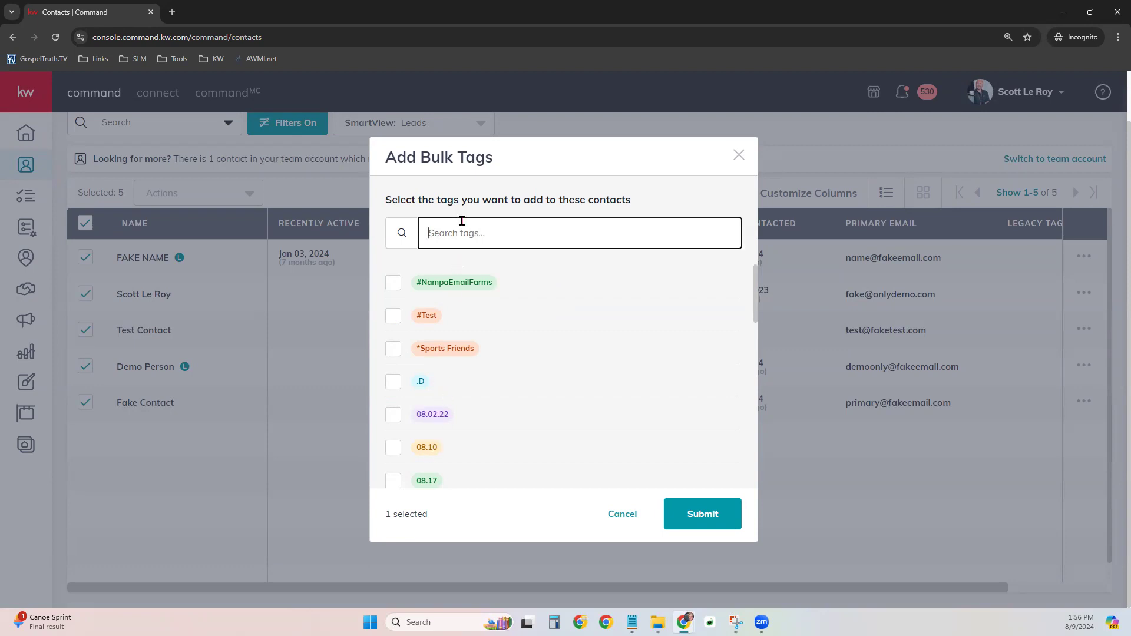
text(Lead)
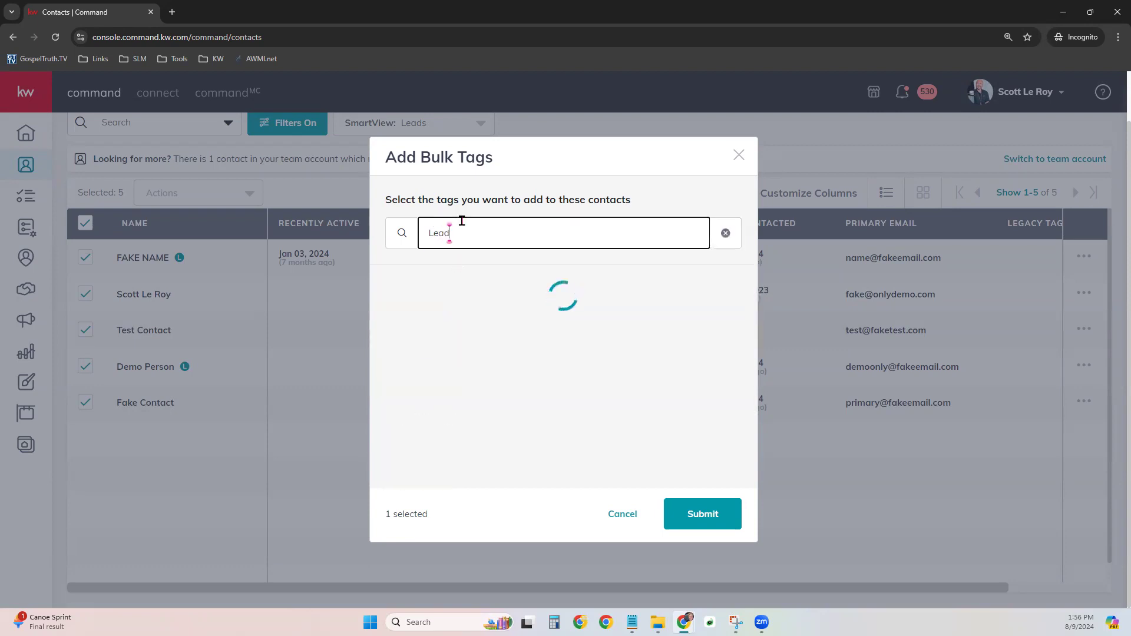
click(392, 324)
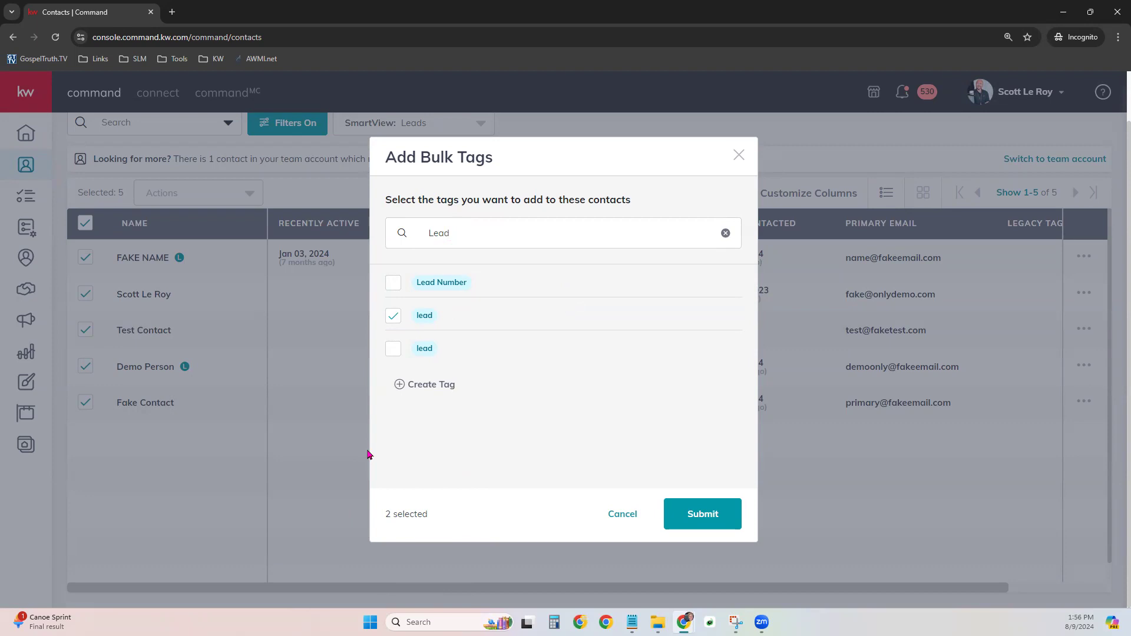
click(734, 518)
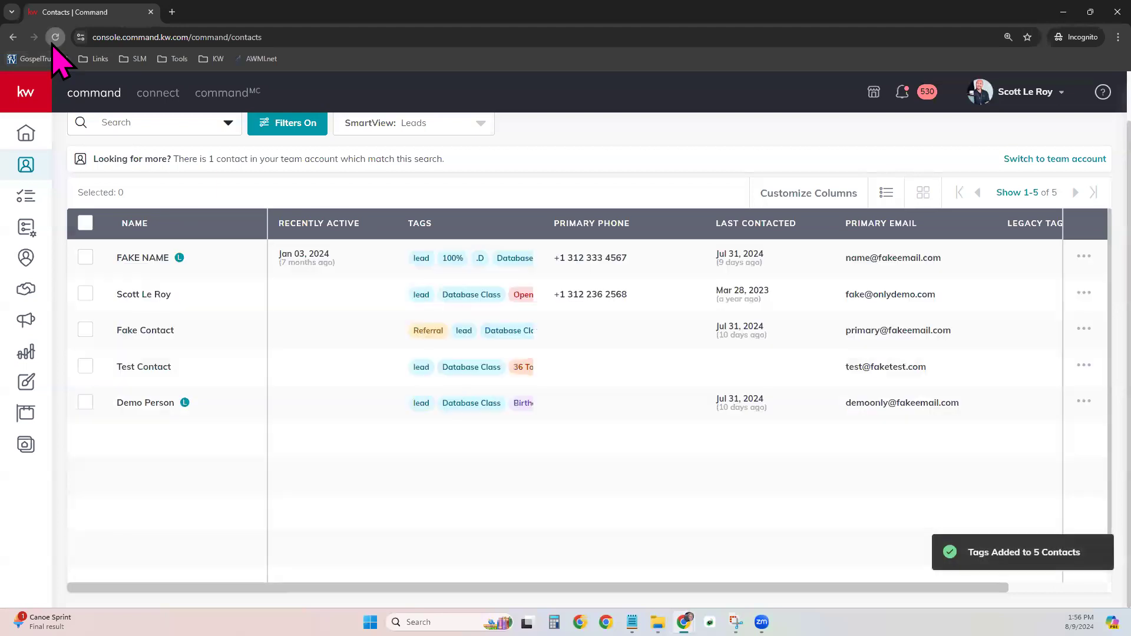
click(55, 37)
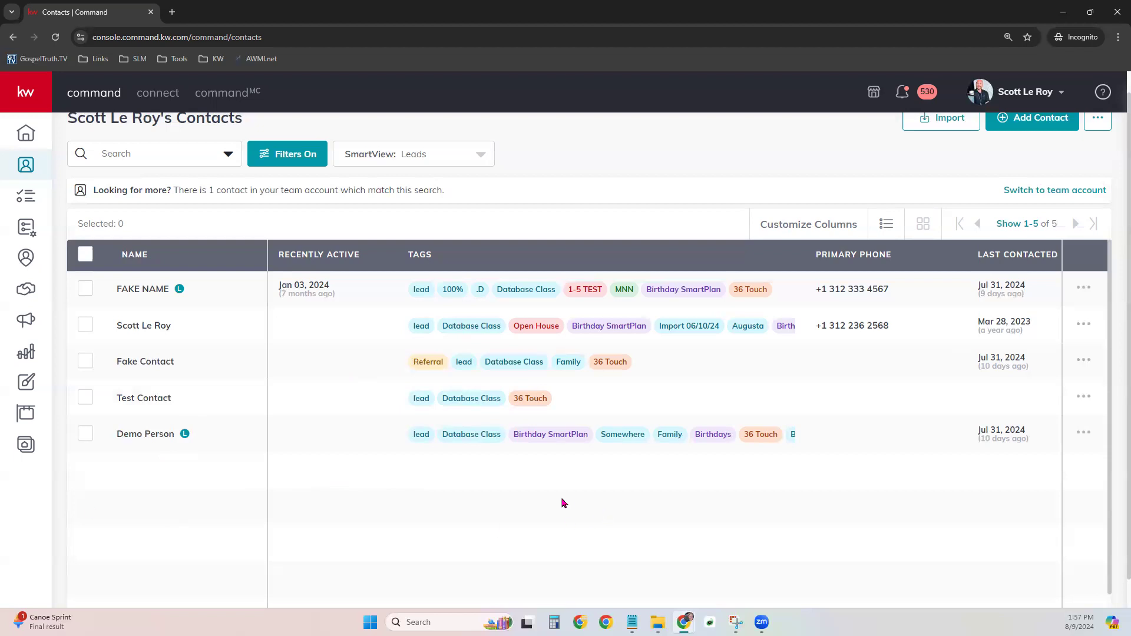
- Start a new email design in Designs and open its template library
click(26, 394)
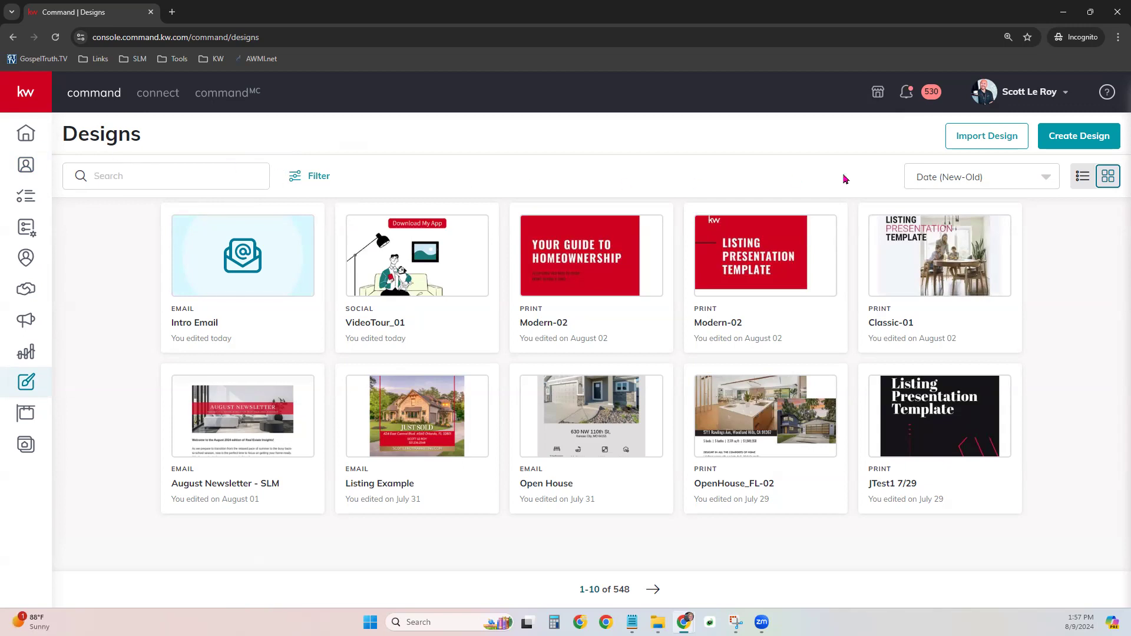
click(1090, 142)
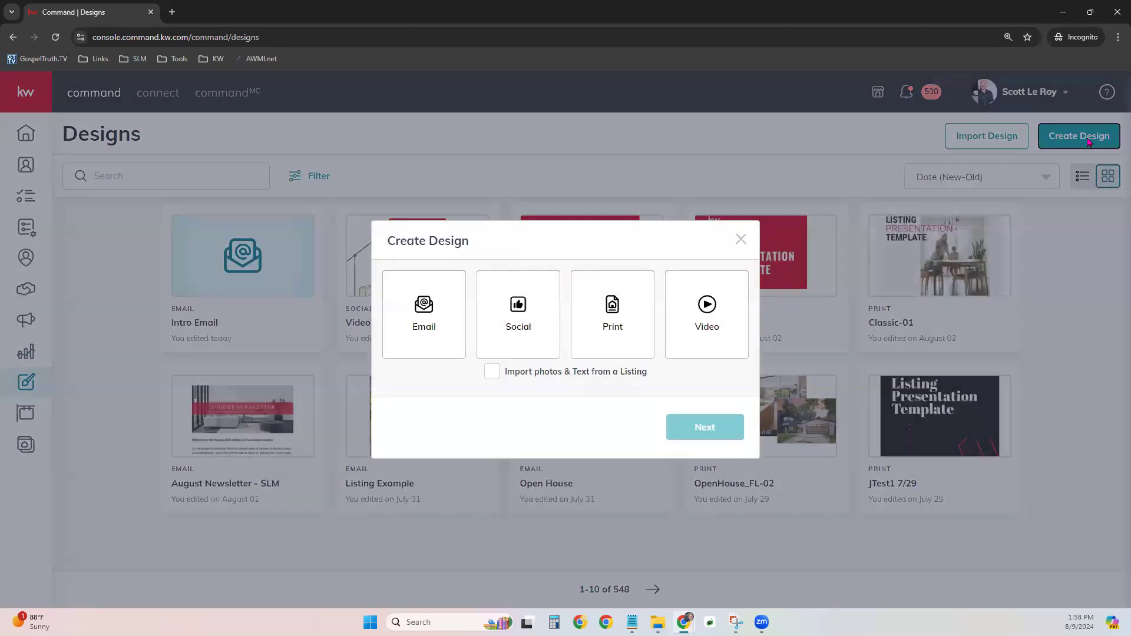
click(426, 302)
click(668, 424)
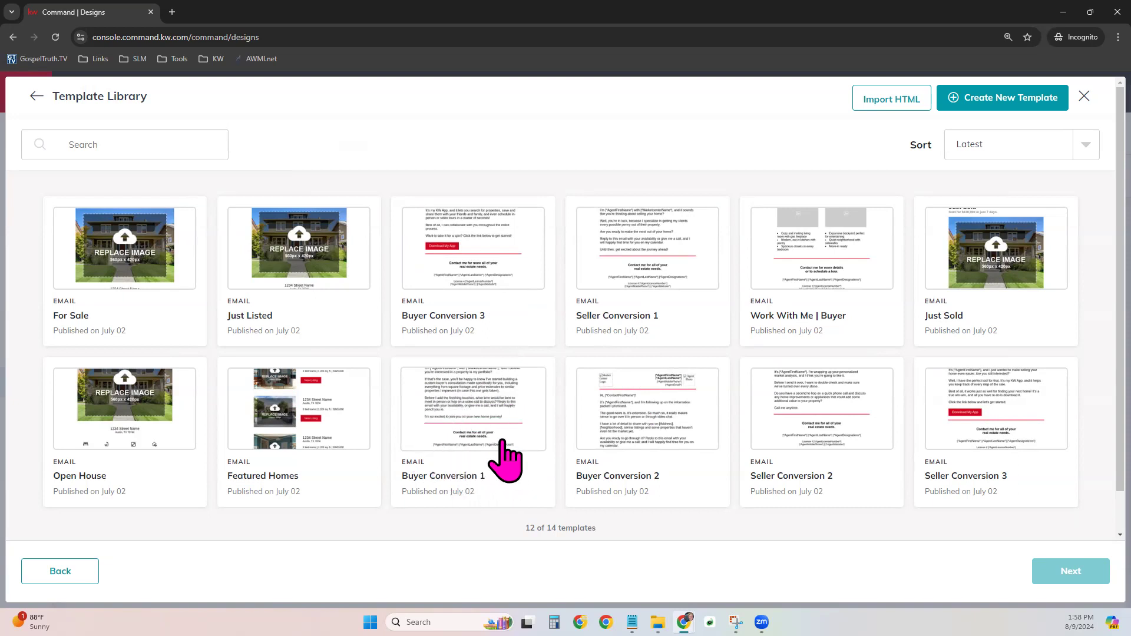
- Look through the email templates in the Template Library and close the library
scroll(505, 460, down, 1)
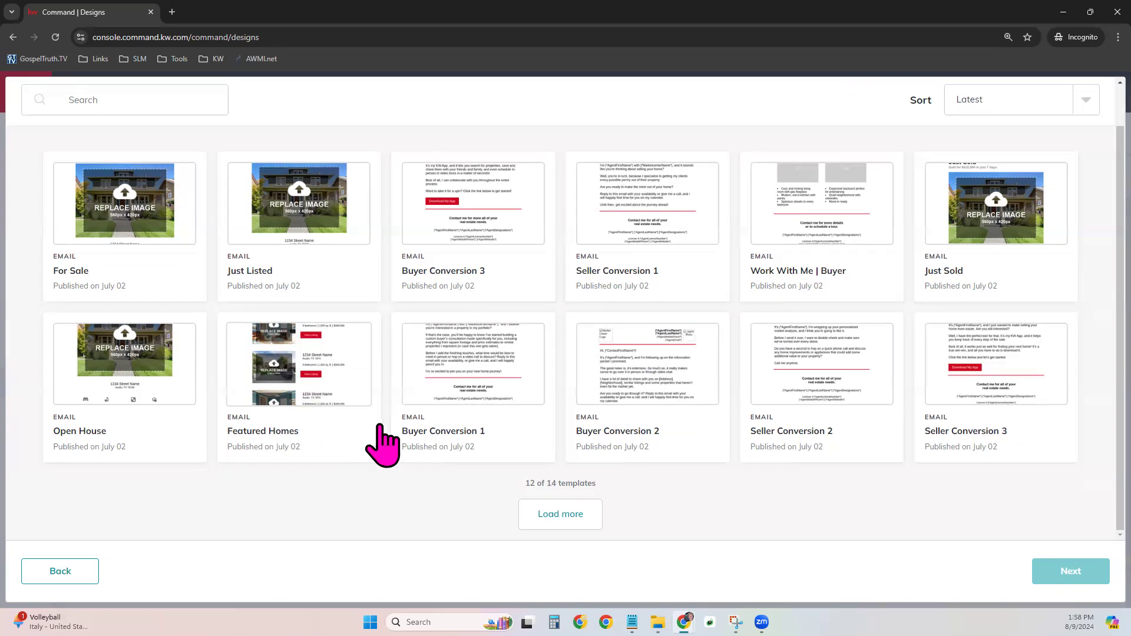
scroll(383, 447, up, 1)
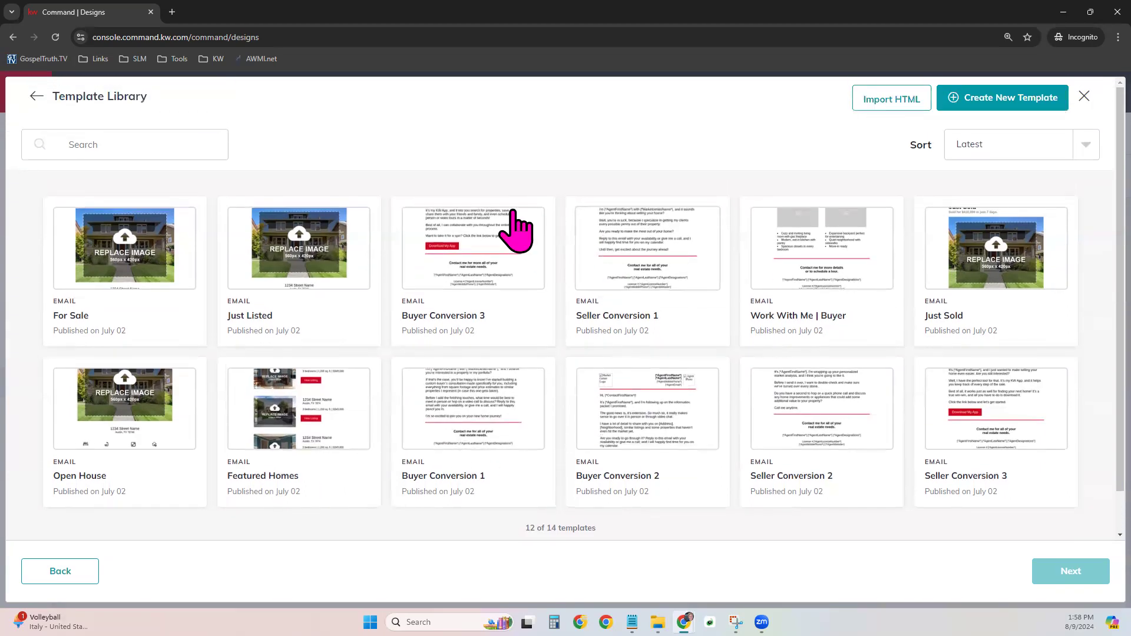
click(1086, 97)
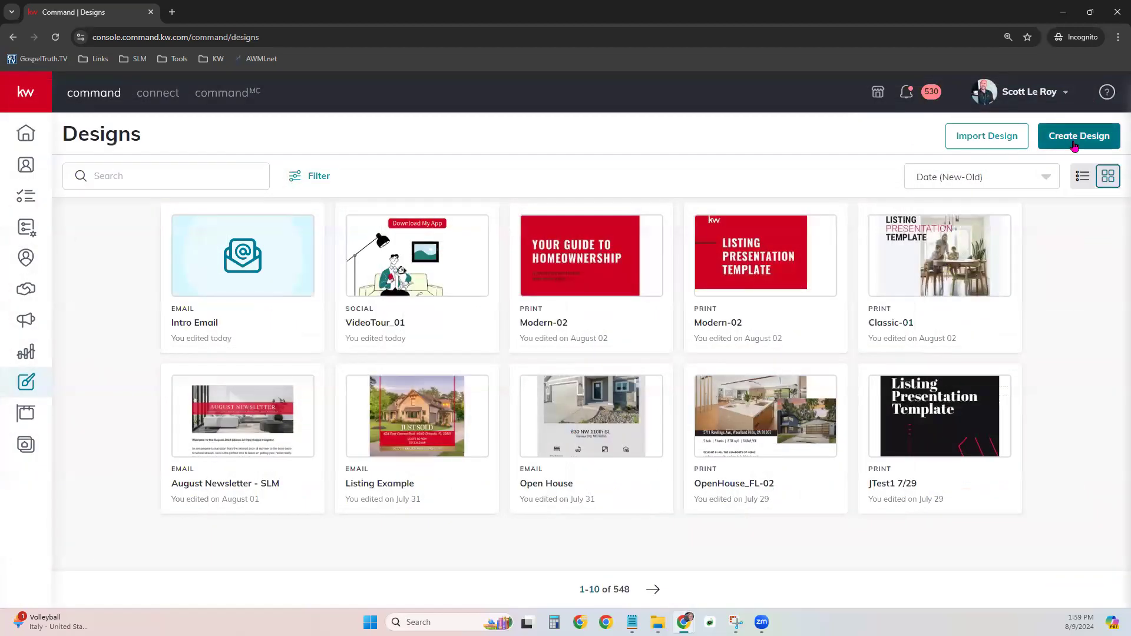
- Start a new Social design from the Designs page, without importing from a listing
click(1075, 145)
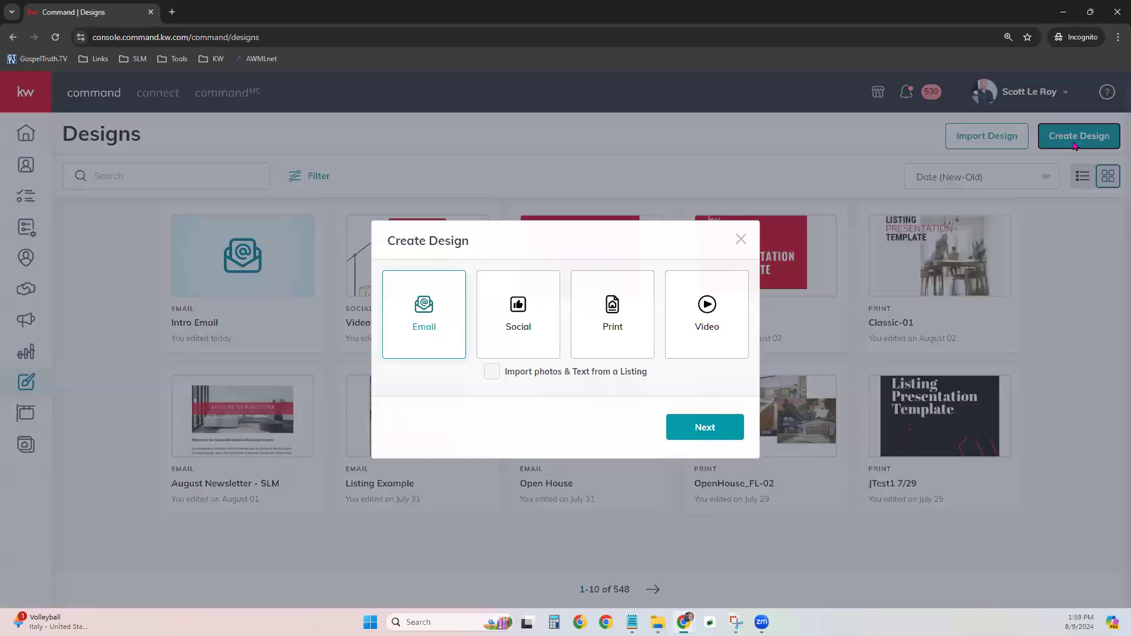
click(519, 321)
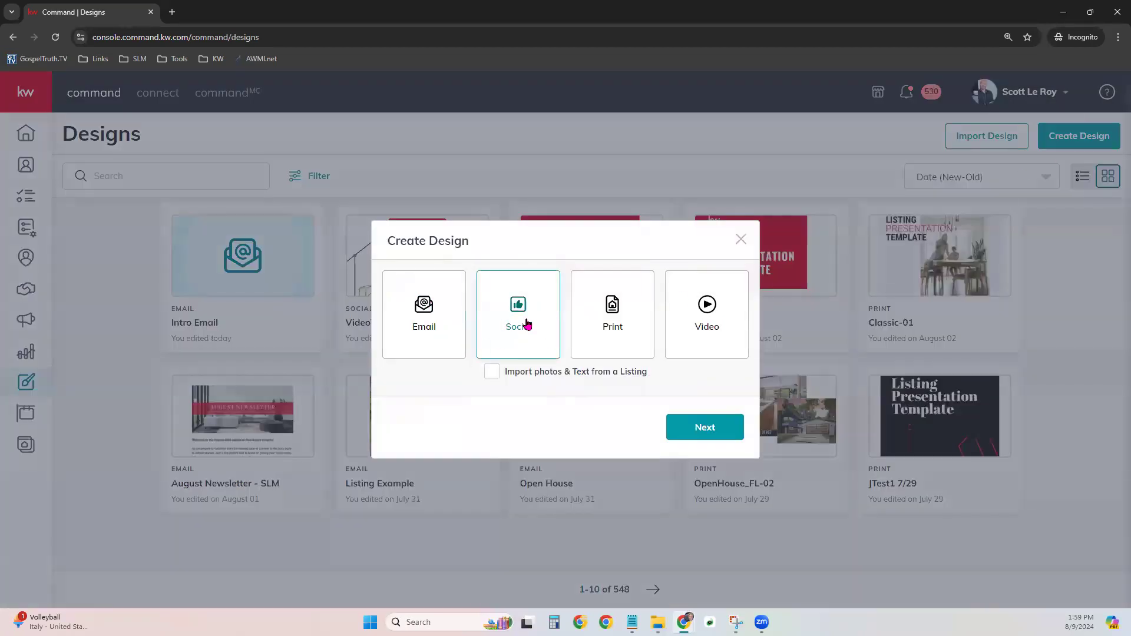
click(684, 423)
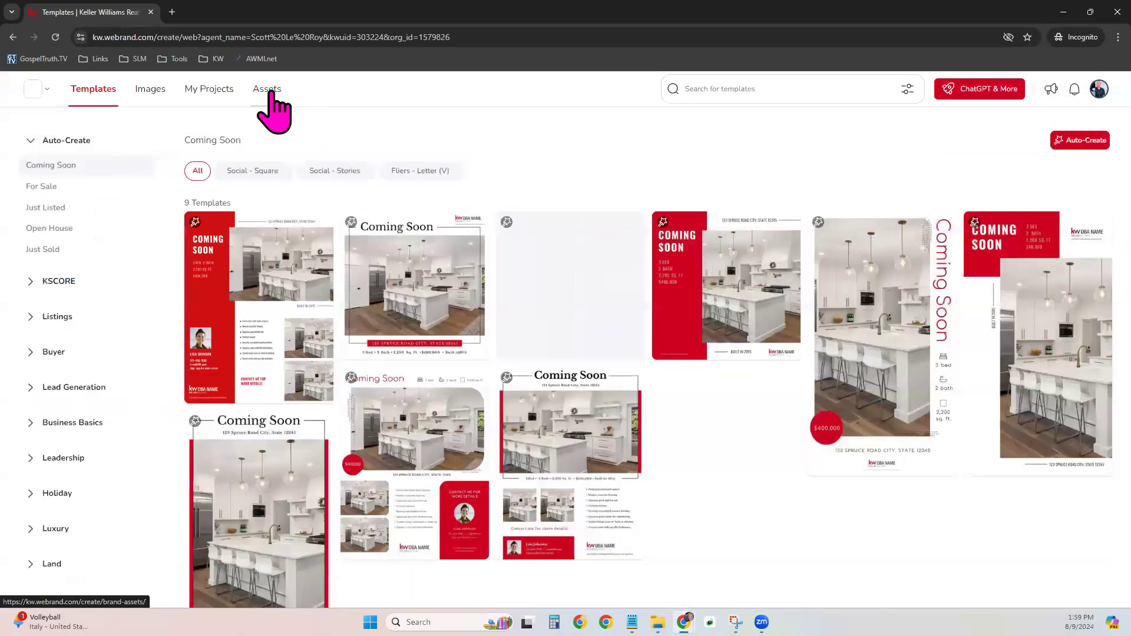
- View the House Exteriors folder among the Keller Williams Realty image assets and return to all image folders
click(269, 92)
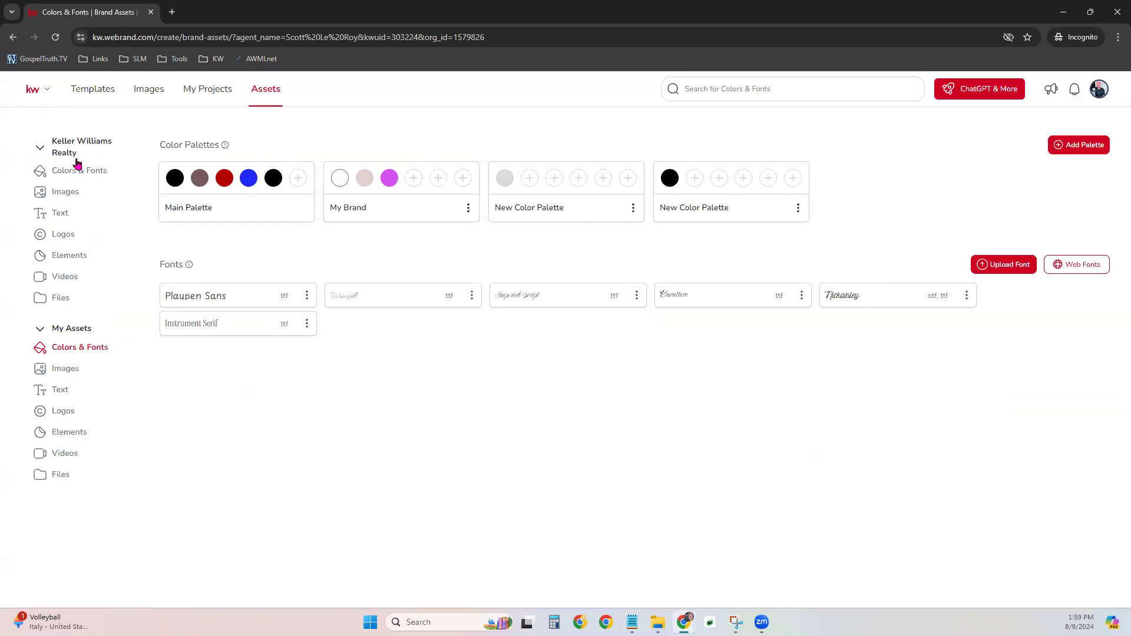
click(76, 192)
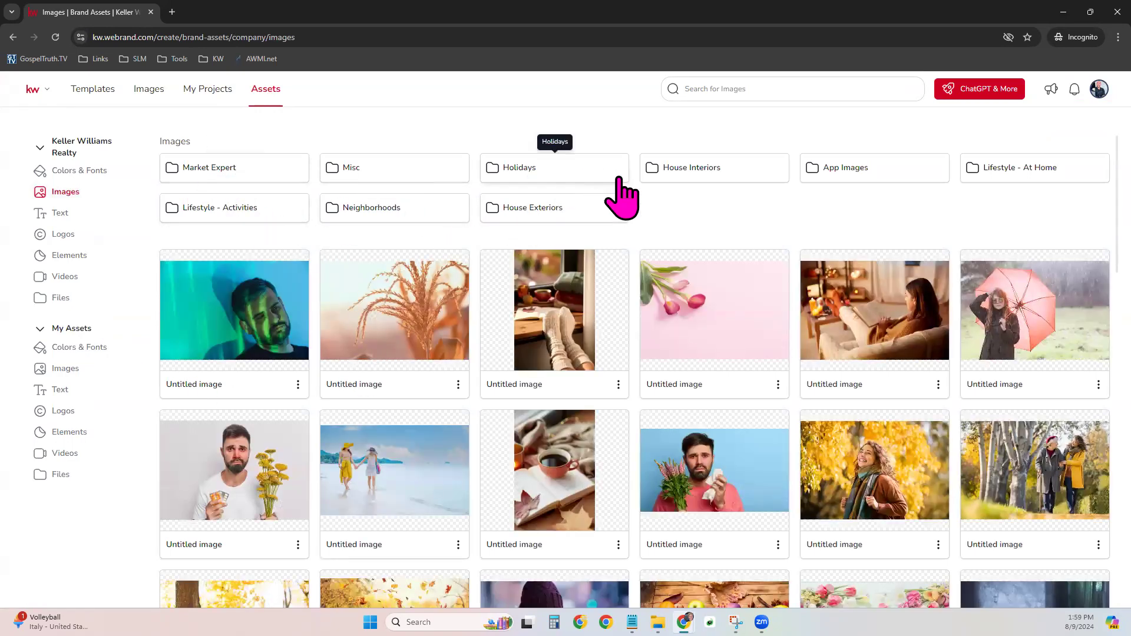
click(576, 216)
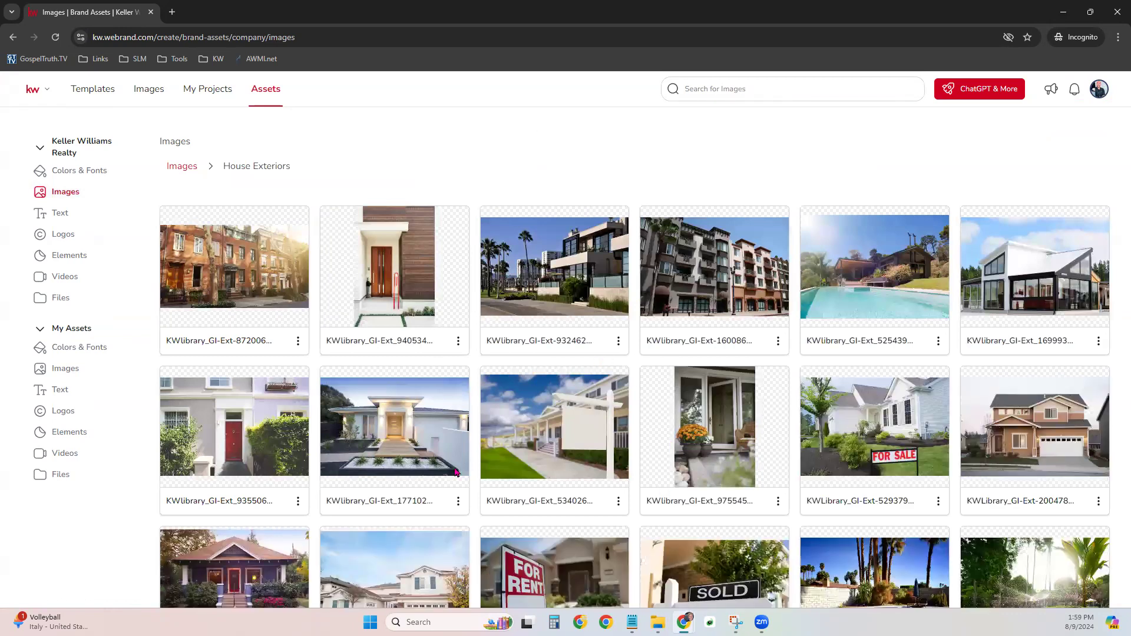
click(185, 167)
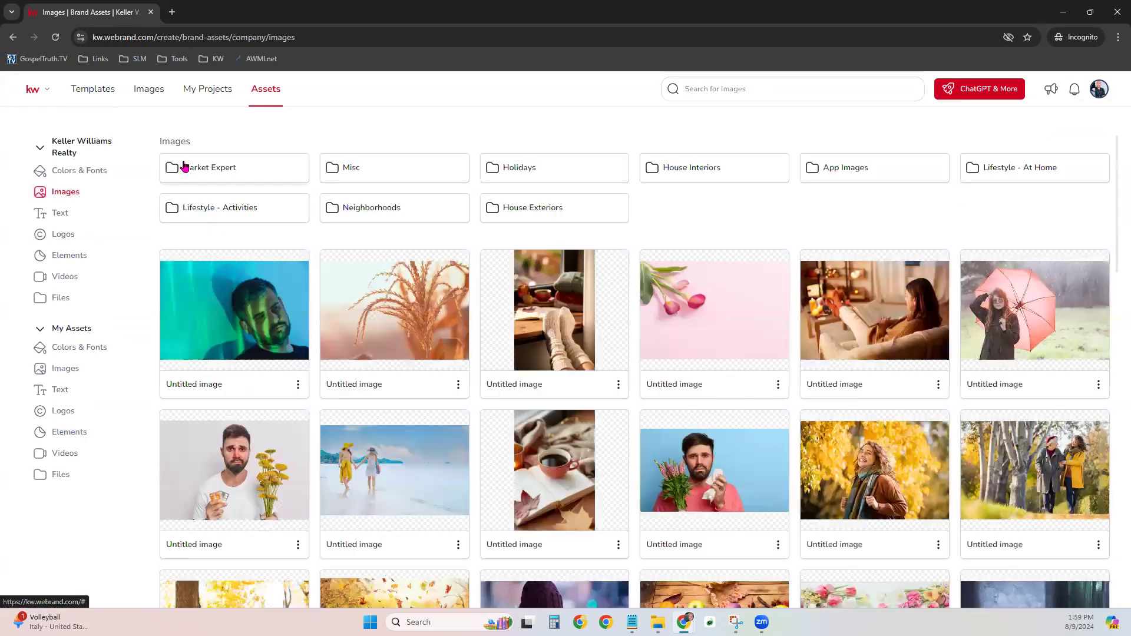
- Look through the stock photos in the Lifestyle - Activities image folder
click(273, 213)
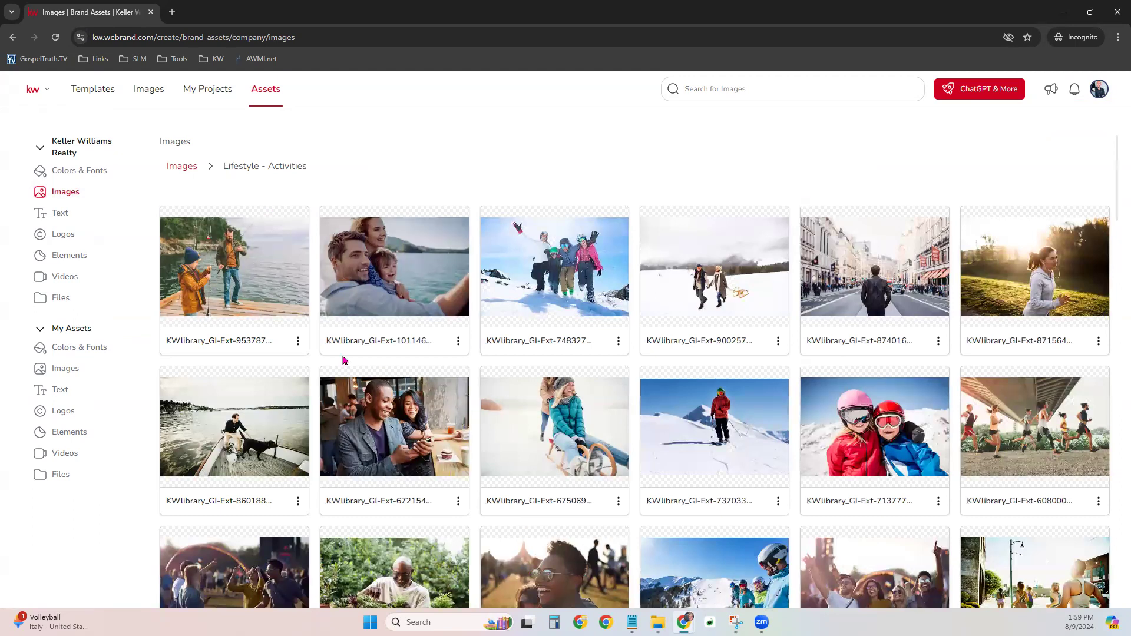
scroll(534, 429, down, 6)
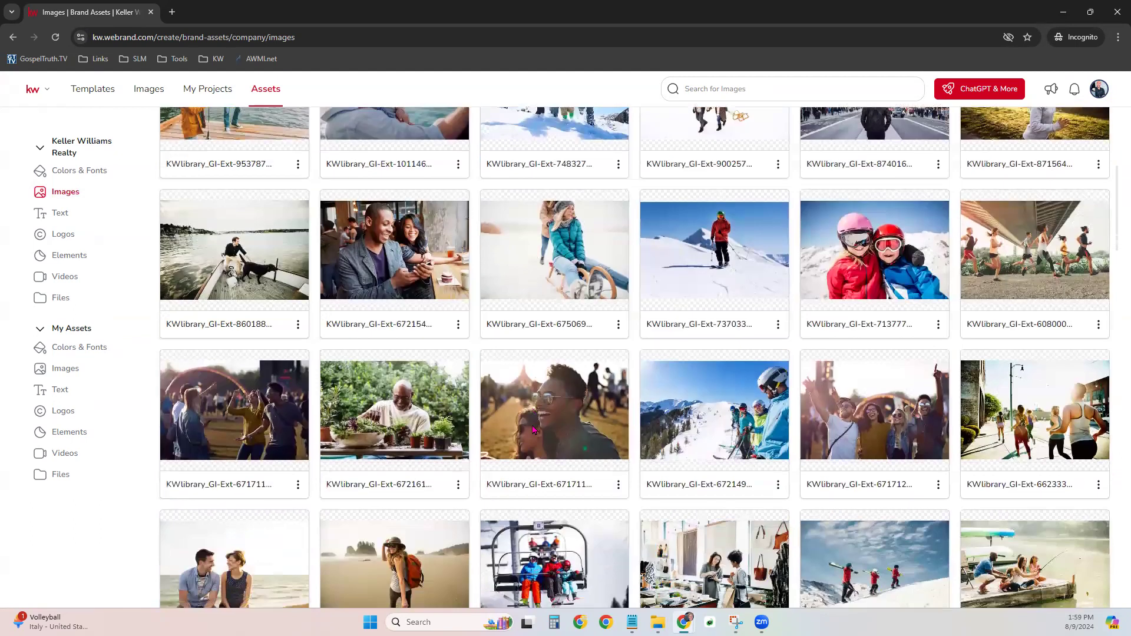
scroll(534, 429, down, 8)
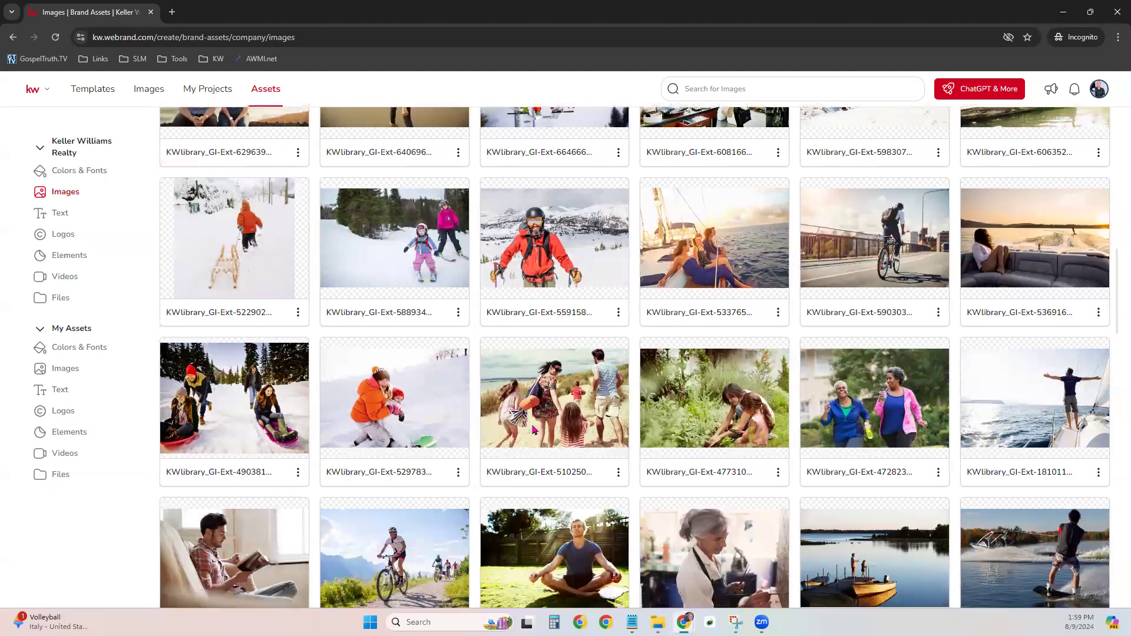
scroll(534, 429, down, 2)
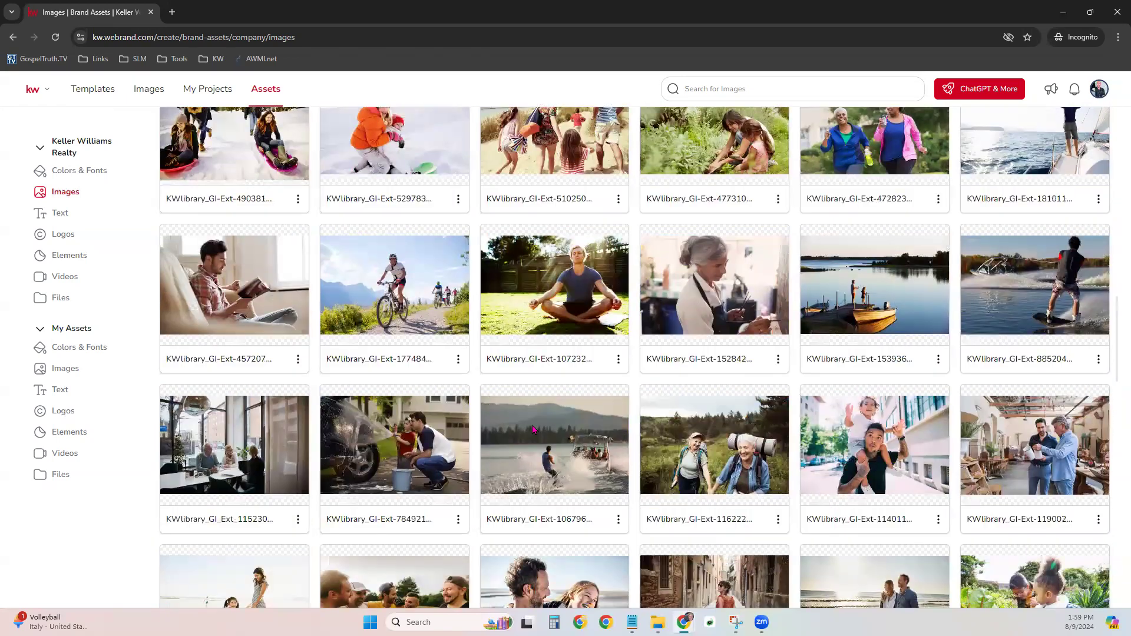
scroll(533, 429, up, 8)
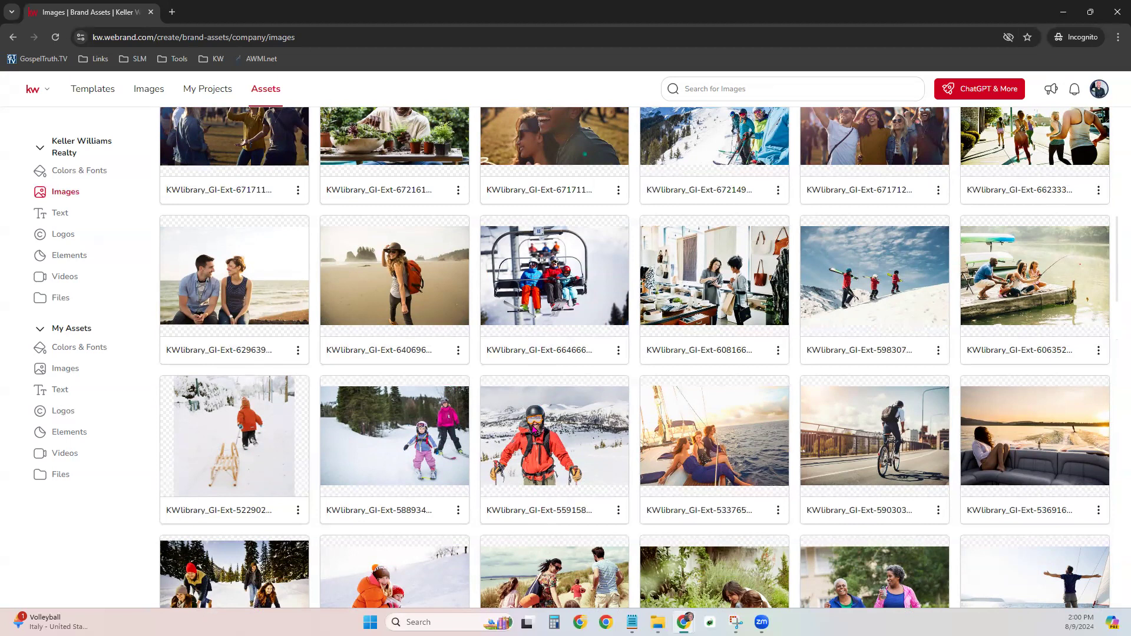
scroll(533, 430, up, 6)
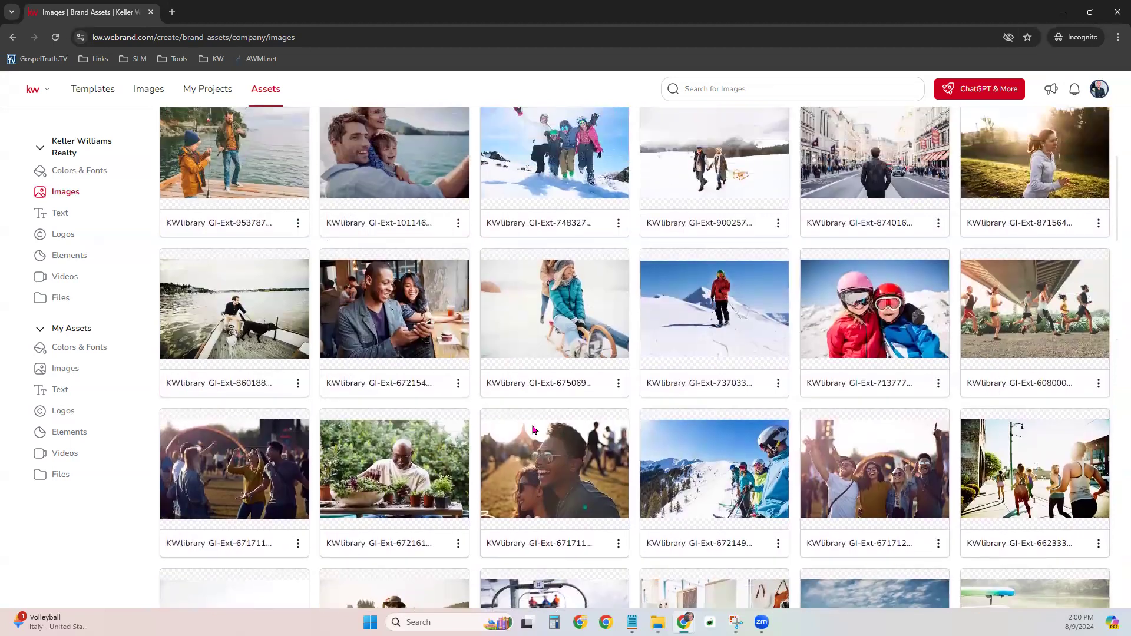
scroll(533, 430, up, 1)
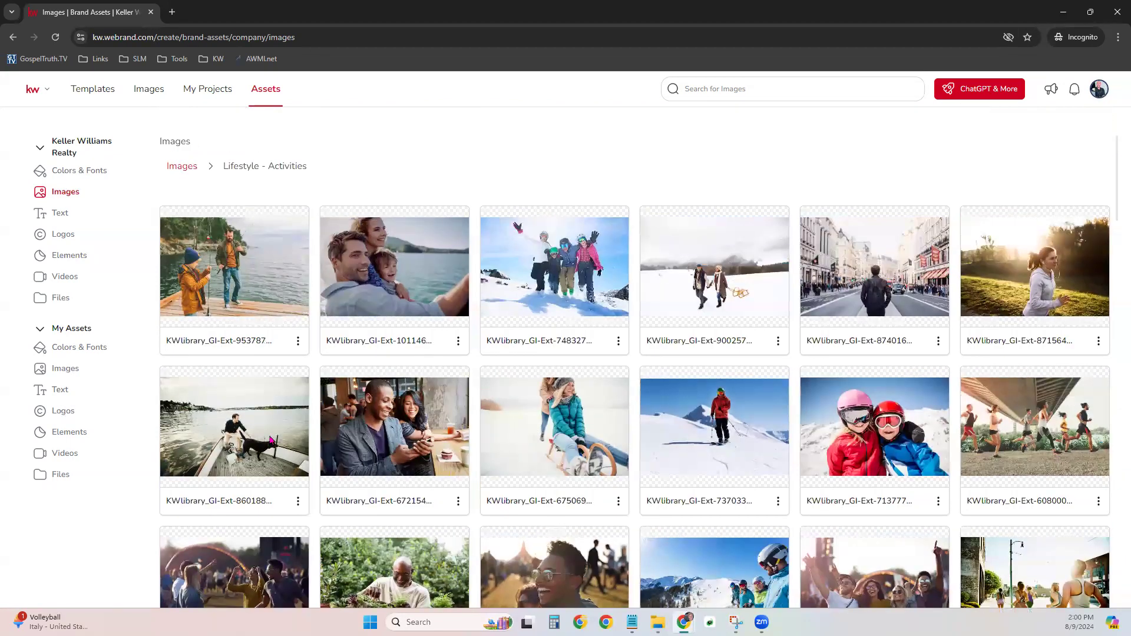
- Return to the design templates and view the Client Love and Client Testimonial collections under Lead Generation
click(95, 92)
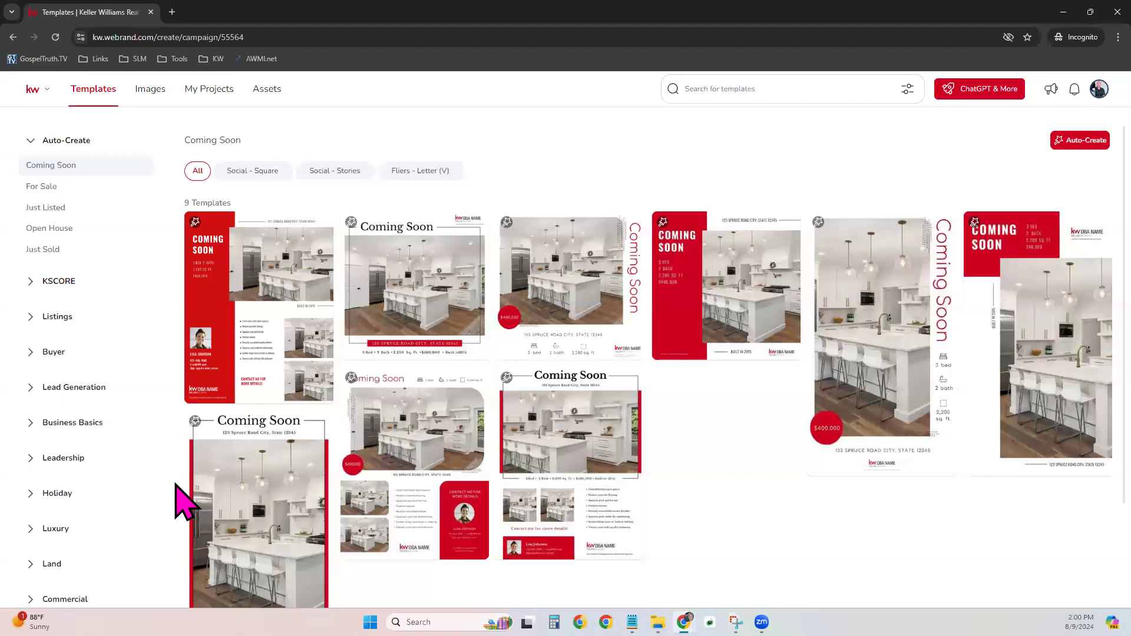
scroll(180, 445, down, 2)
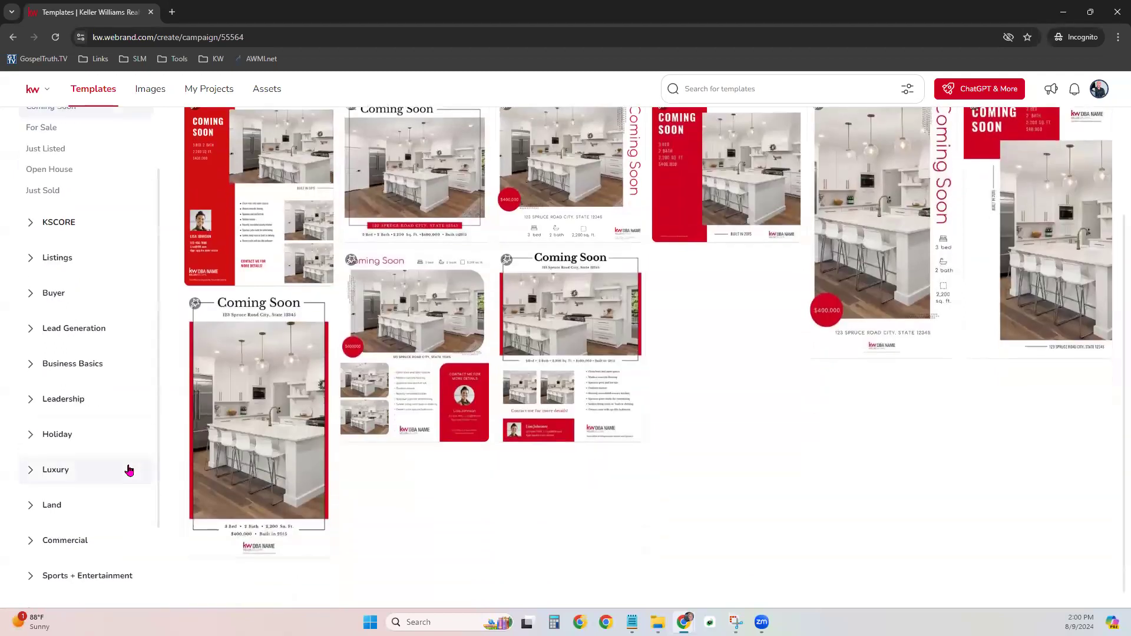
click(84, 333)
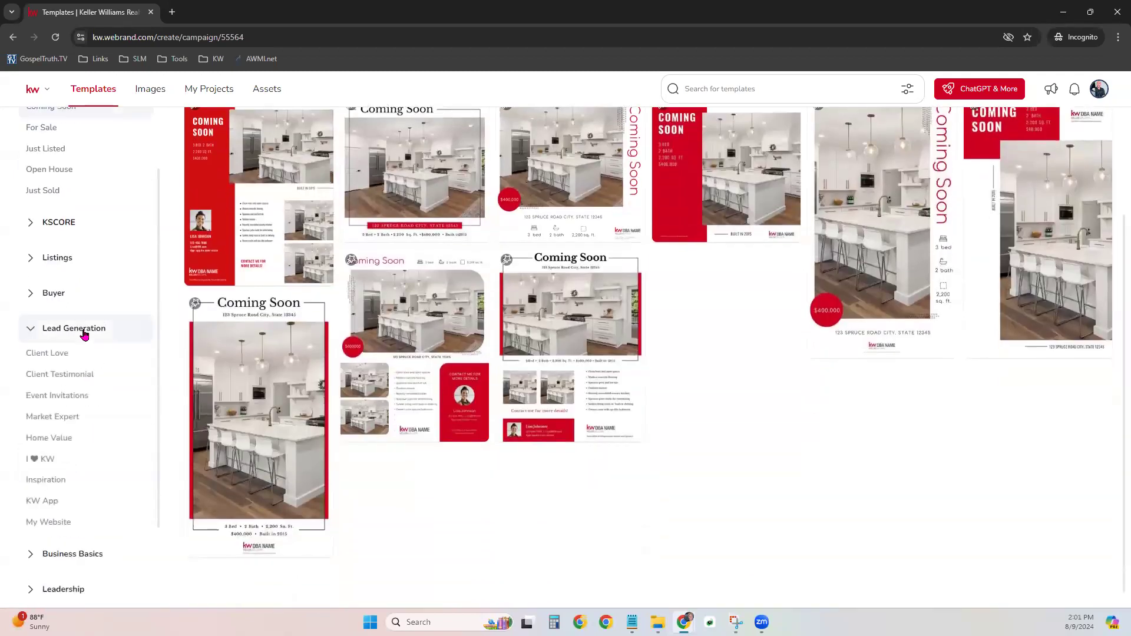
click(63, 355)
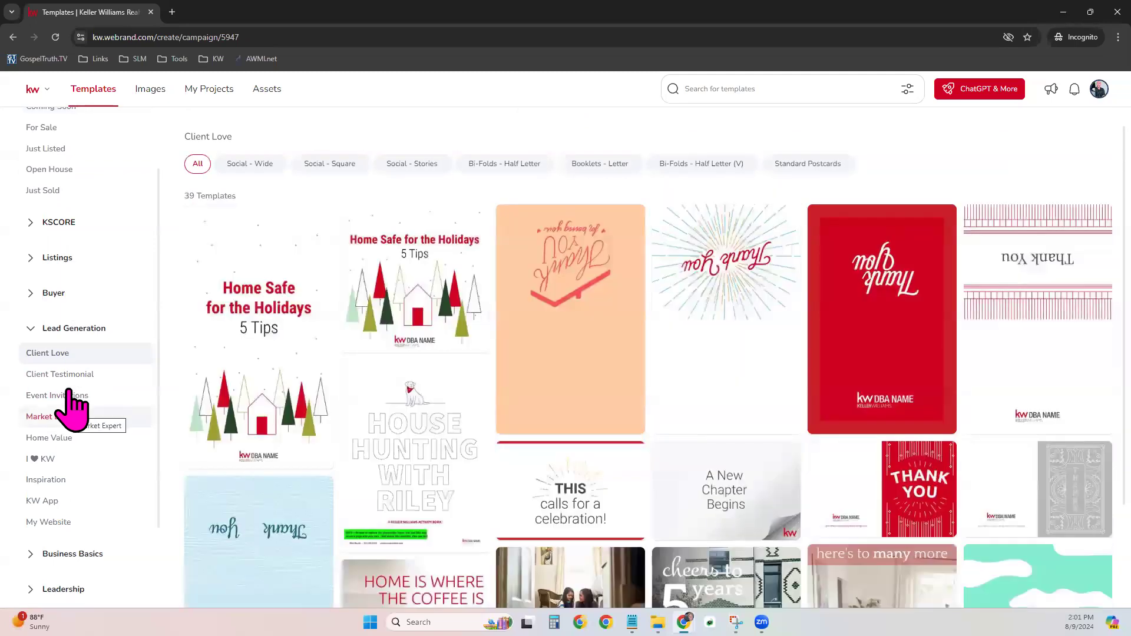
click(64, 375)
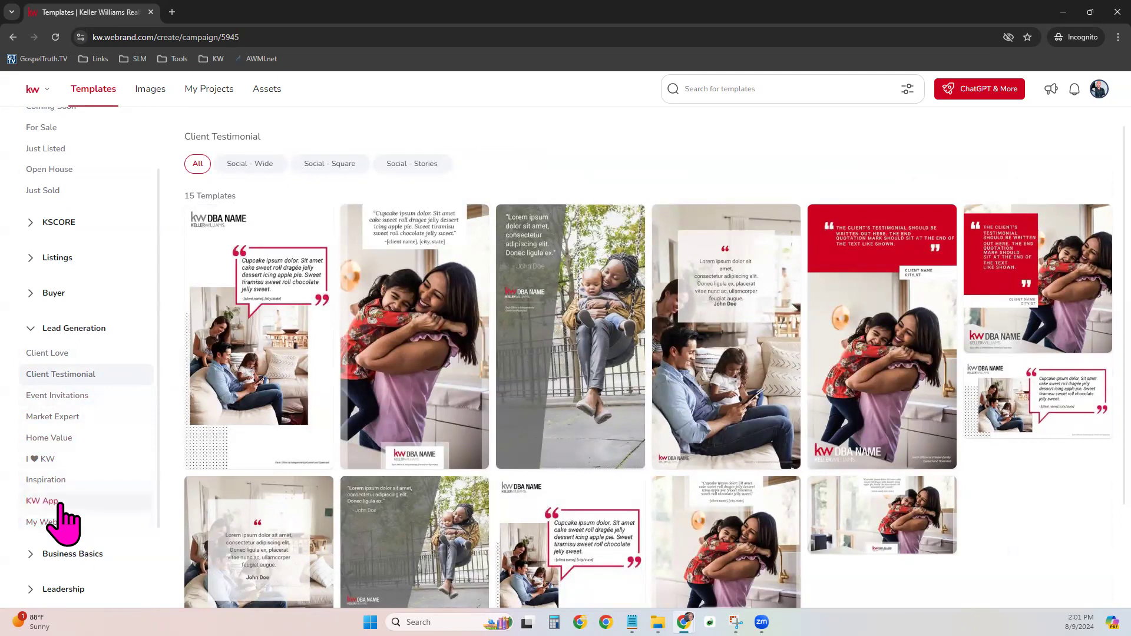
- Look through the KW App template collection under Lead Generation
click(53, 501)
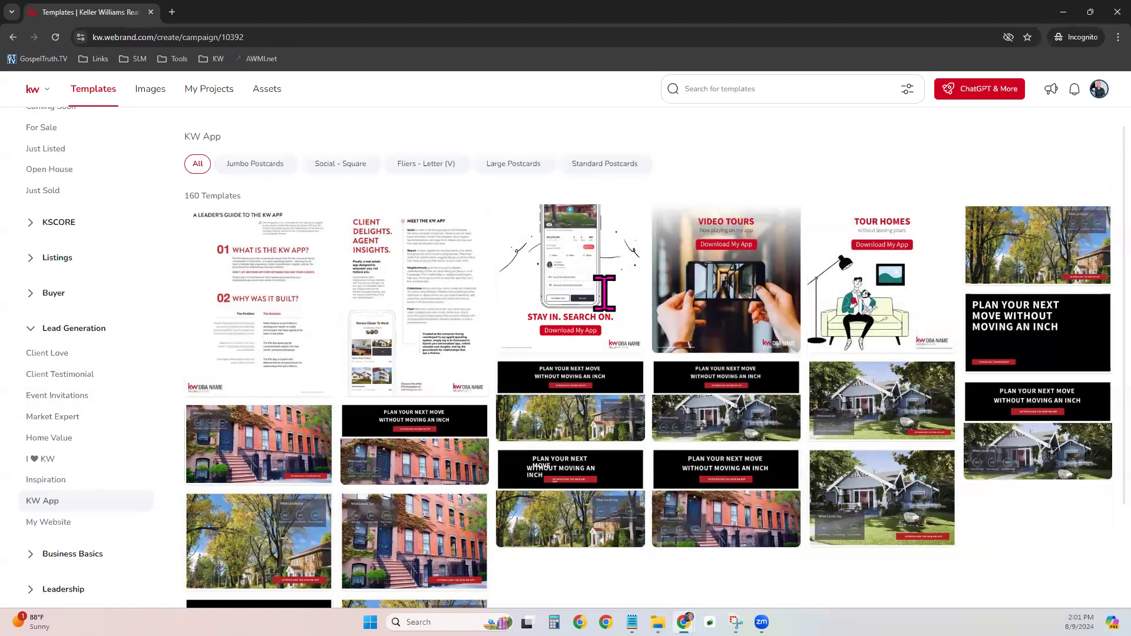
scroll(790, 513, down, 3)
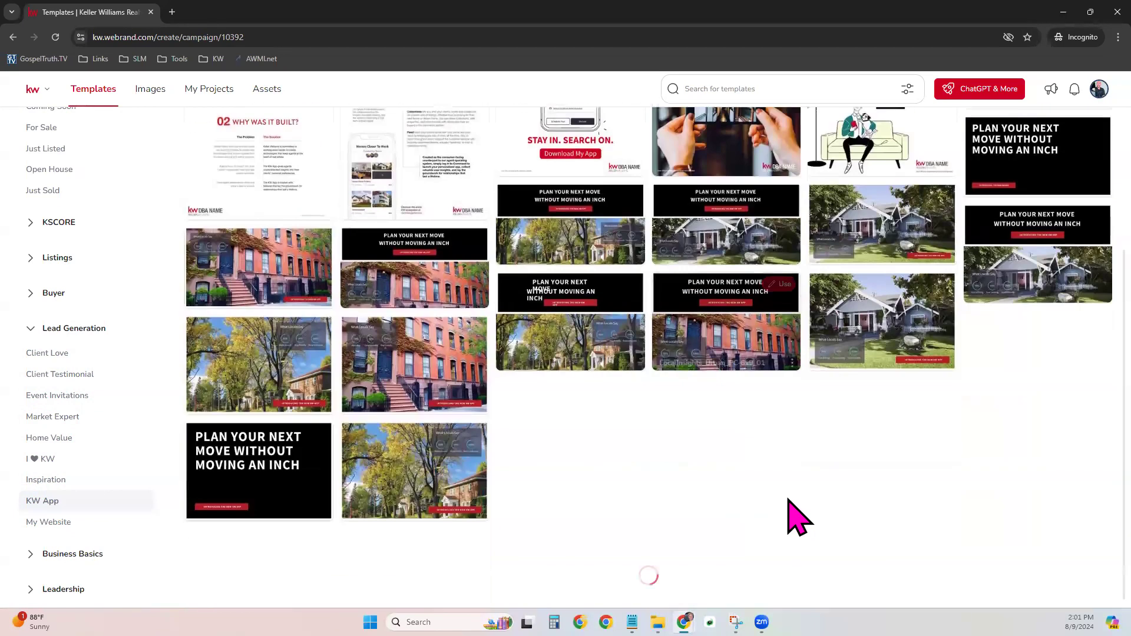
scroll(796, 519, down, 3)
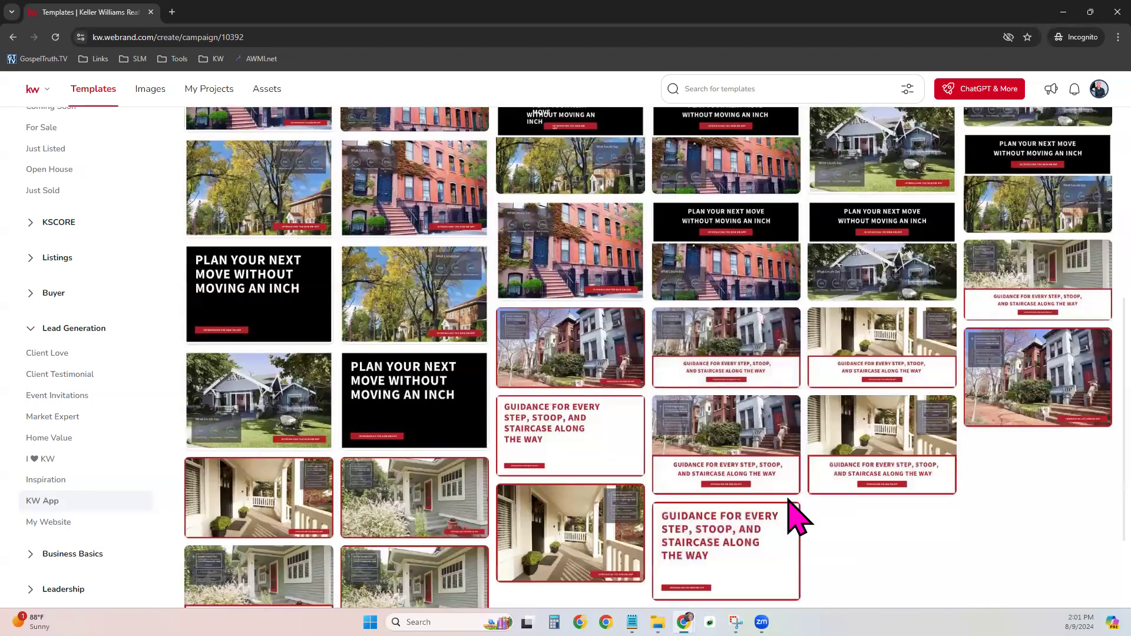
scroll(797, 518, down, 2)
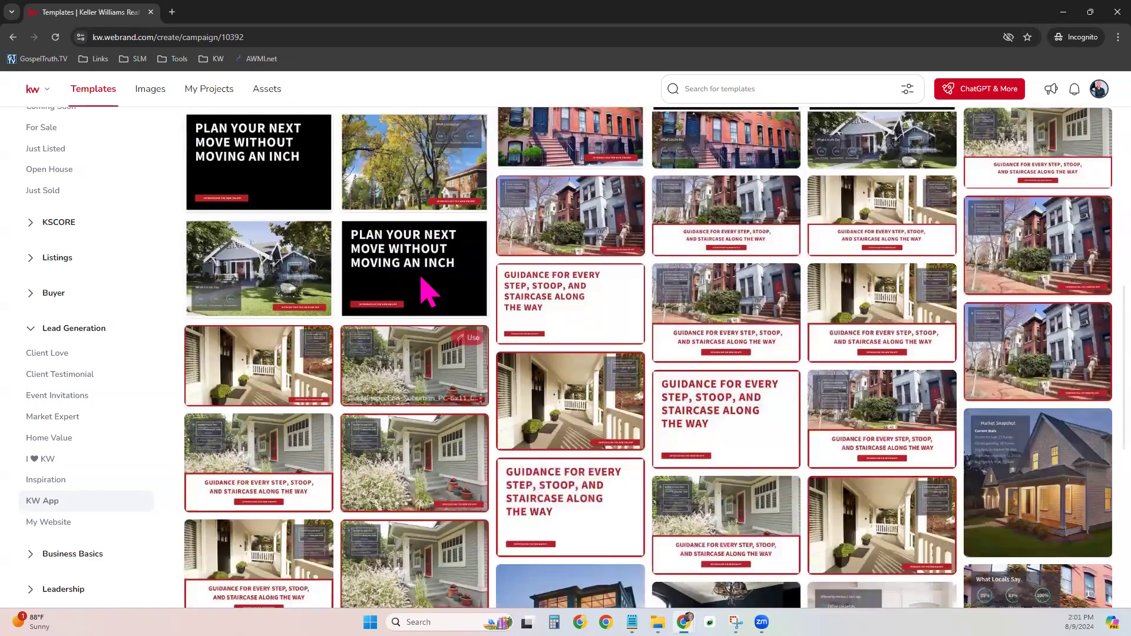
mouse_move(423, 289)
scroll(422, 283, up, 6)
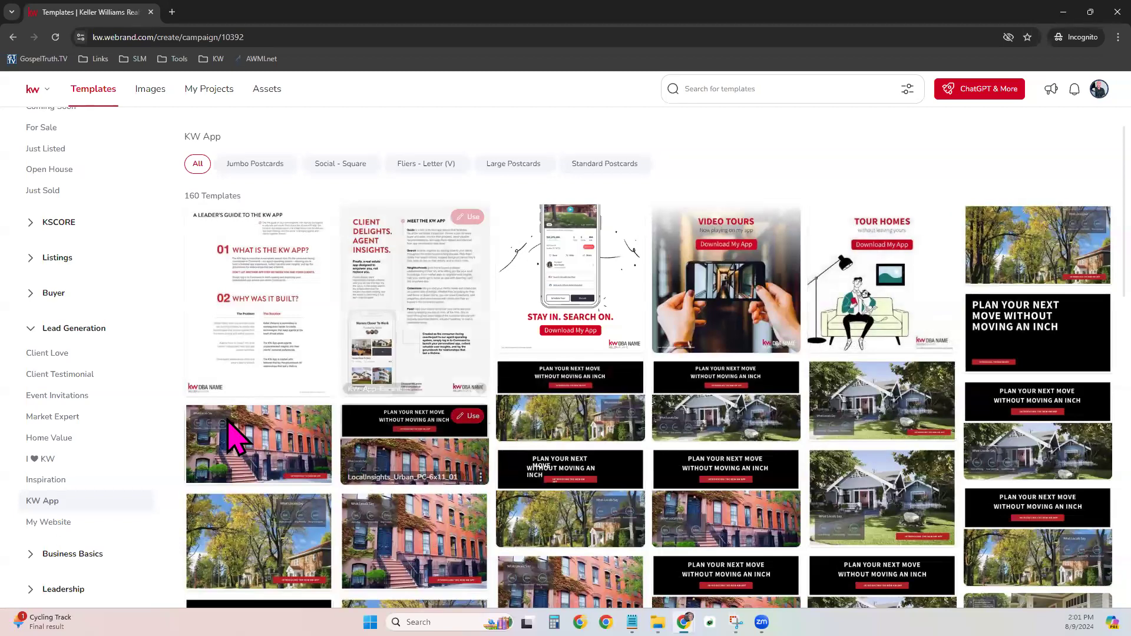
- Browse the My Website templates in the Lead Generation category
click(51, 523)
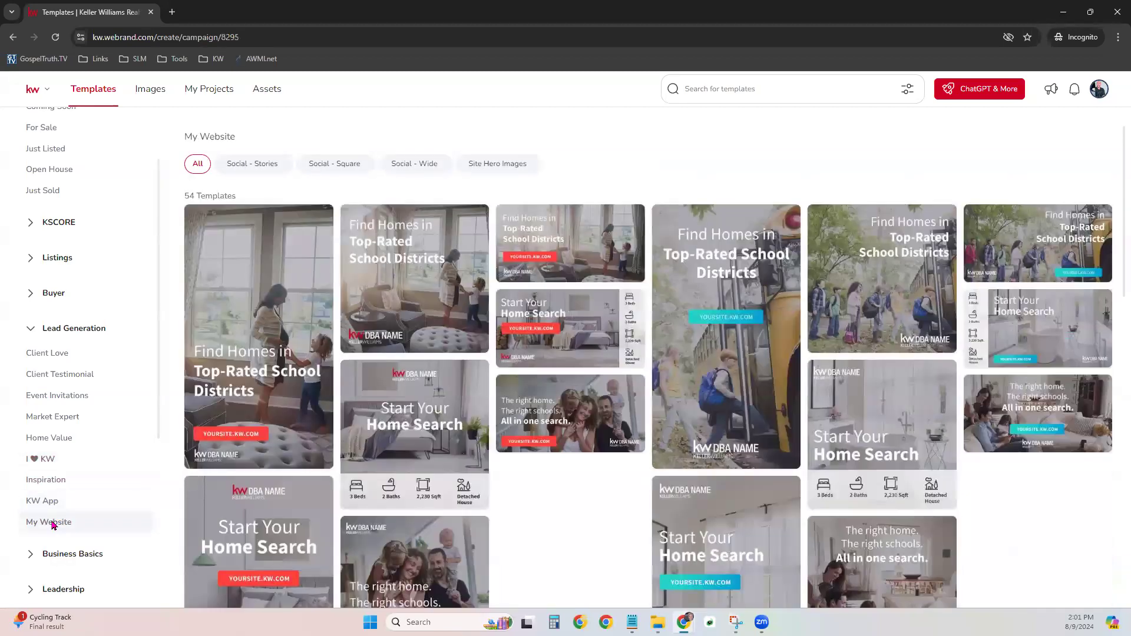
scroll(521, 401, down, 6)
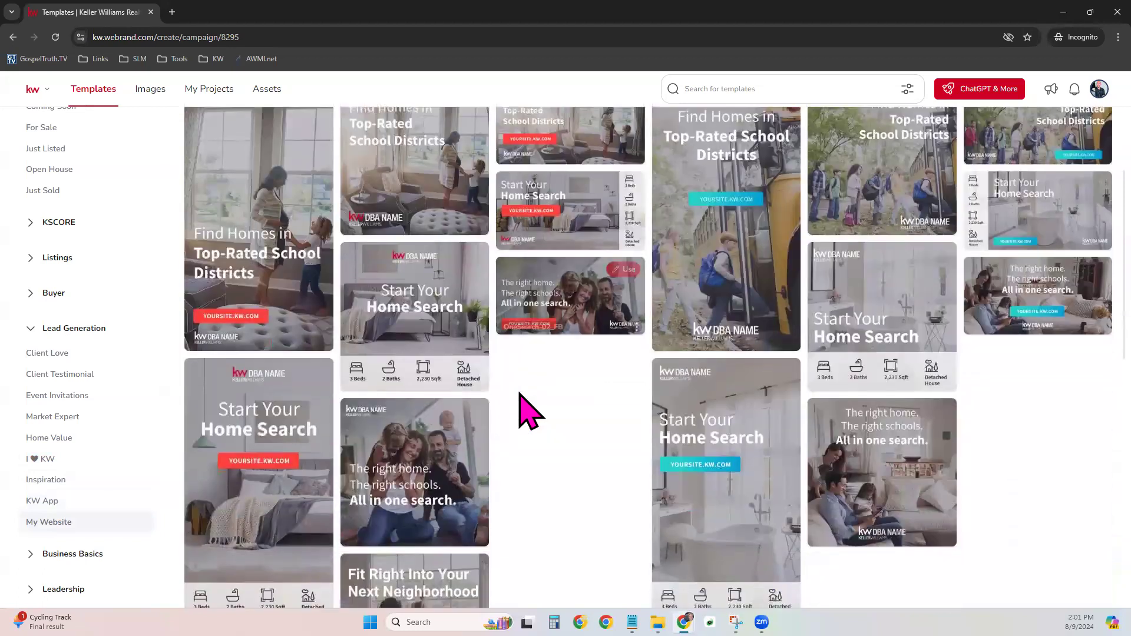
scroll(521, 413, down, 3)
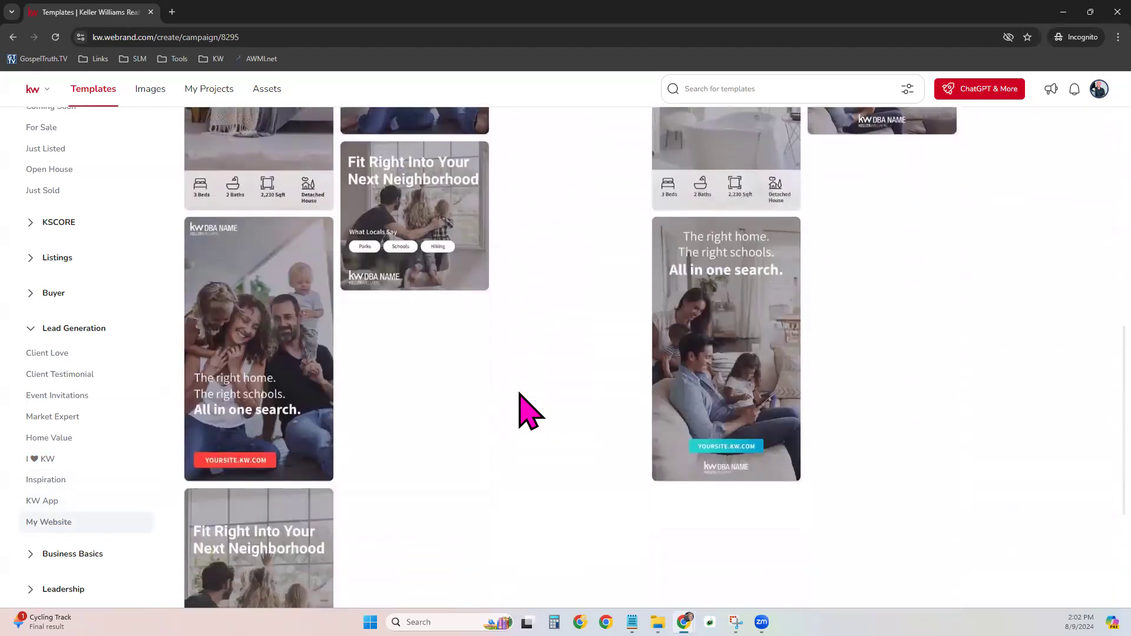
- Review the Market Expert, Client Testimonial and Event Invitations template collections
click(53, 419)
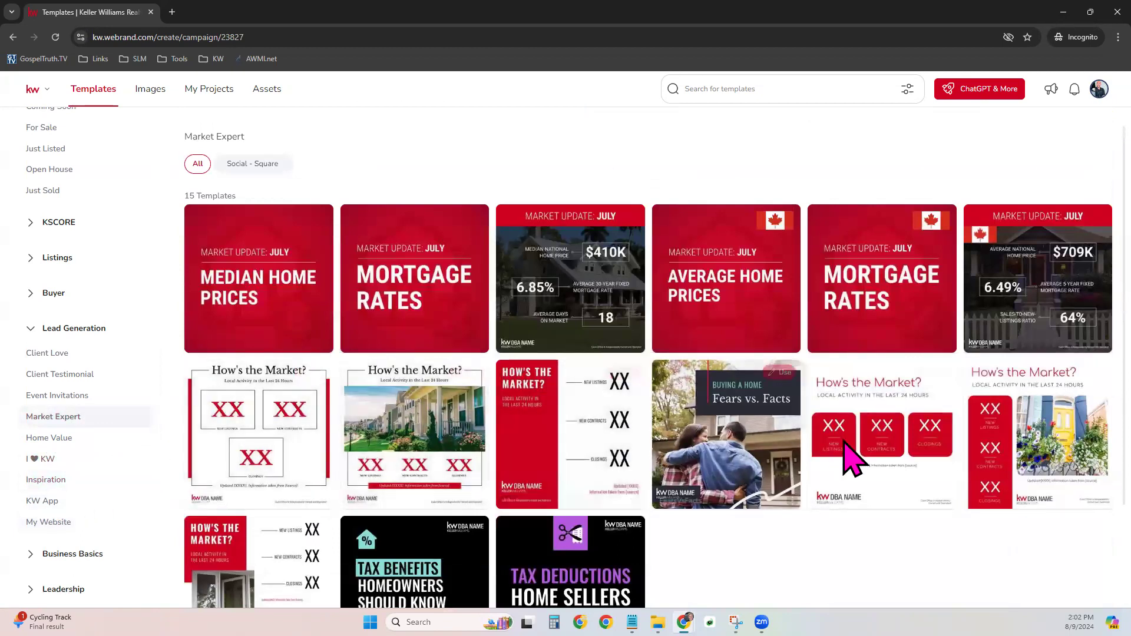
scroll(852, 456, down, 2)
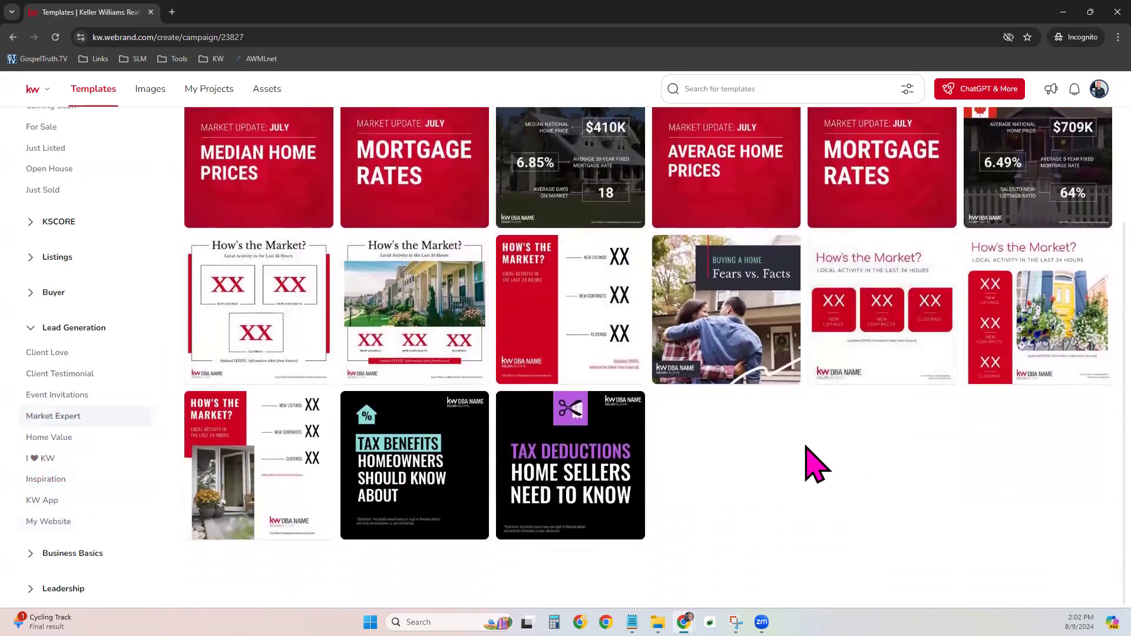
scroll(807, 462, up, 2)
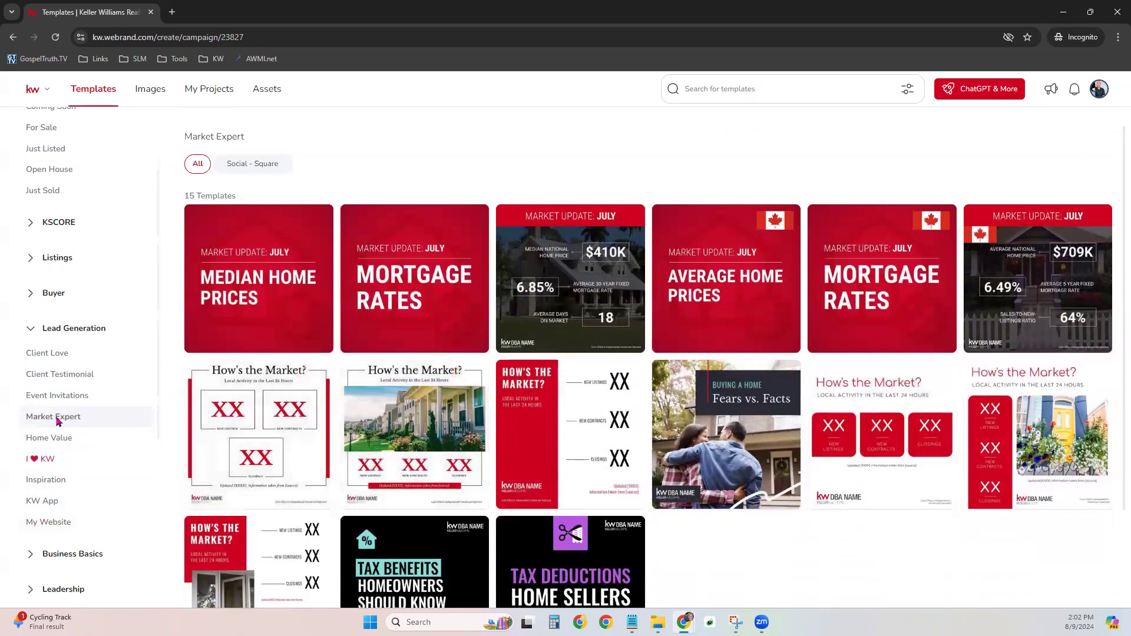
click(62, 376)
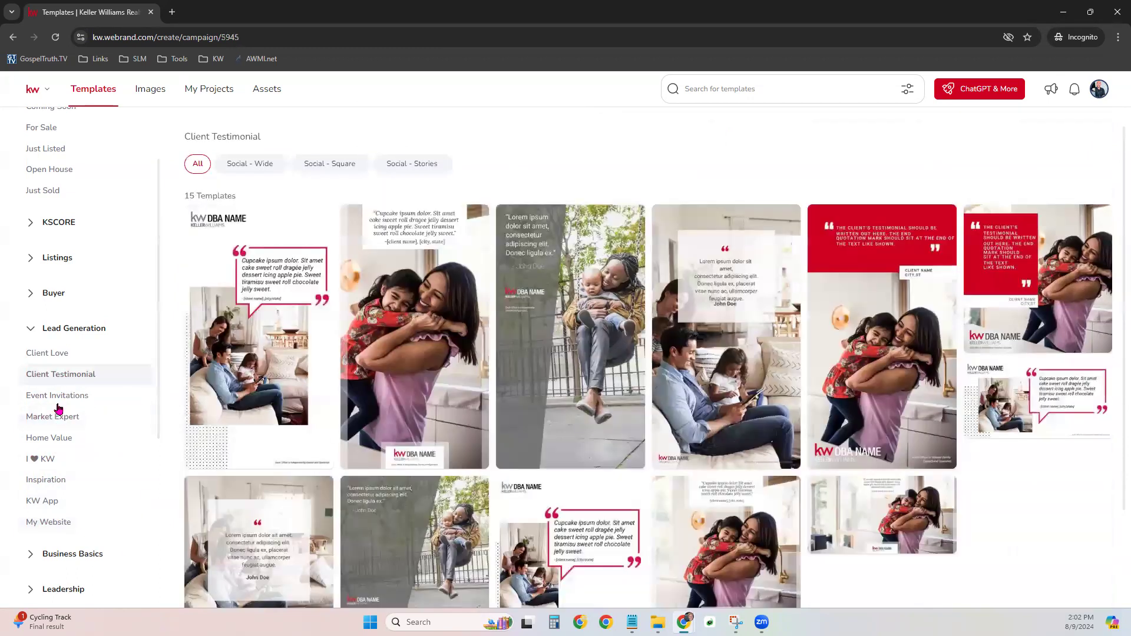
click(63, 397)
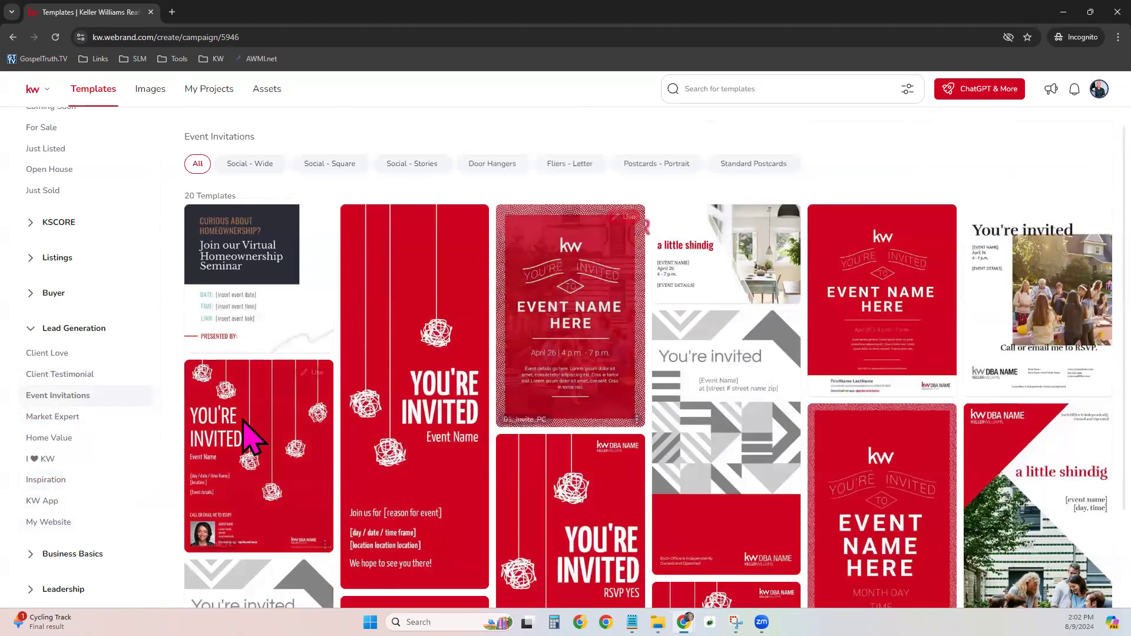
- Expand the Business Basics template category and look through the collections and categories listed below it
click(100, 553)
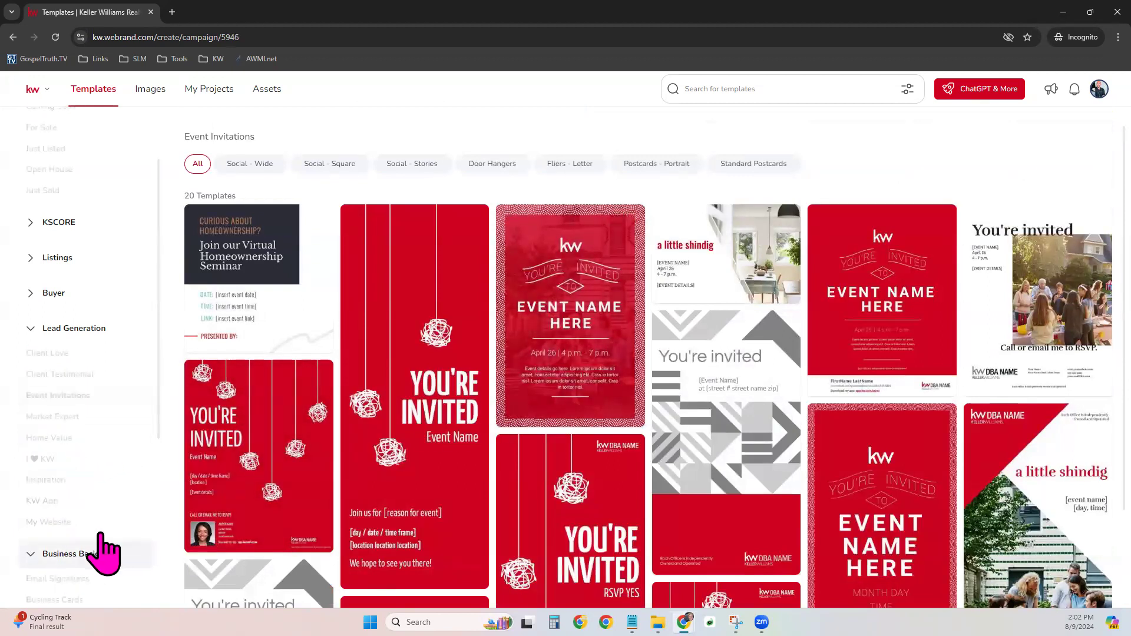
scroll(109, 548, down, 2)
scroll(109, 551, down, 3)
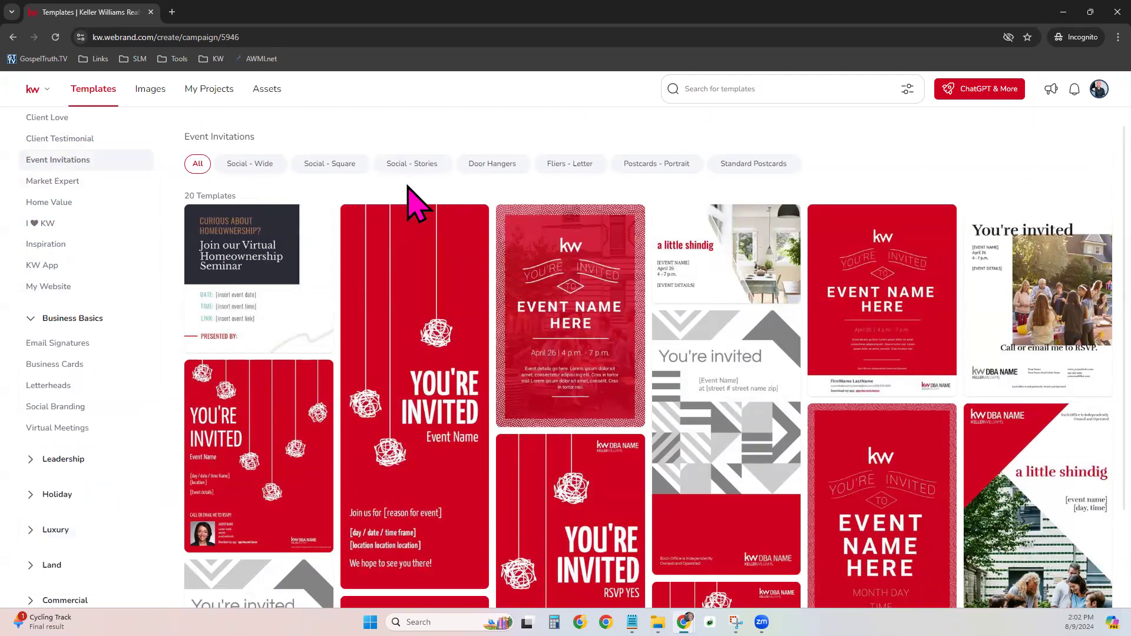
click(10, 39)
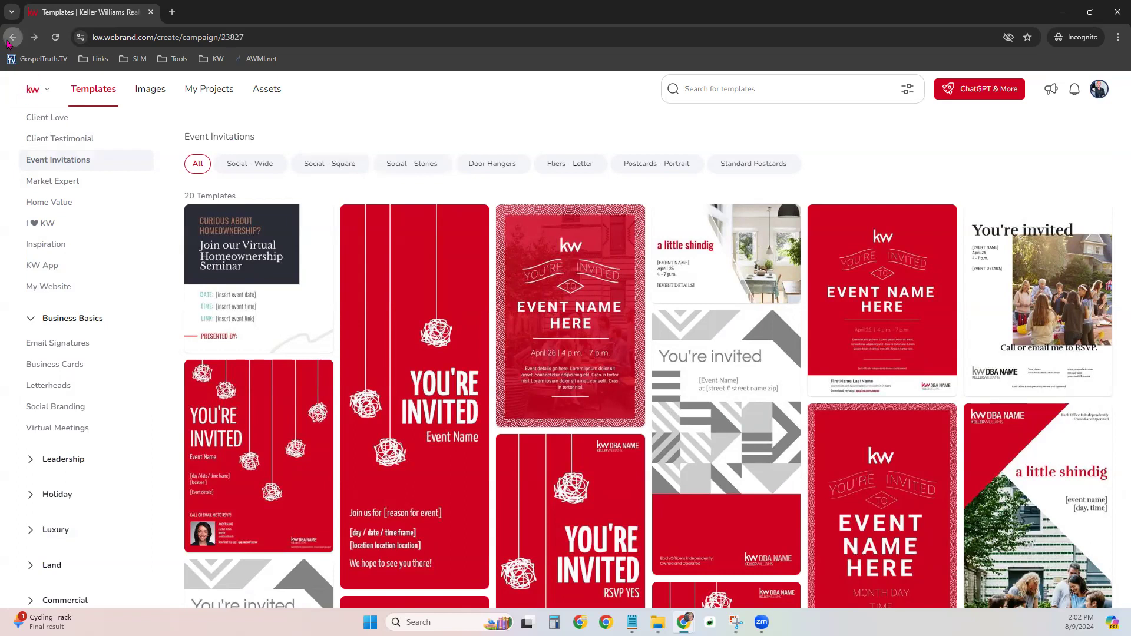
click(9, 42)
click(9, 41)
click(10, 41)
click(118, 37)
text(agen.)
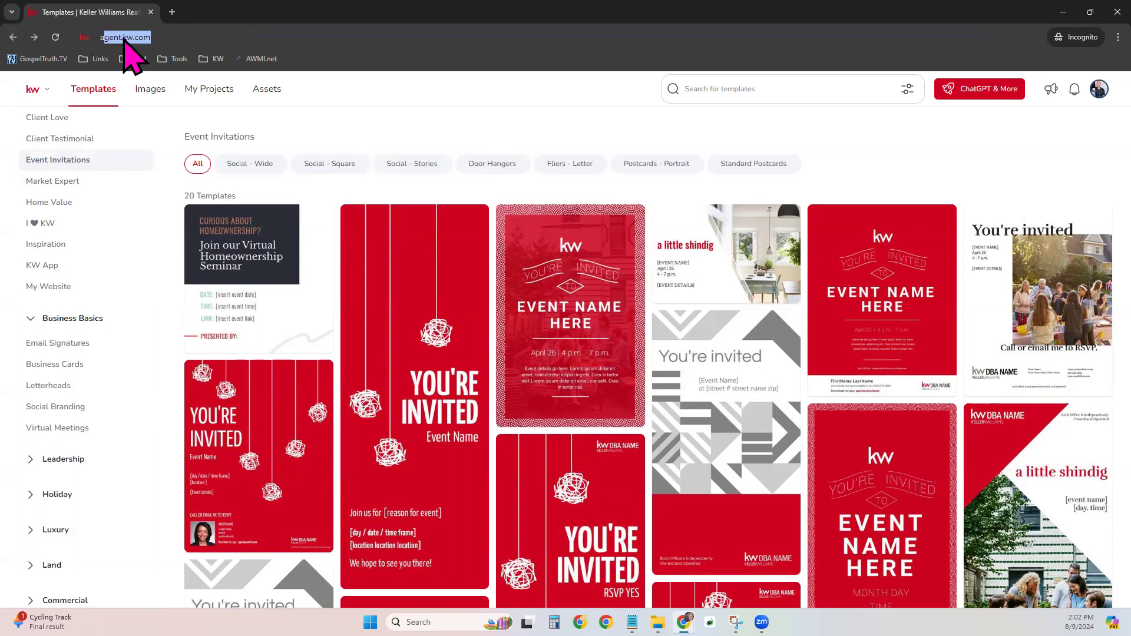
key(Return)
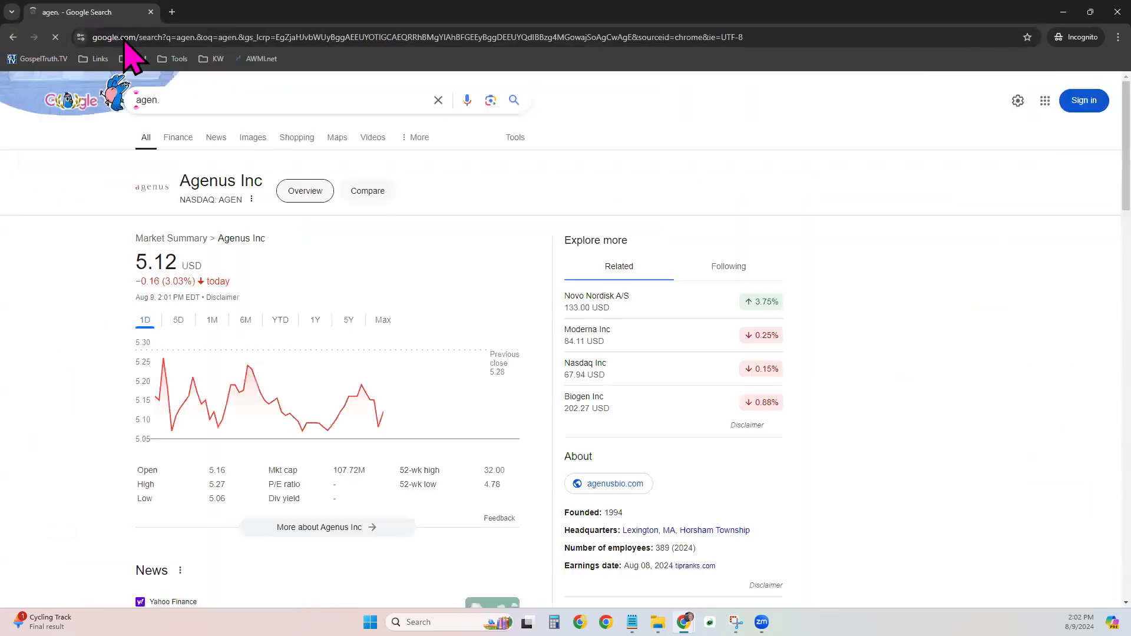
- Go to the Command dashboard at agent.kw.com and open the list of to-do tasks
click(122, 37)
text(agent.kw.com)
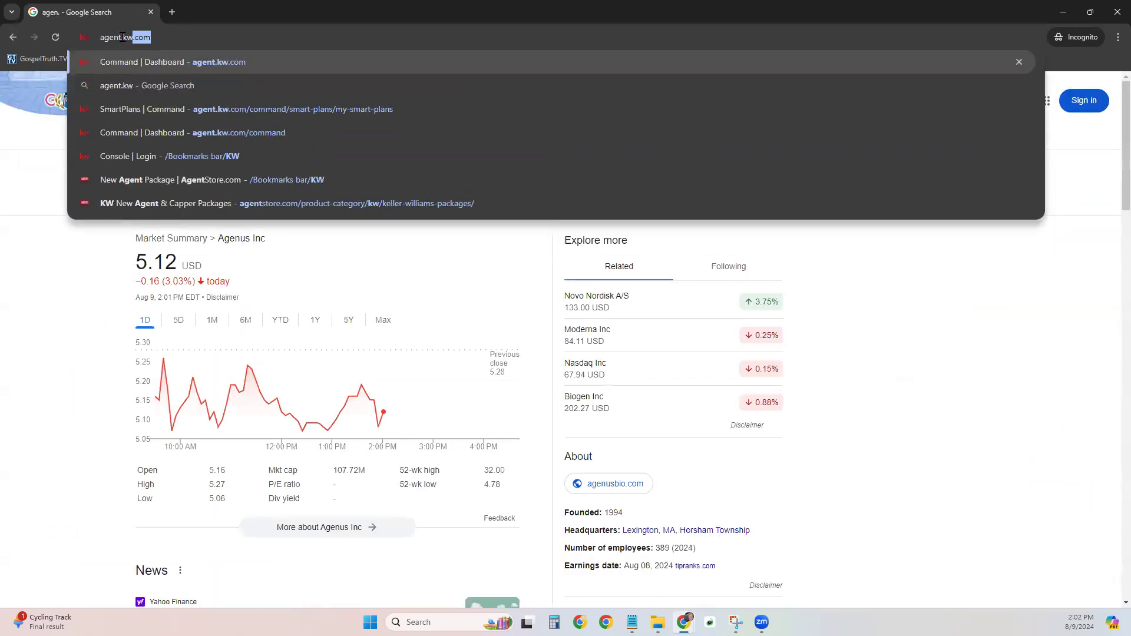
key(Return)
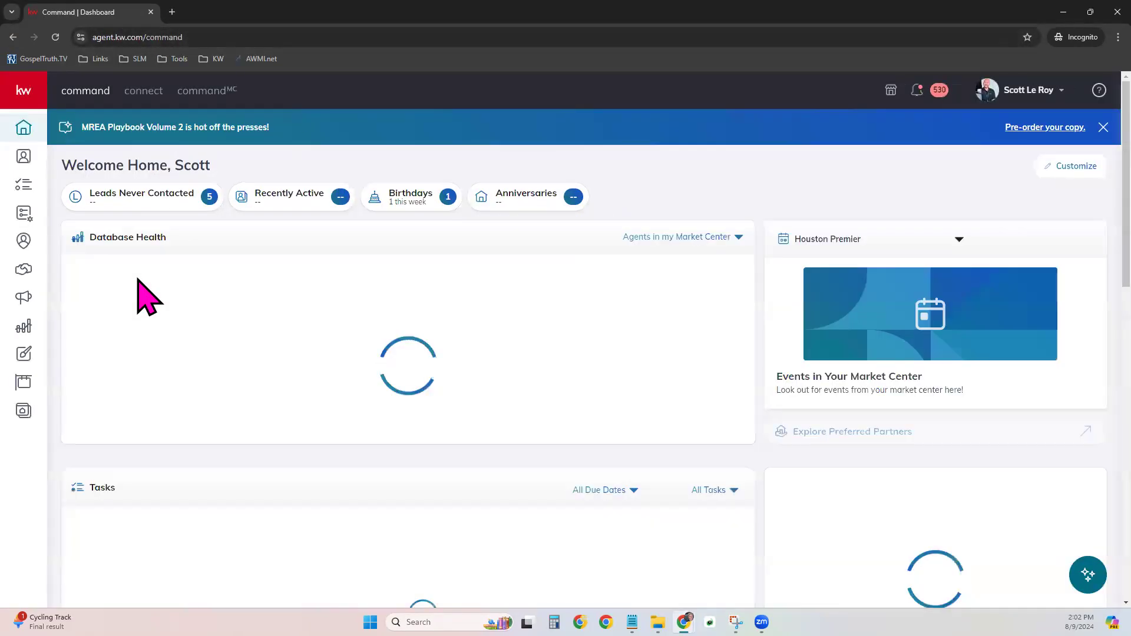
click(24, 185)
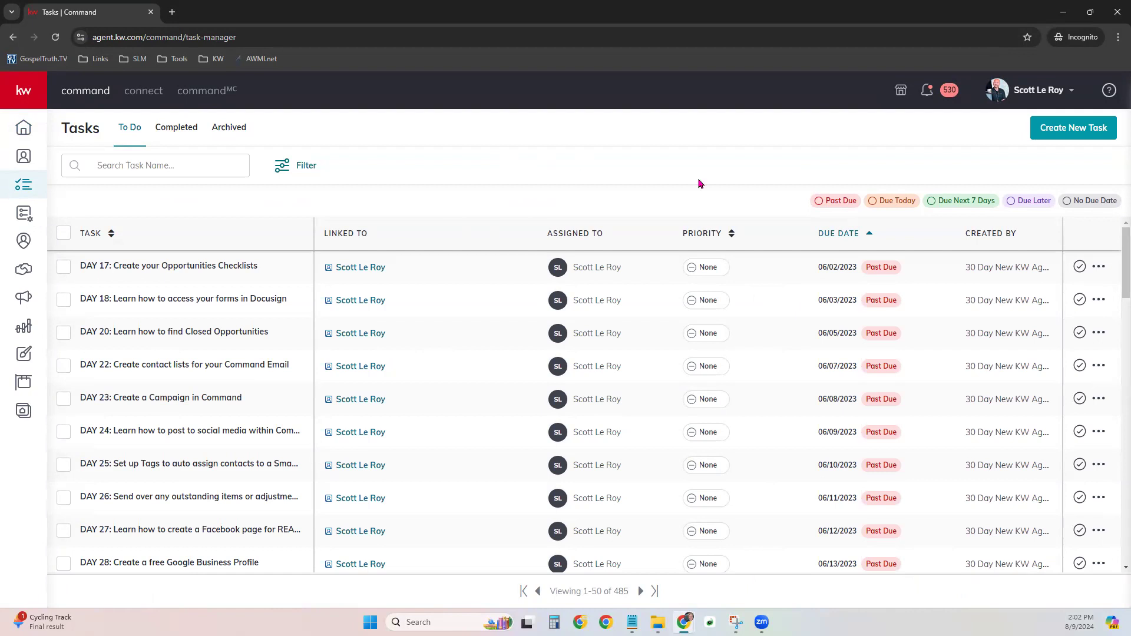
- Filter the tasks to Past Due, view the details of "DAY 17: Create your Opportunities Checklists", and close them
click(902, 202)
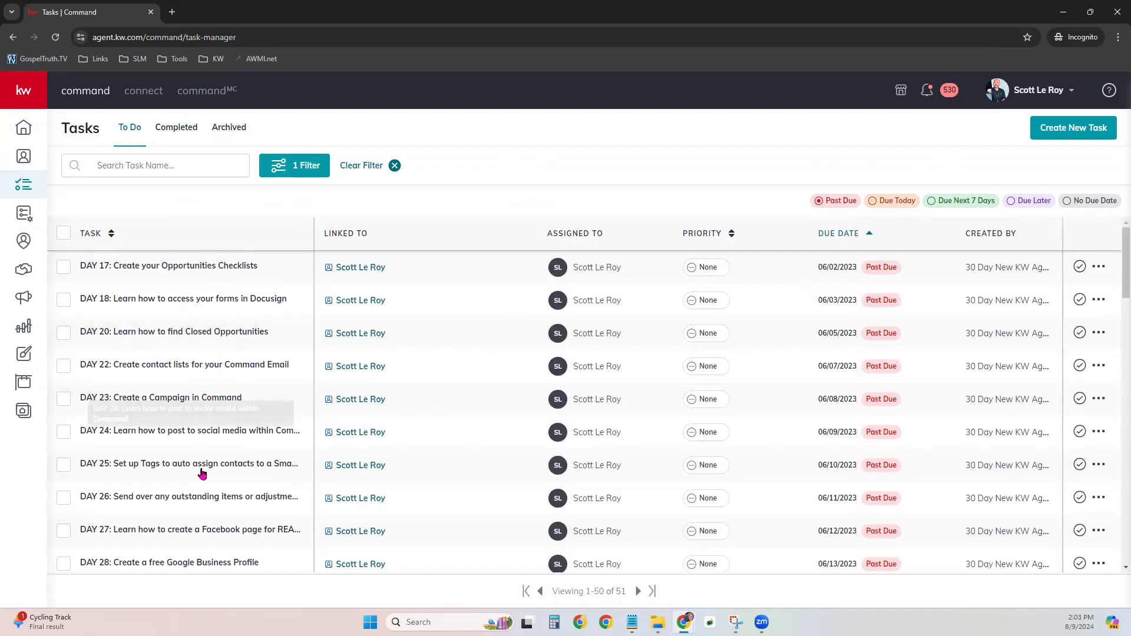
click(192, 270)
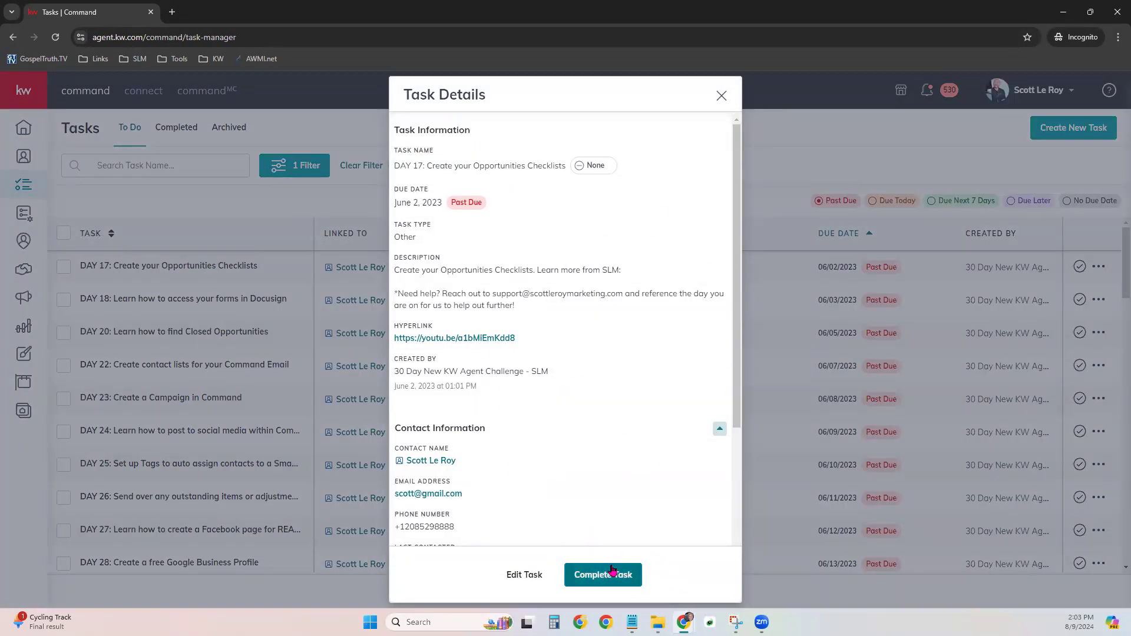
click(721, 96)
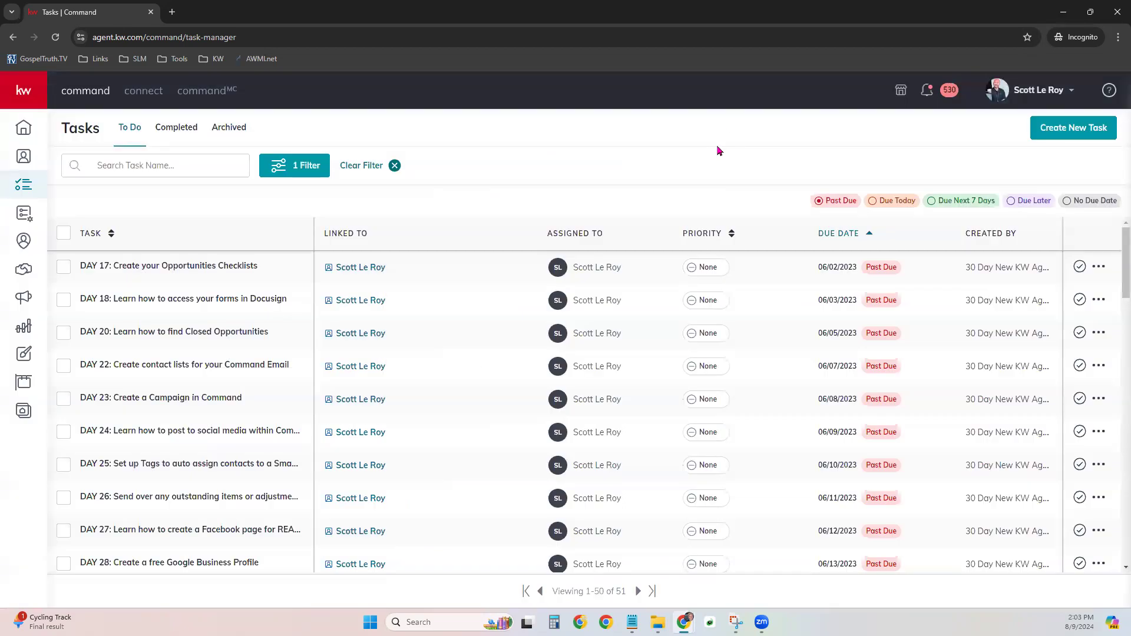